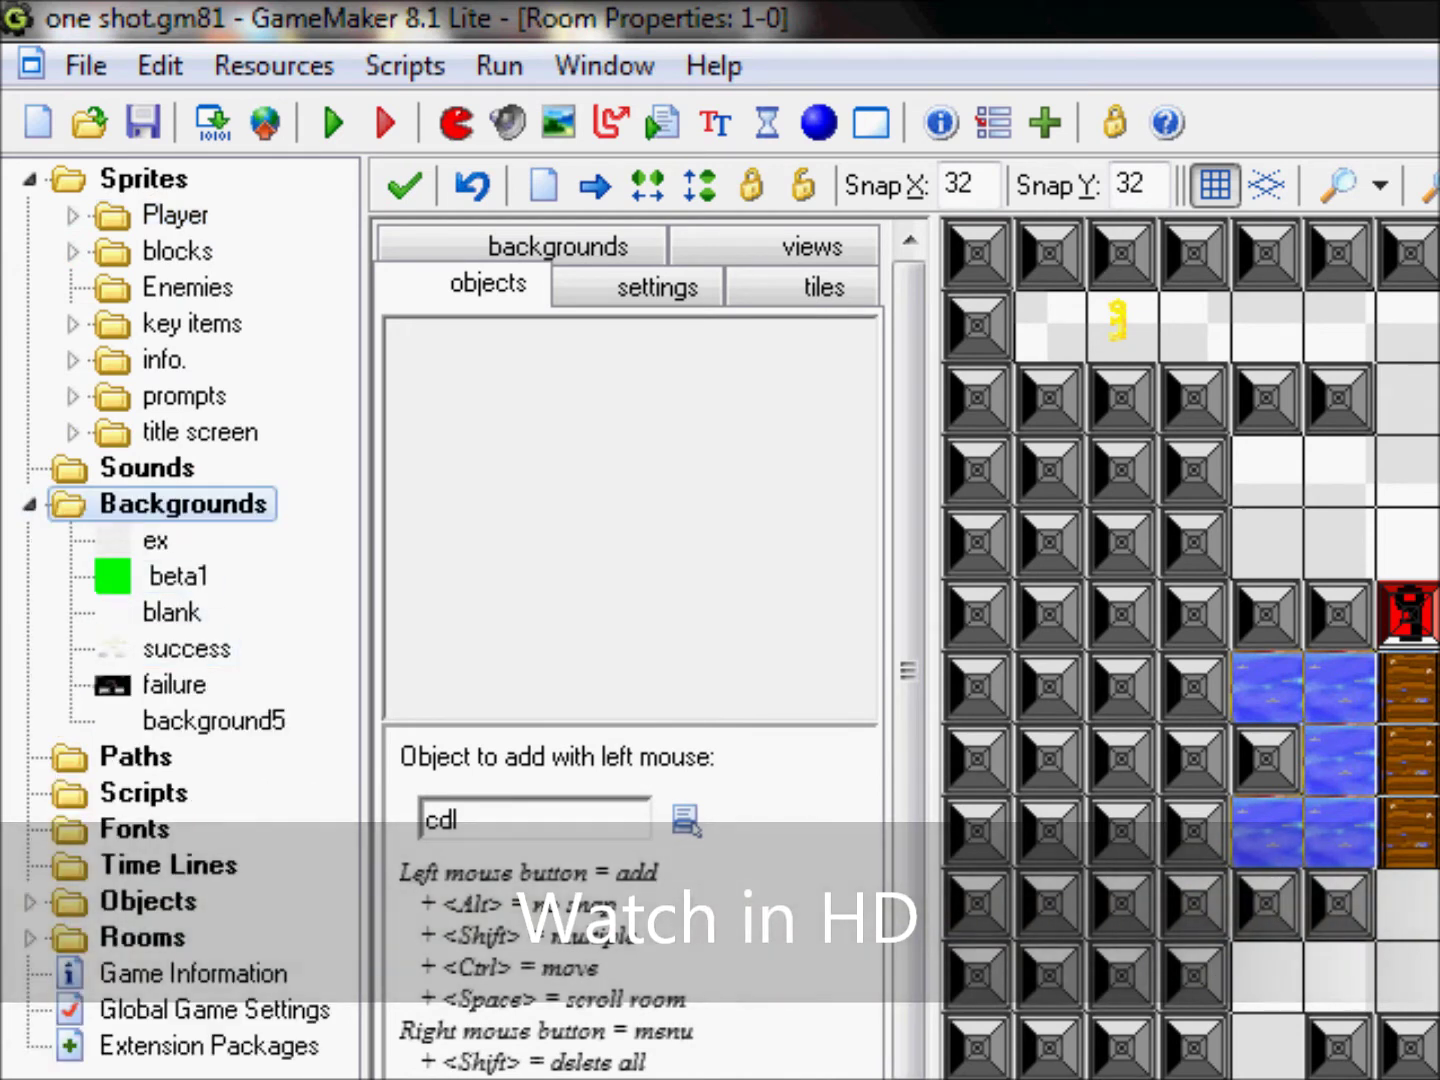
Examine the idle f/b h sprite's subimages in the Player idle folder, and open the idle r sprite's properties.
{"action": "key", "text": "Left"}
{"action": "double_click", "coordinate": [176, 215]}
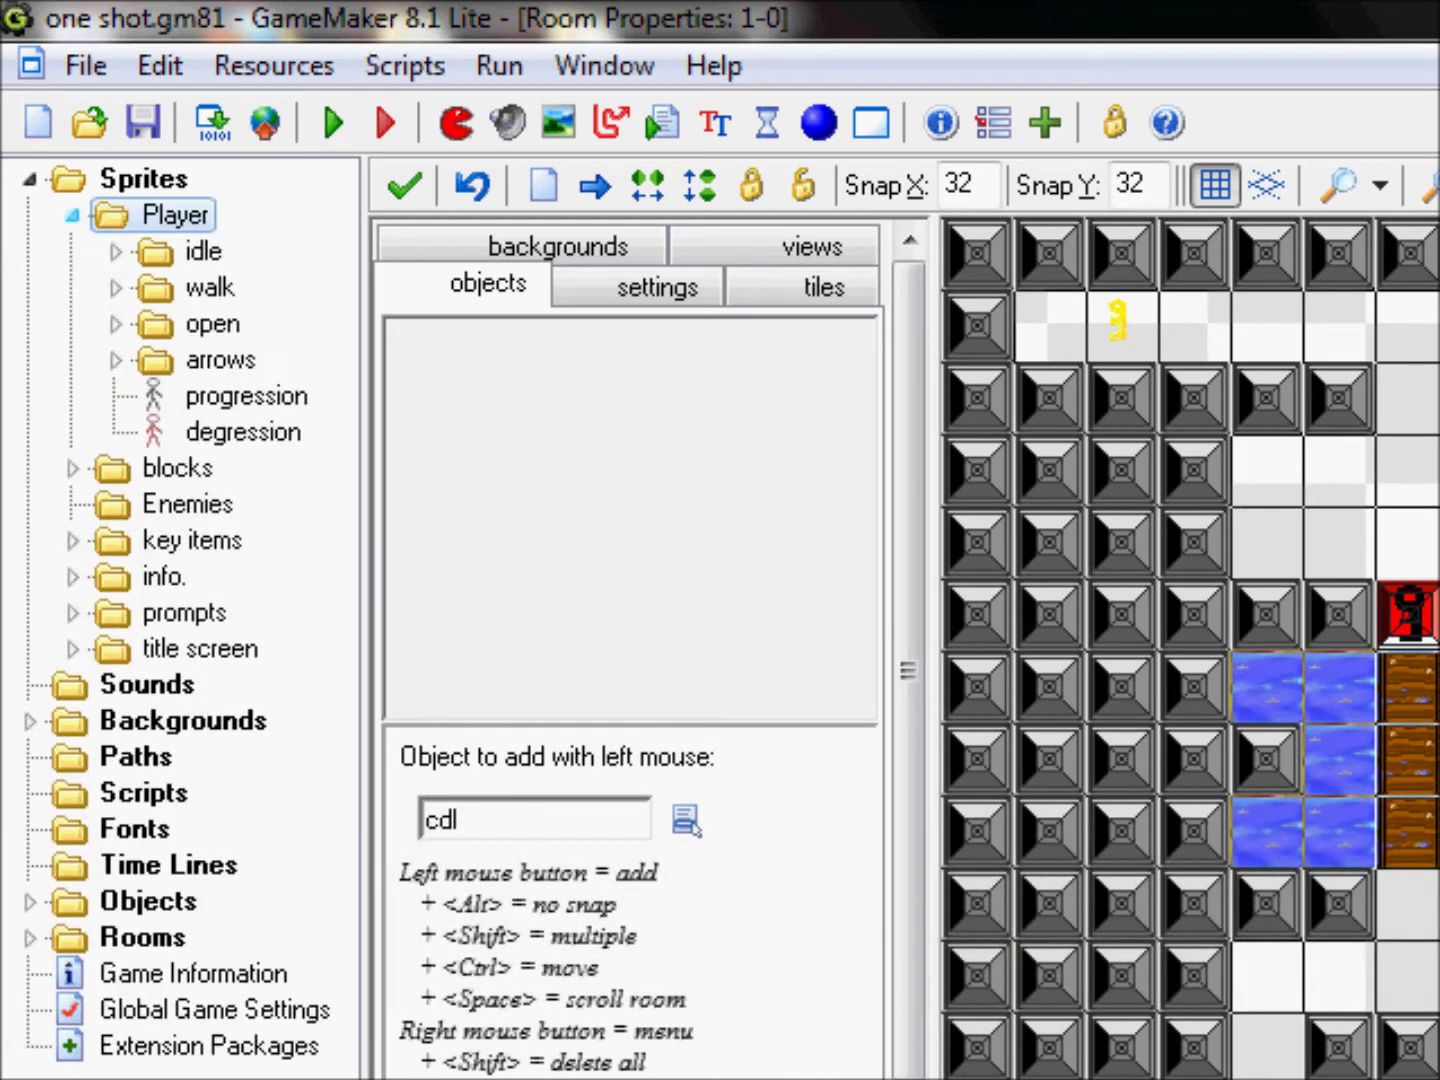
{"action": "double_click", "coordinate": [203, 251]}
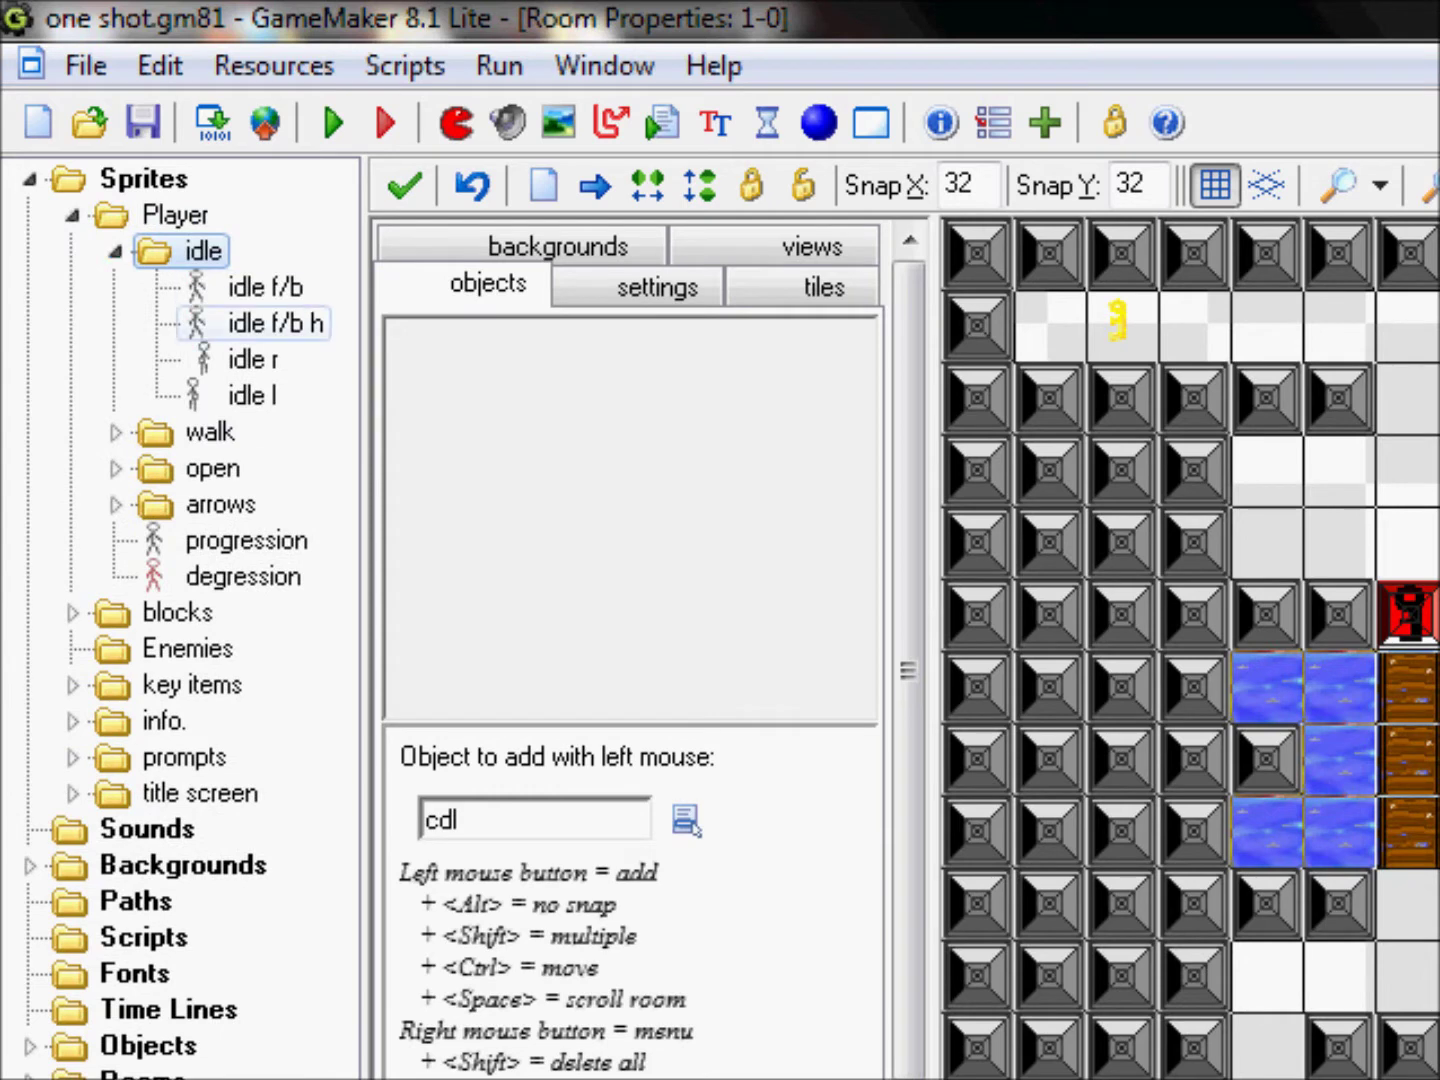
{"action": "double_click", "coordinate": [265, 287]}
{"action": "double_click", "coordinate": [274, 323]}
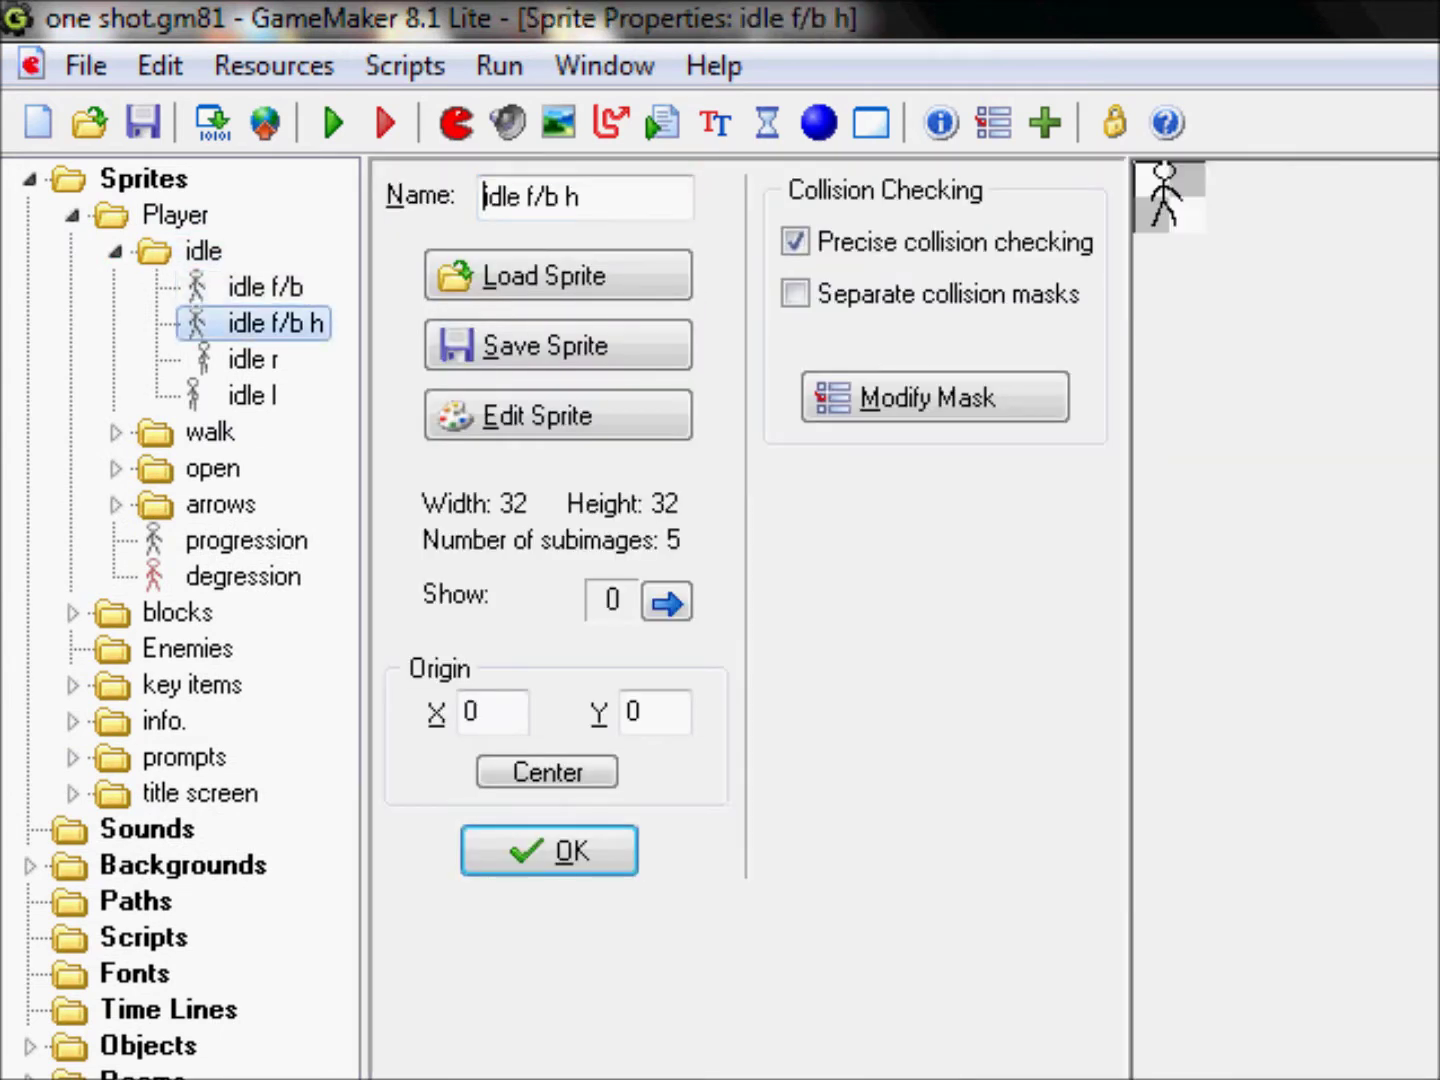
{"action": "left_click", "coordinate": [540, 415]}
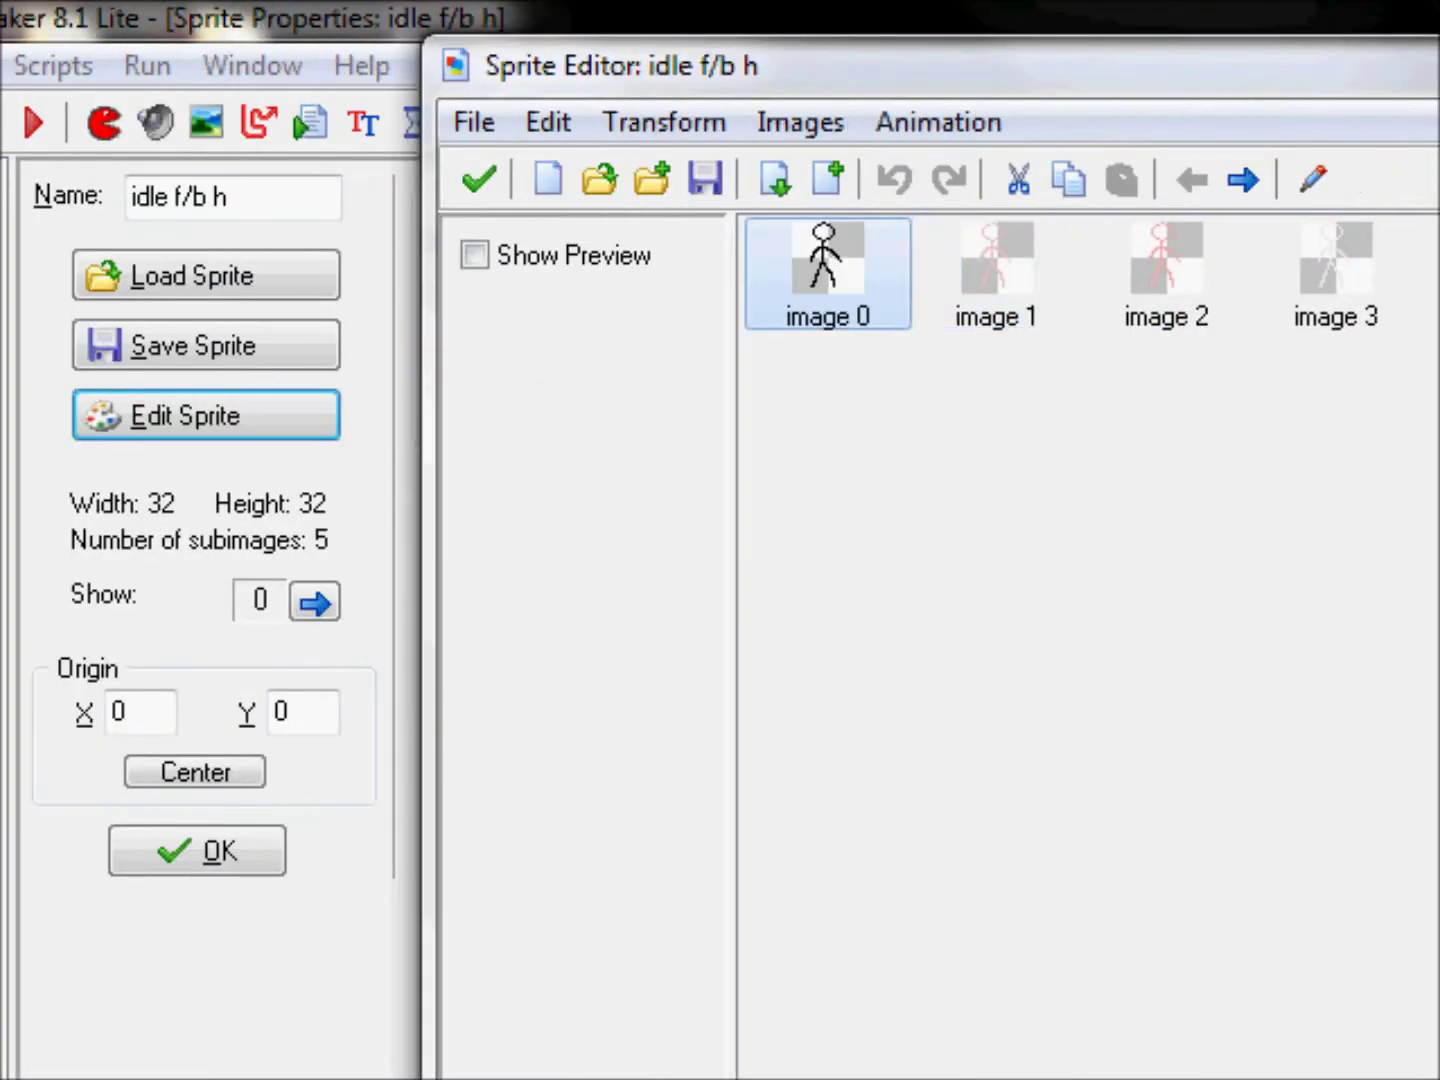
{"action": "left_click", "coordinate": [480, 179]}
{"action": "double_click", "coordinate": [245, 359]}
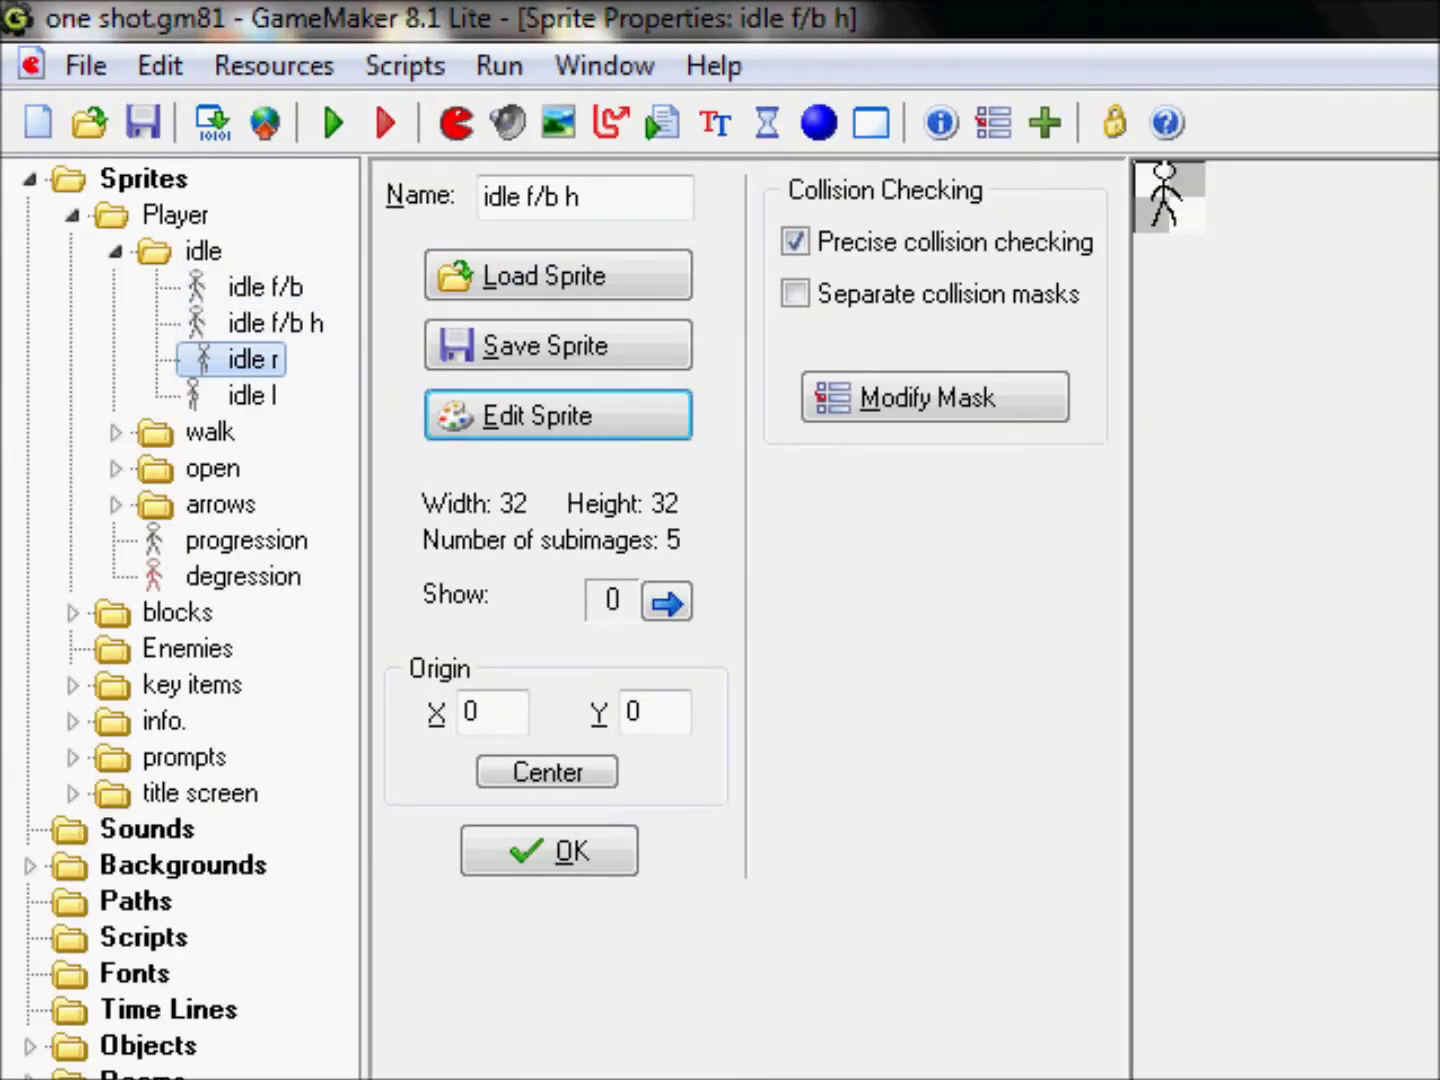
Collapse the idle folder and examine the animation frames of the walk r sprite in the walk folder.
{"action": "left_click", "coordinate": [115, 251]}
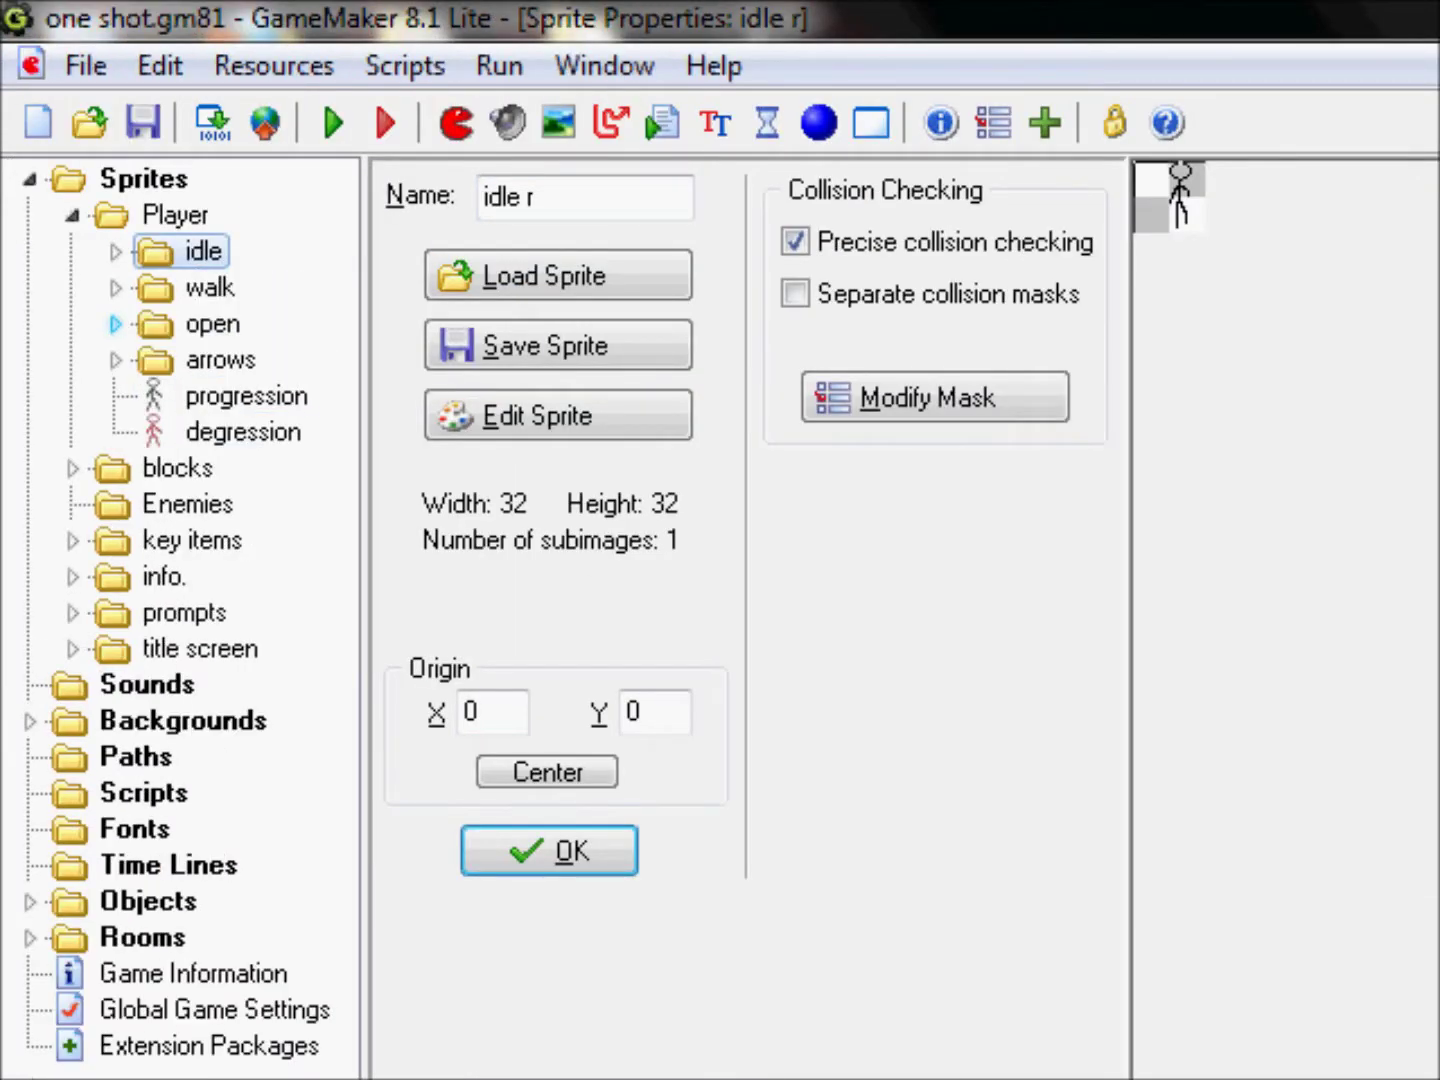
{"action": "left_click", "coordinate": [115, 287]}
{"action": "double_click", "coordinate": [260, 359]}
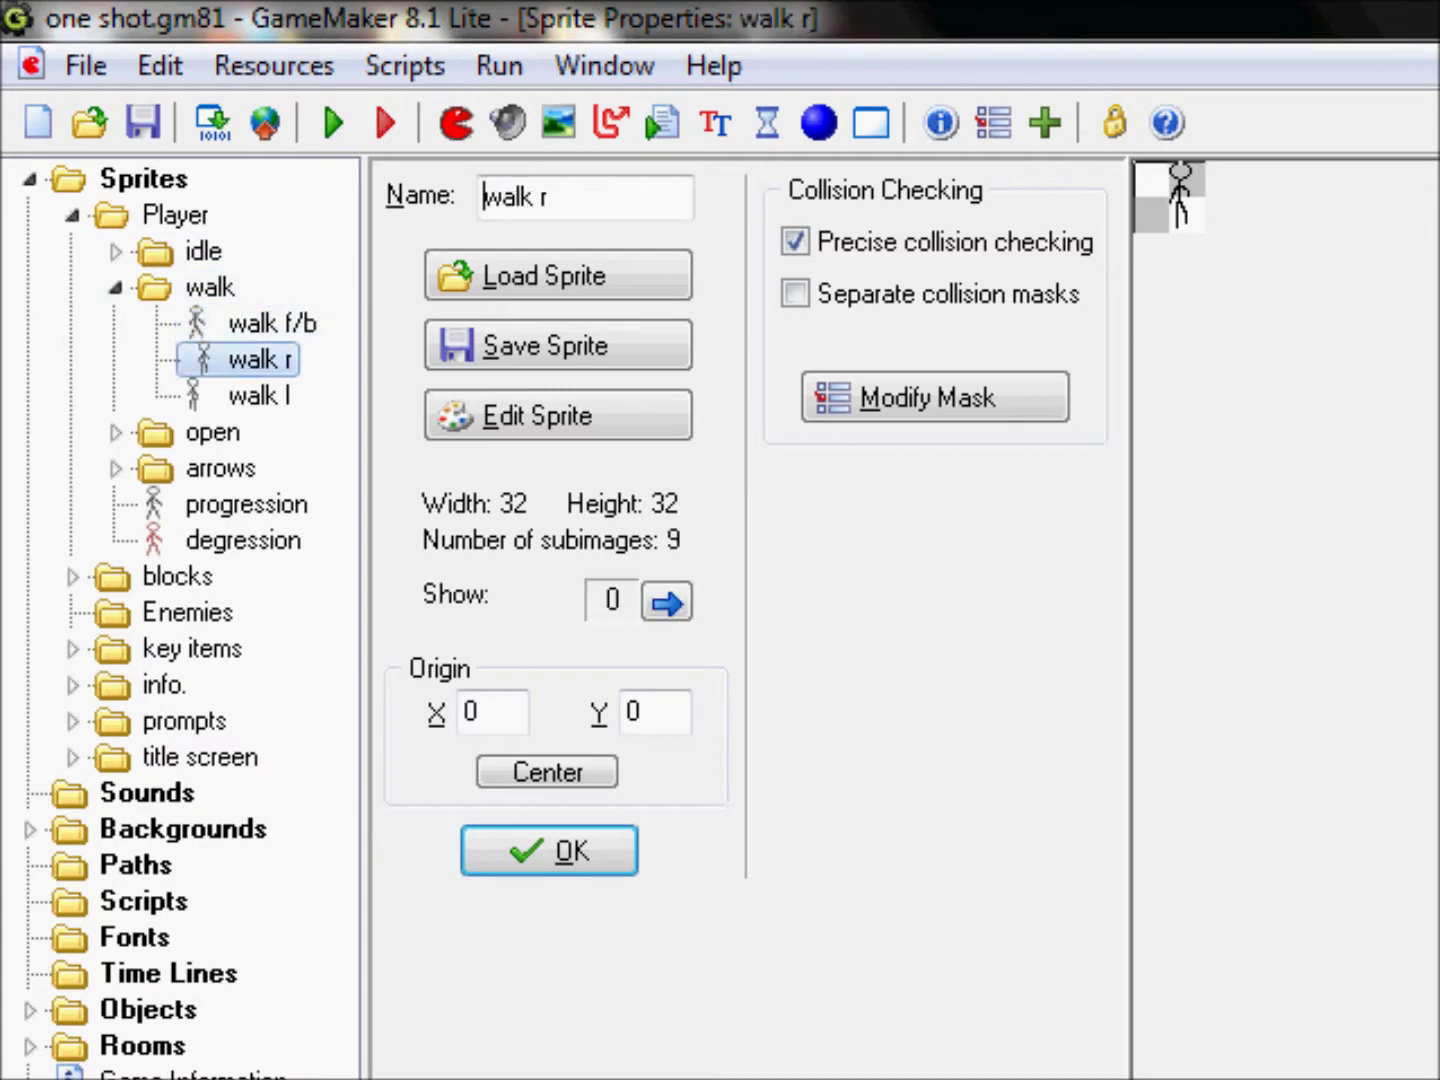
{"action": "left_click", "coordinate": [557, 415]}
{"action": "left_click", "coordinate": [825, 256]}
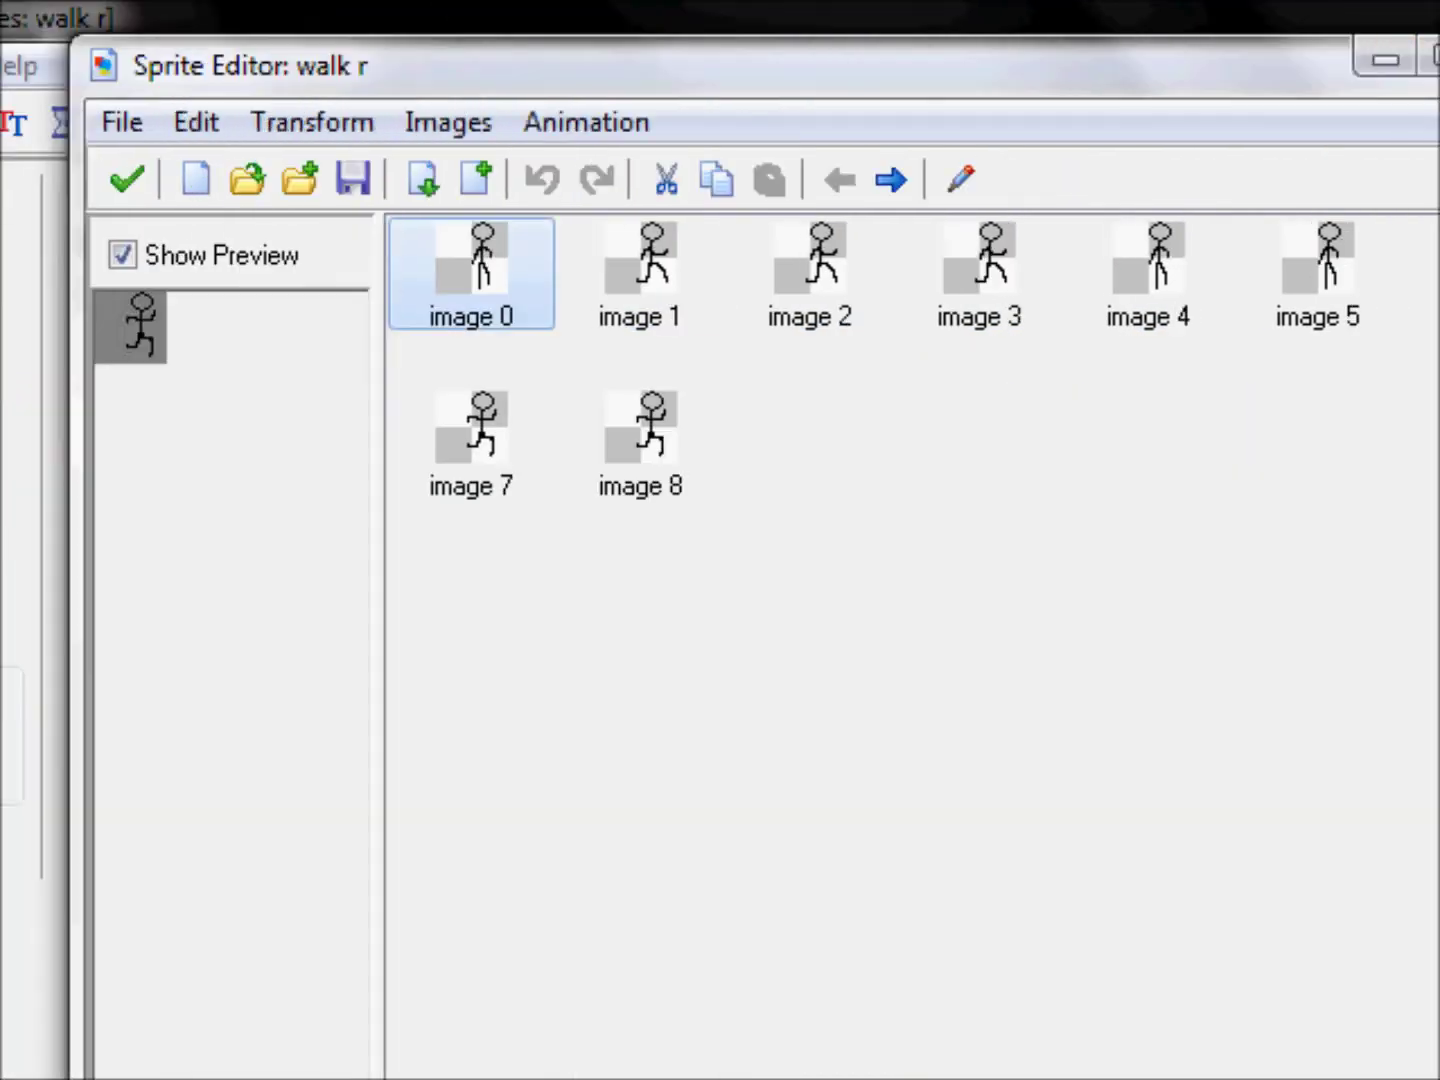
{"action": "left_click", "coordinate": [480, 180]}
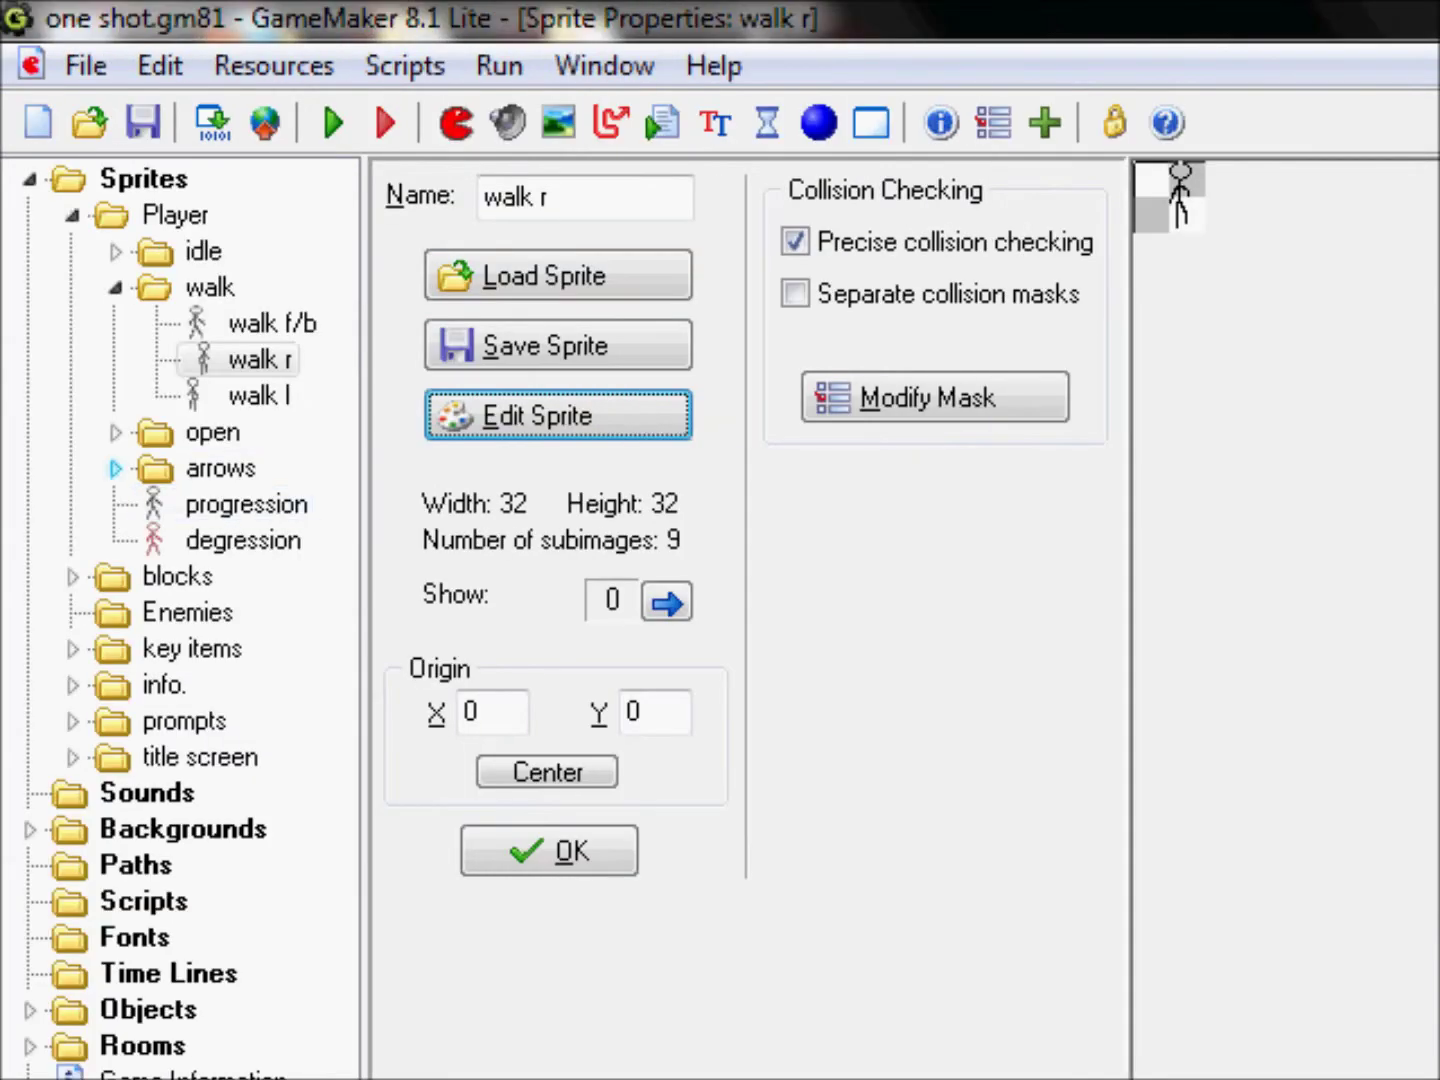
Examine the r and f sprites in the Player open folder.
{"action": "left_click", "coordinate": [115, 432]}
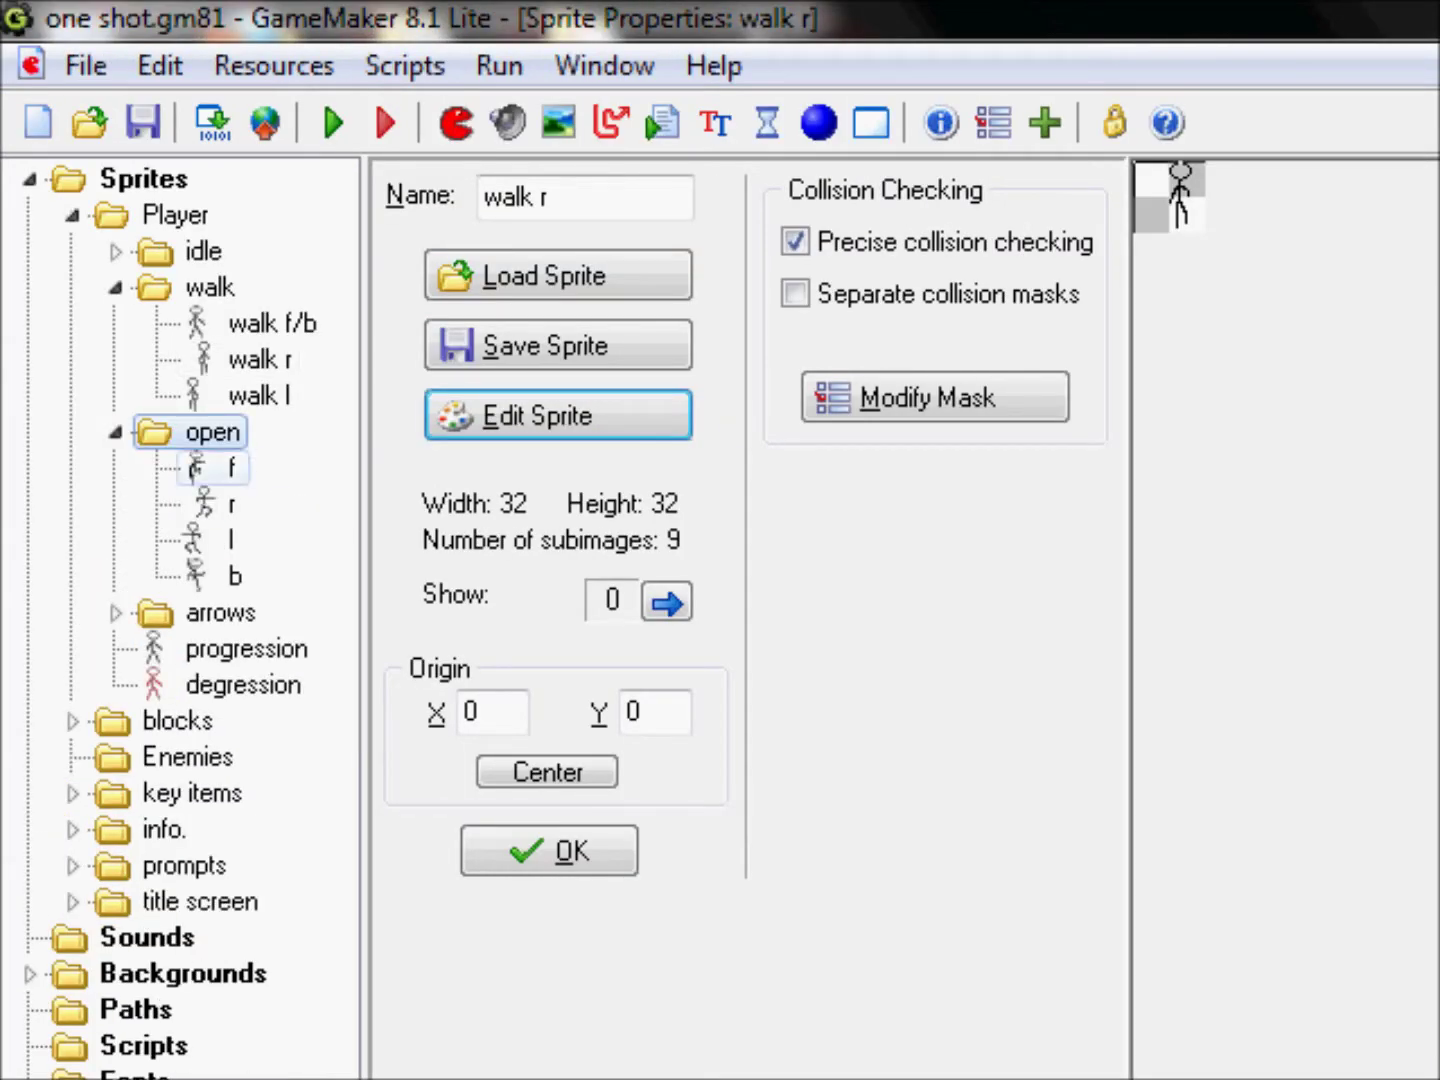
{"action": "double_click", "coordinate": [205, 504]}
{"action": "left_click", "coordinate": [557, 415]}
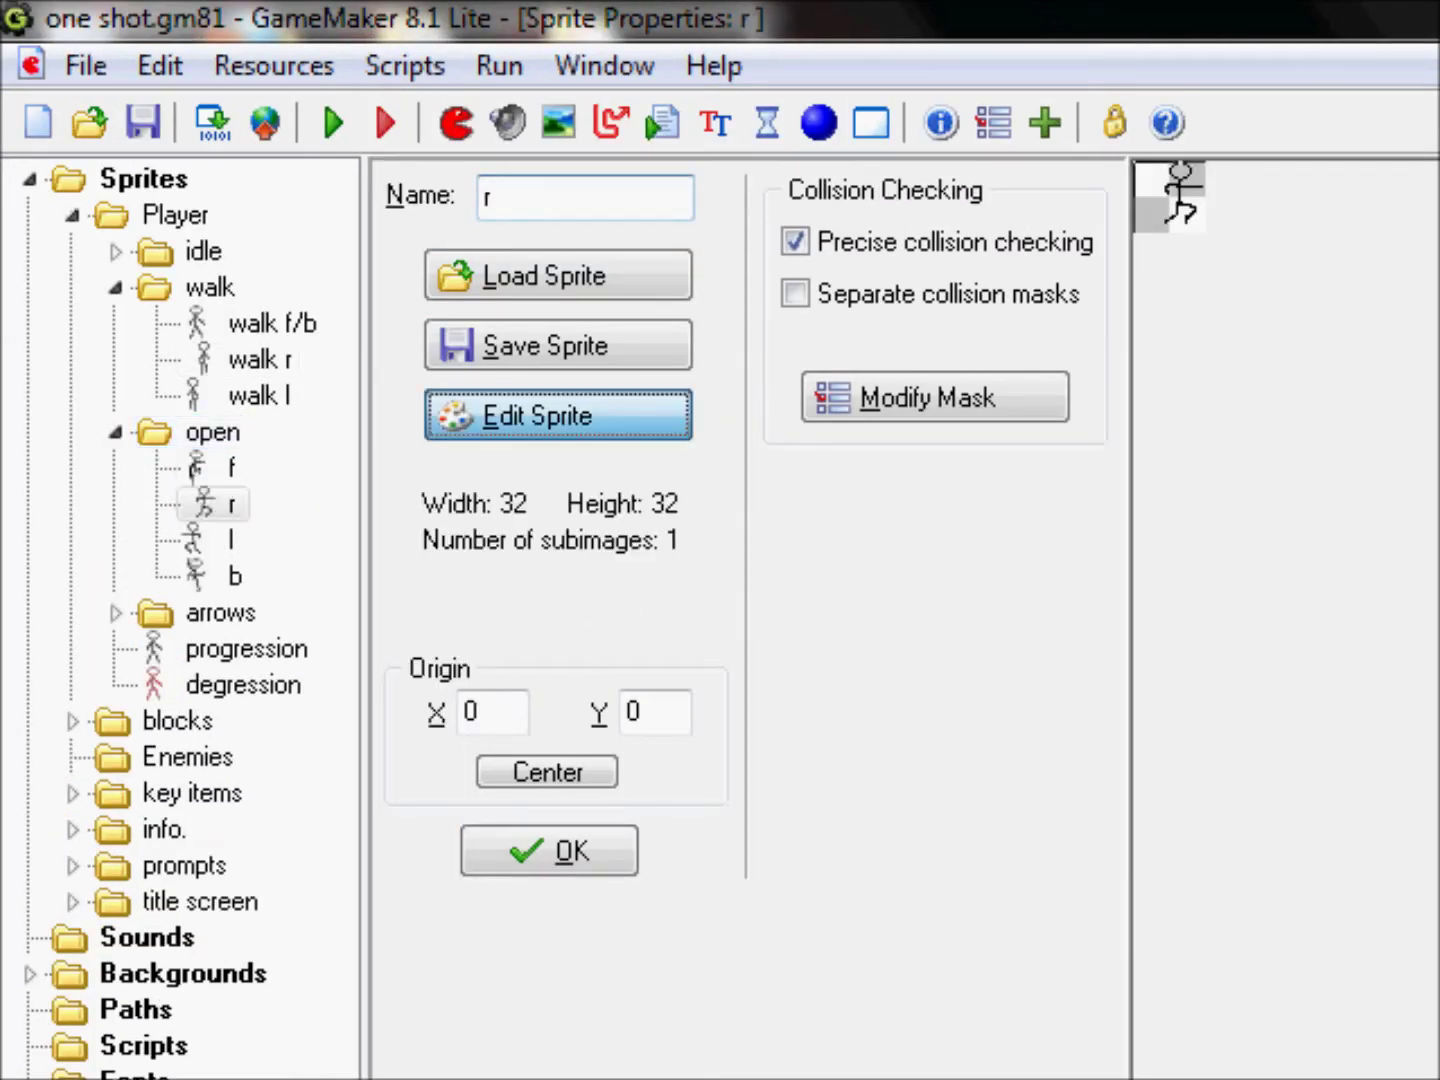
{"action": "left_click", "coordinate": [830, 178]}
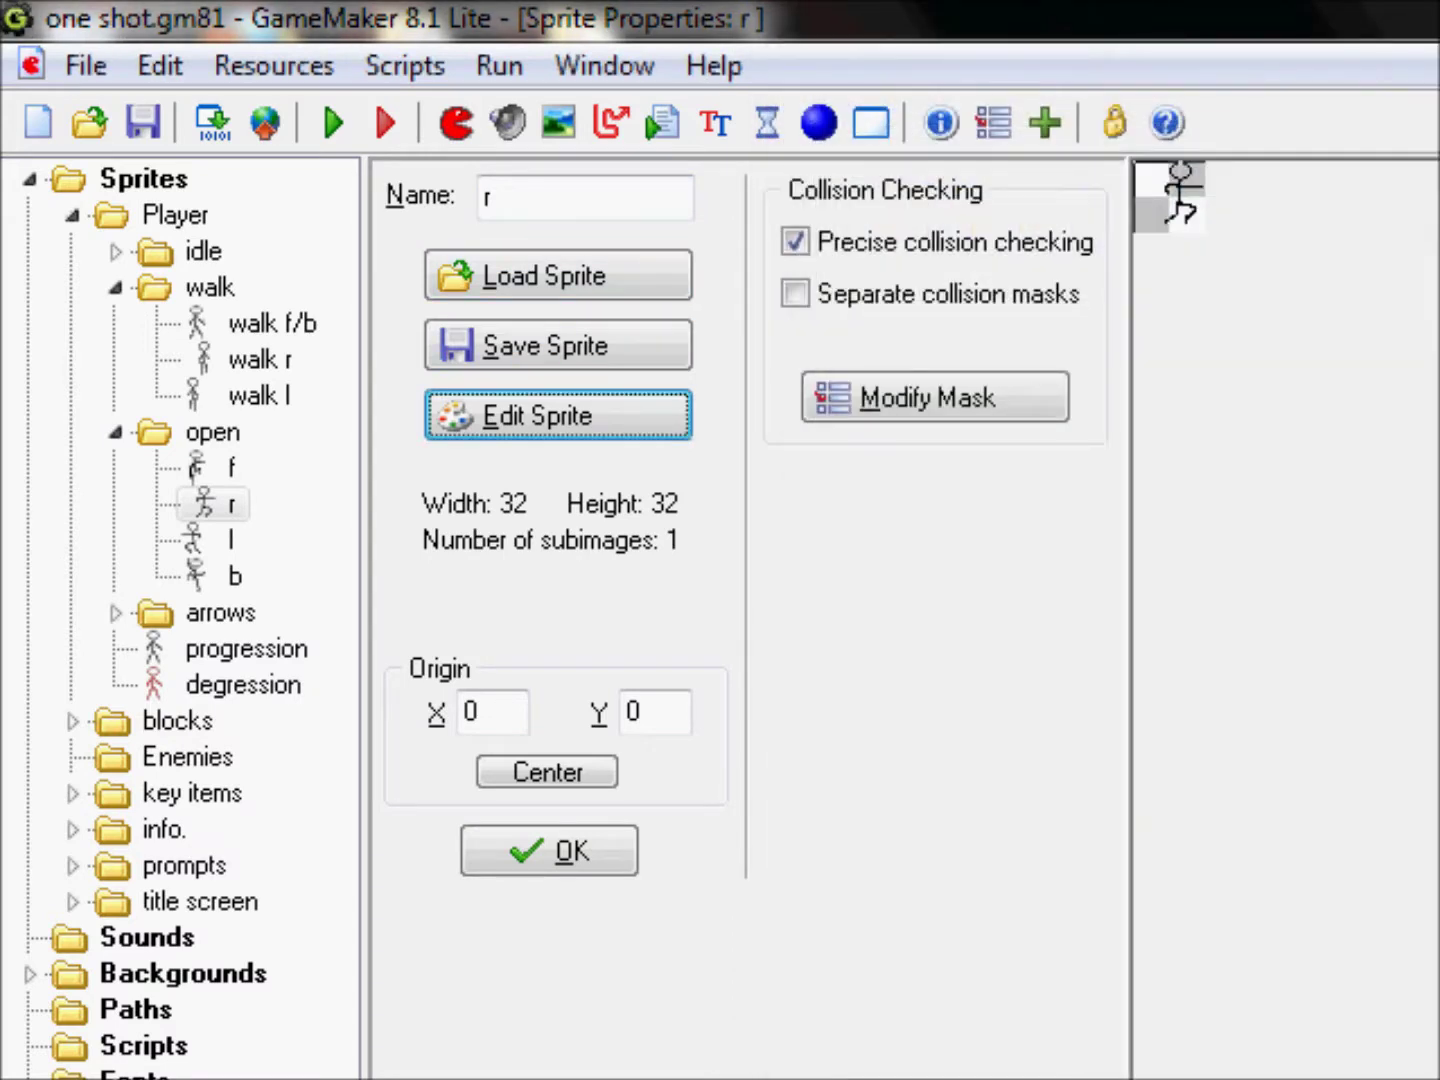
{"action": "double_click", "coordinate": [229, 467]}
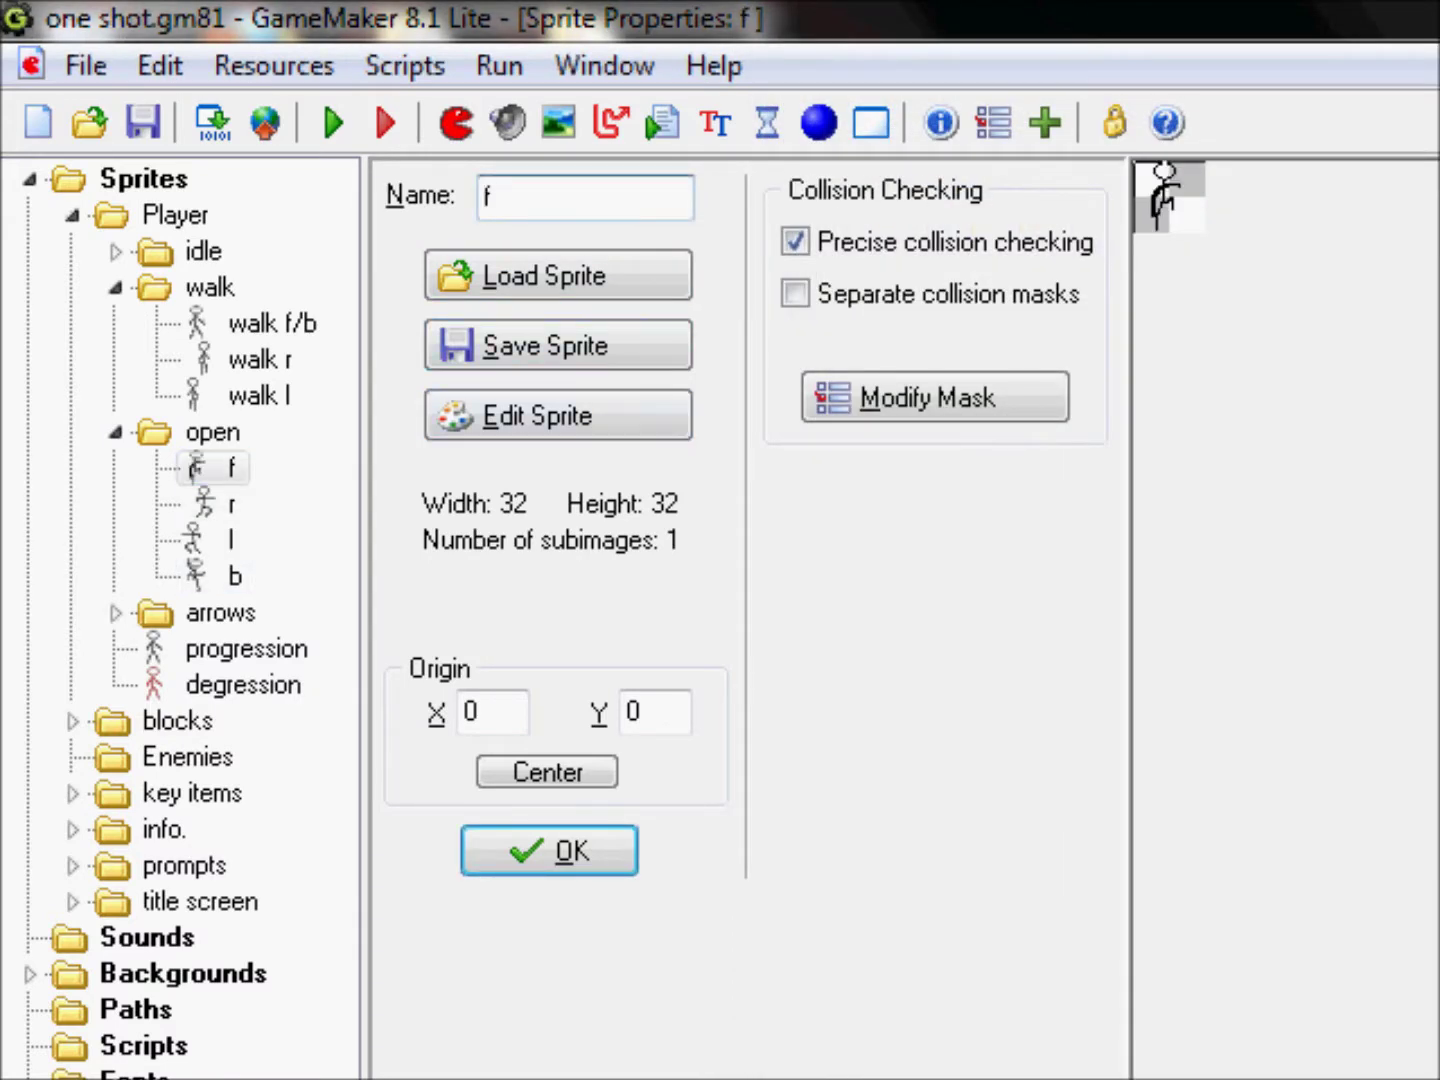
{"action": "double_click", "coordinate": [230, 504]}
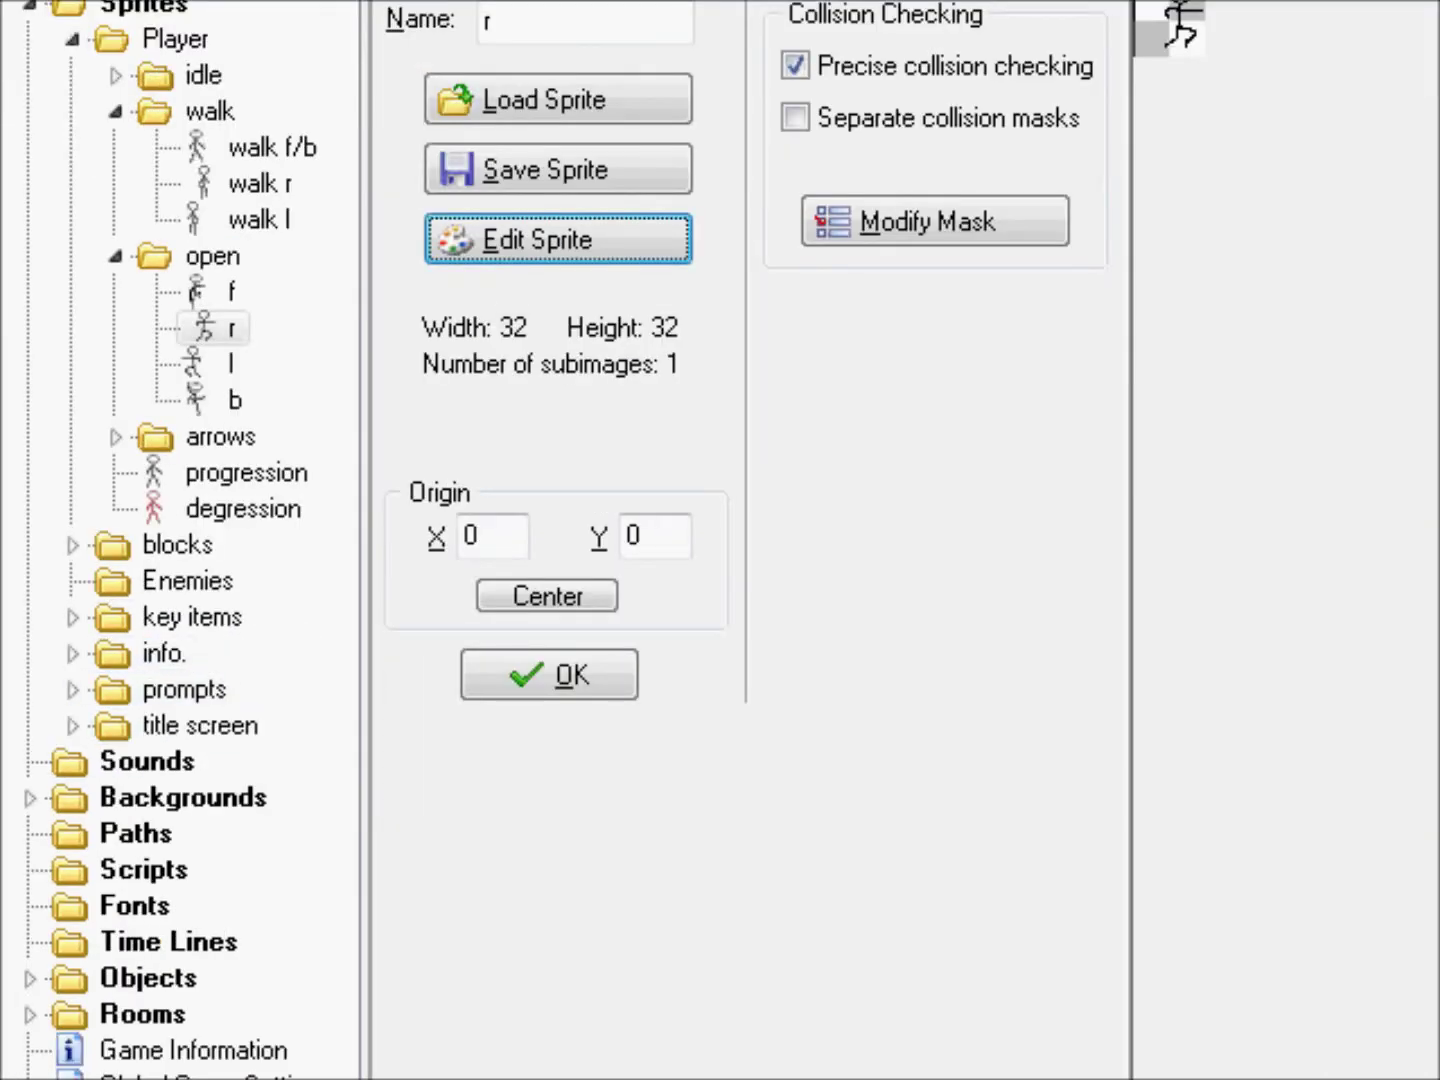
Look through the sprites in the title screen folder and collapse it again.
{"action": "left_click", "coordinate": [72, 725]}
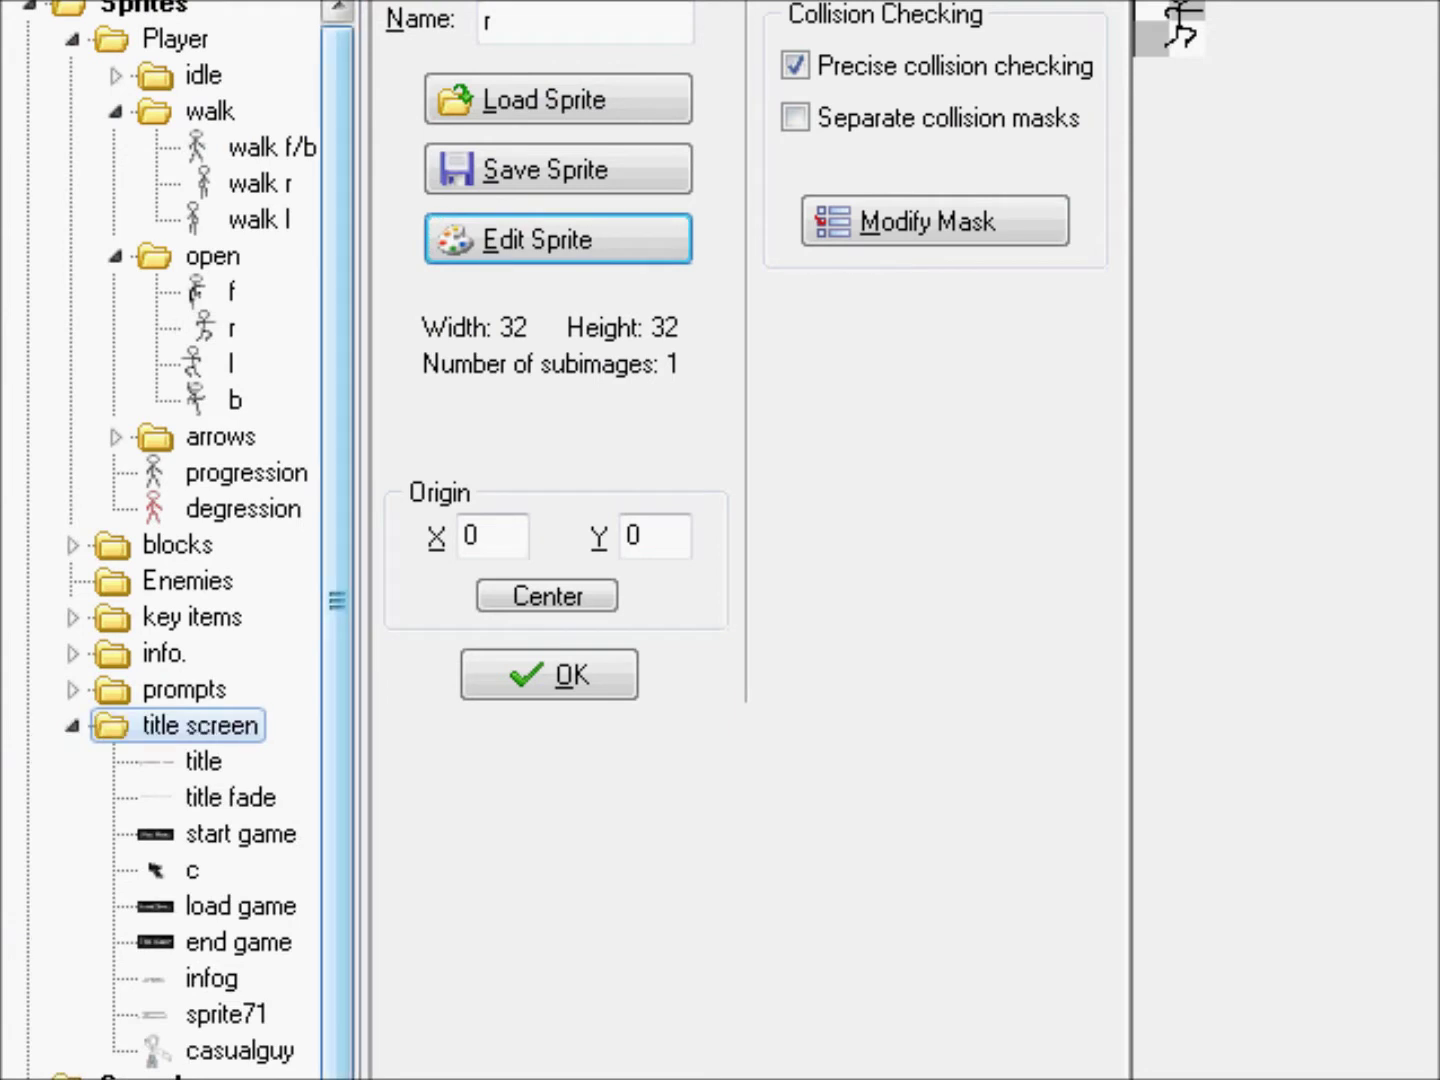
{"action": "left_click_drag", "start_coordinate": [338, 740], "coordinate": [337, 867]}
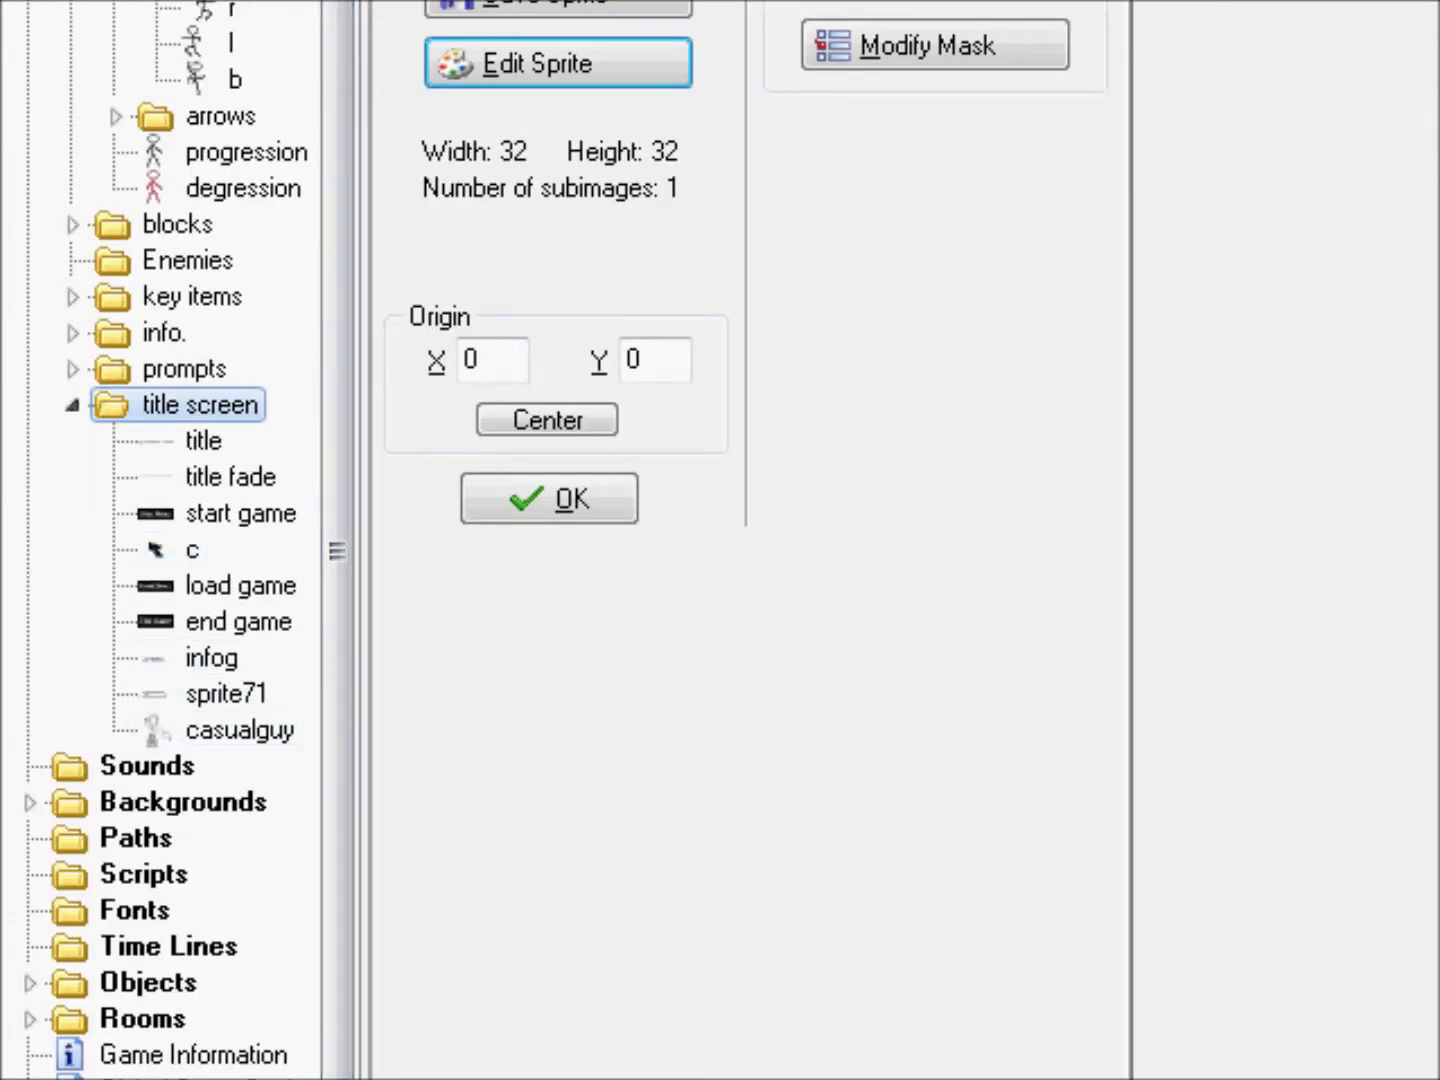
{"action": "left_click", "coordinate": [72, 405]}
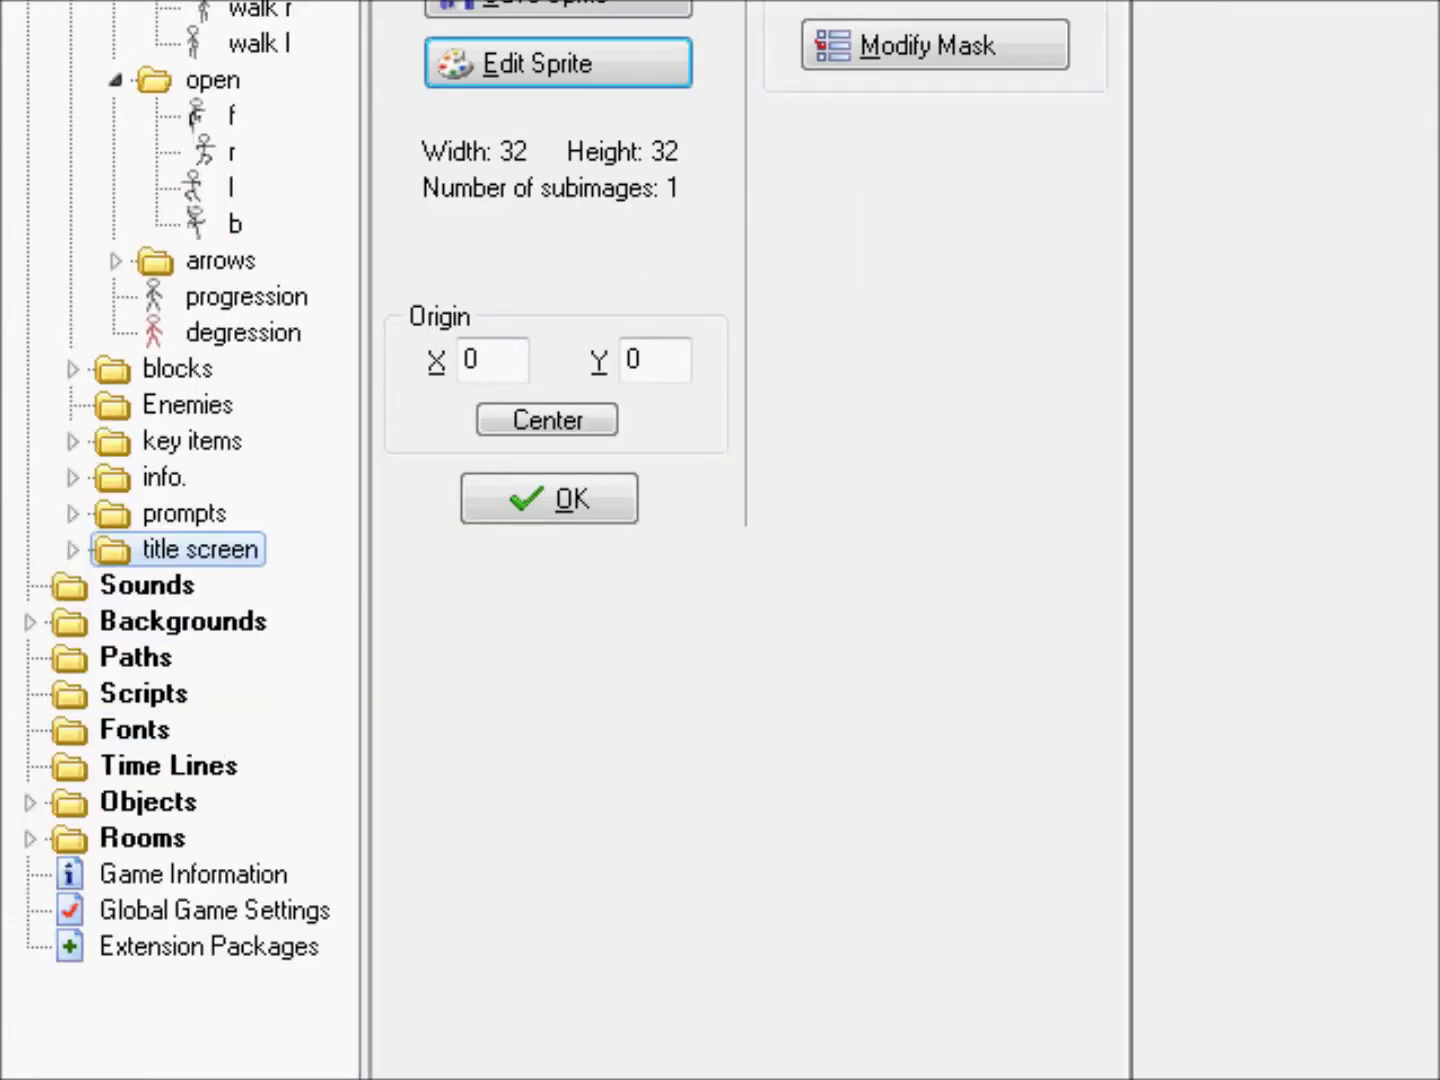
Widen the resource tree and look through the subfolders of the system folder under Objects.
{"action": "left_click", "coordinate": [30, 802]}
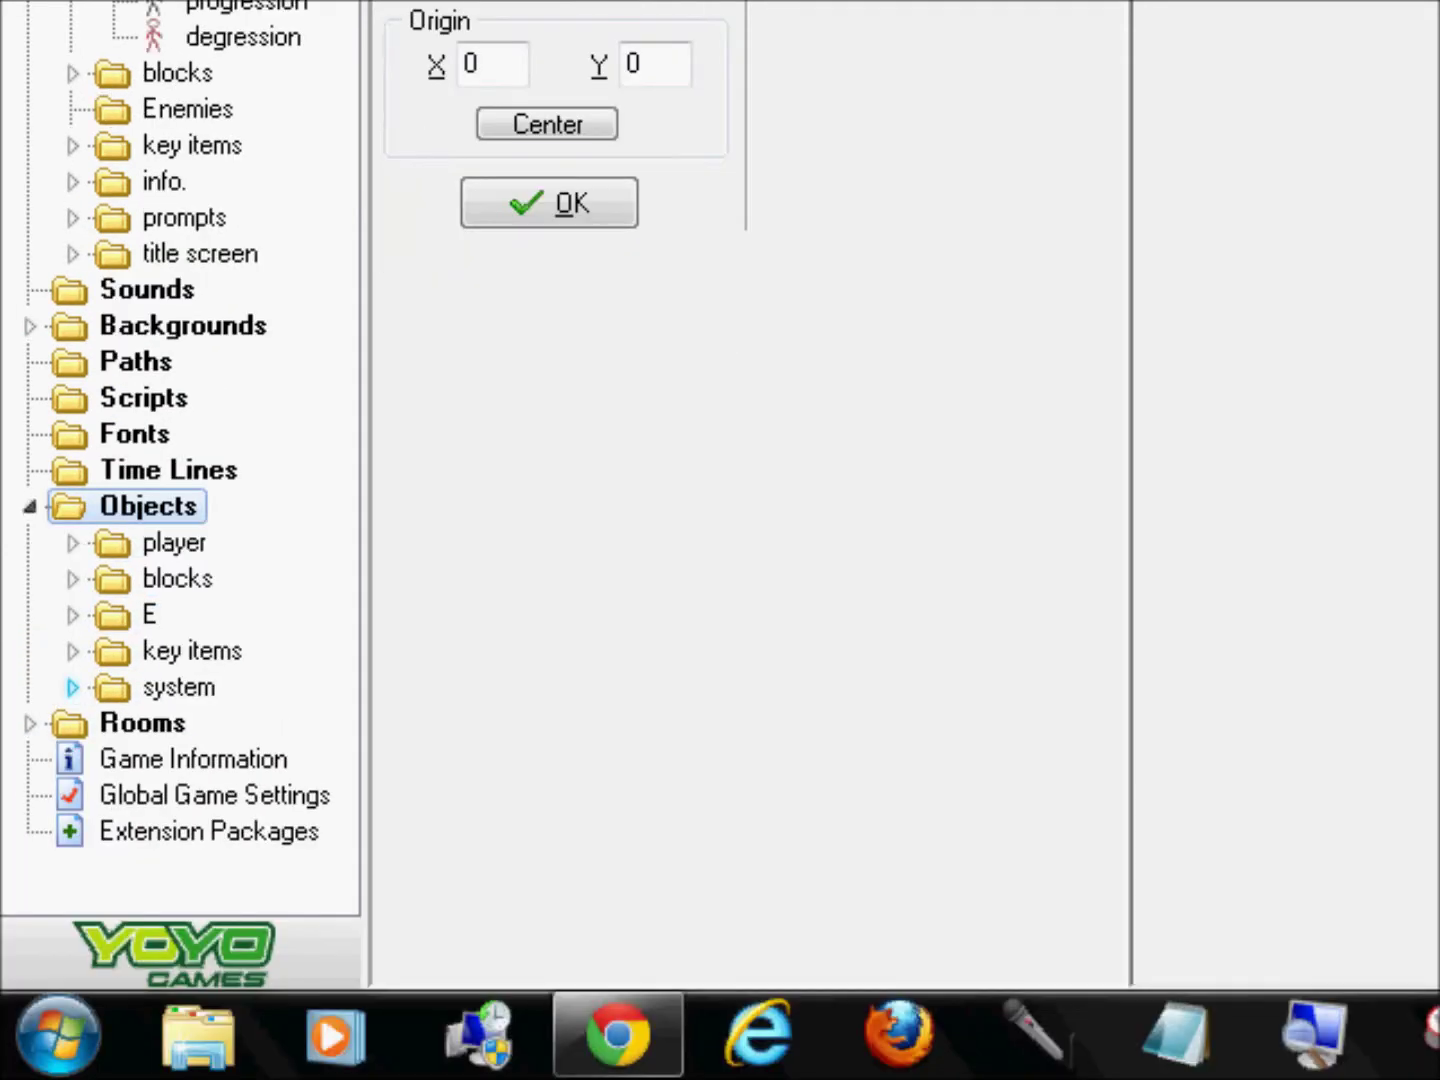
{"action": "left_click", "coordinate": [72, 807]}
{"action": "left_click_drag", "start_coordinate": [338, 700], "coordinate": [337, 818]}
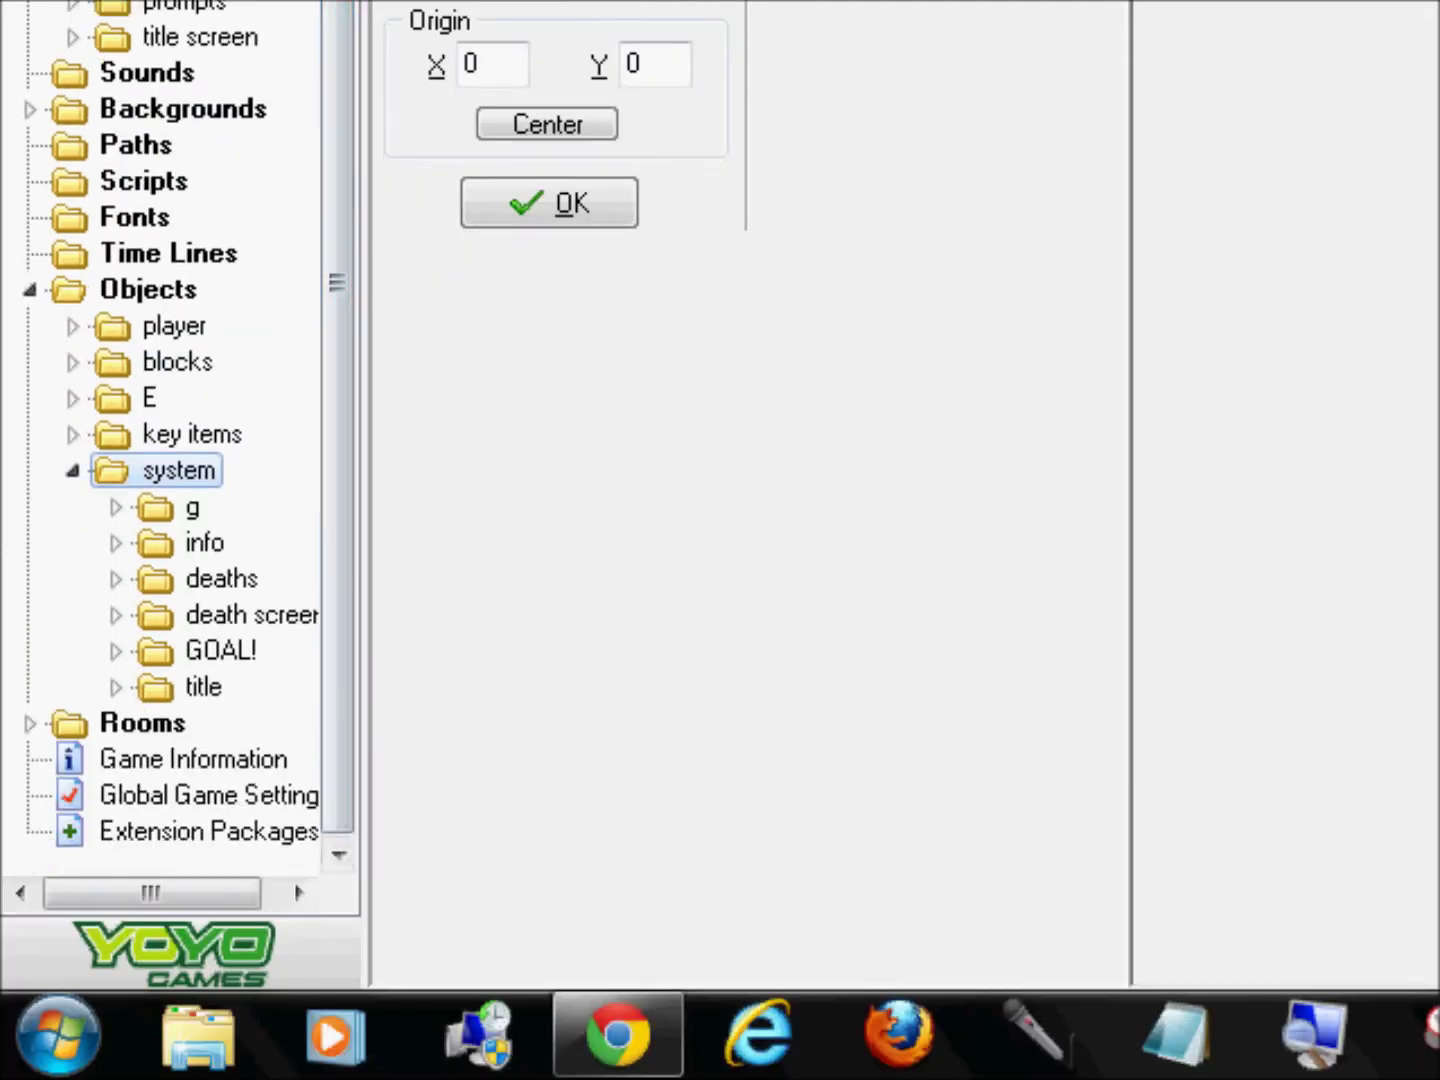
{"action": "left_click_drag", "start_coordinate": [364, 641], "coordinate": [532, 640]}
{"action": "left_click", "coordinate": [116, 544]}
{"action": "left_click", "coordinate": [116, 544]}
Open room5 from the Rooms folder and examine its title screen layout.
{"action": "double_click", "coordinate": [142, 759]}
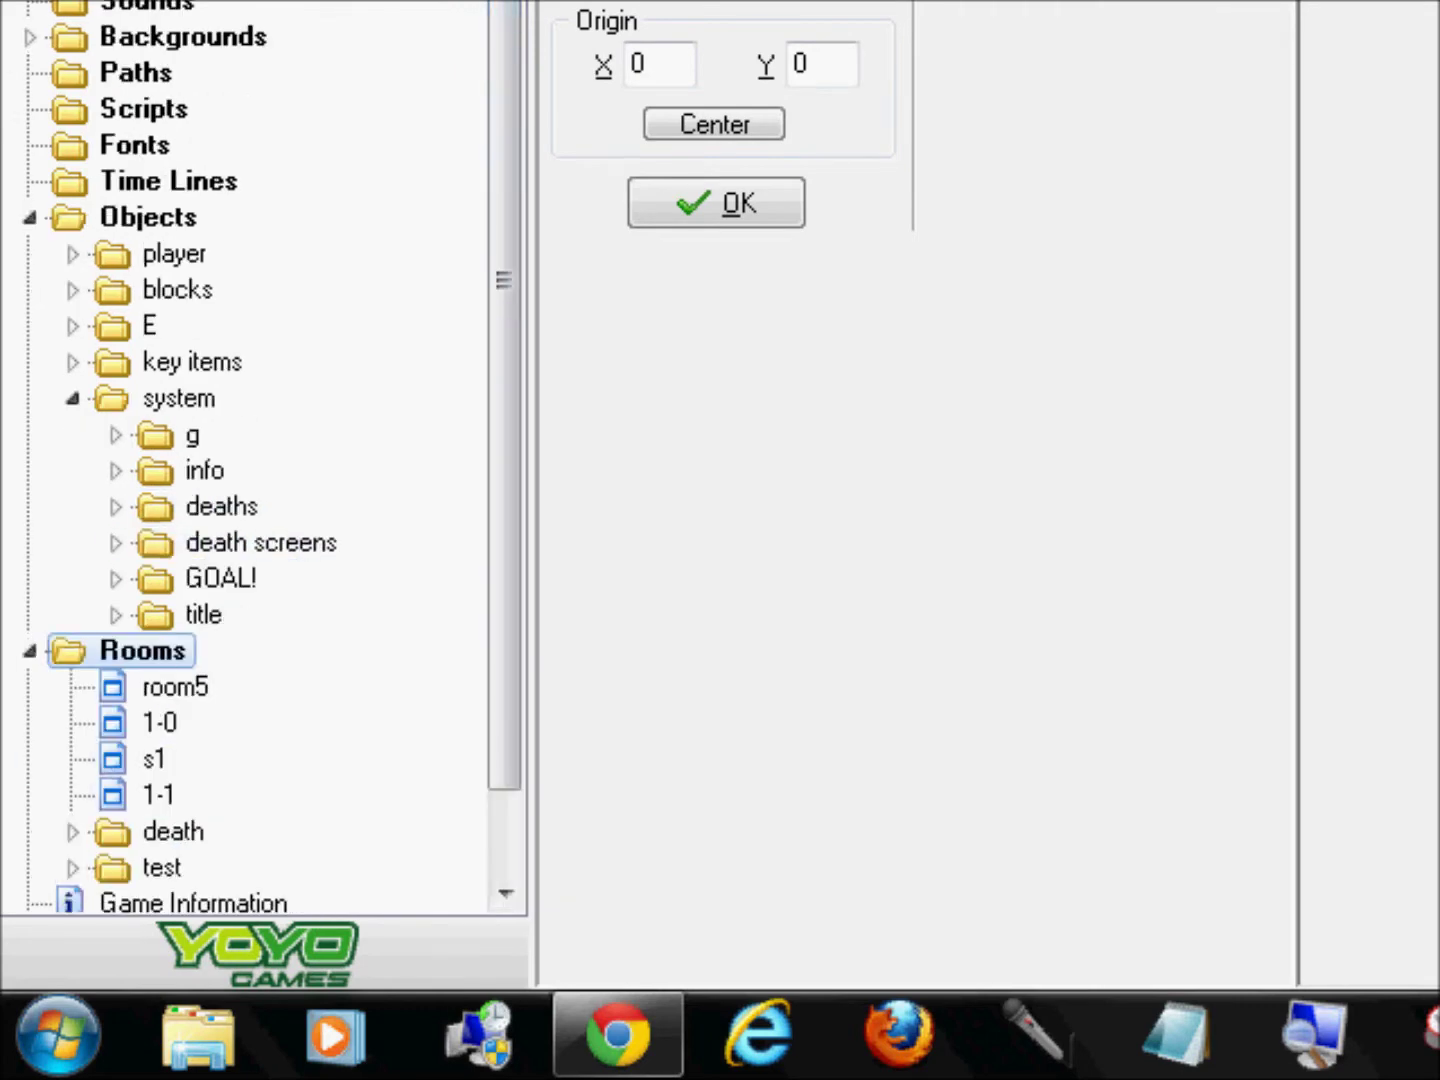
{"action": "double_click", "coordinate": [174, 687]}
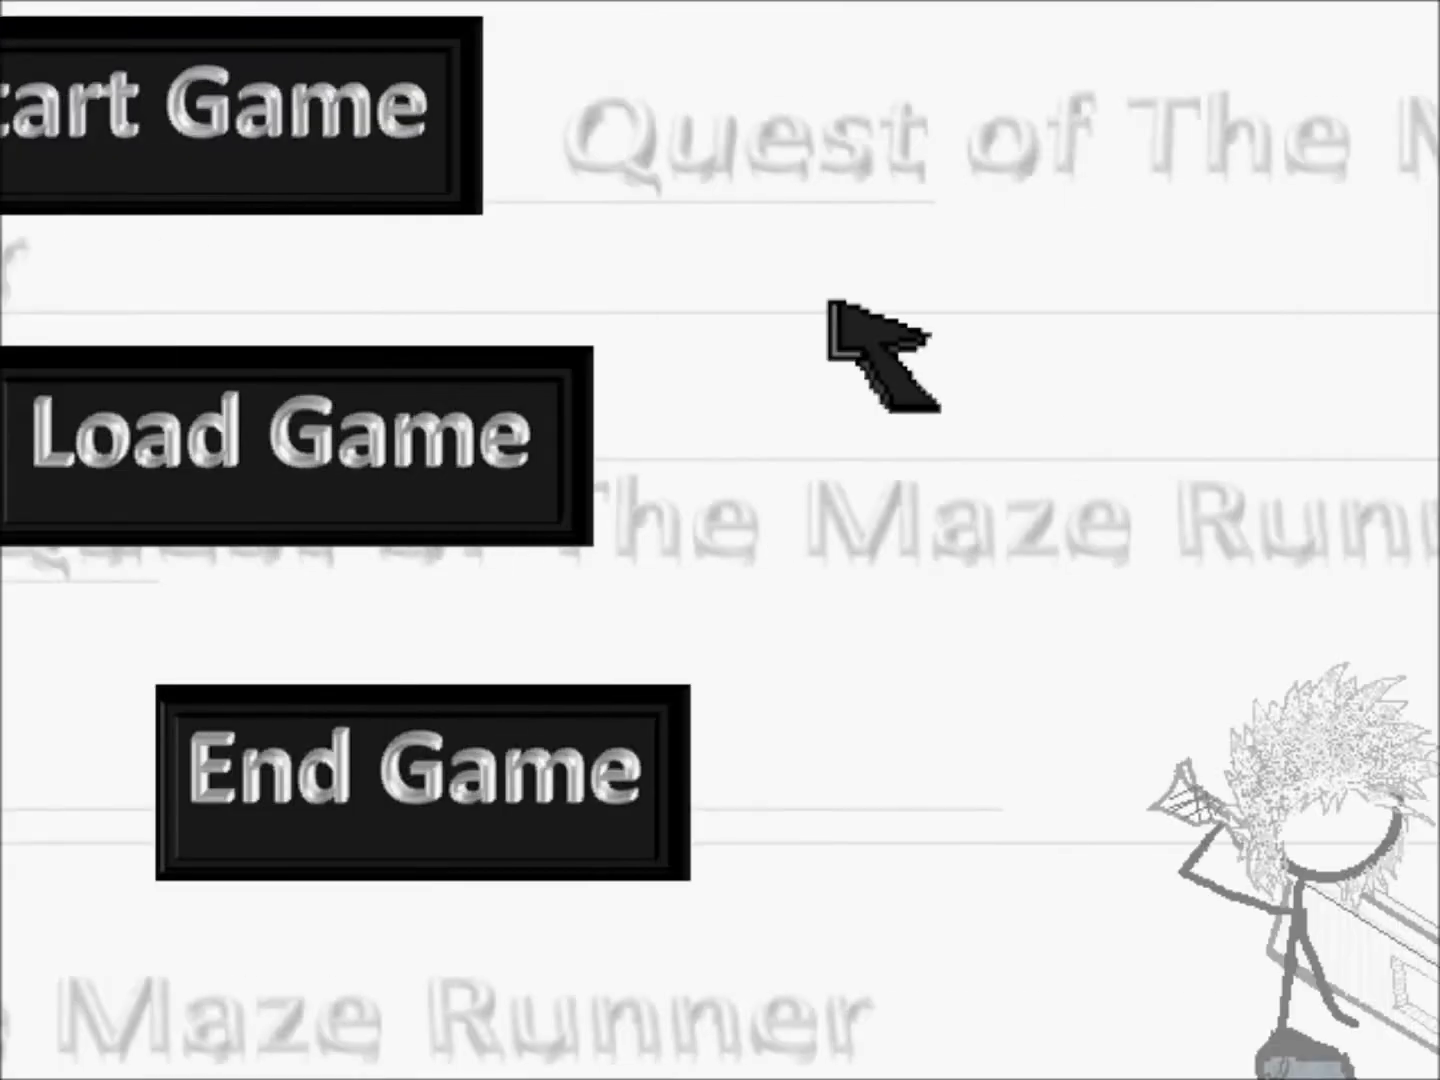
{"action": "scroll", "coordinate": [720, 540], "scroll_direction": "down", "scroll_amount": 2}
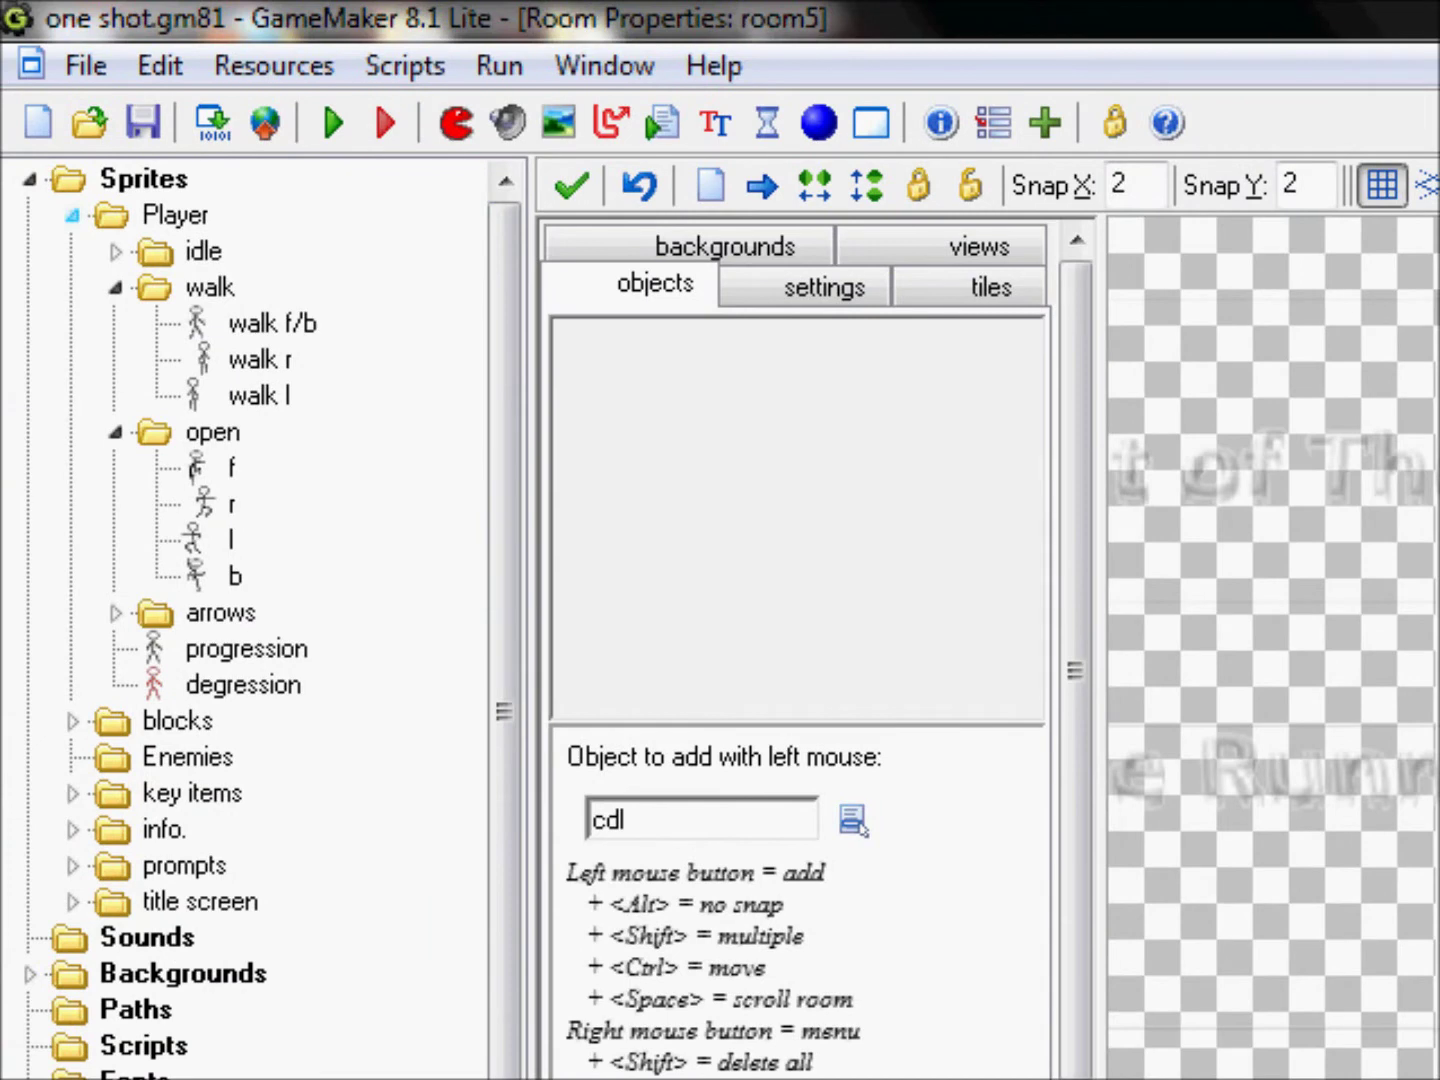
Collapse the Player walk and open sprite folders and look into the idle and arrows folders.
{"action": "left_click", "coordinate": [116, 252]}
{"action": "left_click", "coordinate": [116, 252]}
{"action": "left_click", "coordinate": [116, 289]}
{"action": "left_click", "coordinate": [116, 324]}
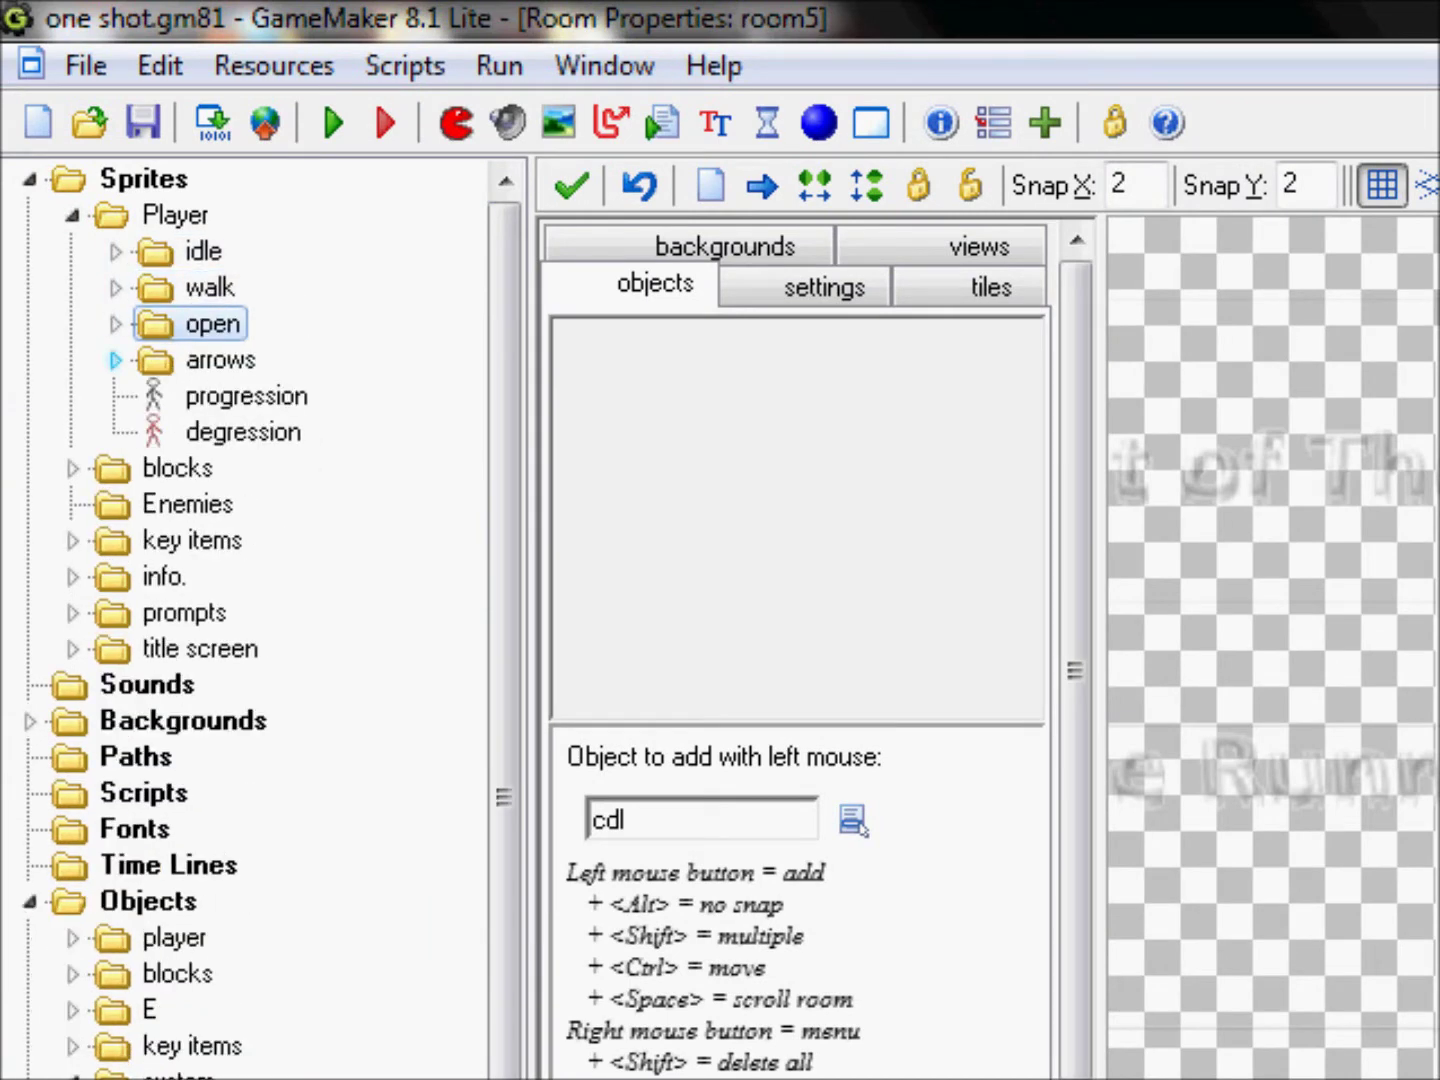
{"action": "left_click", "coordinate": [115, 361]}
{"action": "left_click", "coordinate": [116, 360]}
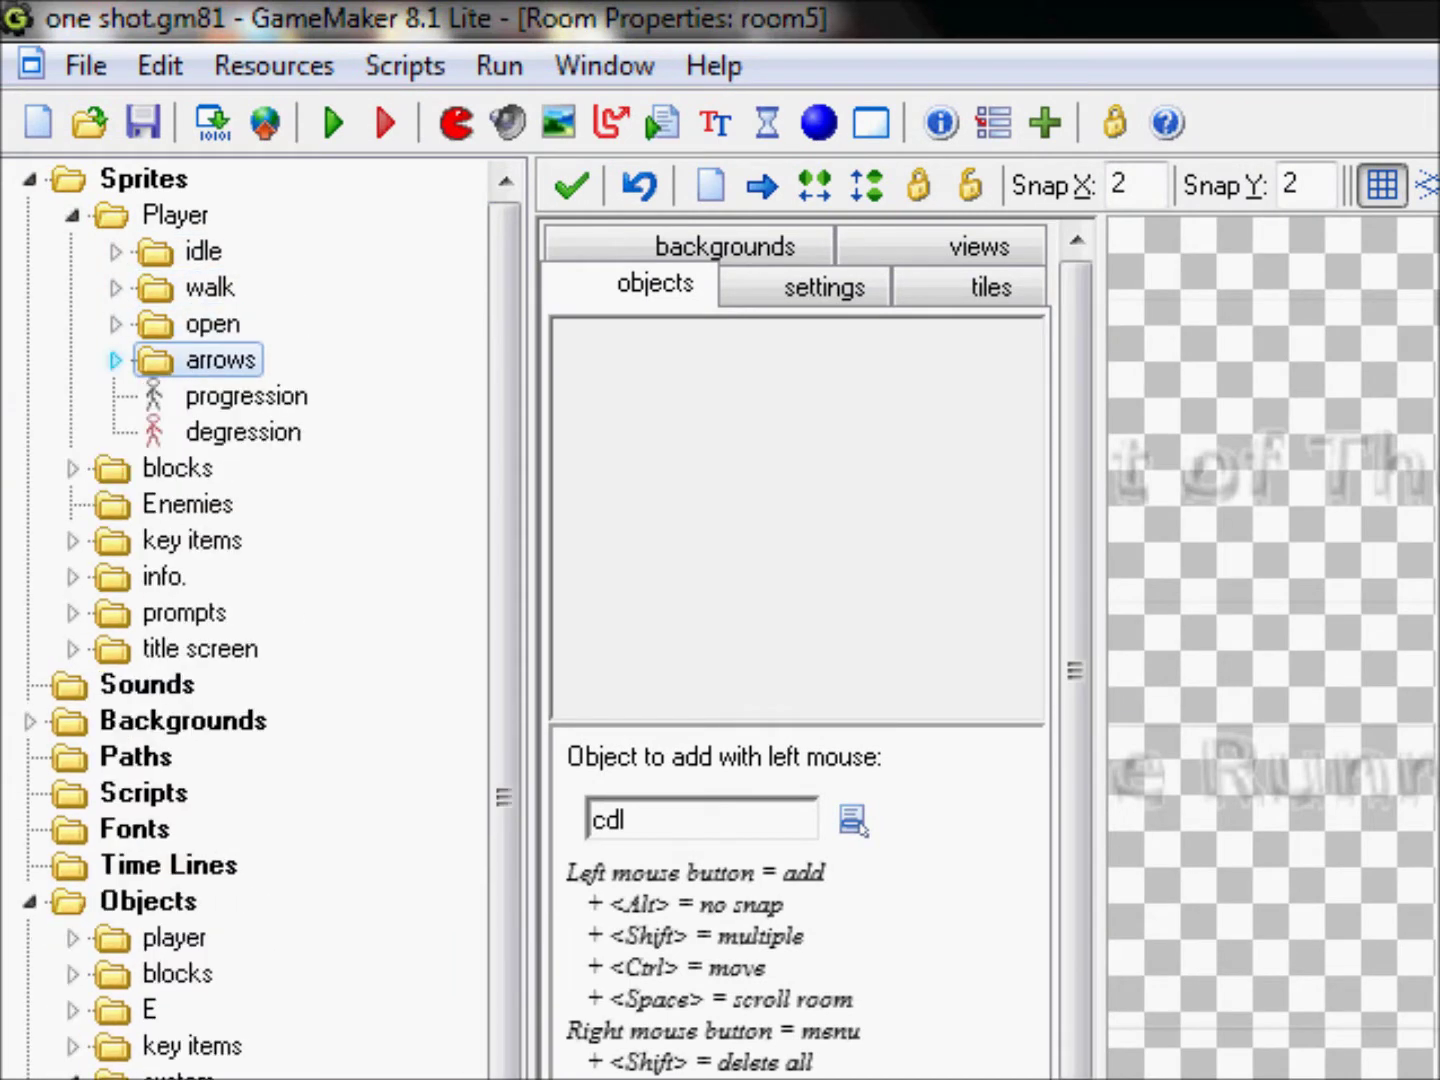
{"action": "left_click", "coordinate": [116, 361]}
{"action": "left_click", "coordinate": [116, 360]}
Compare the properties of the Player folder's progression and degression sprites.
{"action": "double_click", "coordinate": [243, 432]}
{"action": "double_click", "coordinate": [246, 396]}
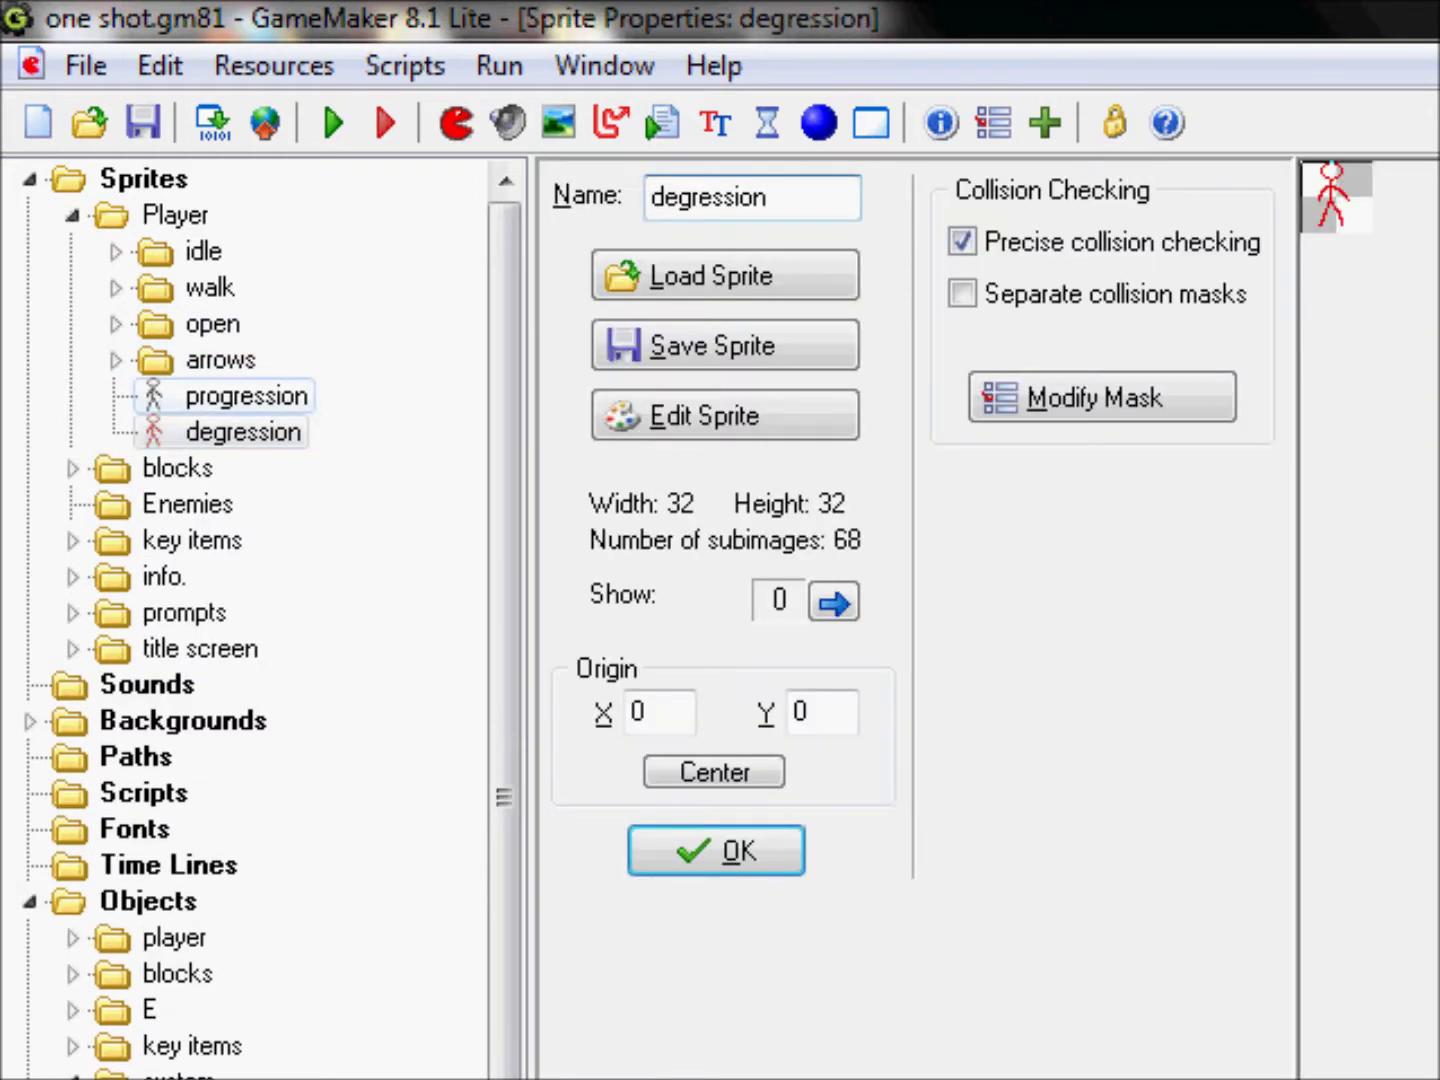
{"action": "double_click", "coordinate": [243, 432]}
{"action": "left_click", "coordinate": [247, 396]}
{"action": "double_click", "coordinate": [247, 396]}
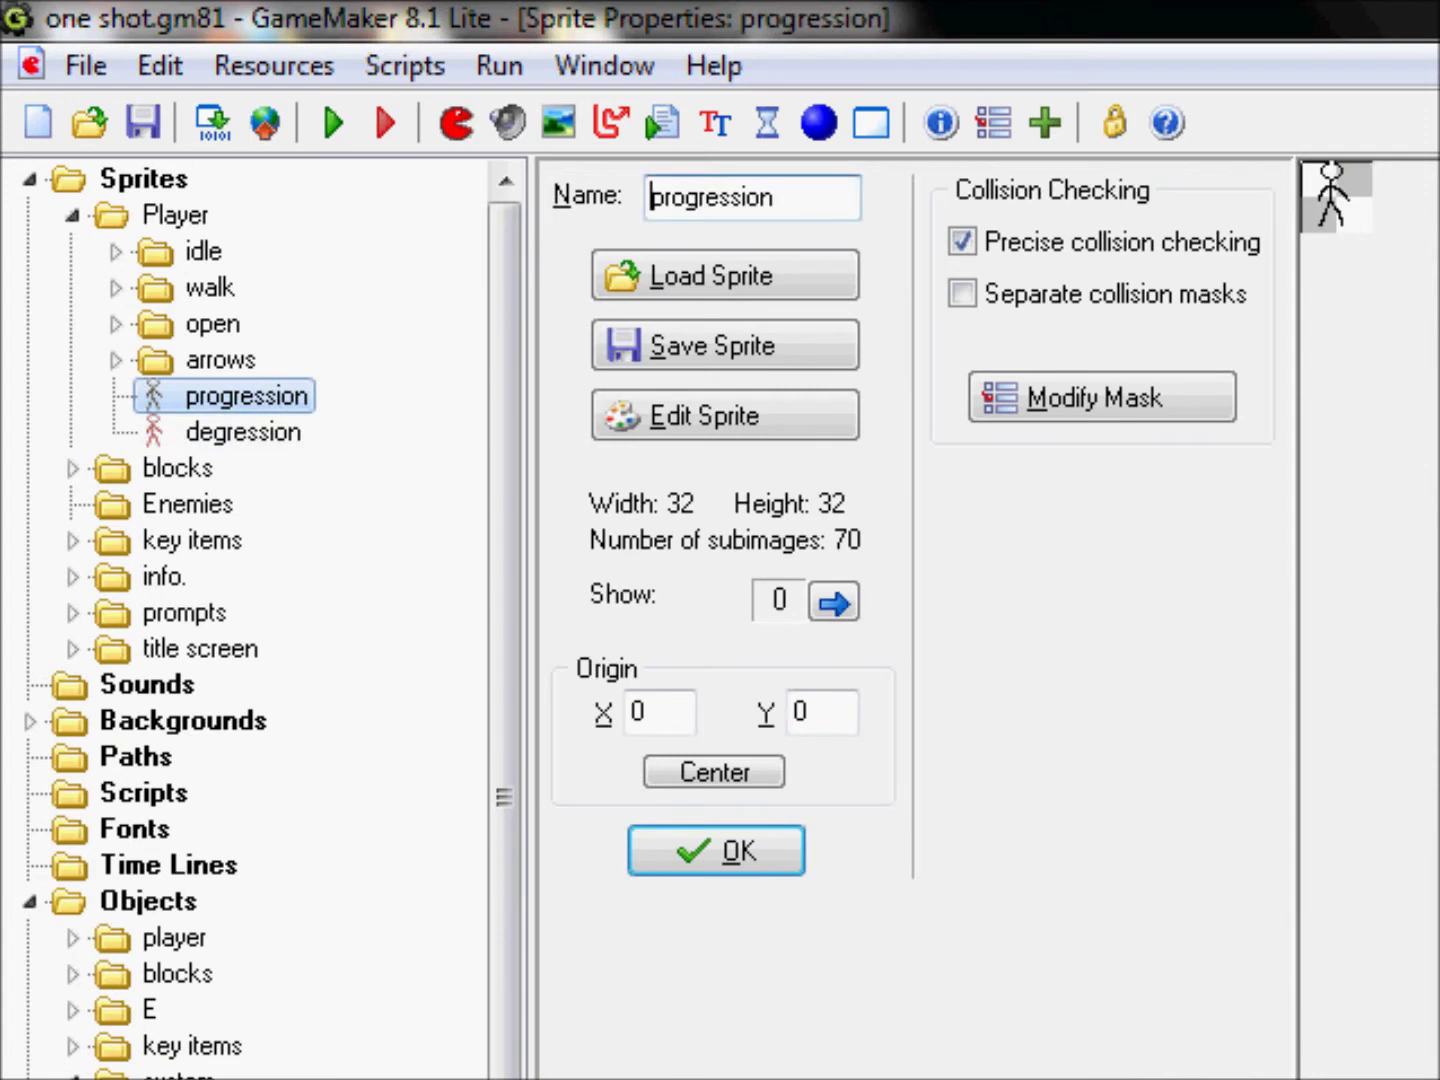
{"action": "double_click", "coordinate": [243, 432]}
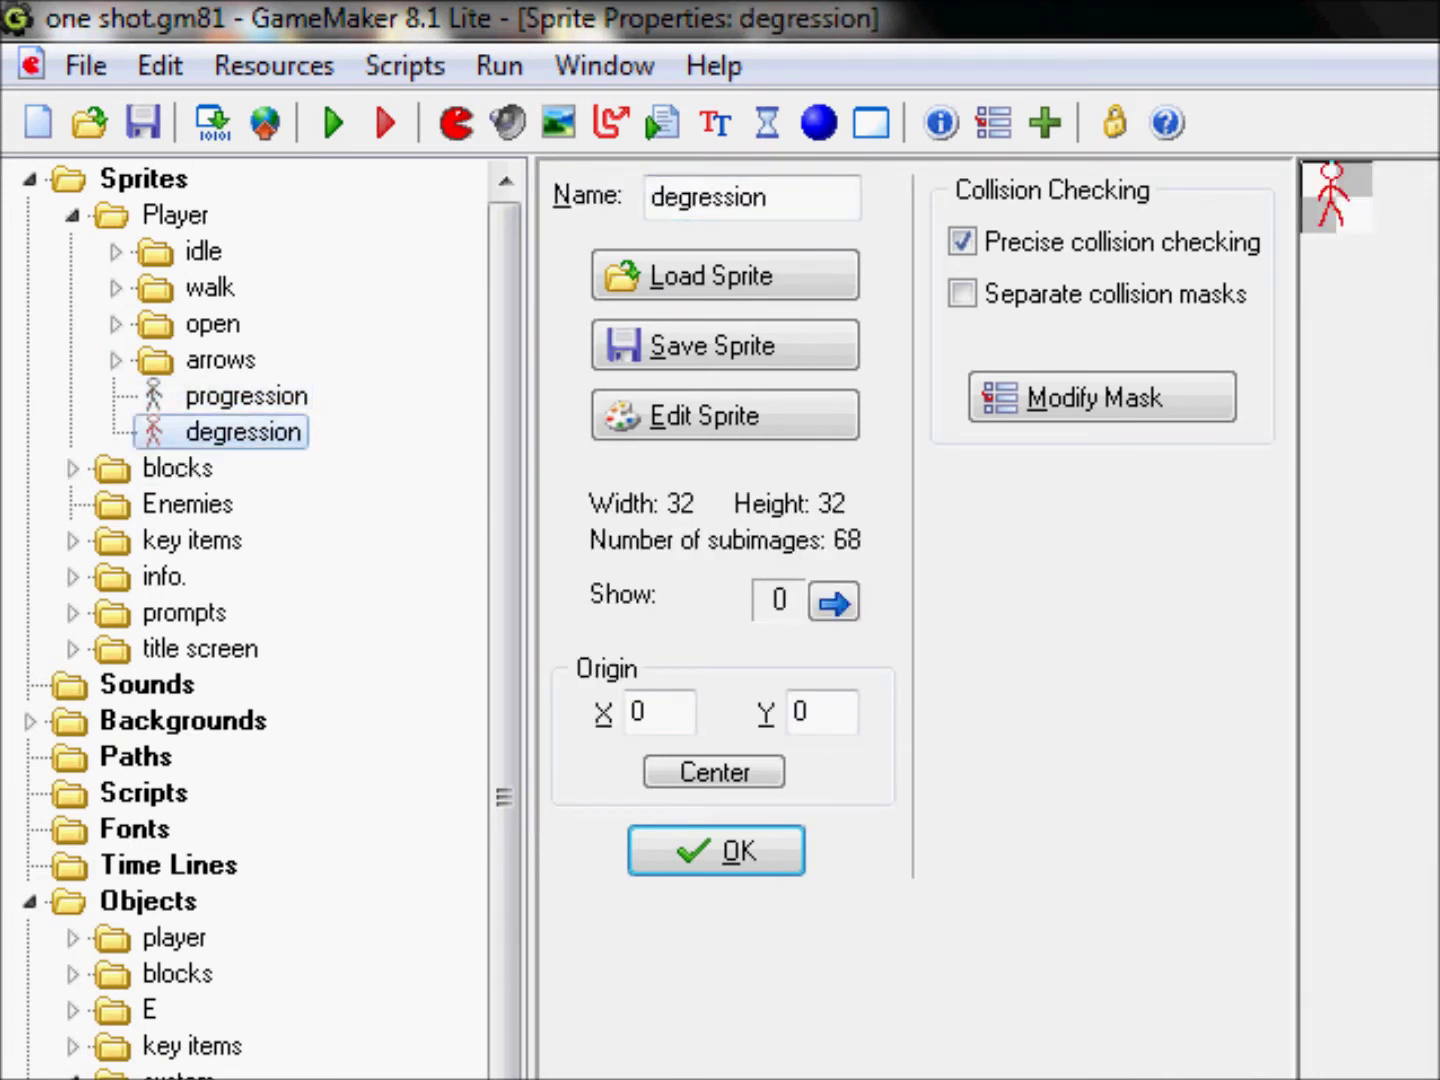
View the b2 and b3 block sprites in the normal folder under blocks, and collapse that folder.
{"action": "double_click", "coordinate": [178, 468]}
{"action": "double_click", "coordinate": [221, 504]}
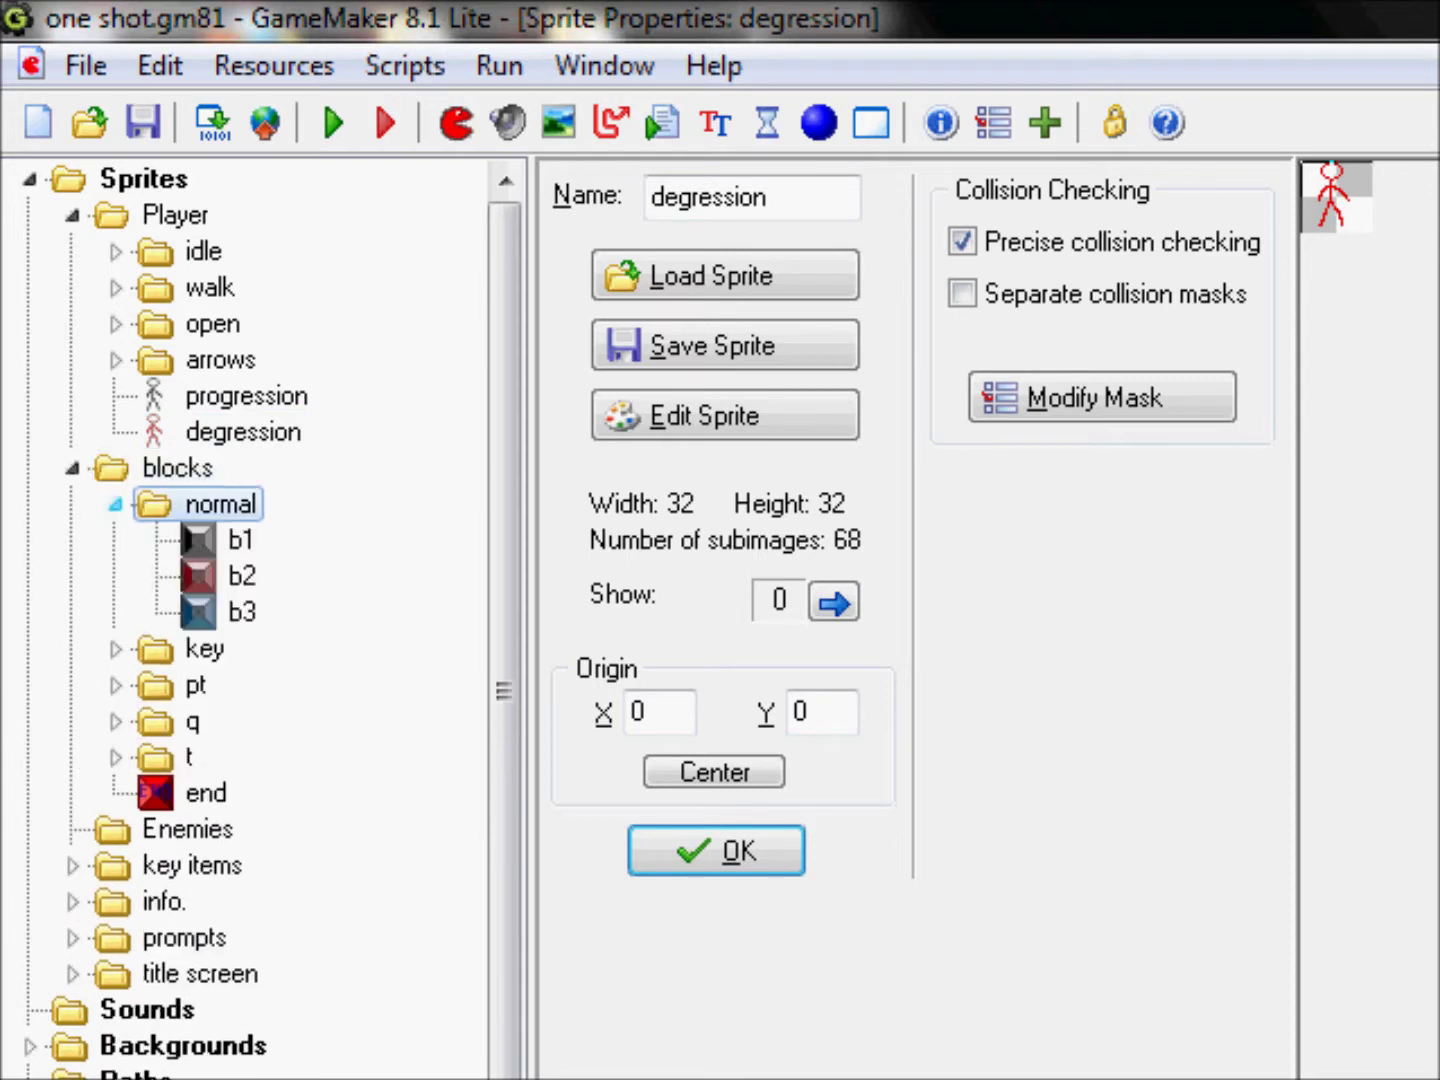
{"action": "left_click", "coordinate": [115, 504]}
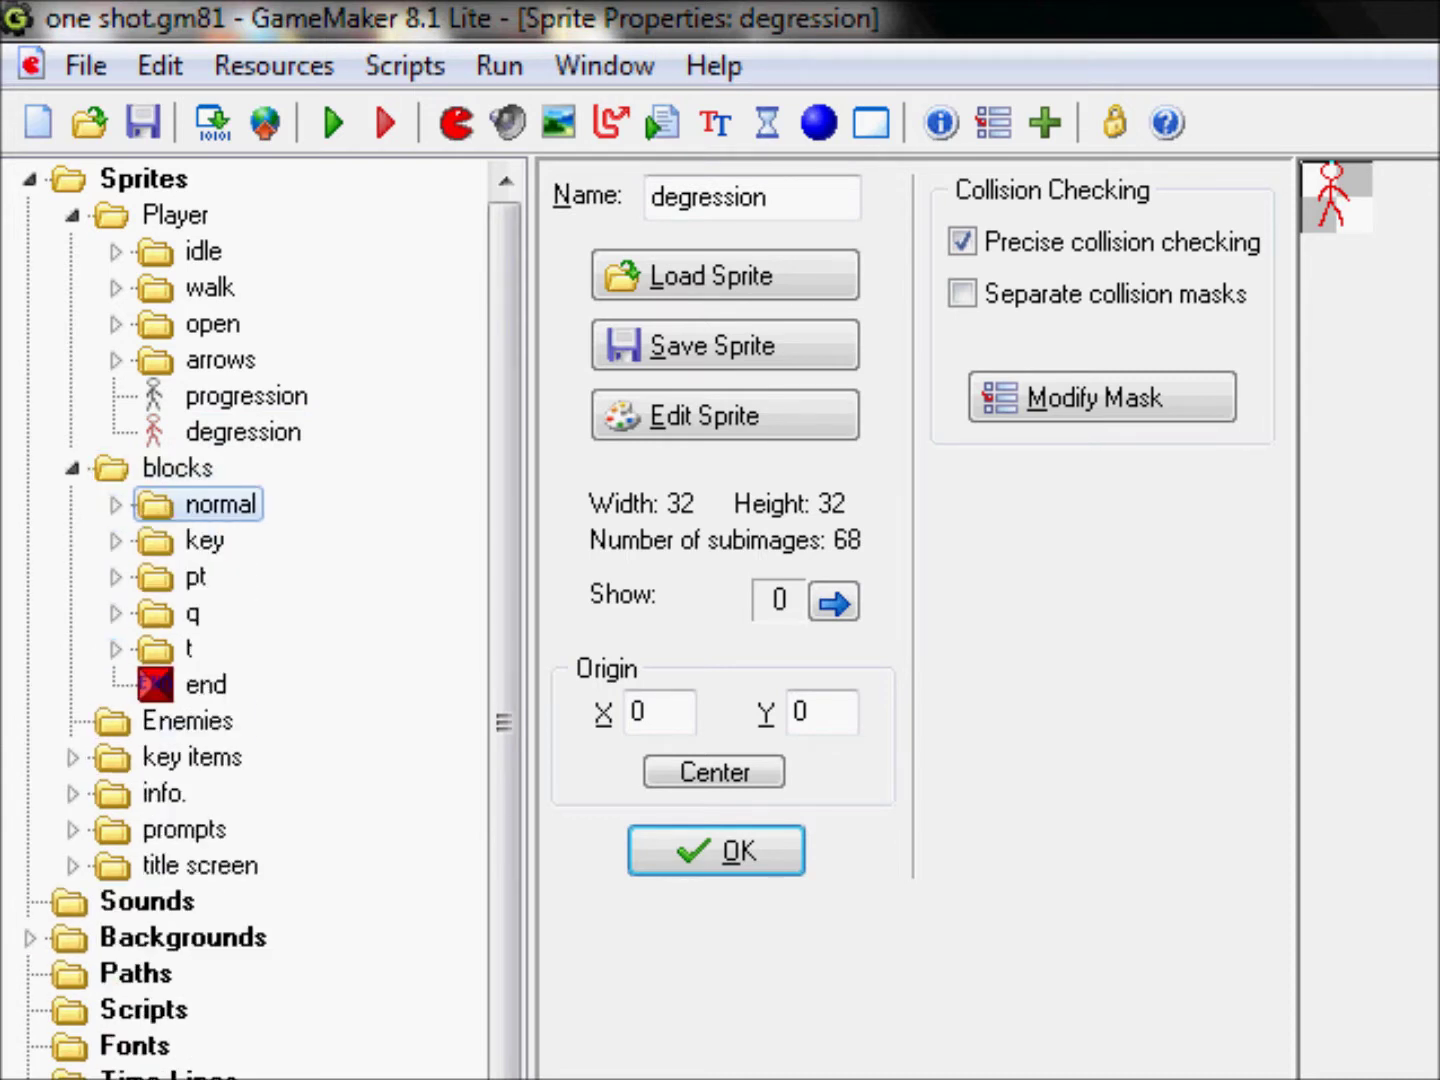
{"action": "left_click", "coordinate": [115, 504]}
{"action": "double_click", "coordinate": [239, 575]}
{"action": "double_click", "coordinate": [240, 611]}
{"action": "left_click", "coordinate": [115, 504]}
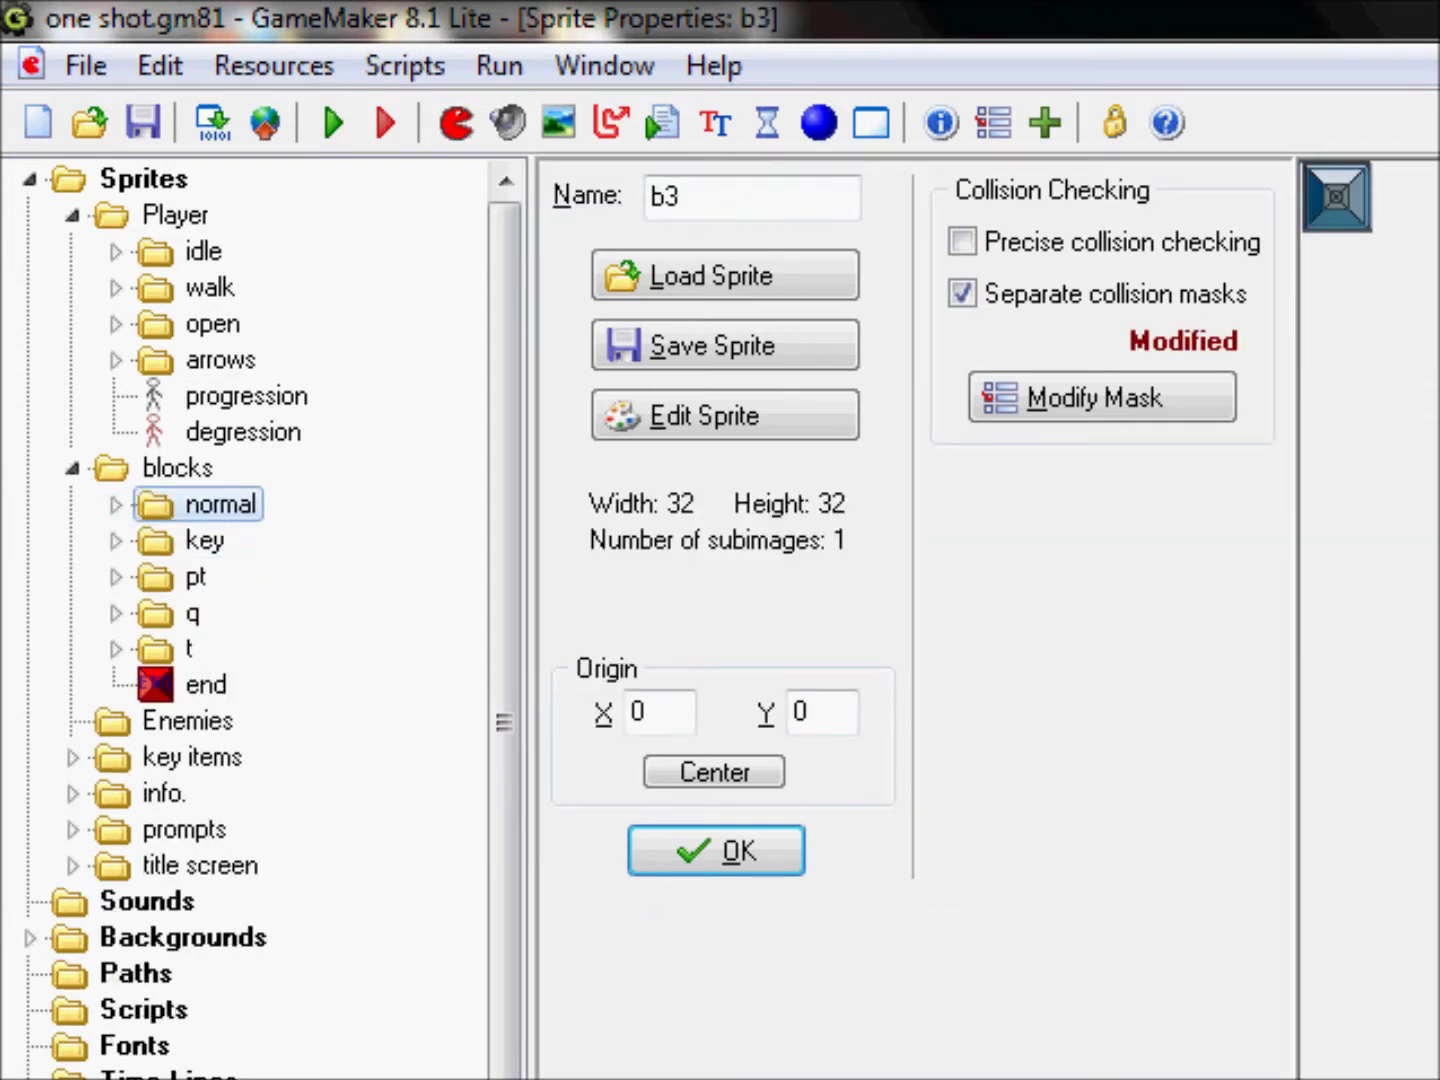
Examine the animation frames of the water b and wb2 sprites in the t folder under blocks.
{"action": "left_click_drag", "start_coordinate": [504, 690], "coordinate": [504, 862]}
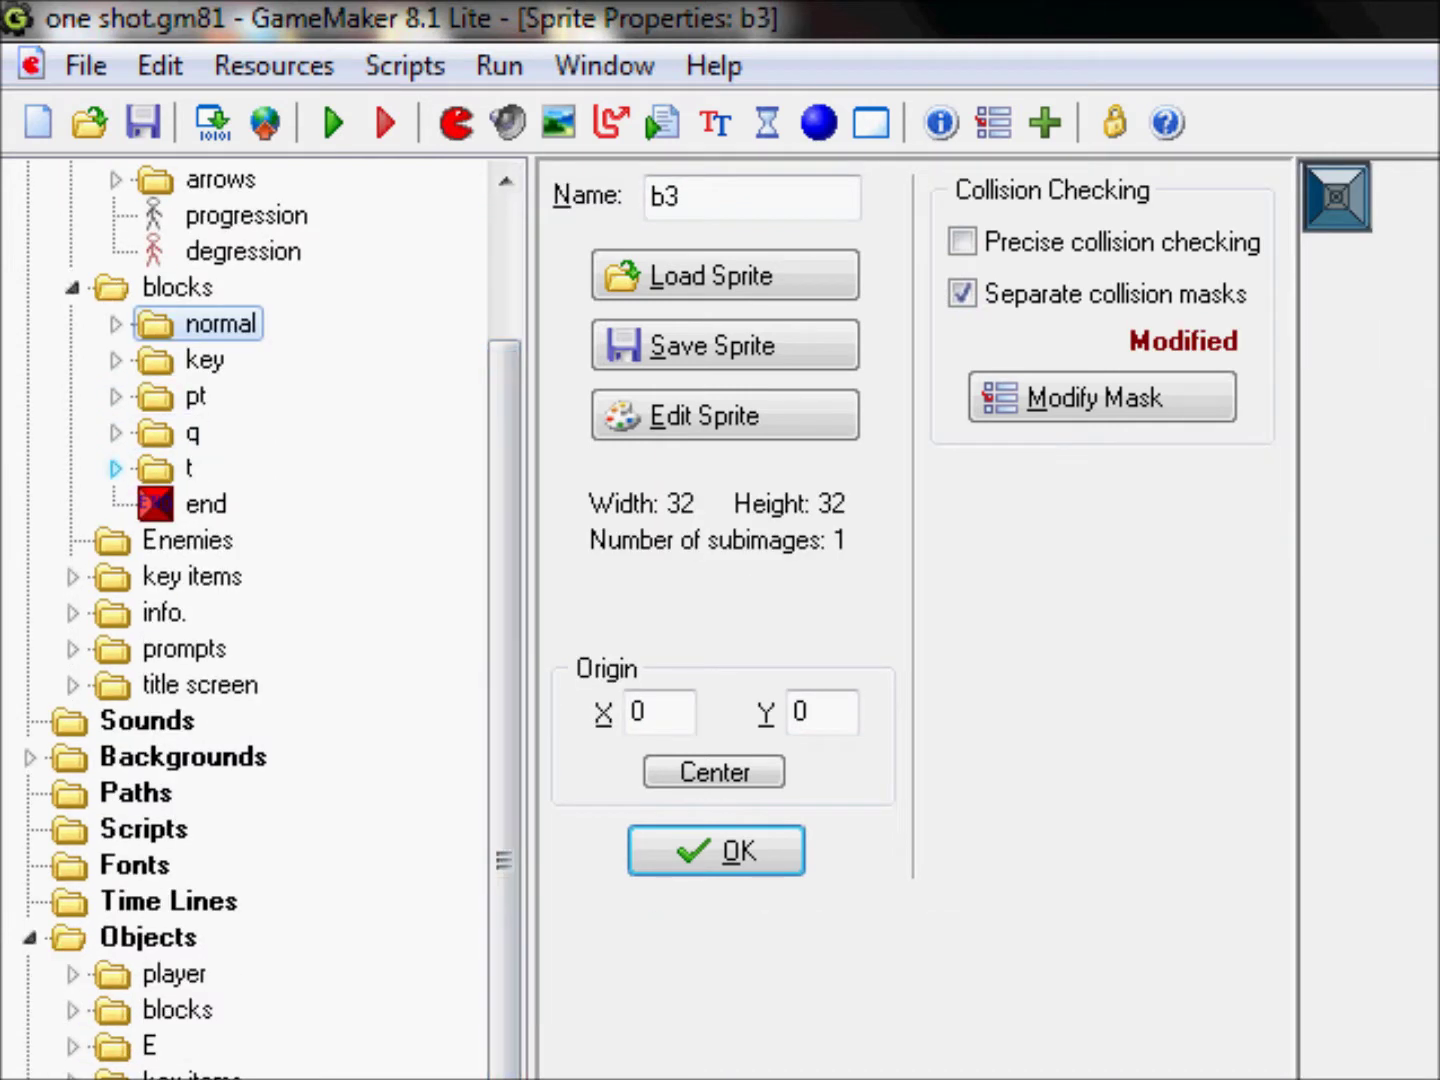
{"action": "left_click", "coordinate": [114, 468]}
{"action": "double_click", "coordinate": [268, 504]}
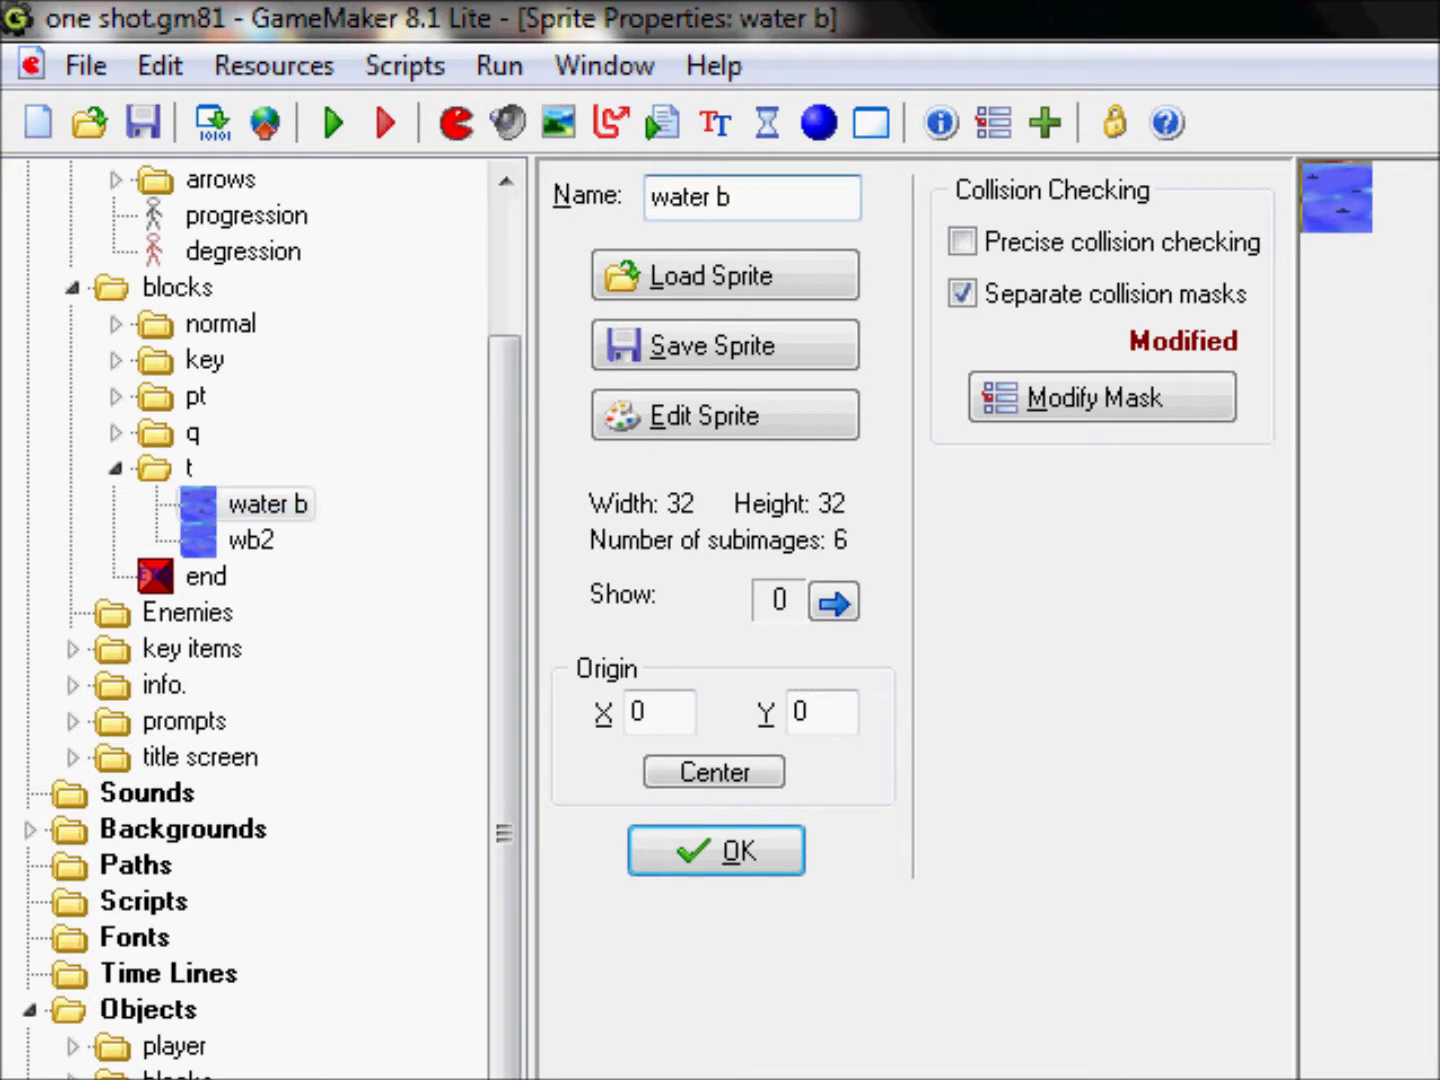
{"action": "left_click", "coordinate": [725, 415]}
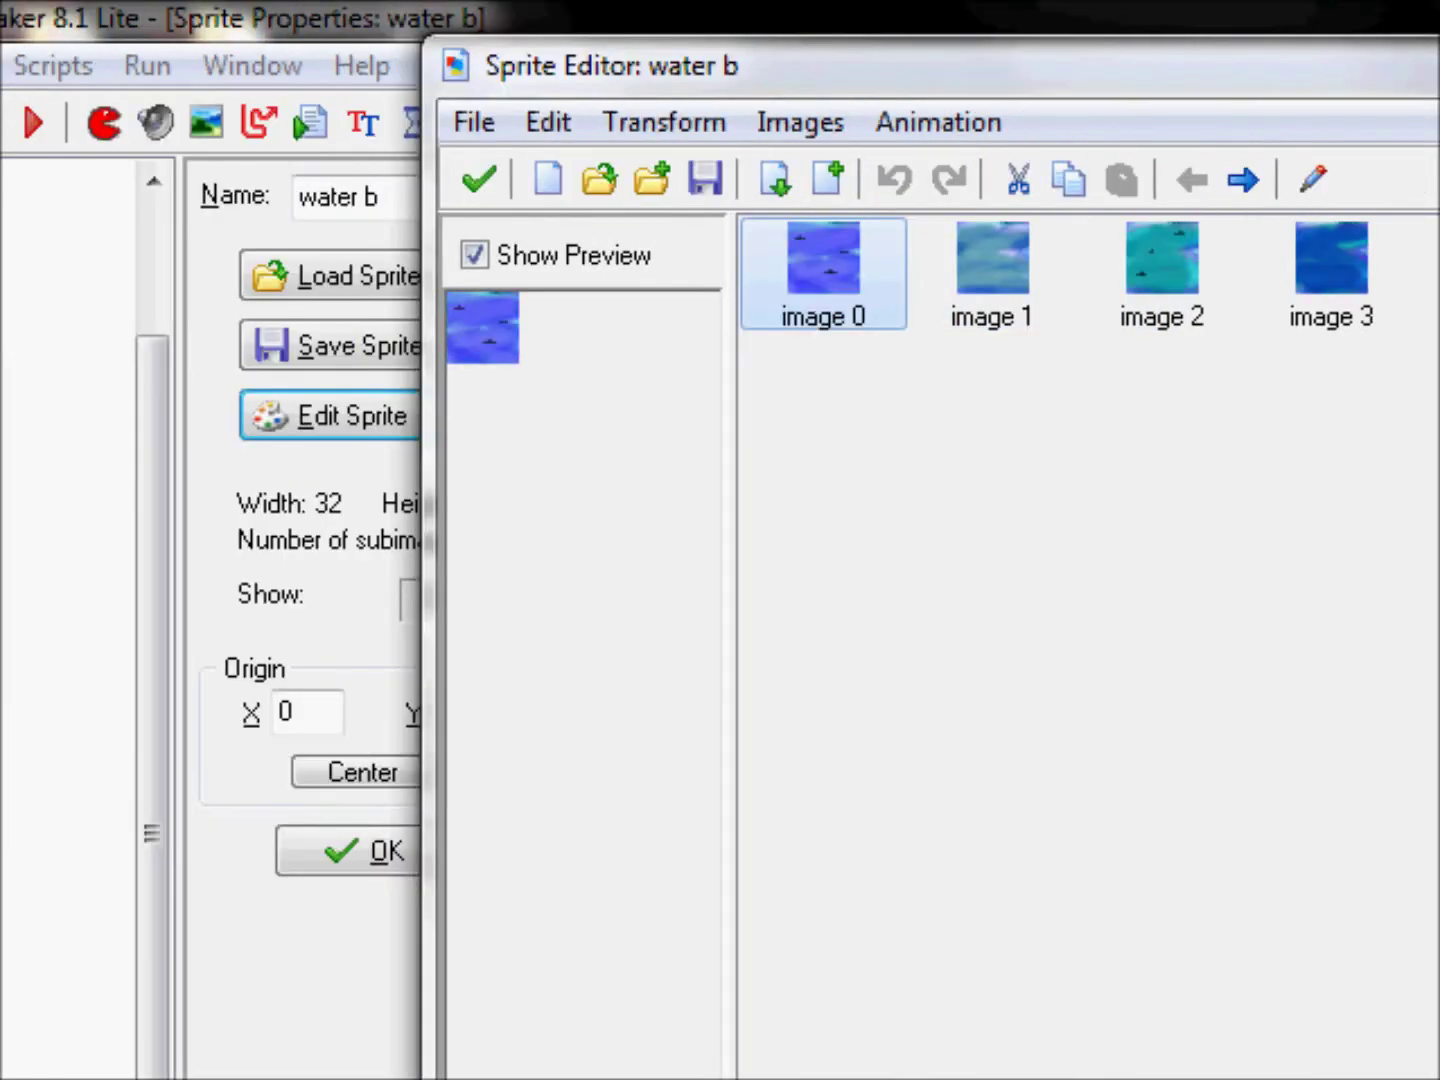
{"action": "left_click", "coordinate": [480, 179]}
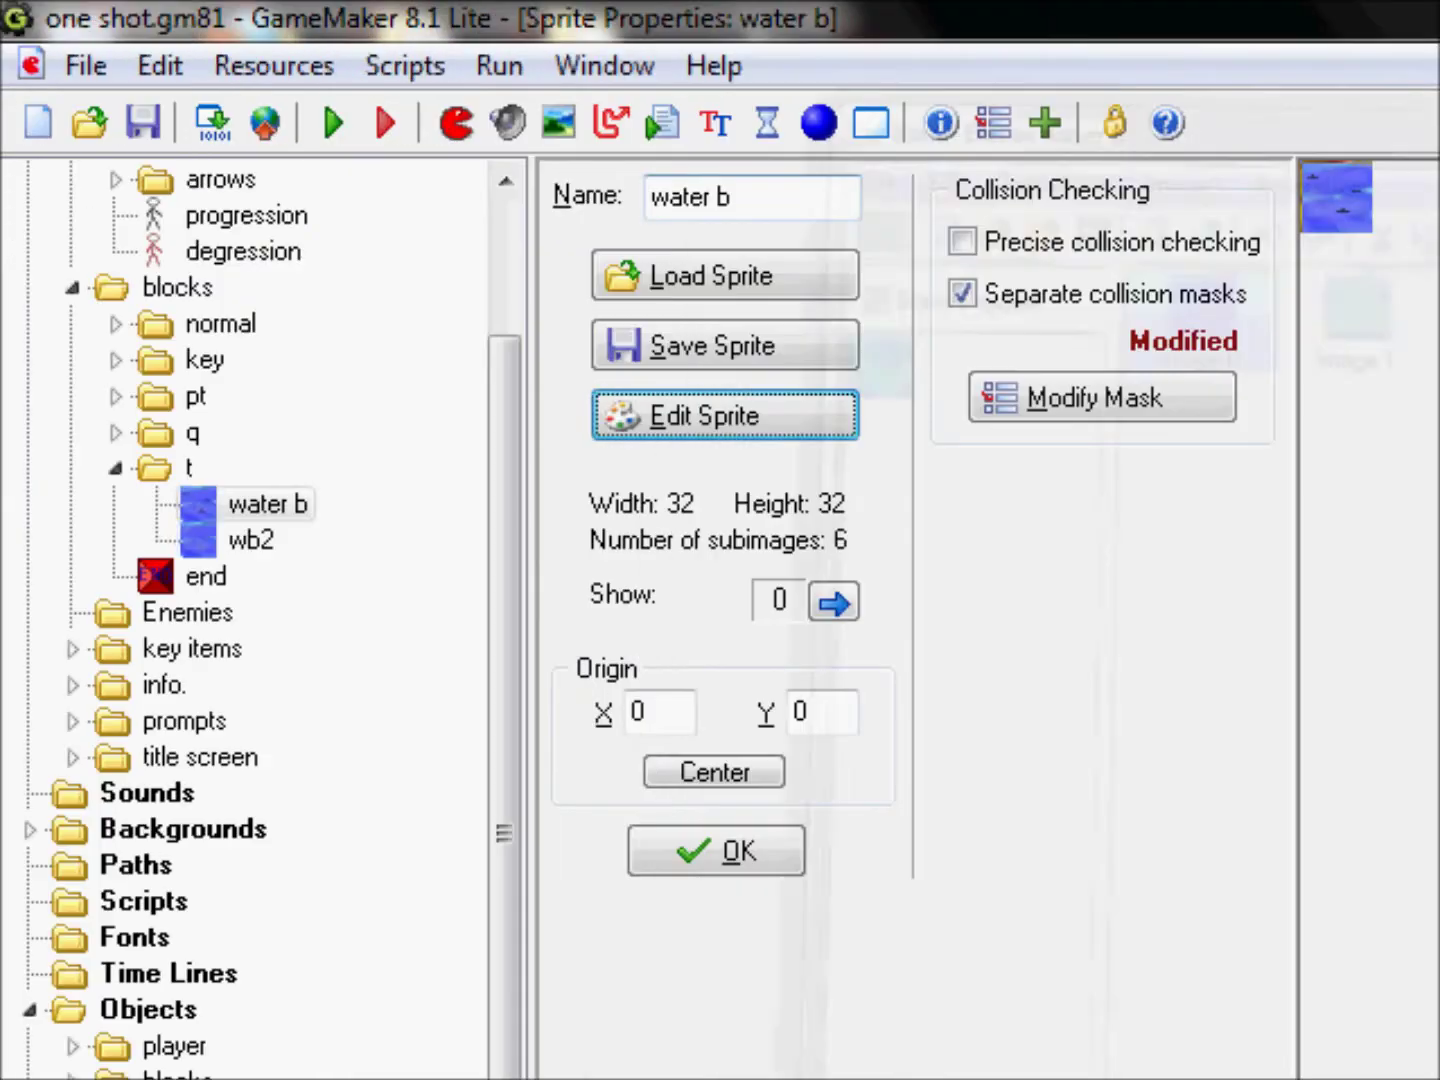
{"action": "double_click", "coordinate": [251, 540]}
{"action": "left_click", "coordinate": [725, 415]}
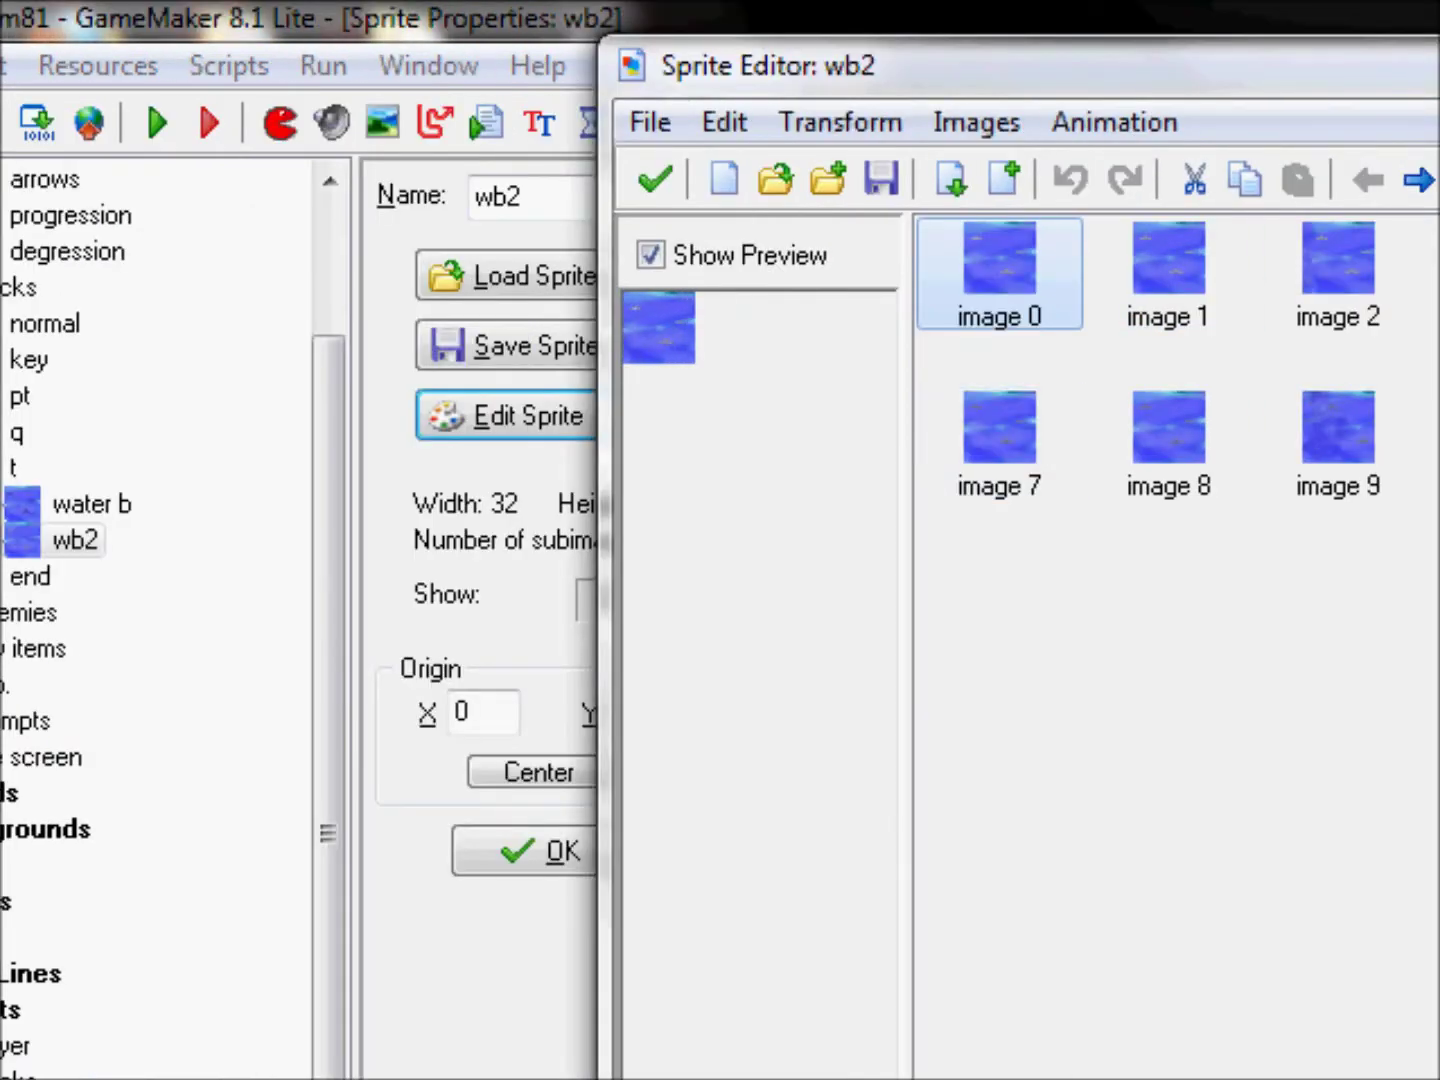
Close the wb2 sprite's image editor and expand the key items folder under the sprites.
{"action": "left_click", "coordinate": [655, 180]}
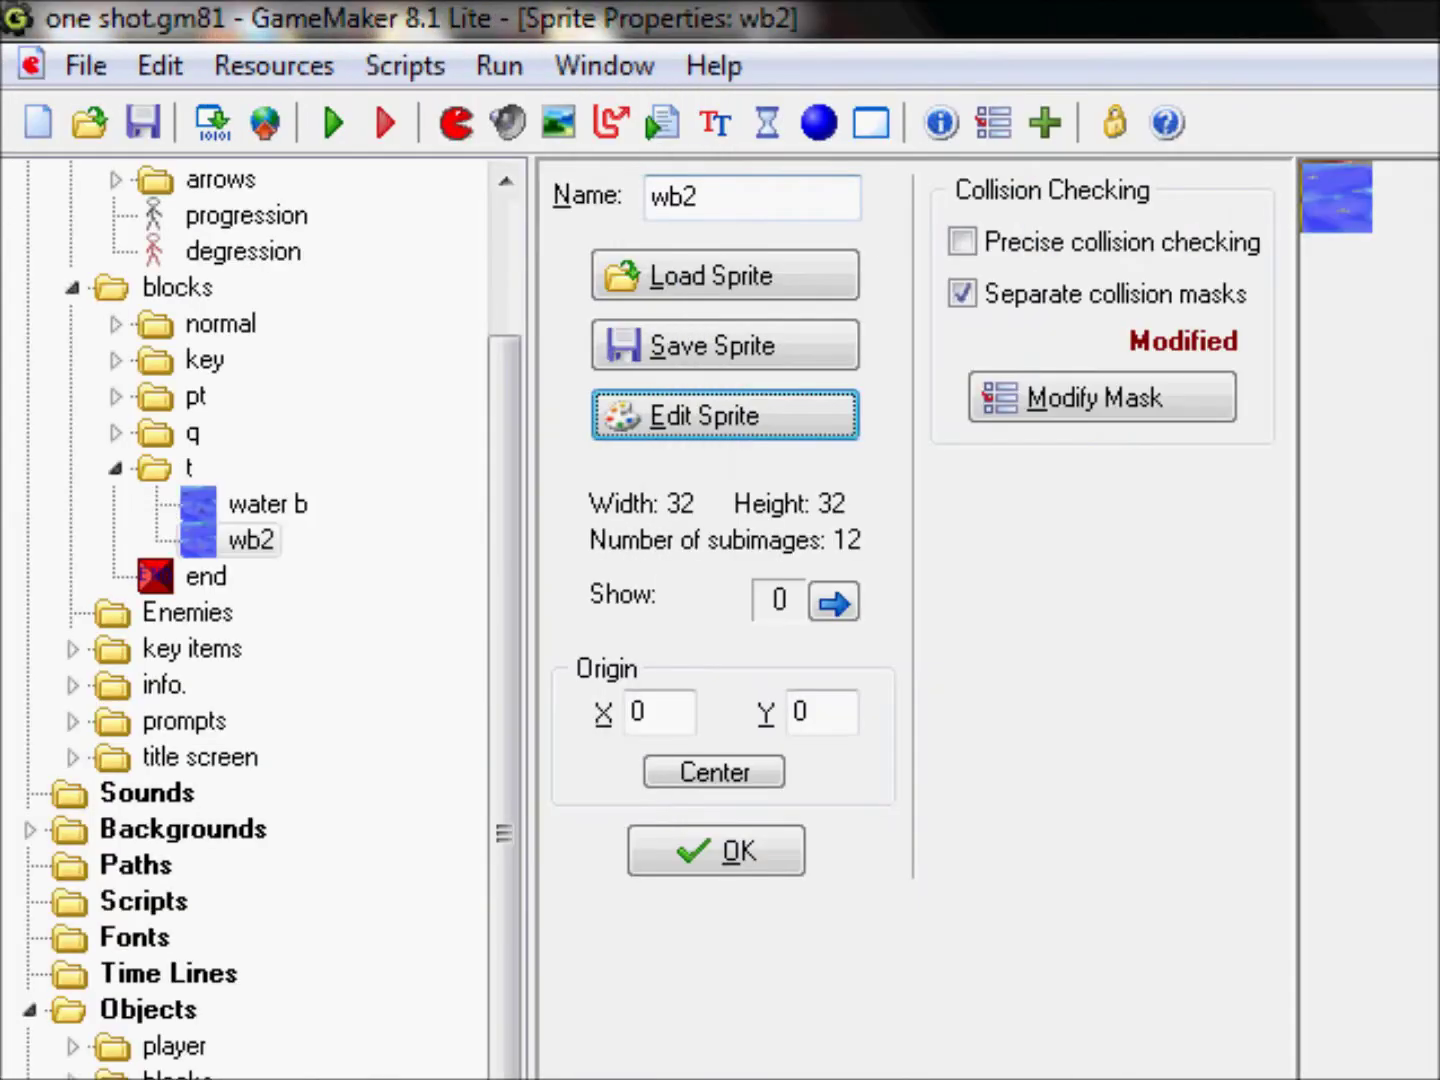
{"action": "scroll", "coordinate": [249, 600], "scroll_direction": "down", "scroll_amount": 2}
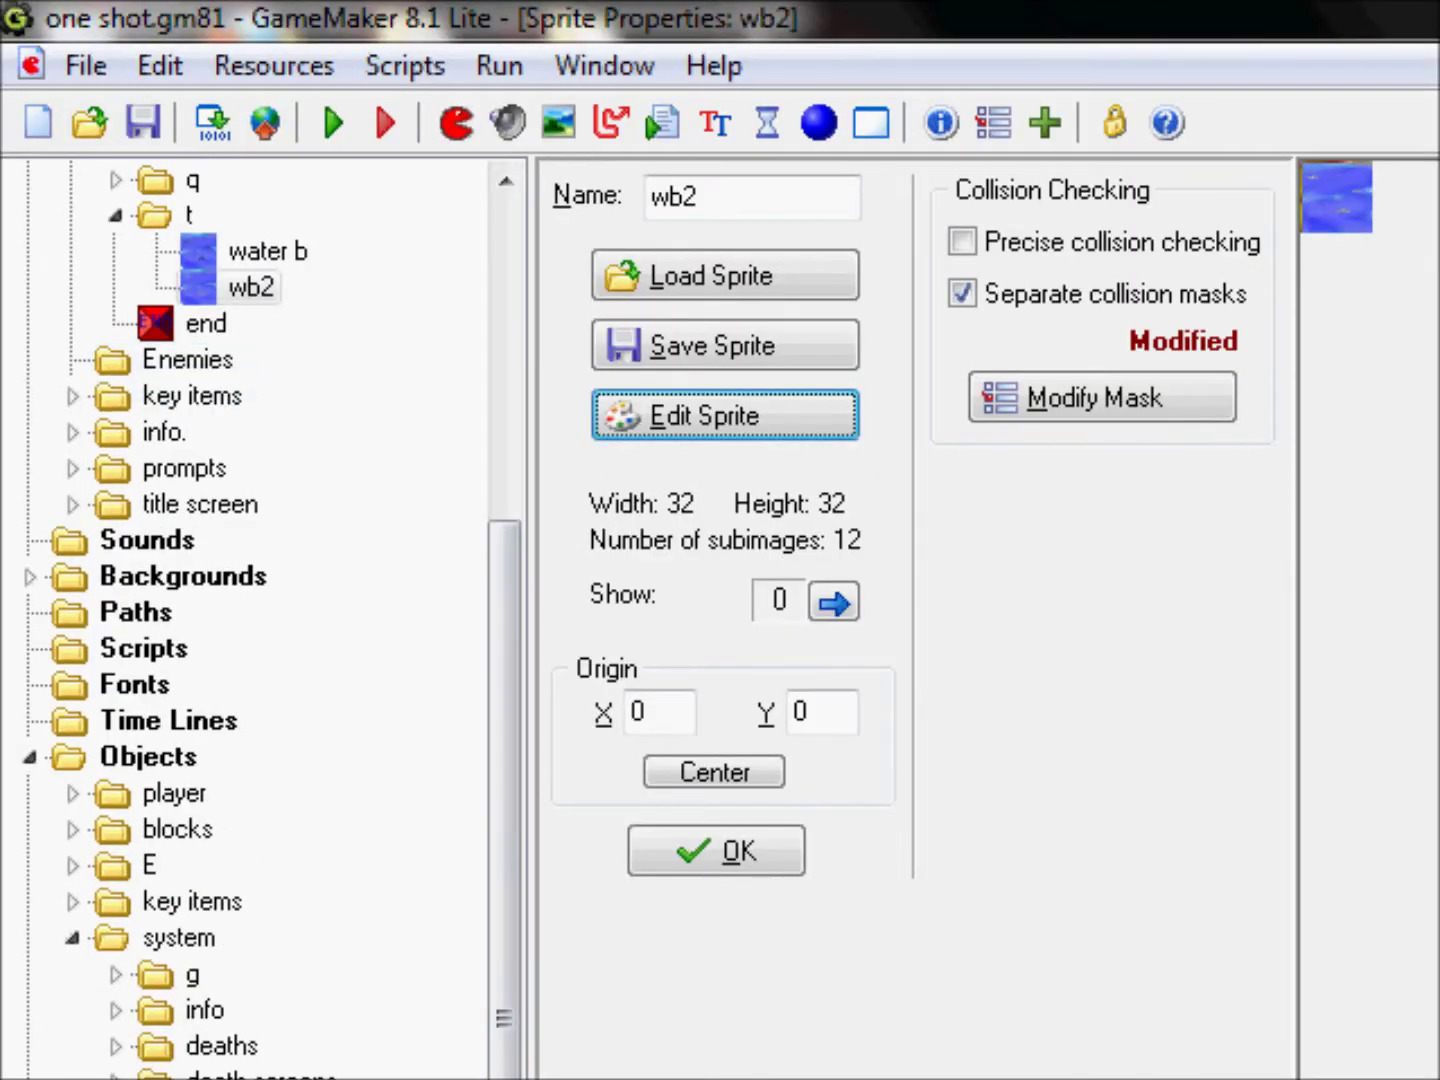
{"action": "left_click", "coordinate": [72, 396]}
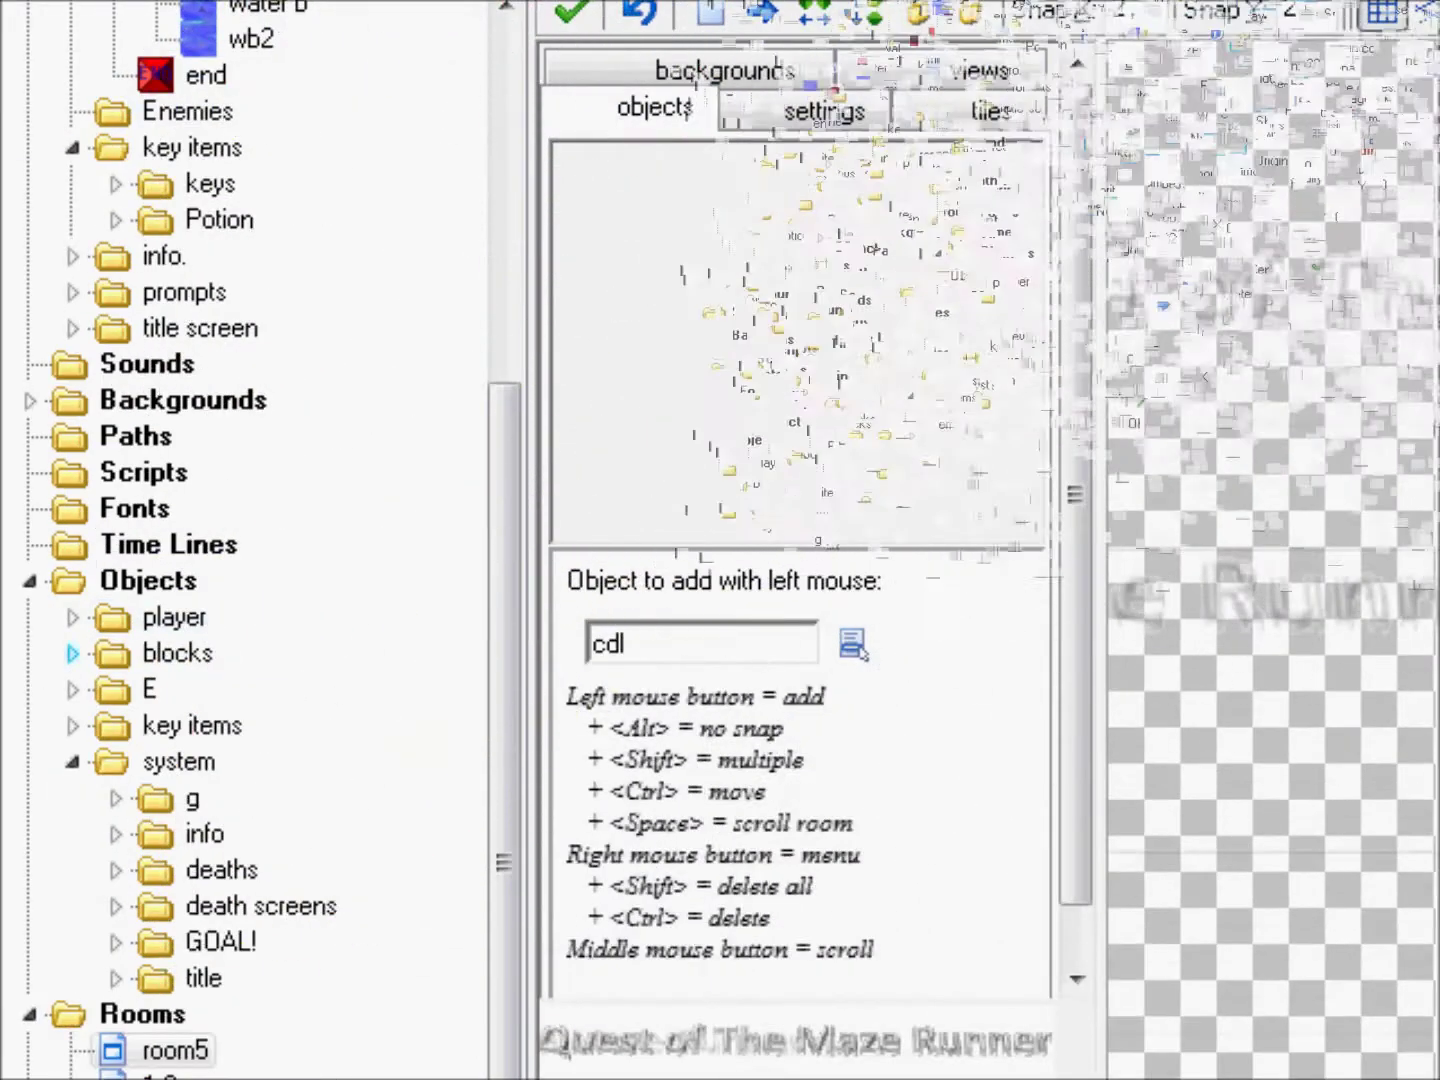
Expand the blocks and player folders under Objects and look into the player's Main folder.
{"action": "double_click", "coordinate": [175, 653]}
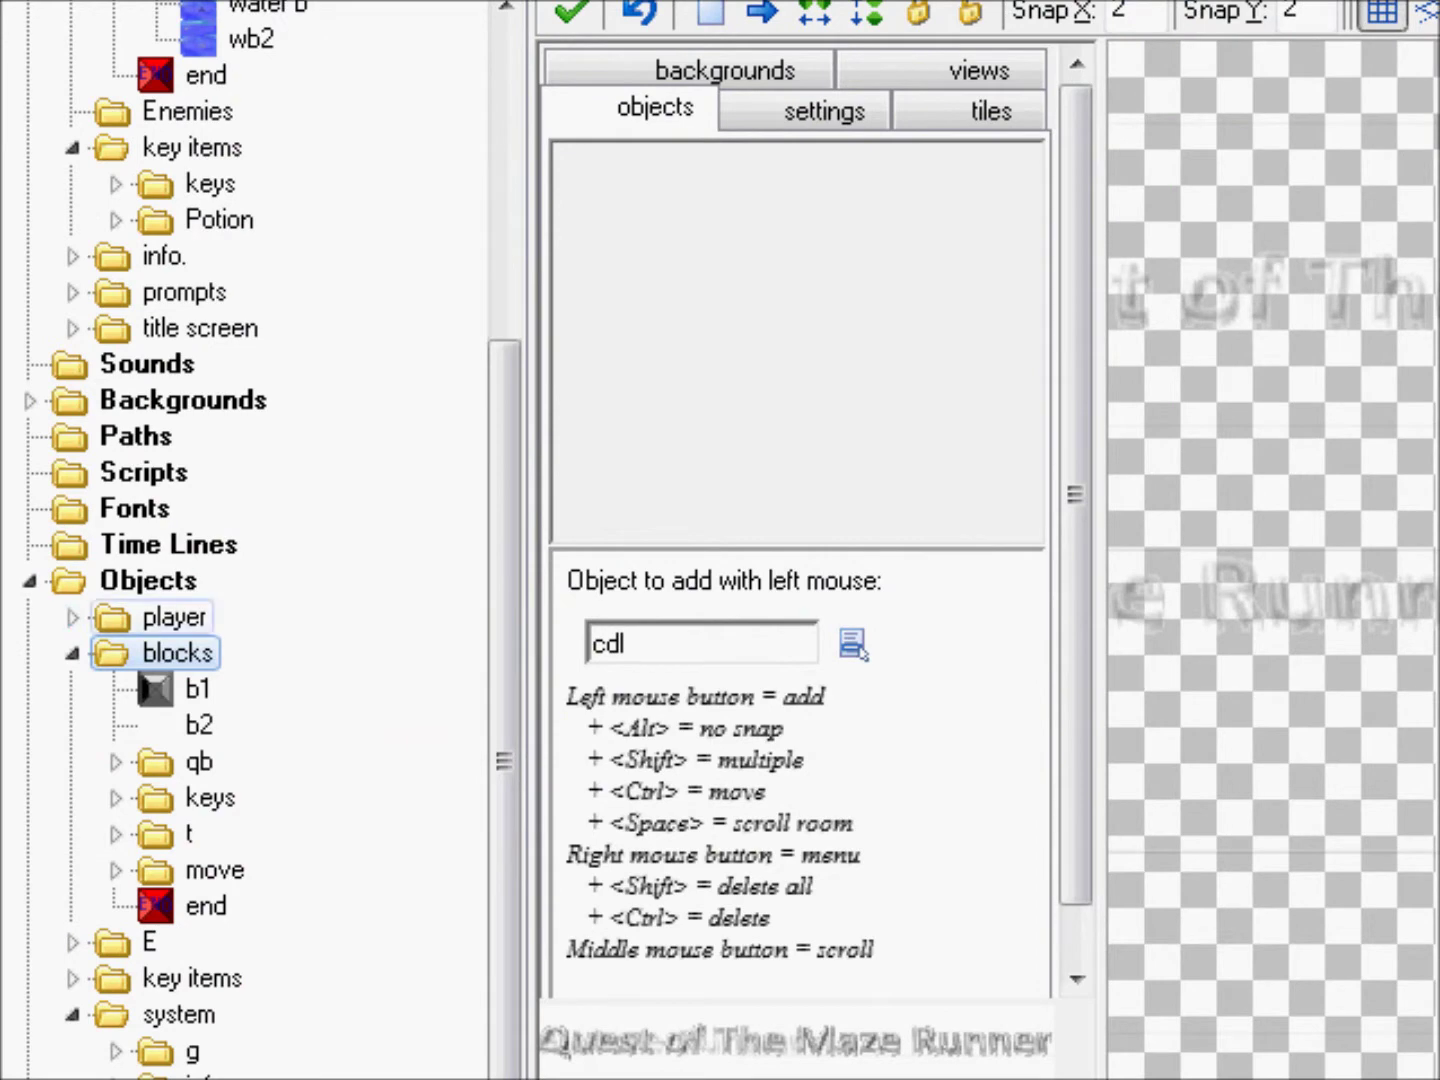
{"action": "double_click", "coordinate": [174, 616]}
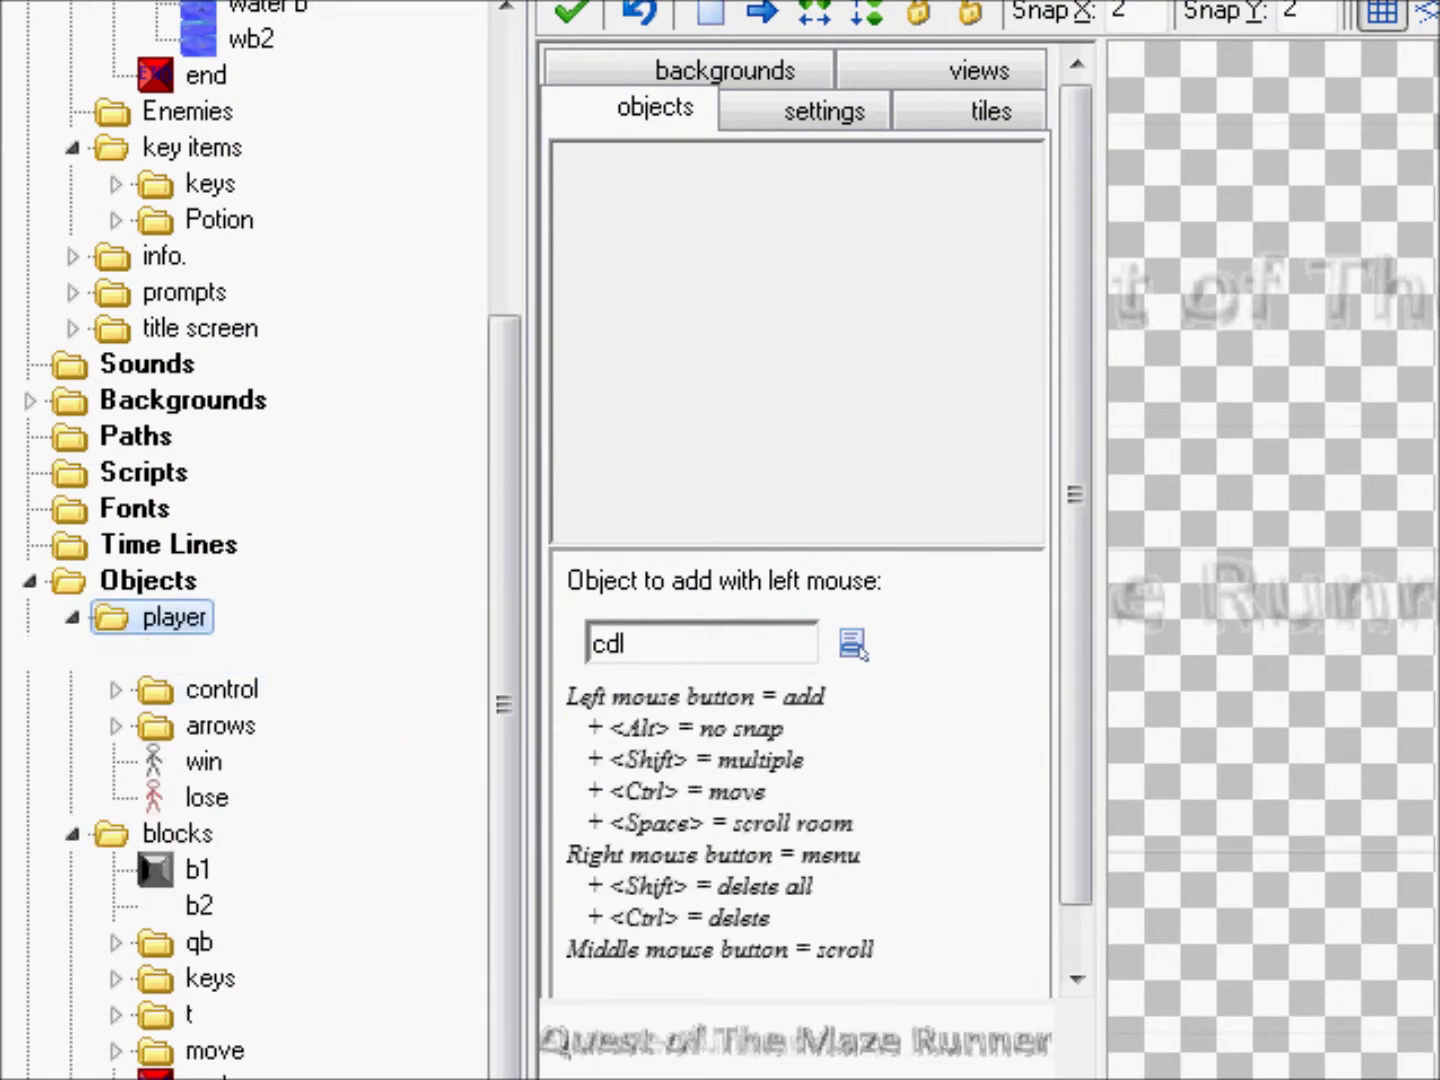
{"action": "left_click", "coordinate": [116, 653]}
{"action": "left_click", "coordinate": [116, 654]}
{"action": "left_click_drag", "start_coordinate": [504, 700], "coordinate": [504, 949]}
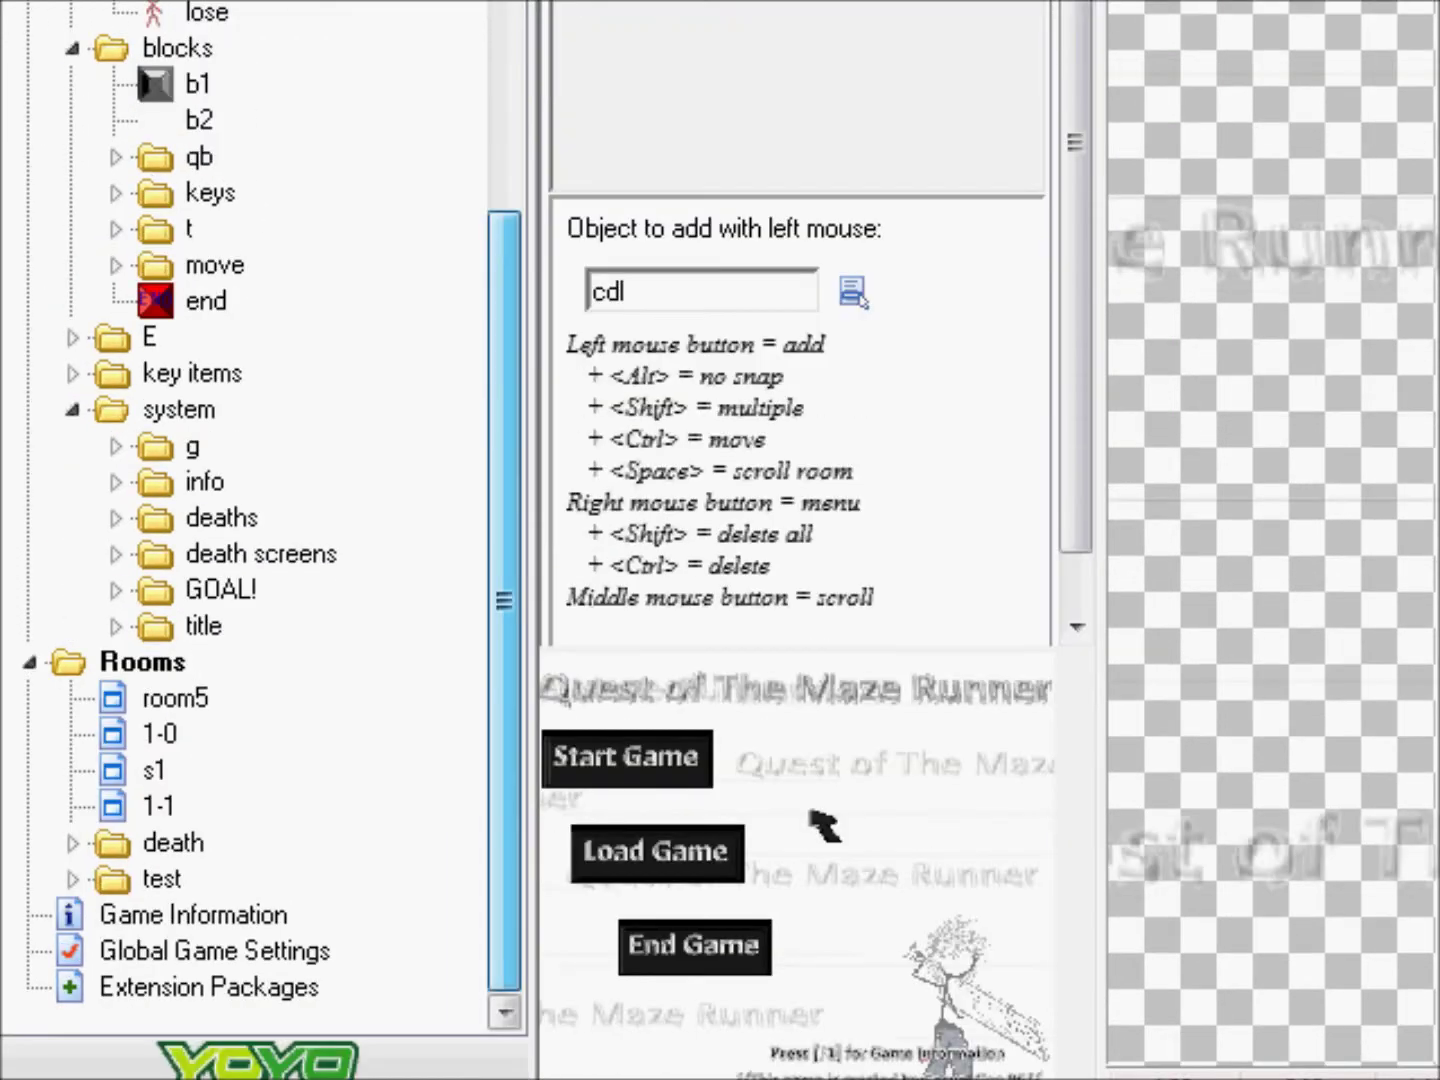
Open the dconstant object in the constant folder under deaths and inspect its d1-0 and d1-1 collision events.
{"action": "double_click", "coordinate": [222, 518]}
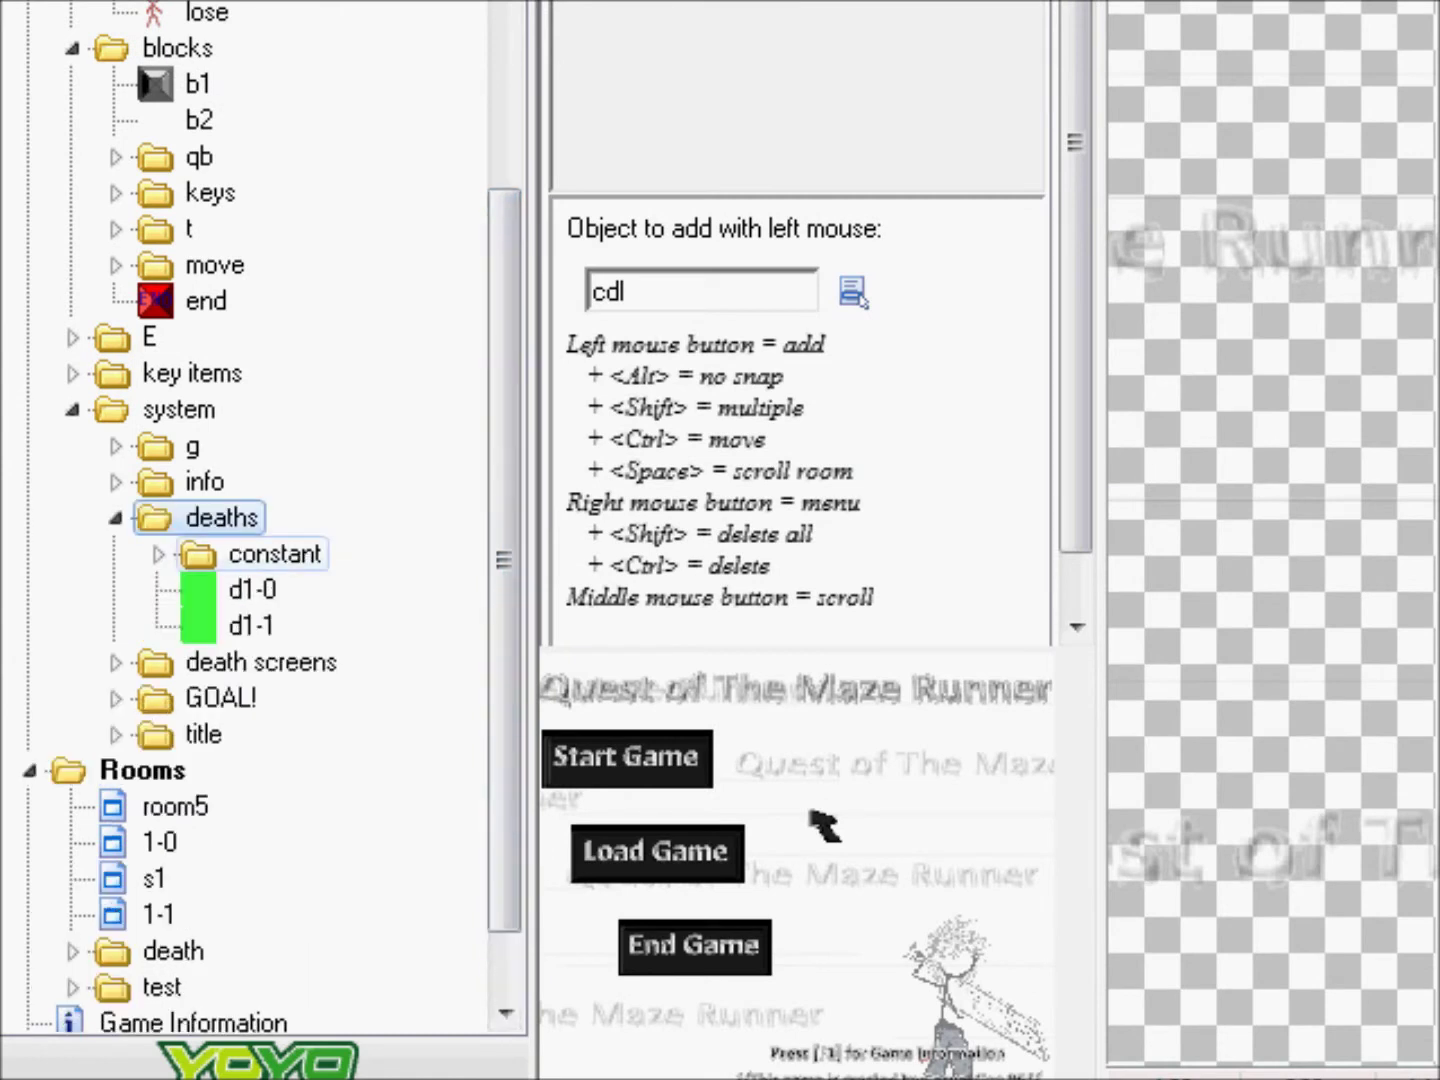
{"action": "left_click", "coordinate": [275, 553]}
{"action": "left_click", "coordinate": [157, 553]}
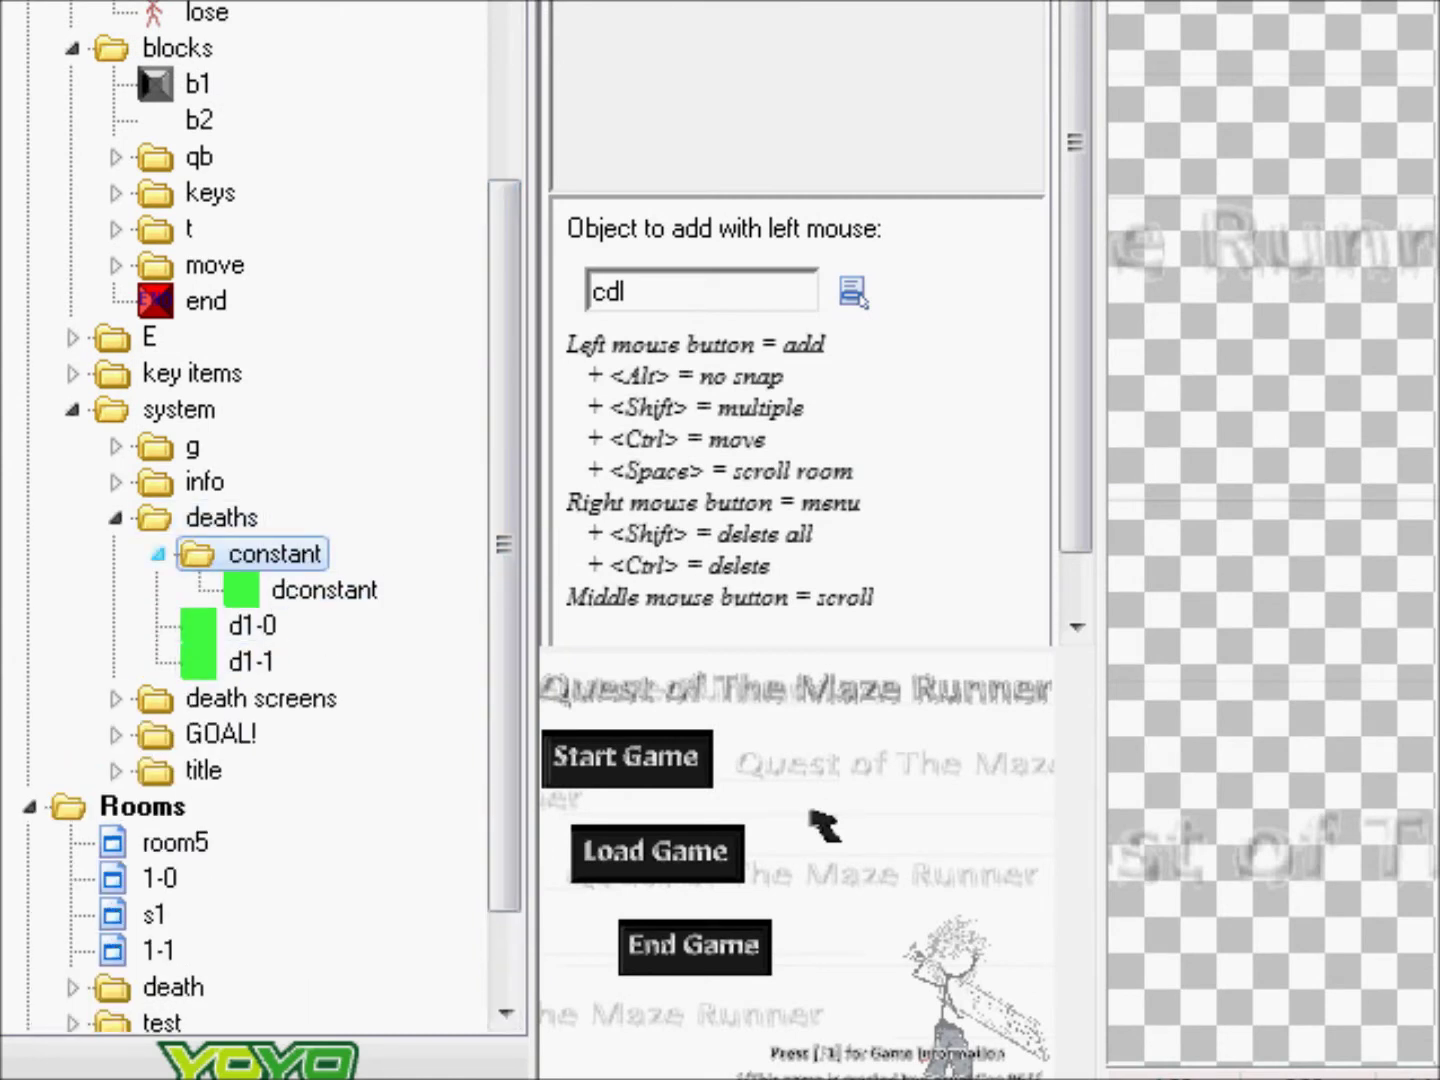
{"action": "double_click", "coordinate": [326, 589]}
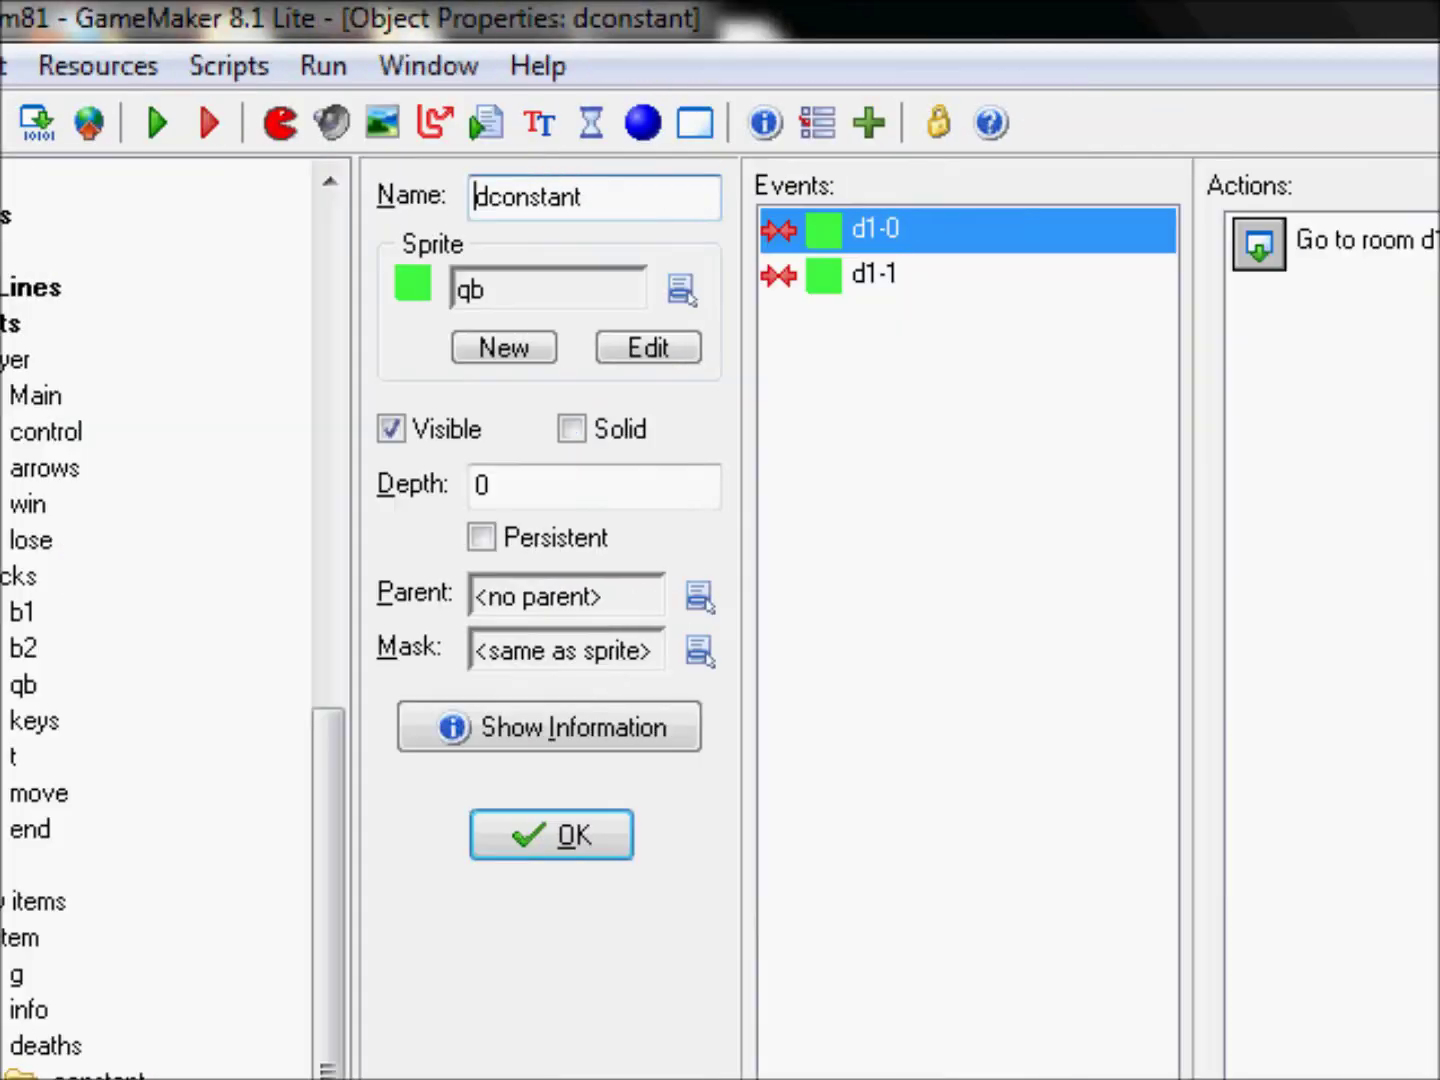
{"action": "left_click", "coordinate": [874, 274]}
{"action": "left_click", "coordinate": [900, 229]}
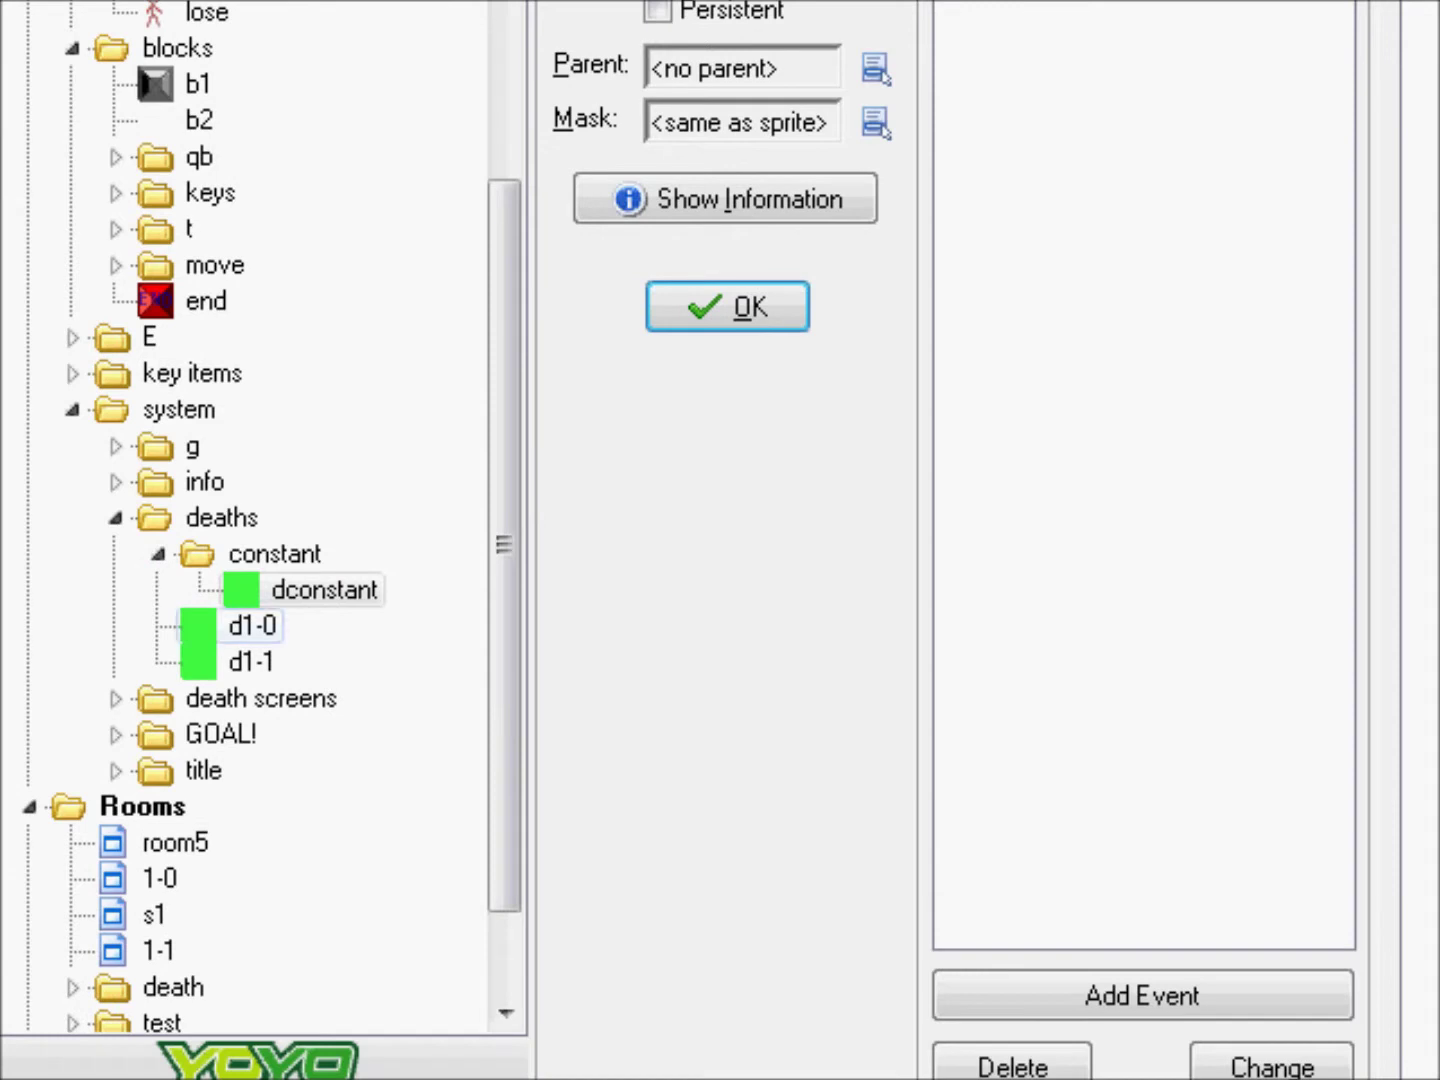
Collapse the constant and deaths folders and look through the objects in the system info folder.
{"action": "left_click", "coordinate": [157, 554]}
{"action": "left_click", "coordinate": [114, 518]}
{"action": "left_click", "coordinate": [115, 482]}
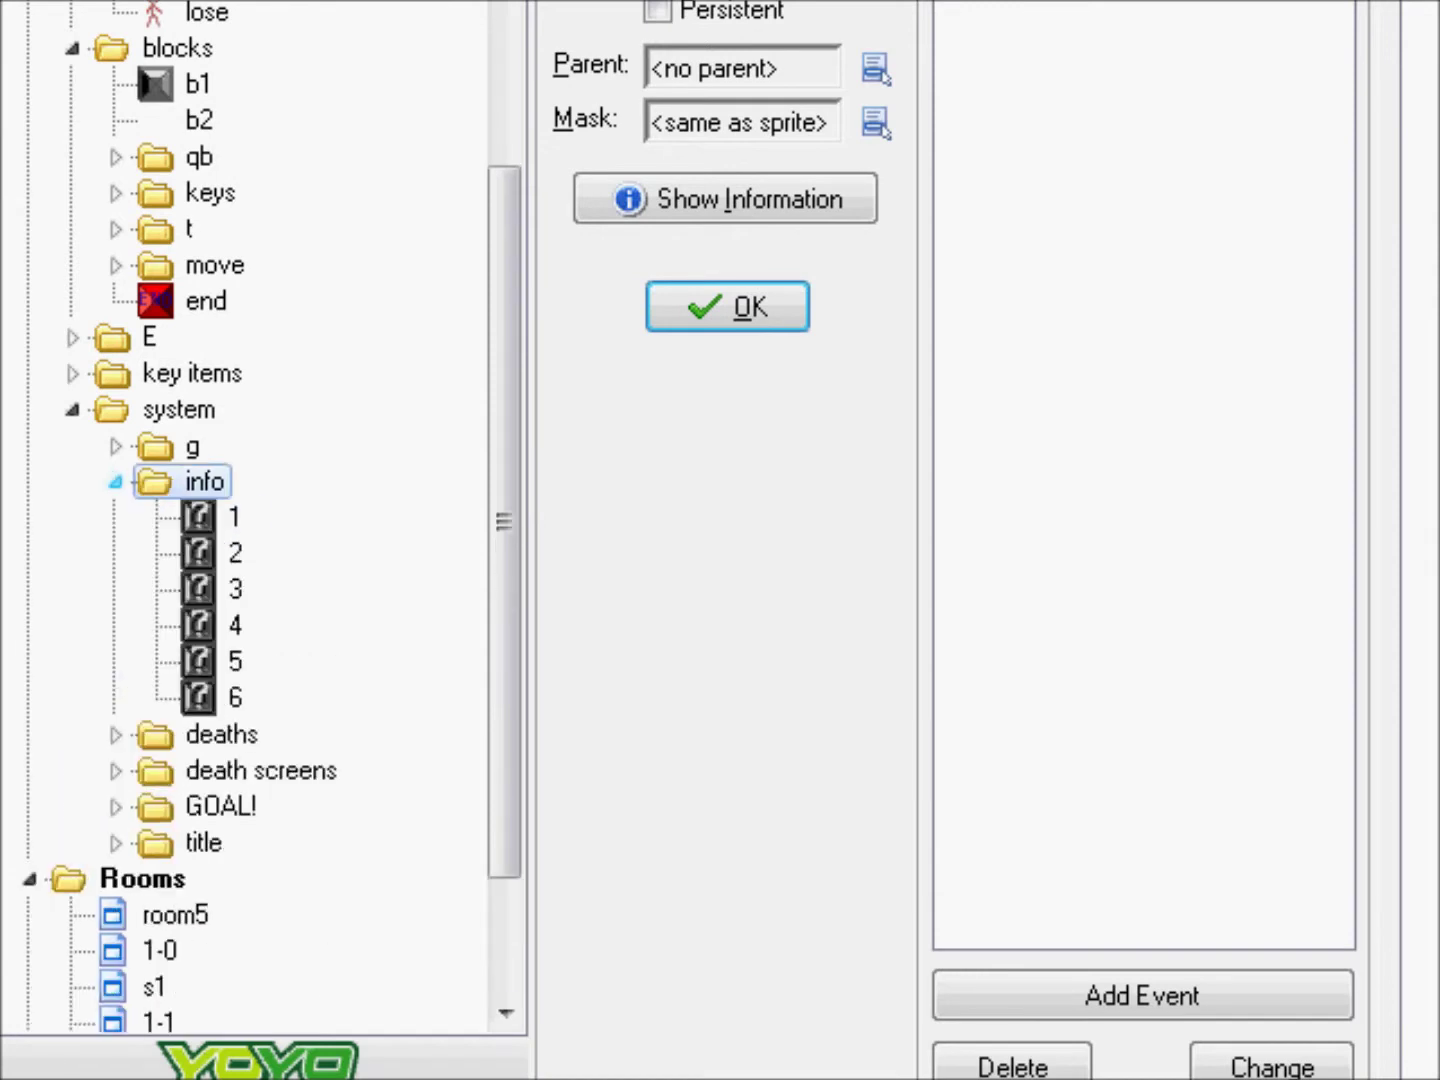
{"action": "left_click", "coordinate": [115, 481]}
View the GC object in the system g folder, and collapse that folder.
{"action": "left_click", "coordinate": [115, 446]}
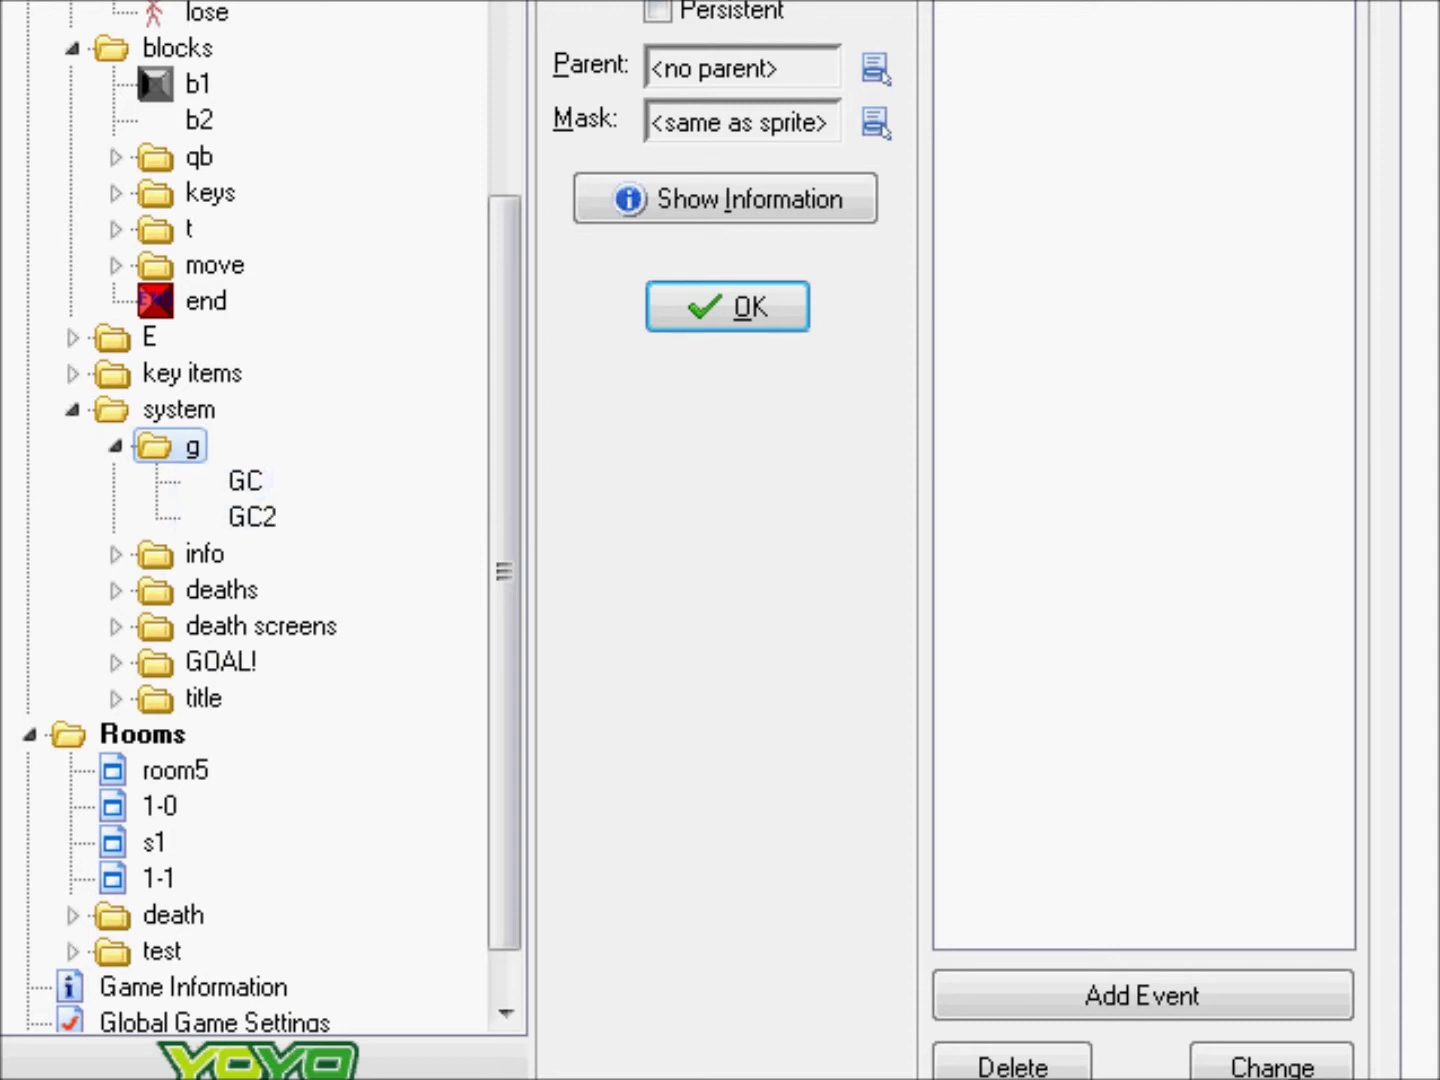
{"action": "left_click", "coordinate": [245, 481]}
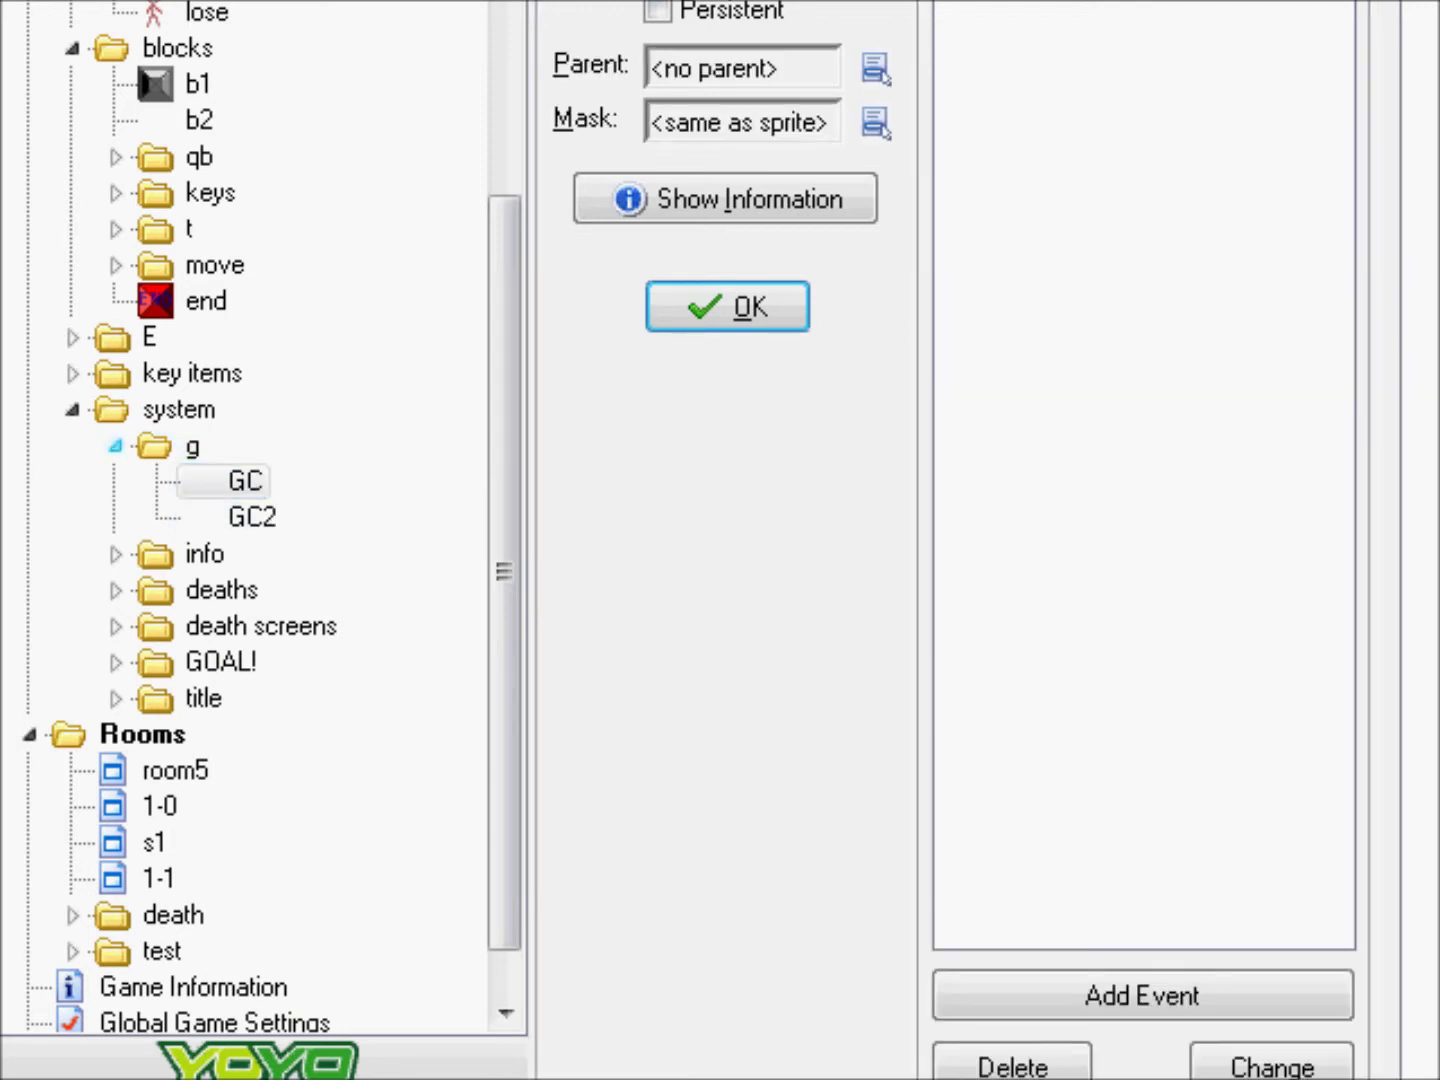
{"action": "left_click", "coordinate": [115, 446]}
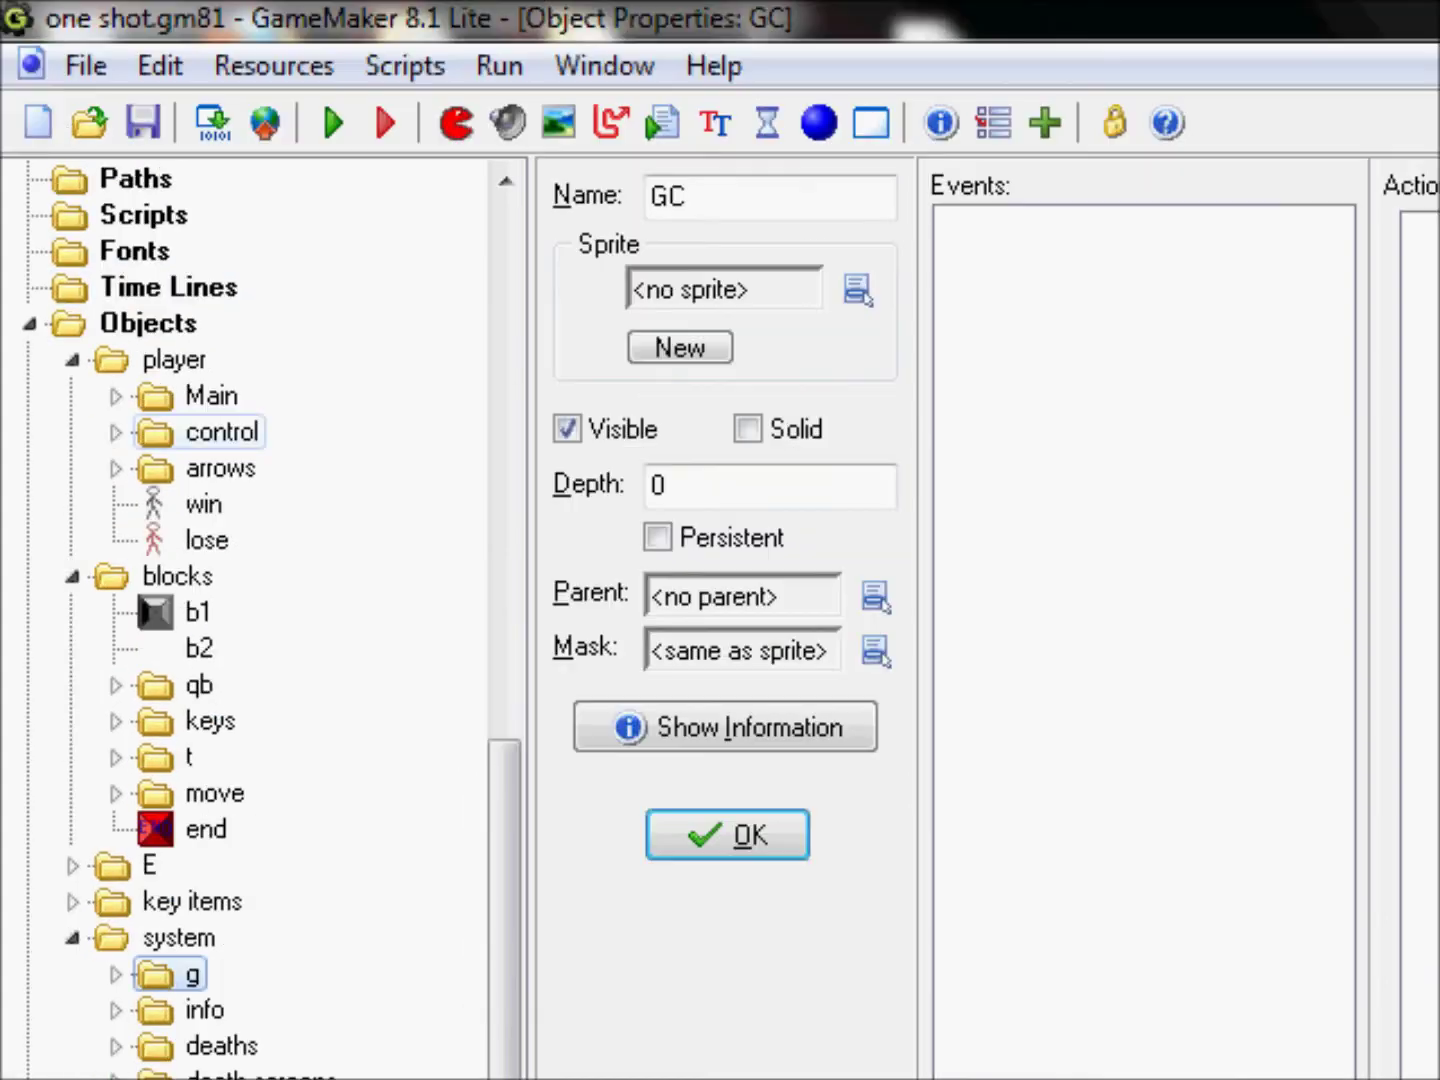
Open the base object in the player's Main folder and review its potions and fkb collision events.
{"action": "double_click", "coordinate": [205, 396]}
{"action": "key", "text": "Down"}
{"action": "key", "text": "Return"}
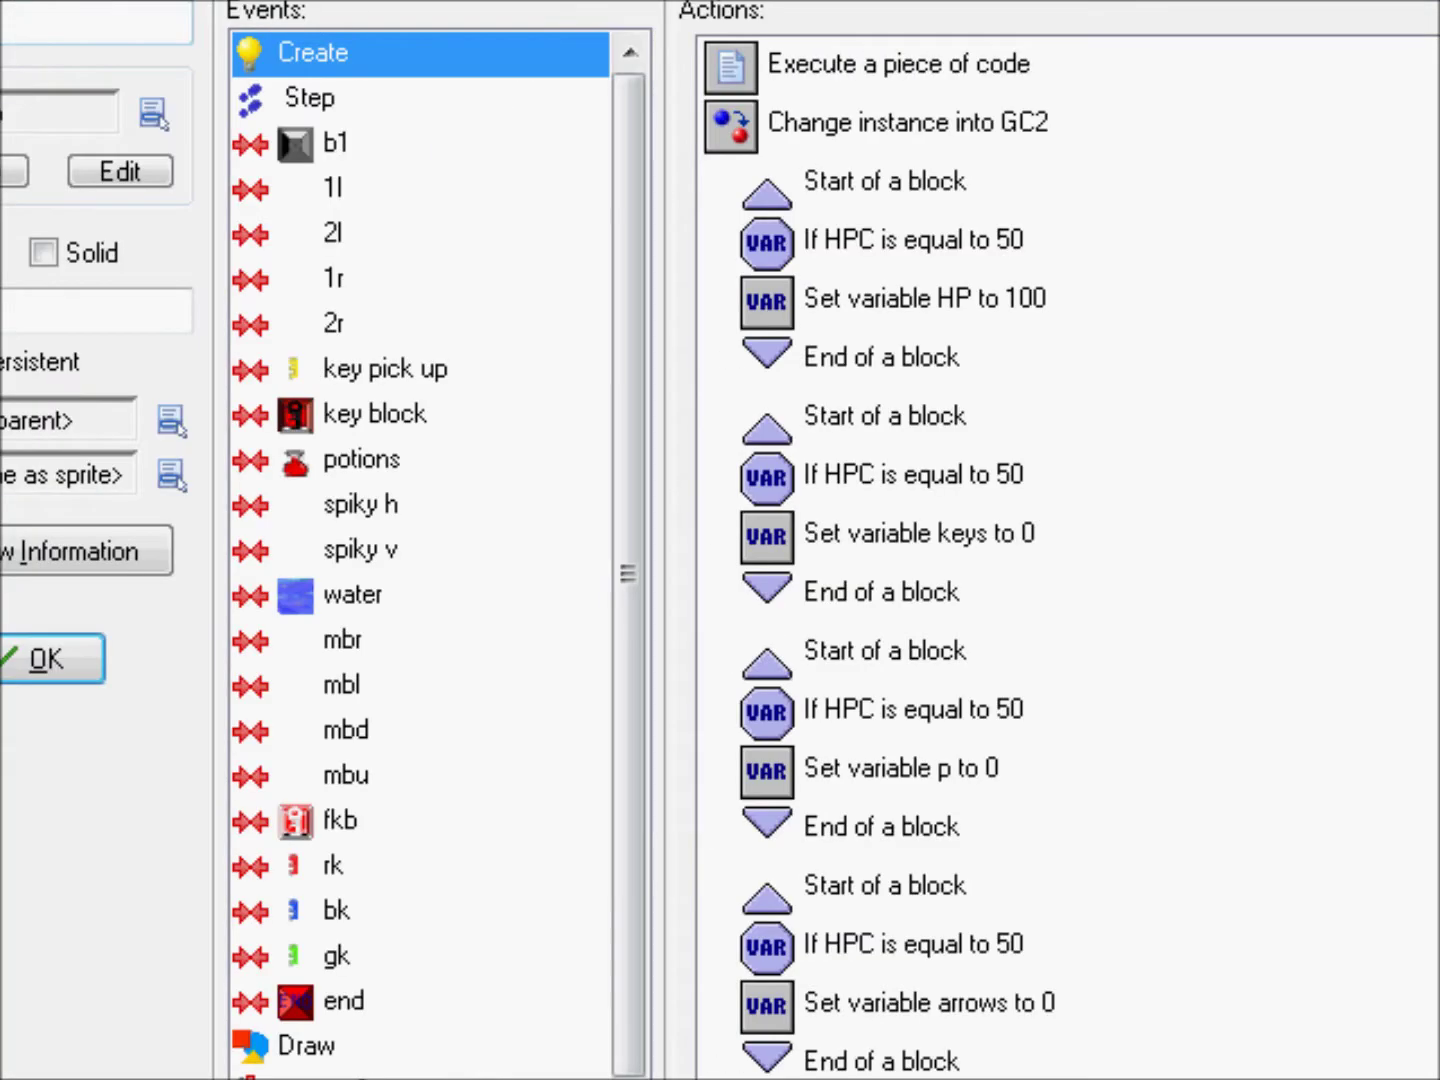
{"action": "left_click", "coordinate": [362, 635]}
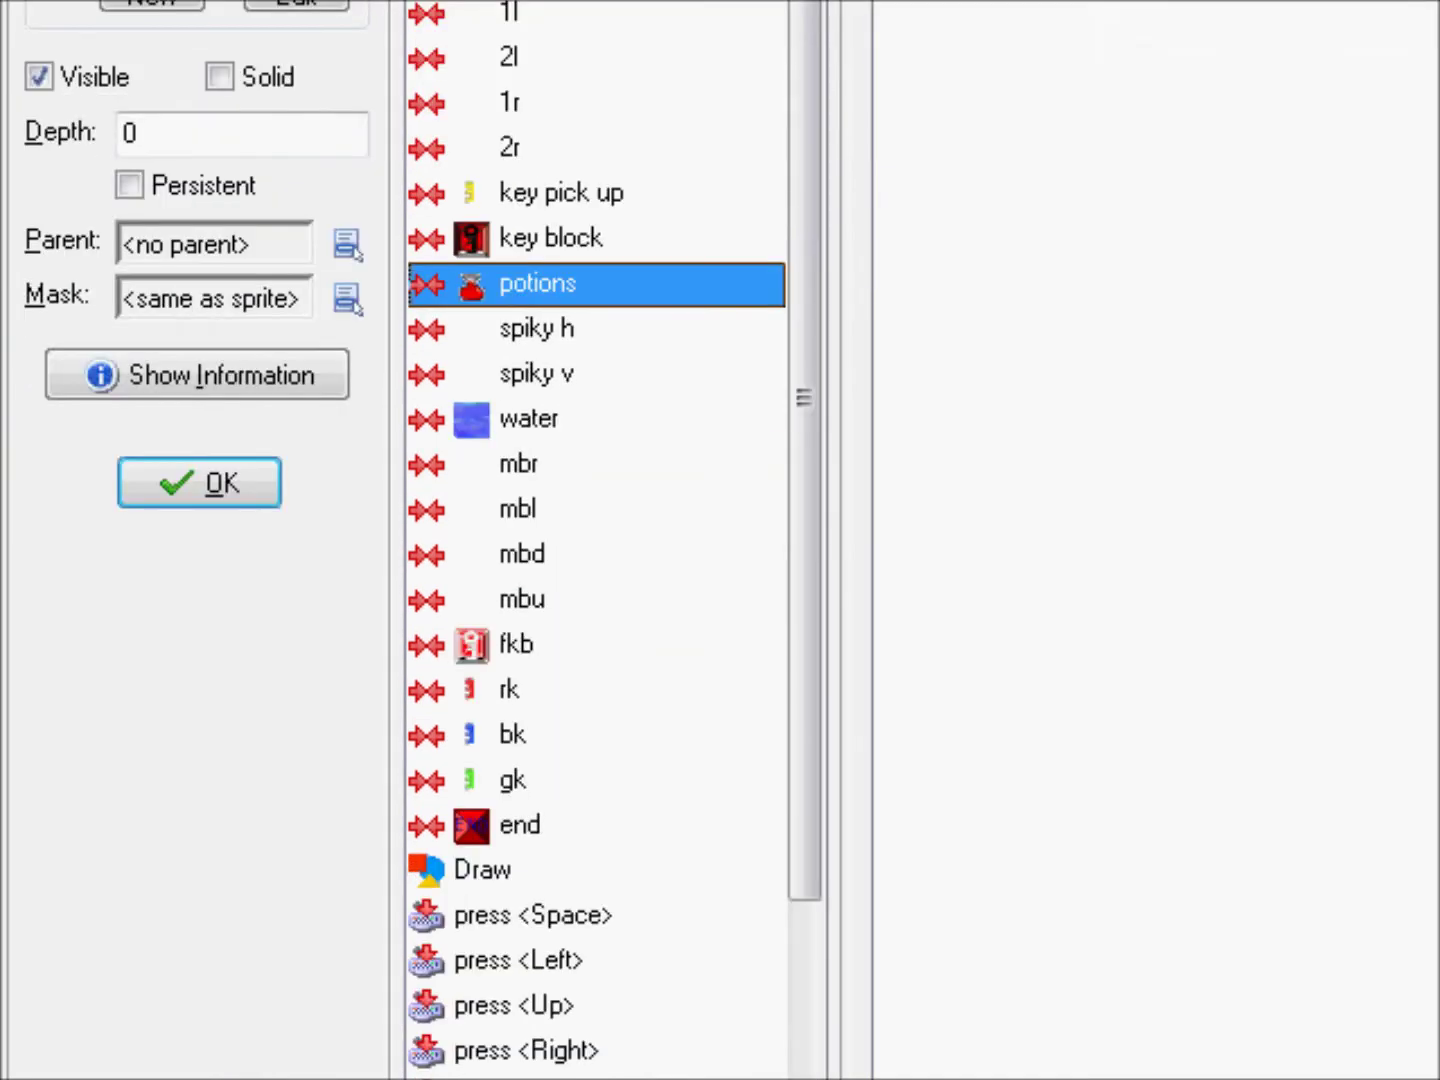
{"action": "left_click", "coordinate": [516, 643]}
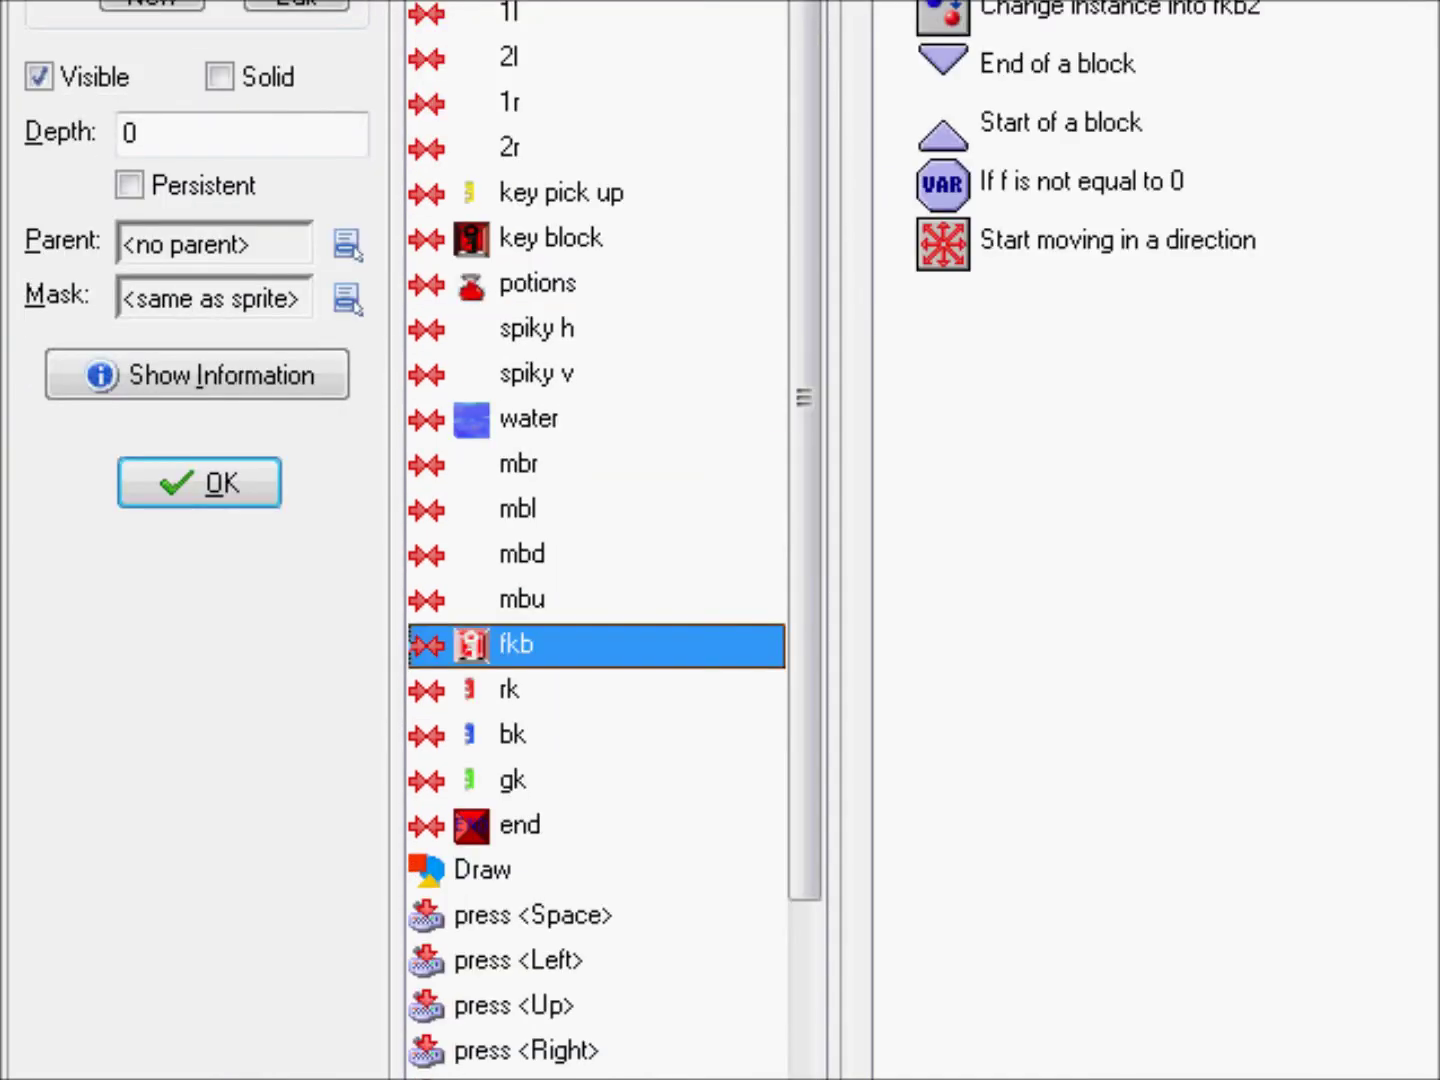
{"action": "left_click", "coordinate": [537, 284]}
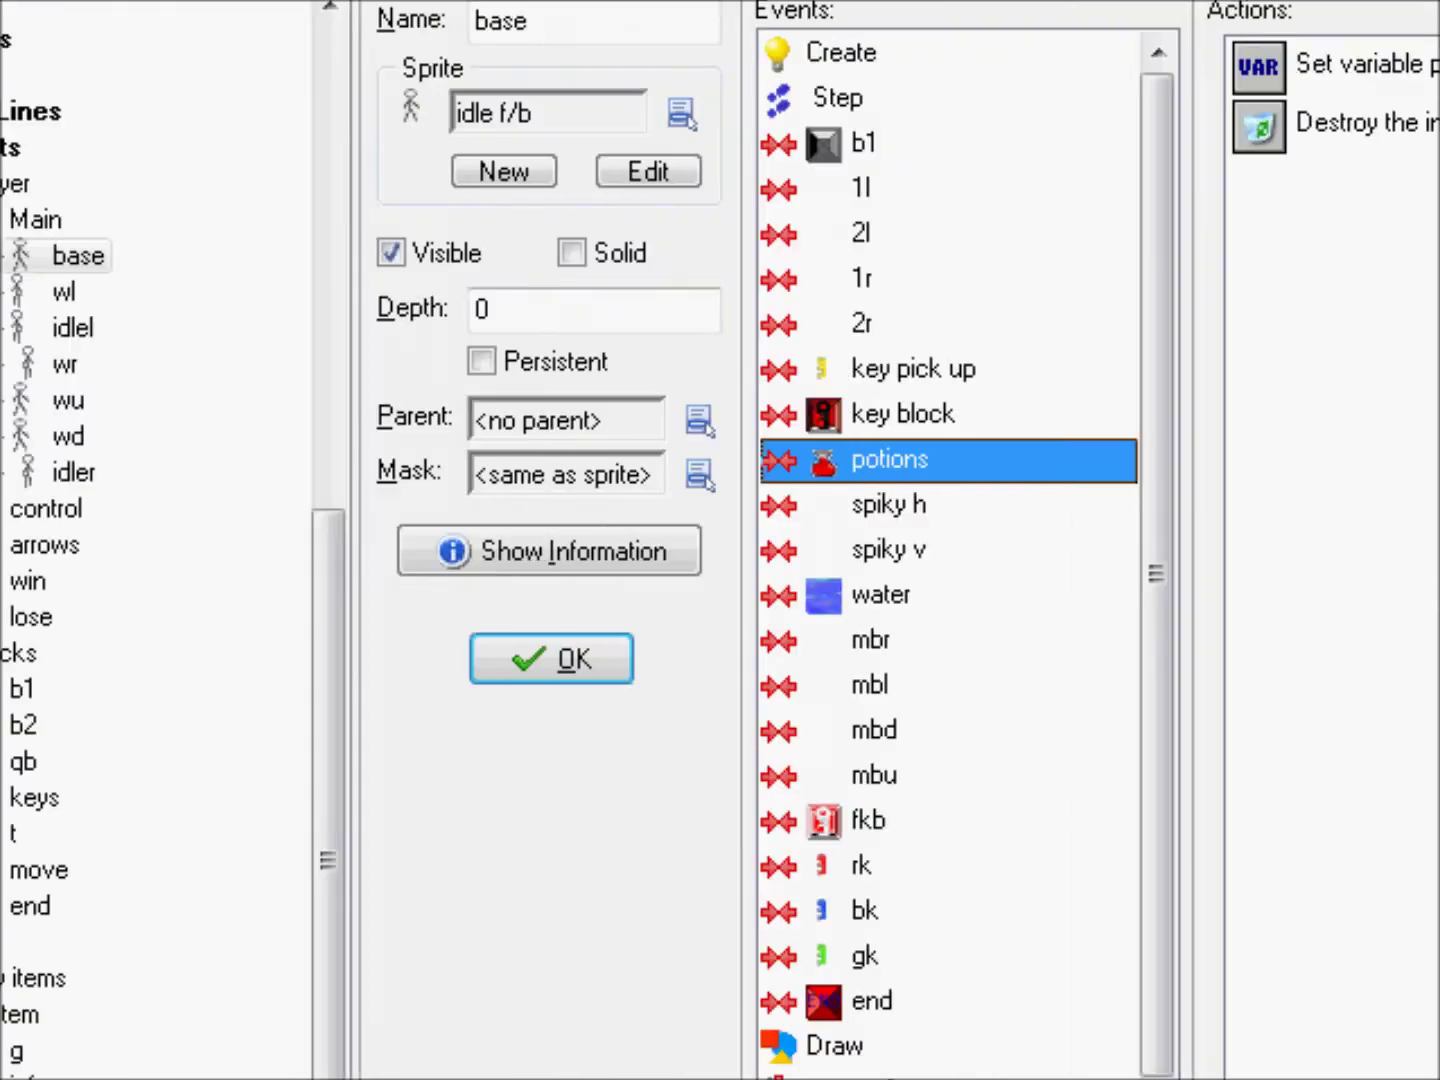
Look through the project's Backgrounds folder and collapse it again.
{"action": "scroll", "coordinate": [260, 600], "scroll_direction": "up", "scroll_amount": 2}
{"action": "scroll", "coordinate": [31, 472], "scroll_direction": "up", "scroll_amount": 4}
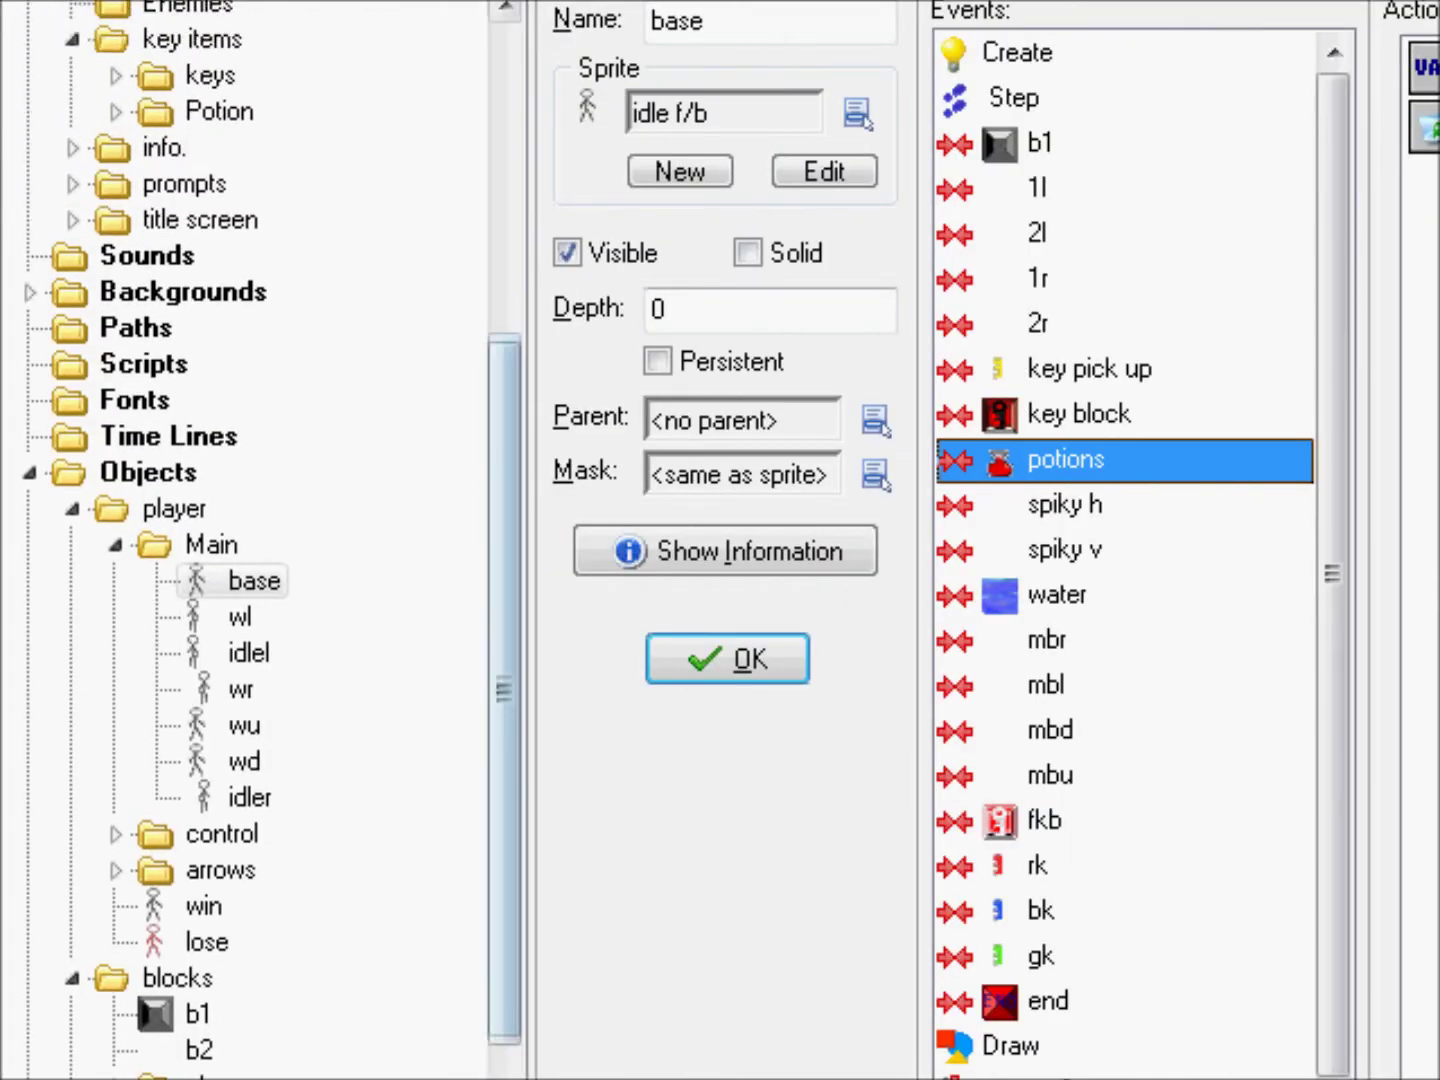
{"action": "left_click", "coordinate": [30, 292]}
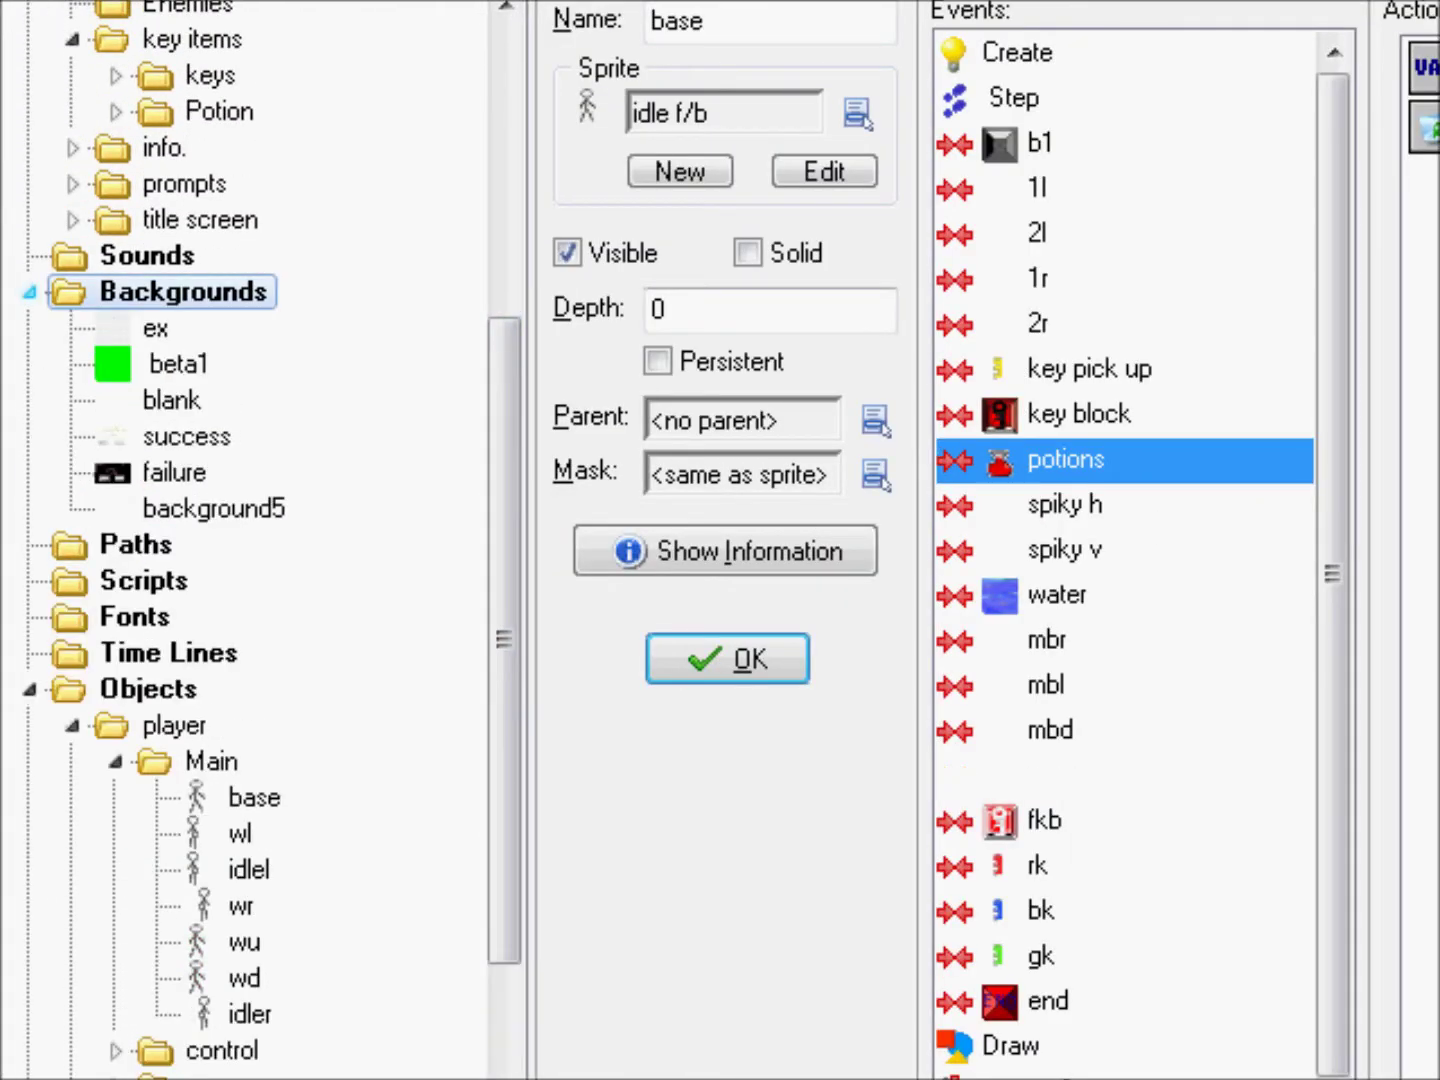
{"action": "left_click", "coordinate": [30, 291]}
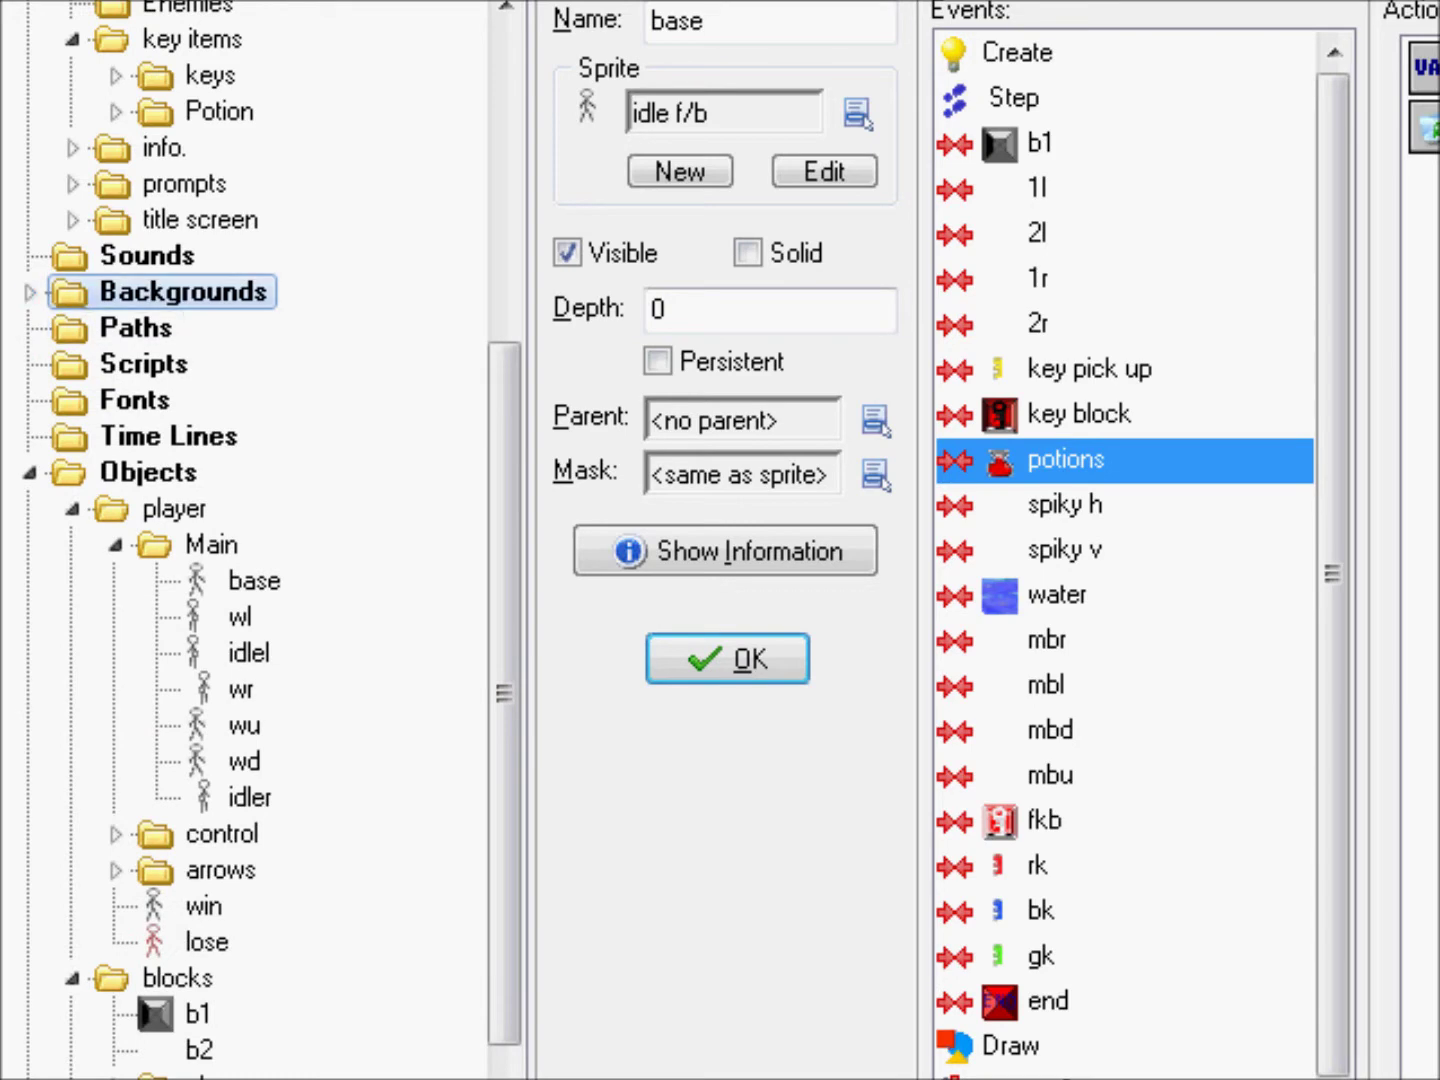
{"action": "left_click", "coordinate": [31, 291]}
{"action": "left_click", "coordinate": [30, 292]}
Open the properties of the empty campus room in the test folder under Rooms.
{"action": "scroll", "coordinate": [201, 599], "scroll_direction": "down", "scroll_amount": 5}
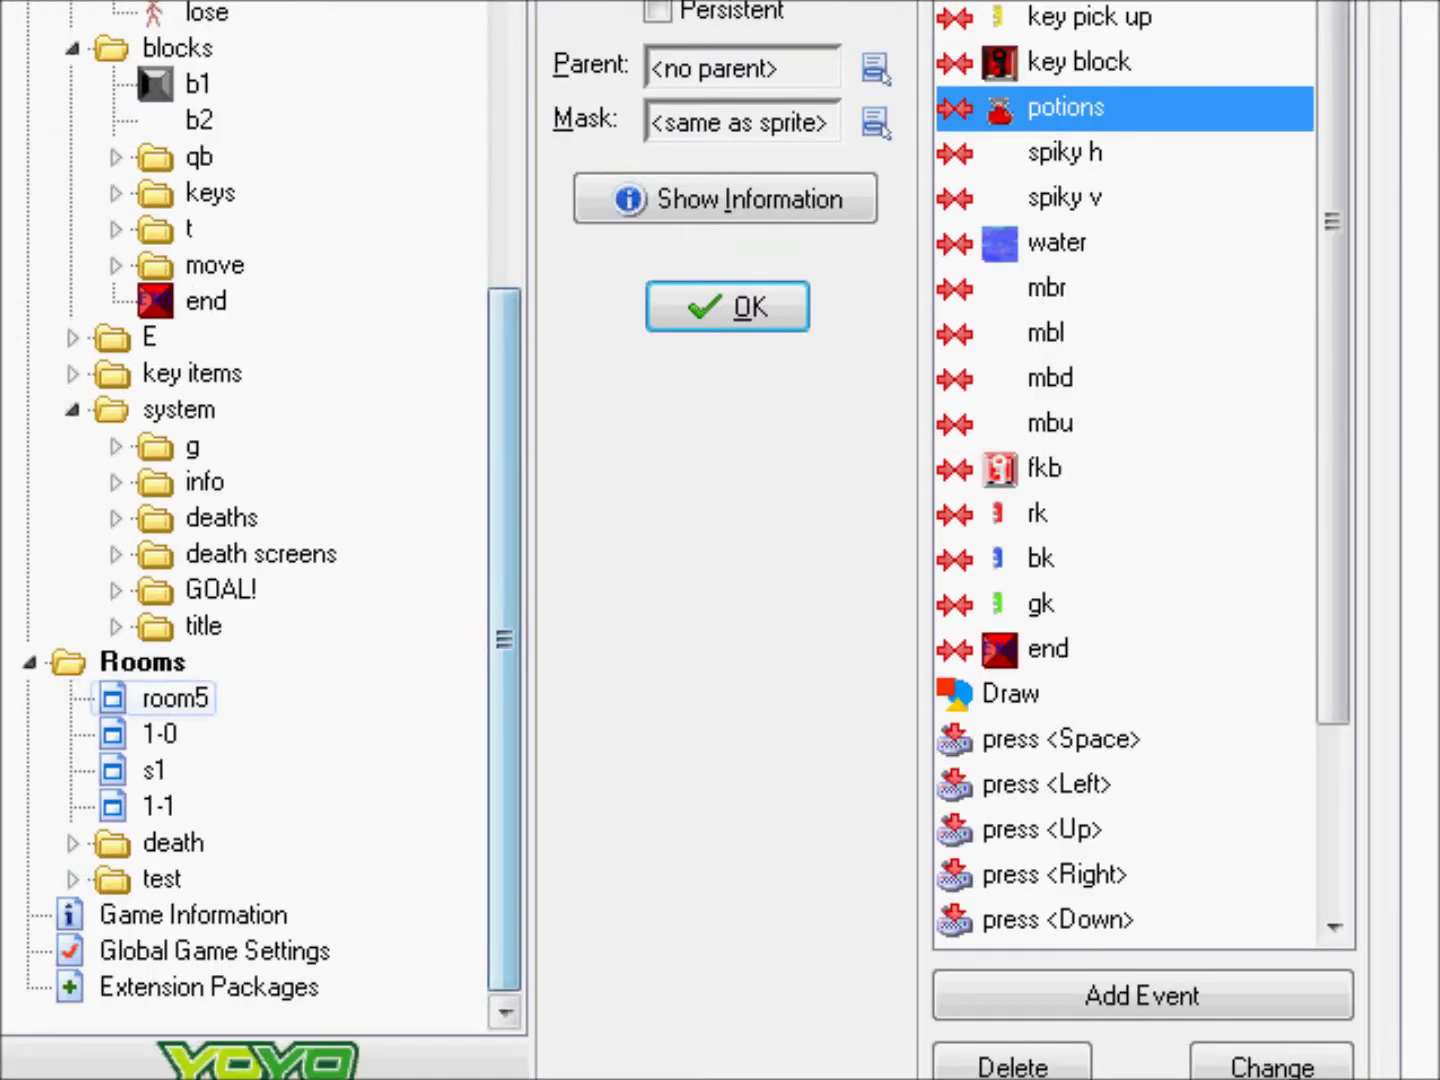
{"action": "left_click", "coordinate": [72, 878]}
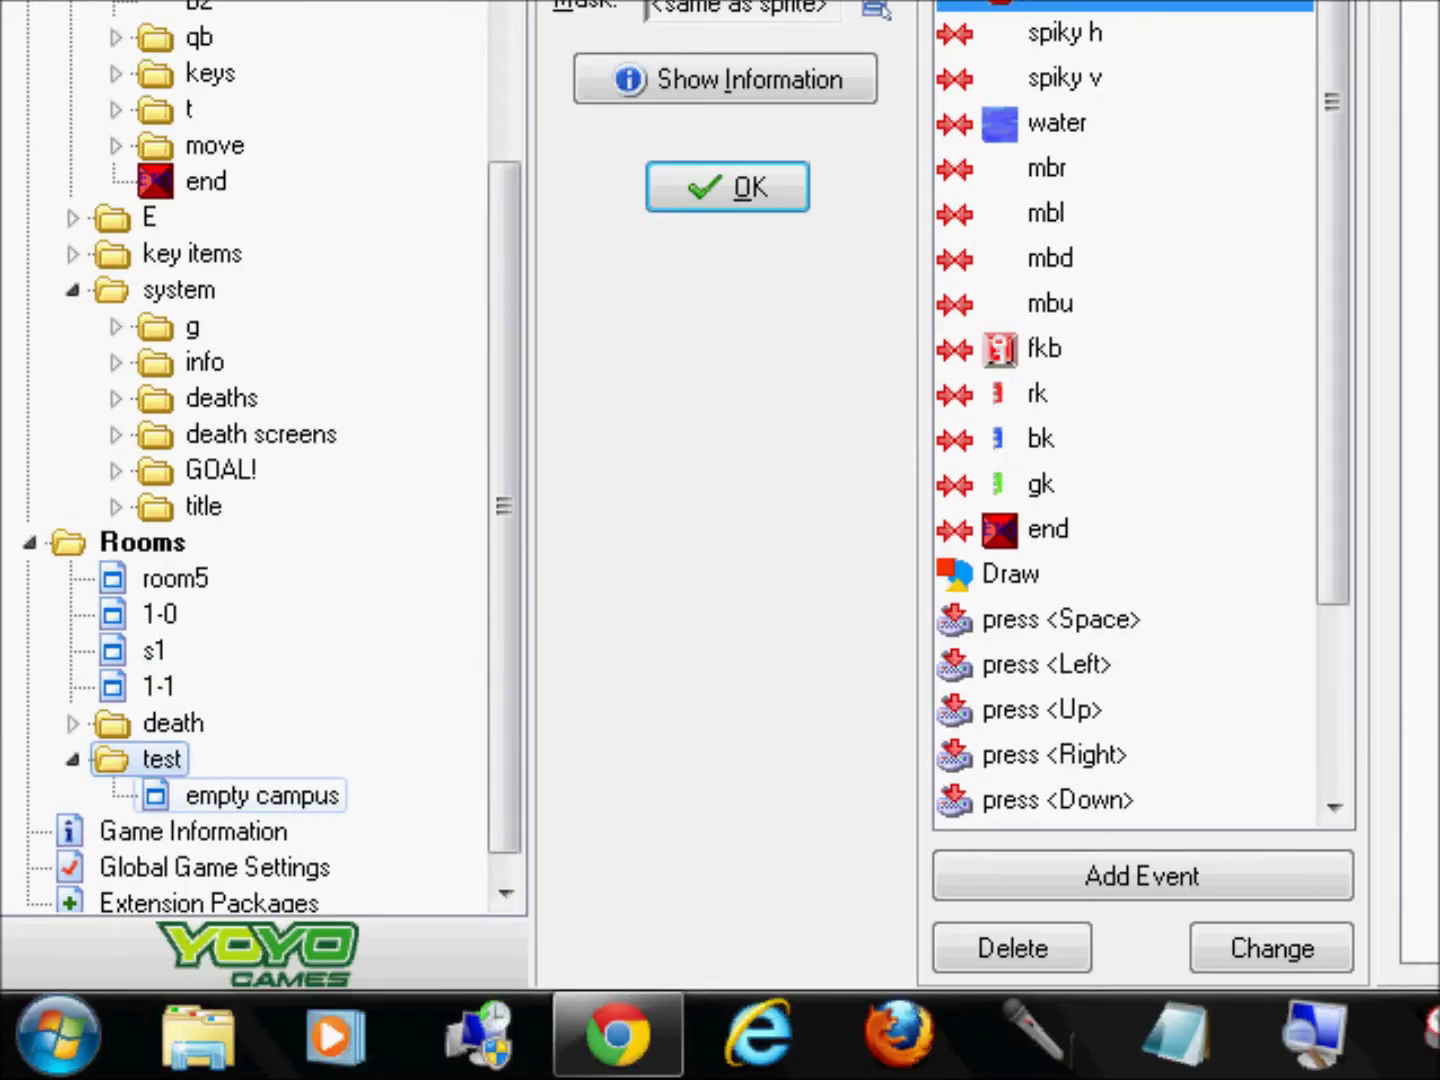
{"action": "right_click", "coordinate": [183, 796]}
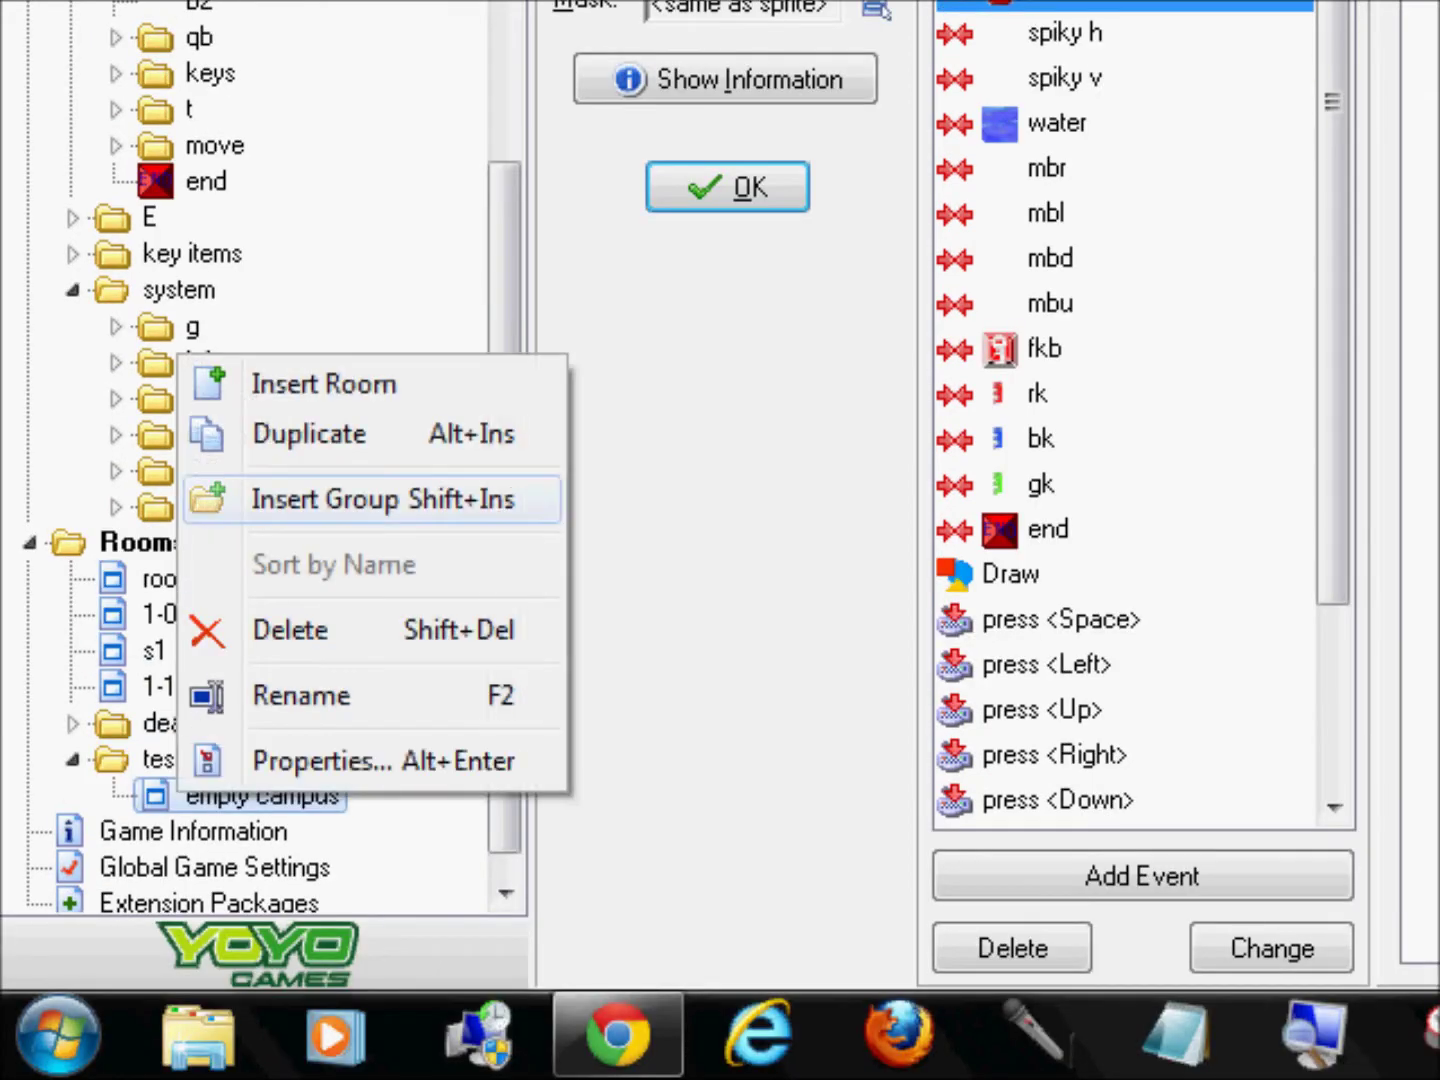
{"action": "left_click", "coordinate": [320, 761]}
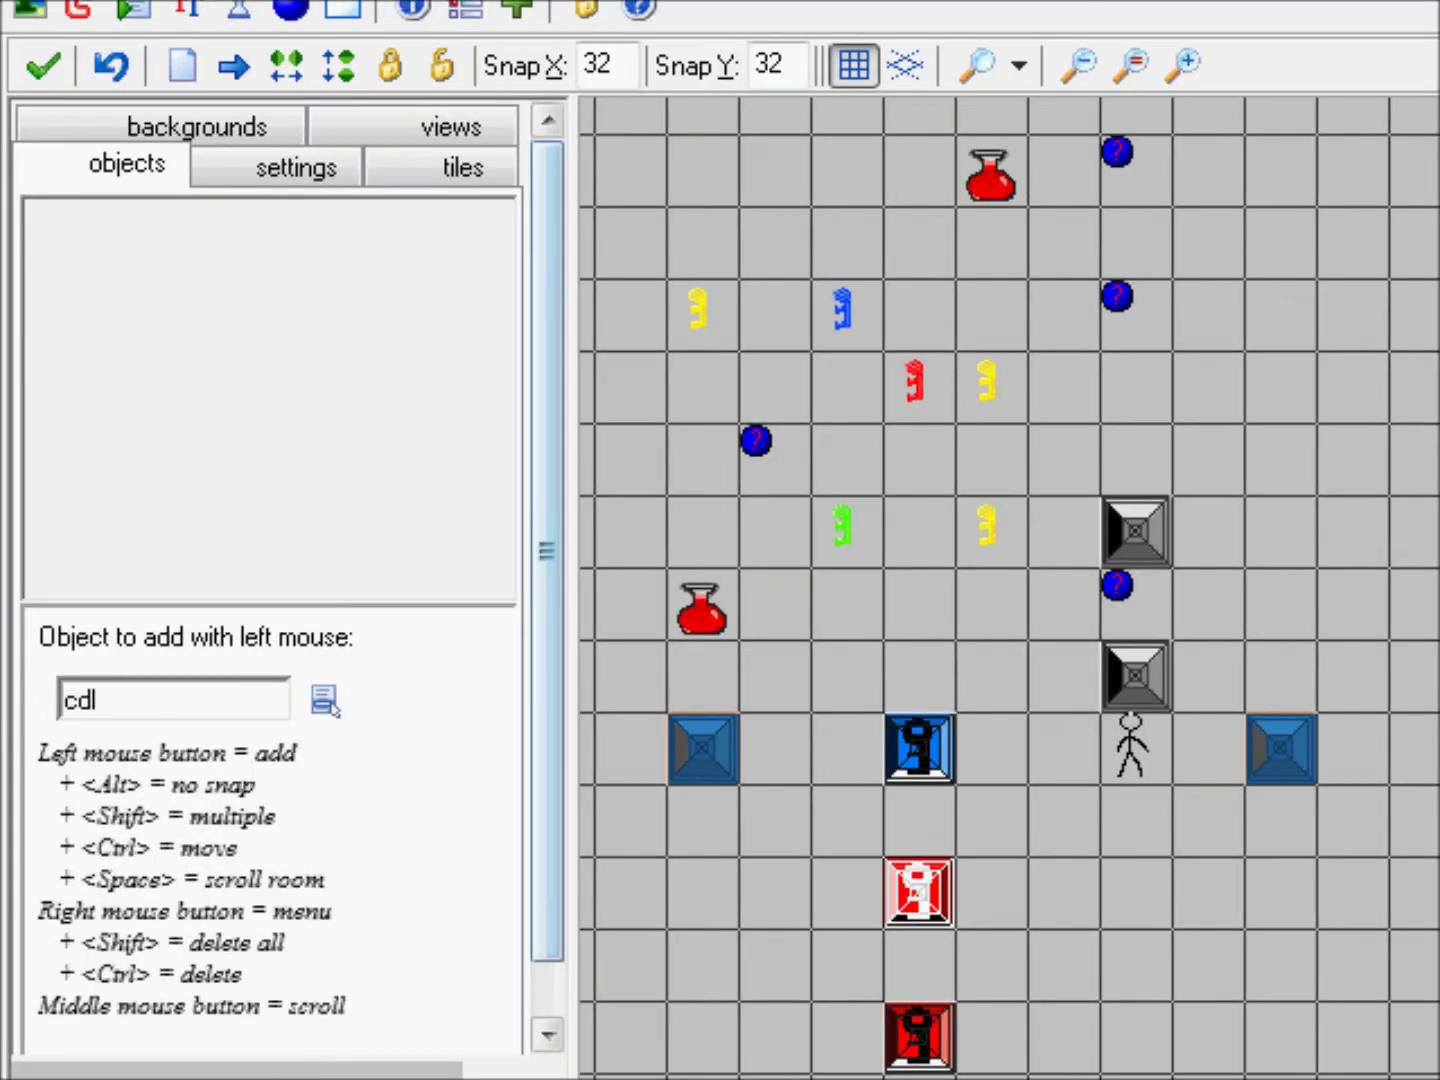
Place a horizontal row of b1 blocks below the player in the empty campus room, level with the red key block.
{"action": "left_click", "coordinate": [463, 450]}
{"action": "mouse_move", "coordinate": [571, 523]}
{"action": "left_click", "coordinate": [344, 518]}
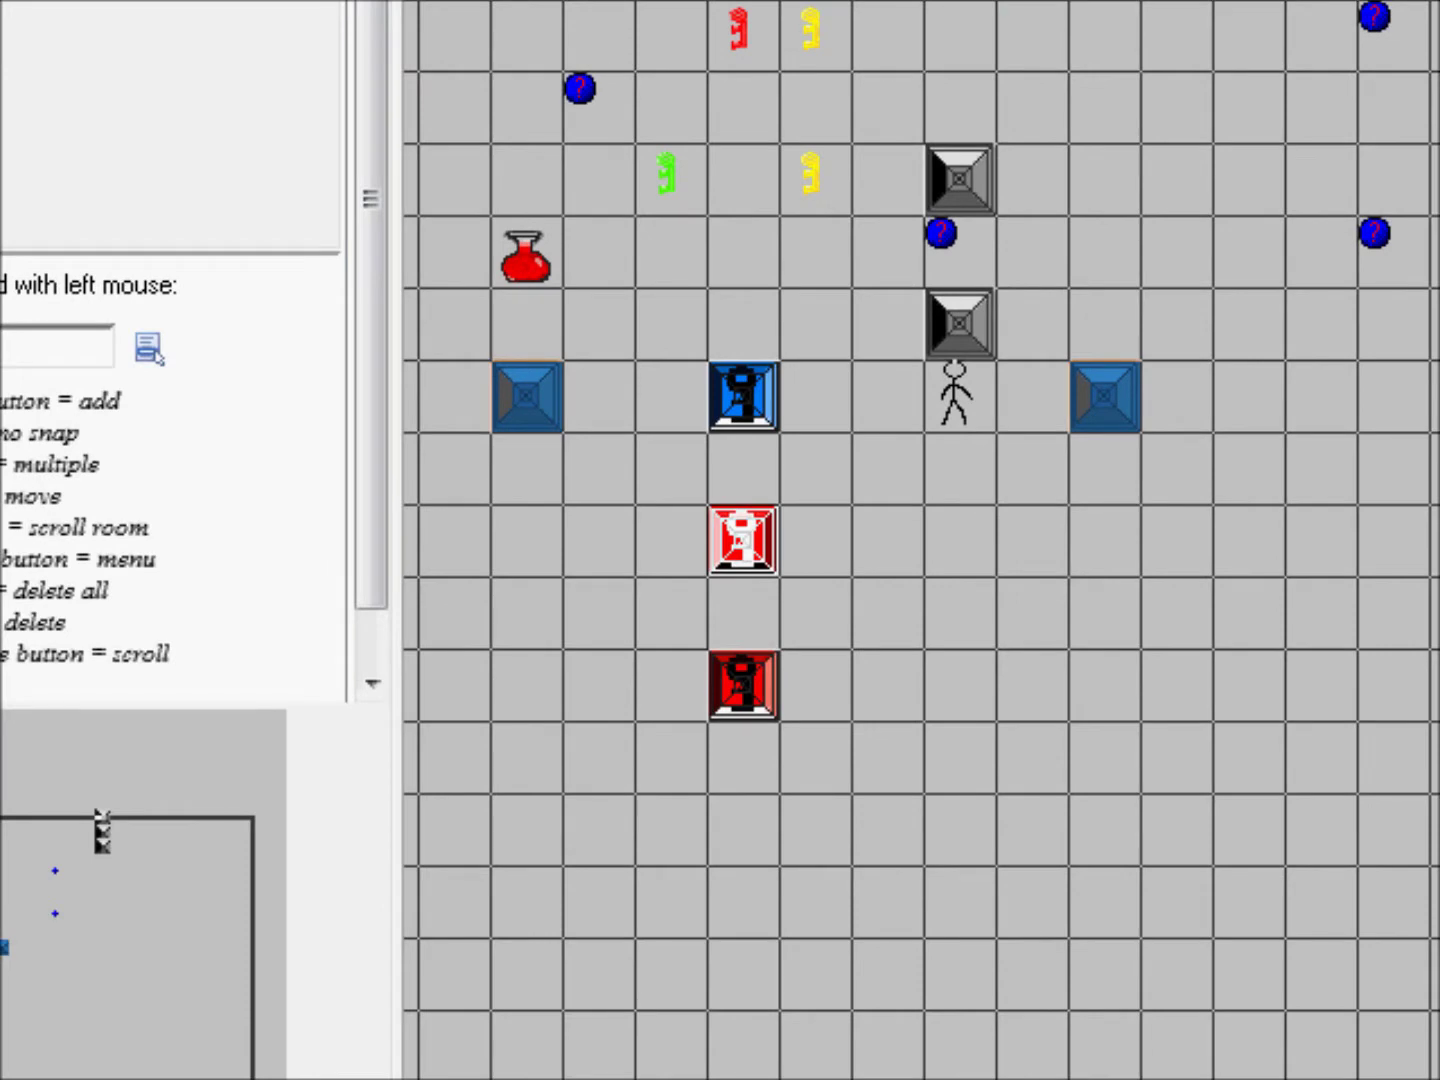
{"action": "left_click_drag", "start_coordinate": [960, 684], "coordinate": [1439, 685], "text": "shift"}
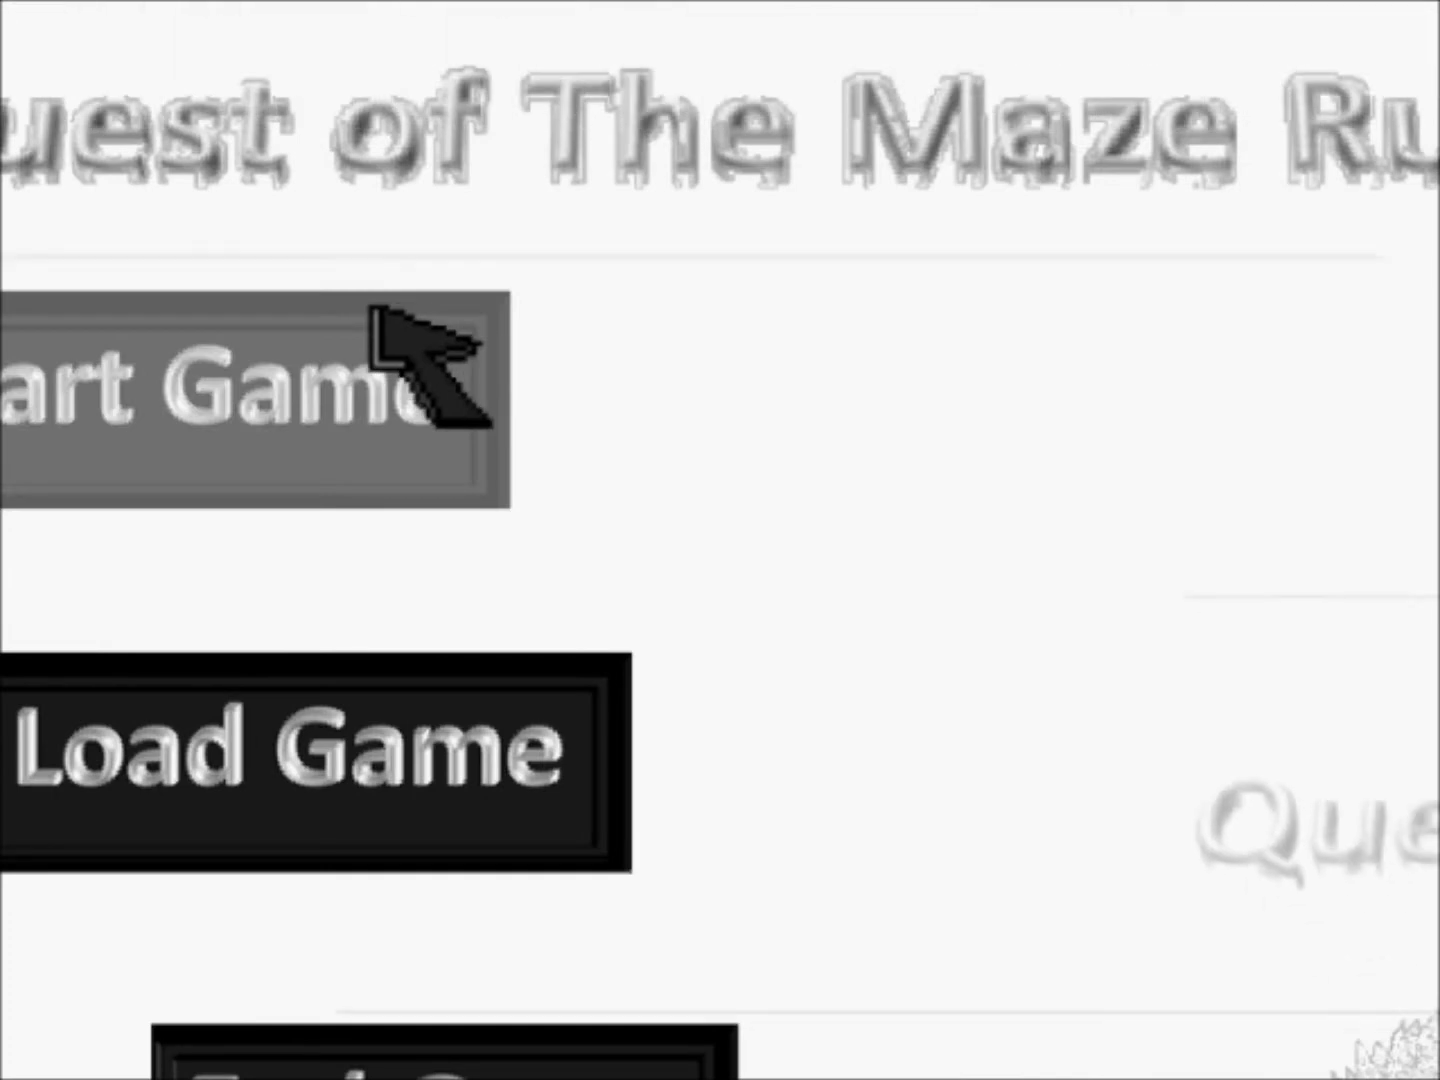
Try Start Game on the running title screen, and move the empty campus room to room5's place at the start of Rooms.
{"action": "left_click", "coordinate": [381, 315]}
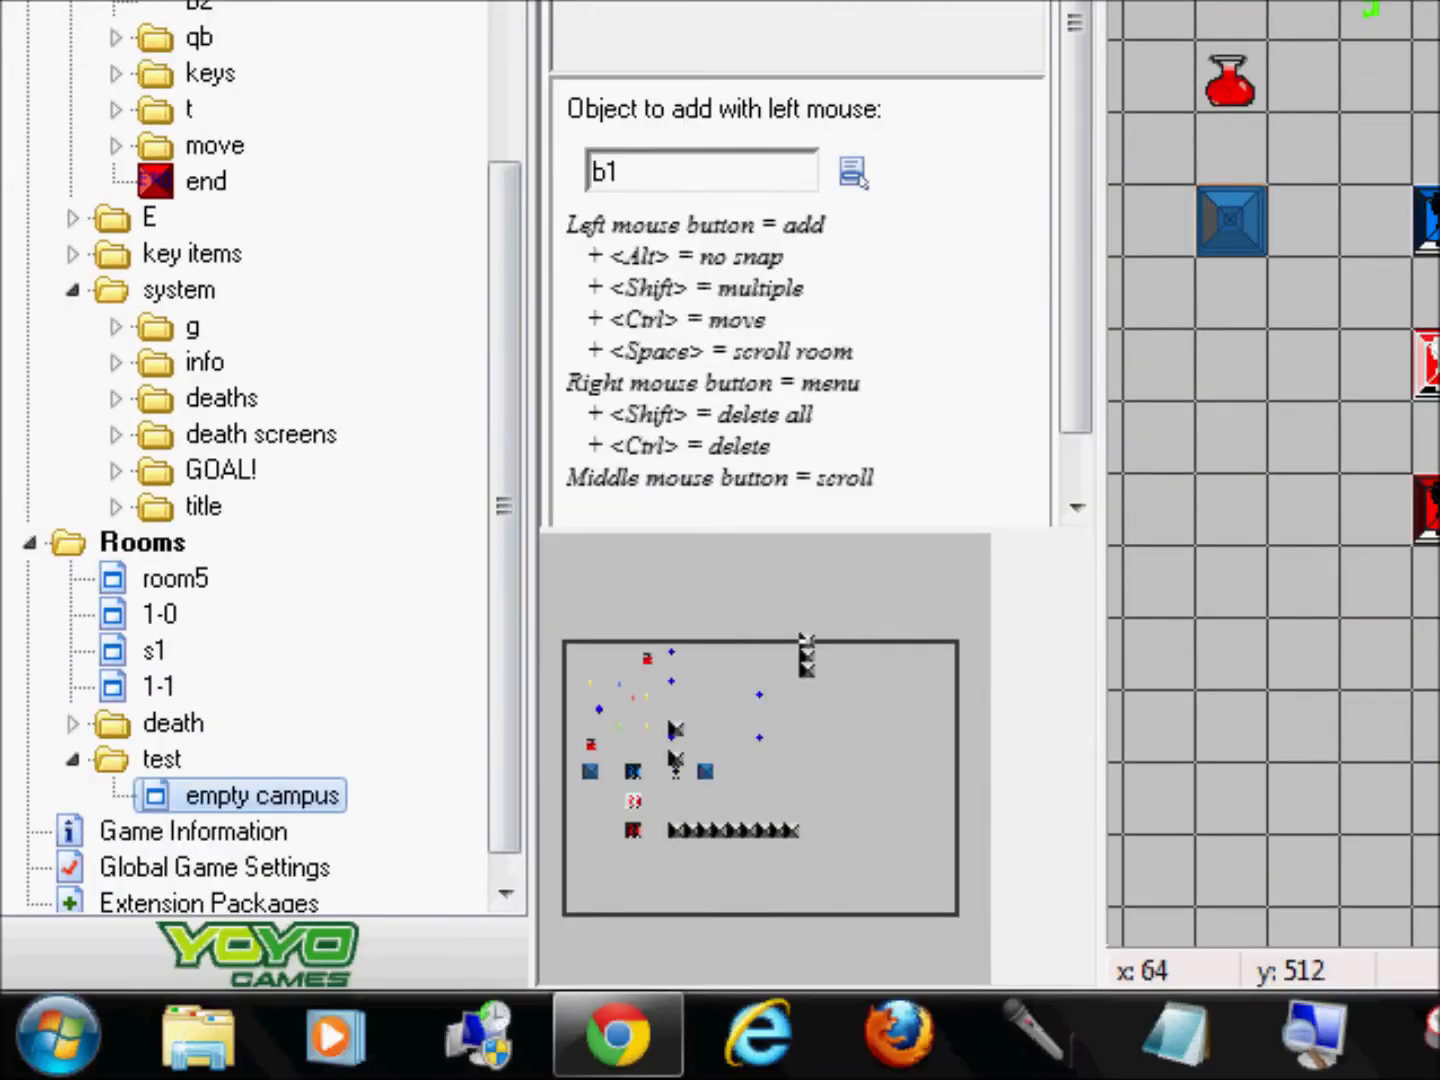
{"action": "left_click_drag", "start_coordinate": [256, 790], "coordinate": [257, 590]}
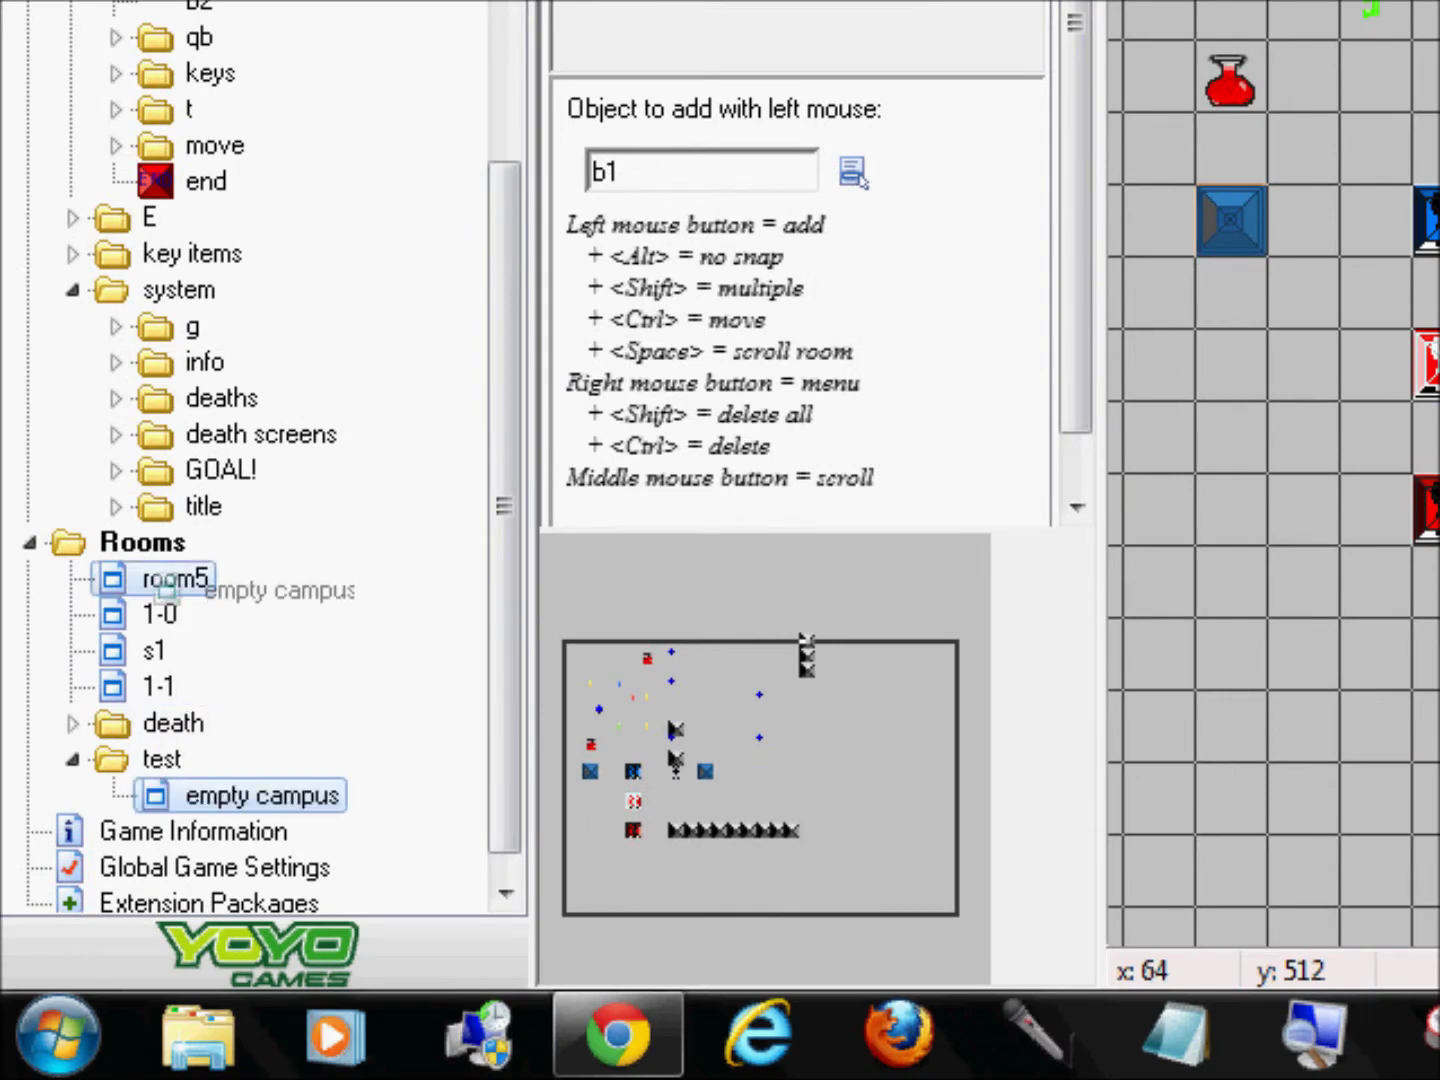
{"action": "left_click_drag", "start_coordinate": [167, 584], "coordinate": [166, 583]}
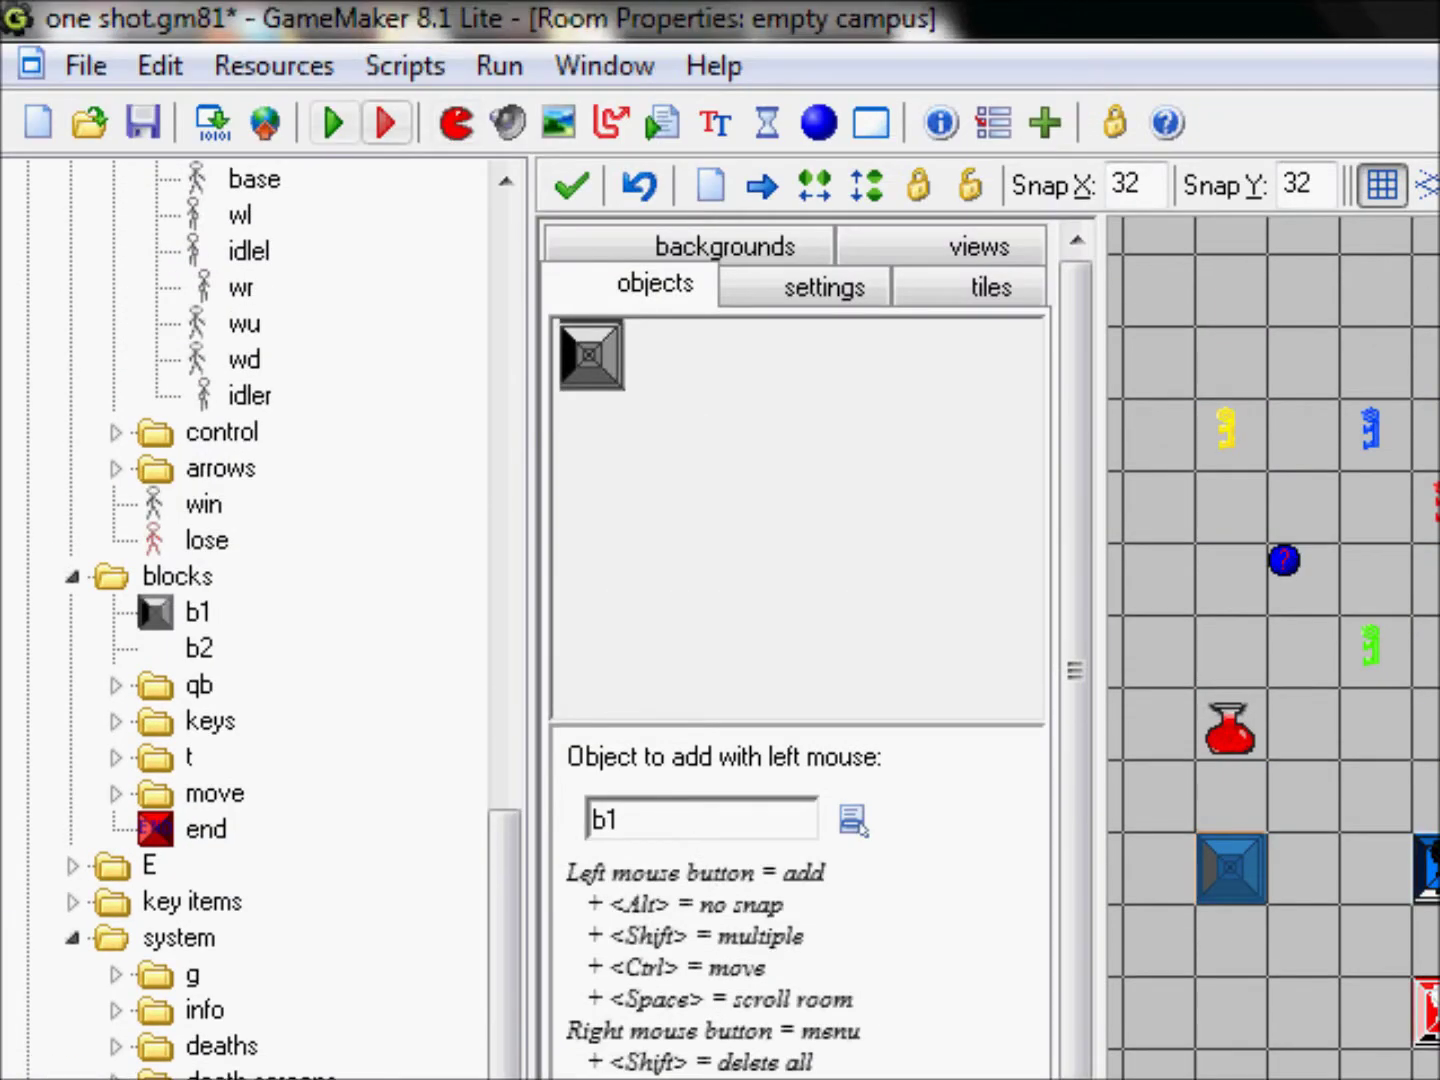
Run the game and walk the player back and forth along the new row of b1 blocks.
{"action": "left_click", "coordinate": [333, 5]}
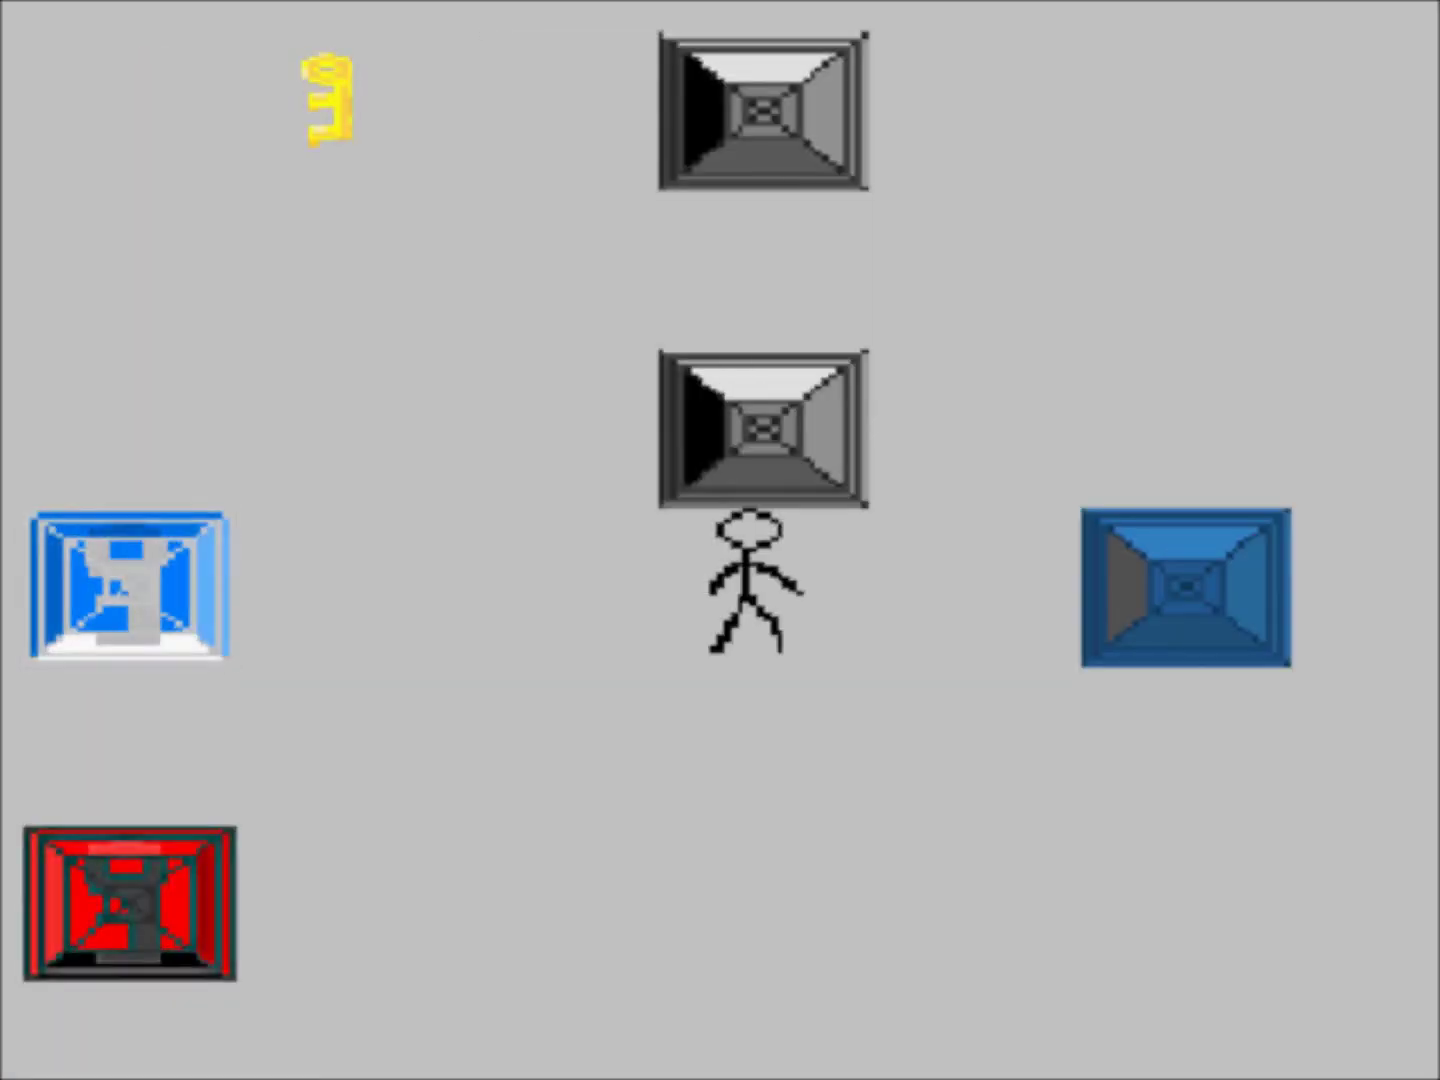
{"action": "key", "text": "Right"}
{"action": "key", "text": "Right"}
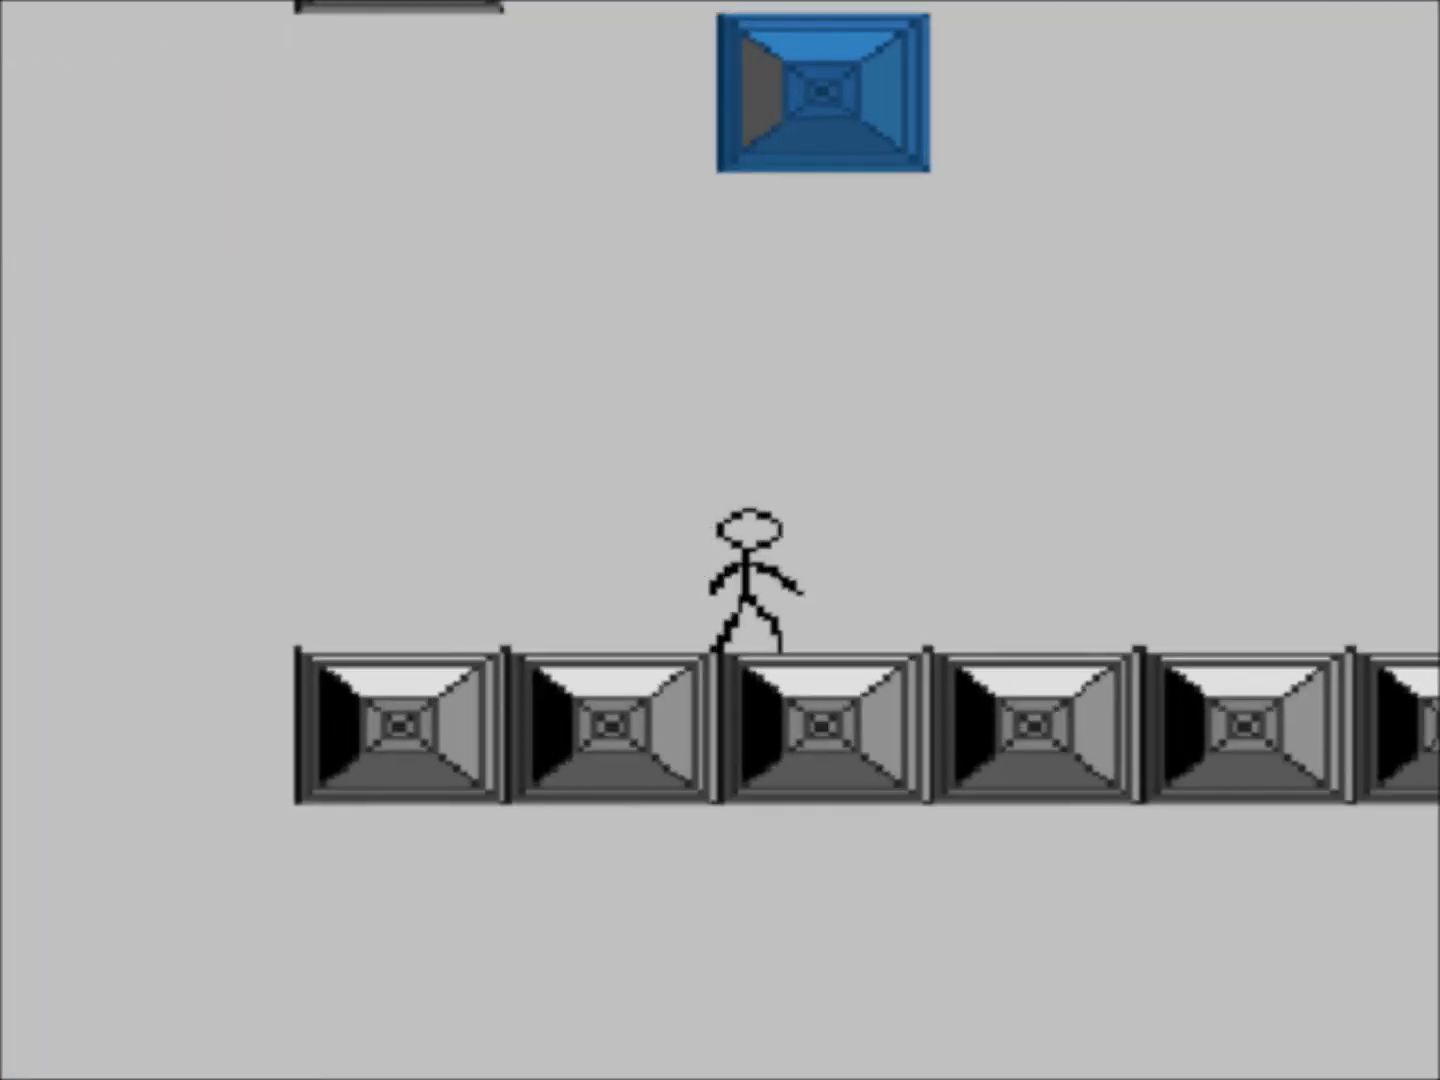
{"action": "key", "text": "Left"}
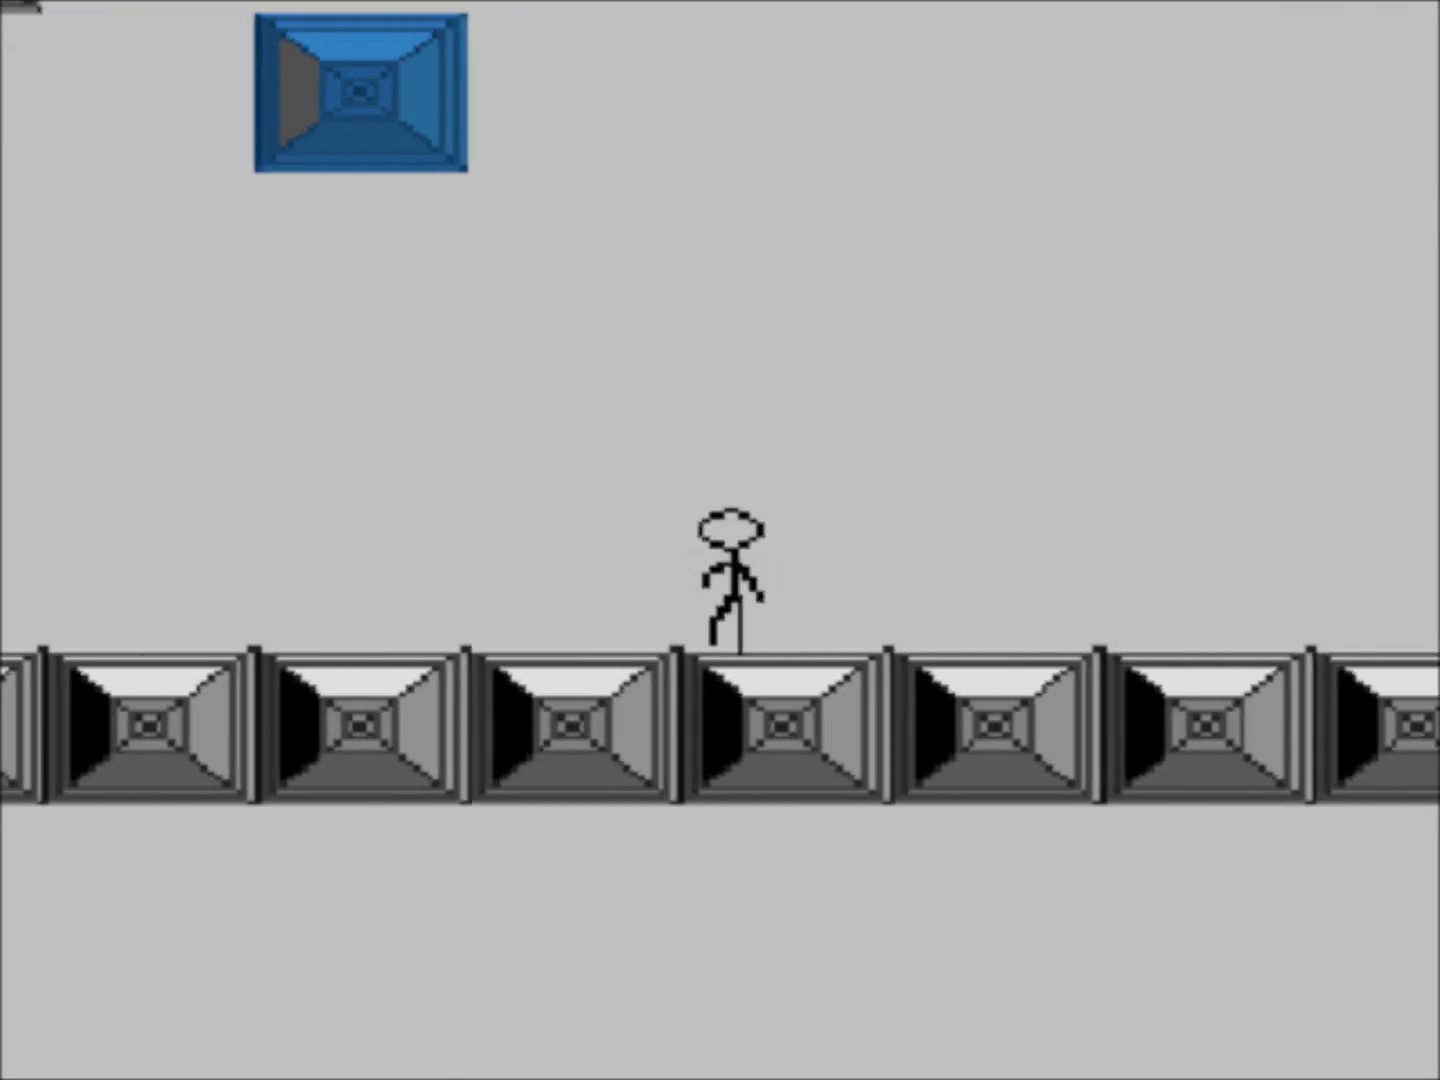
{"action": "key", "text": "Left"}
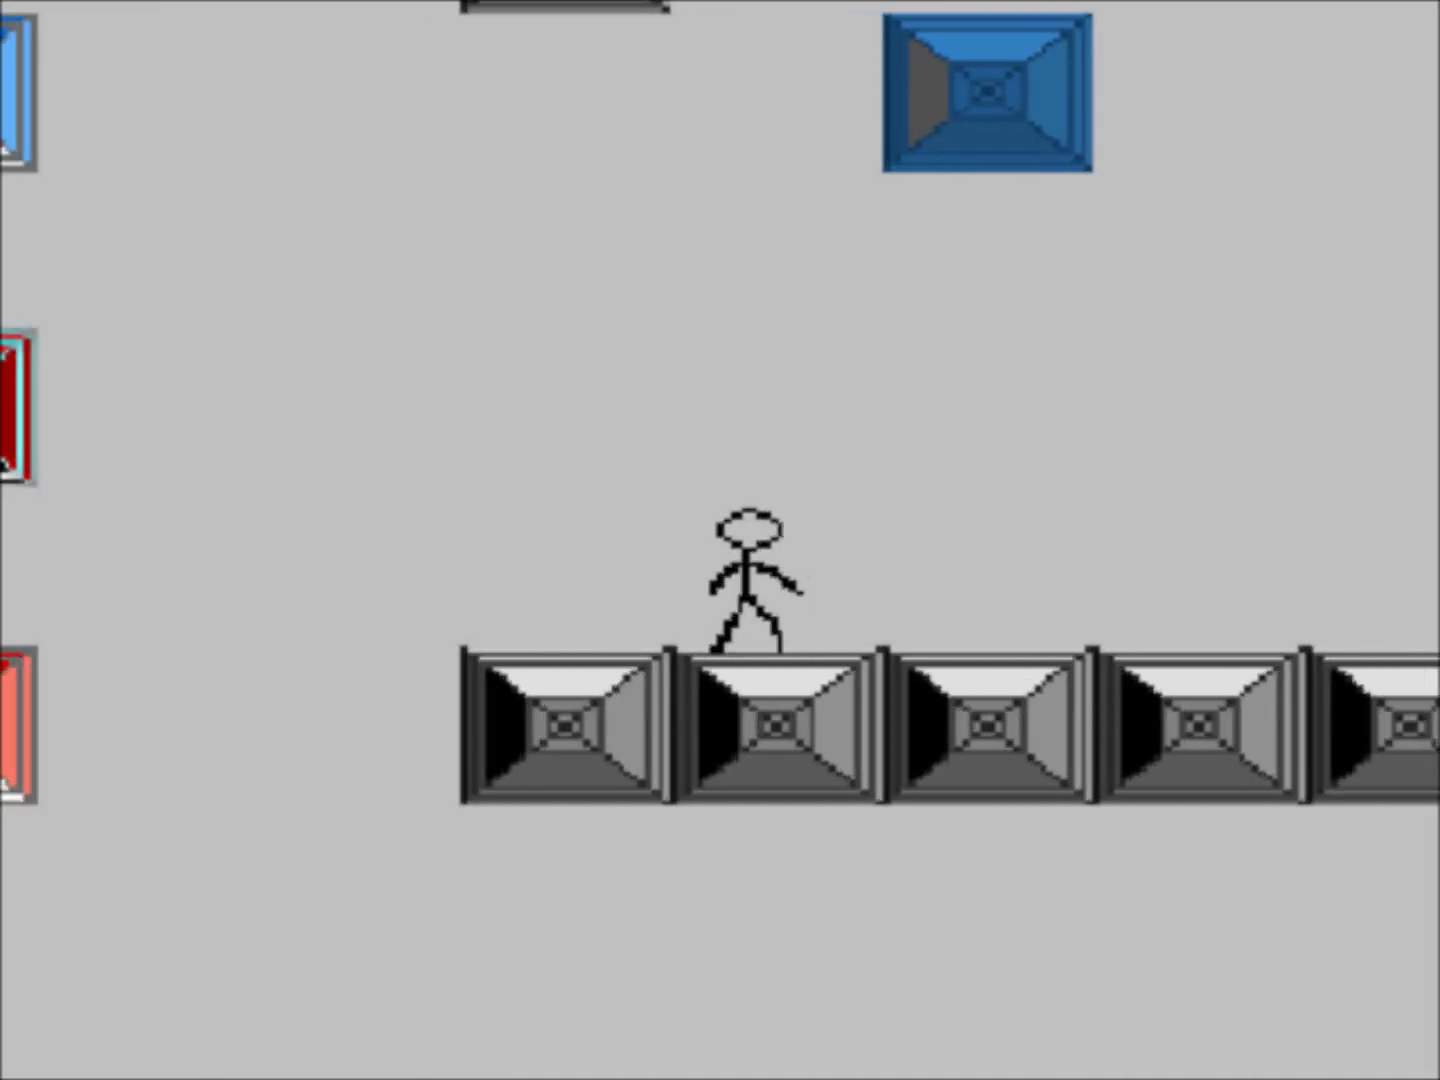
{"action": "key", "text": "Right"}
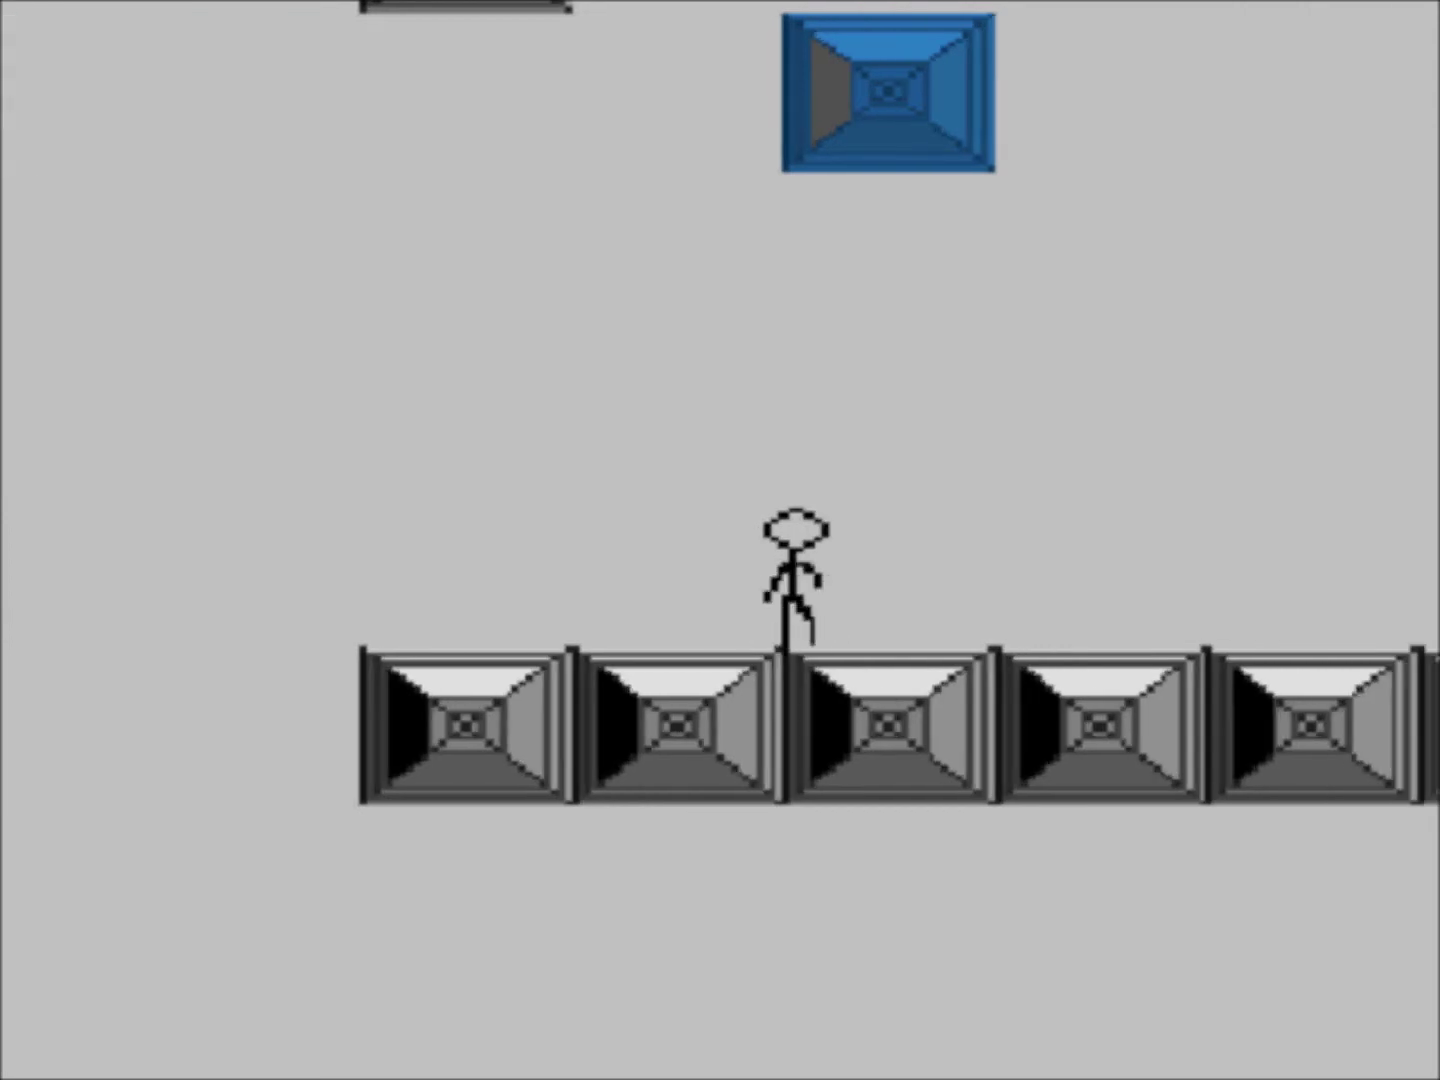
Keep walking the player right and left across the b1 row beneath the blue block in the running game.
{"action": "key", "text": "Right"}
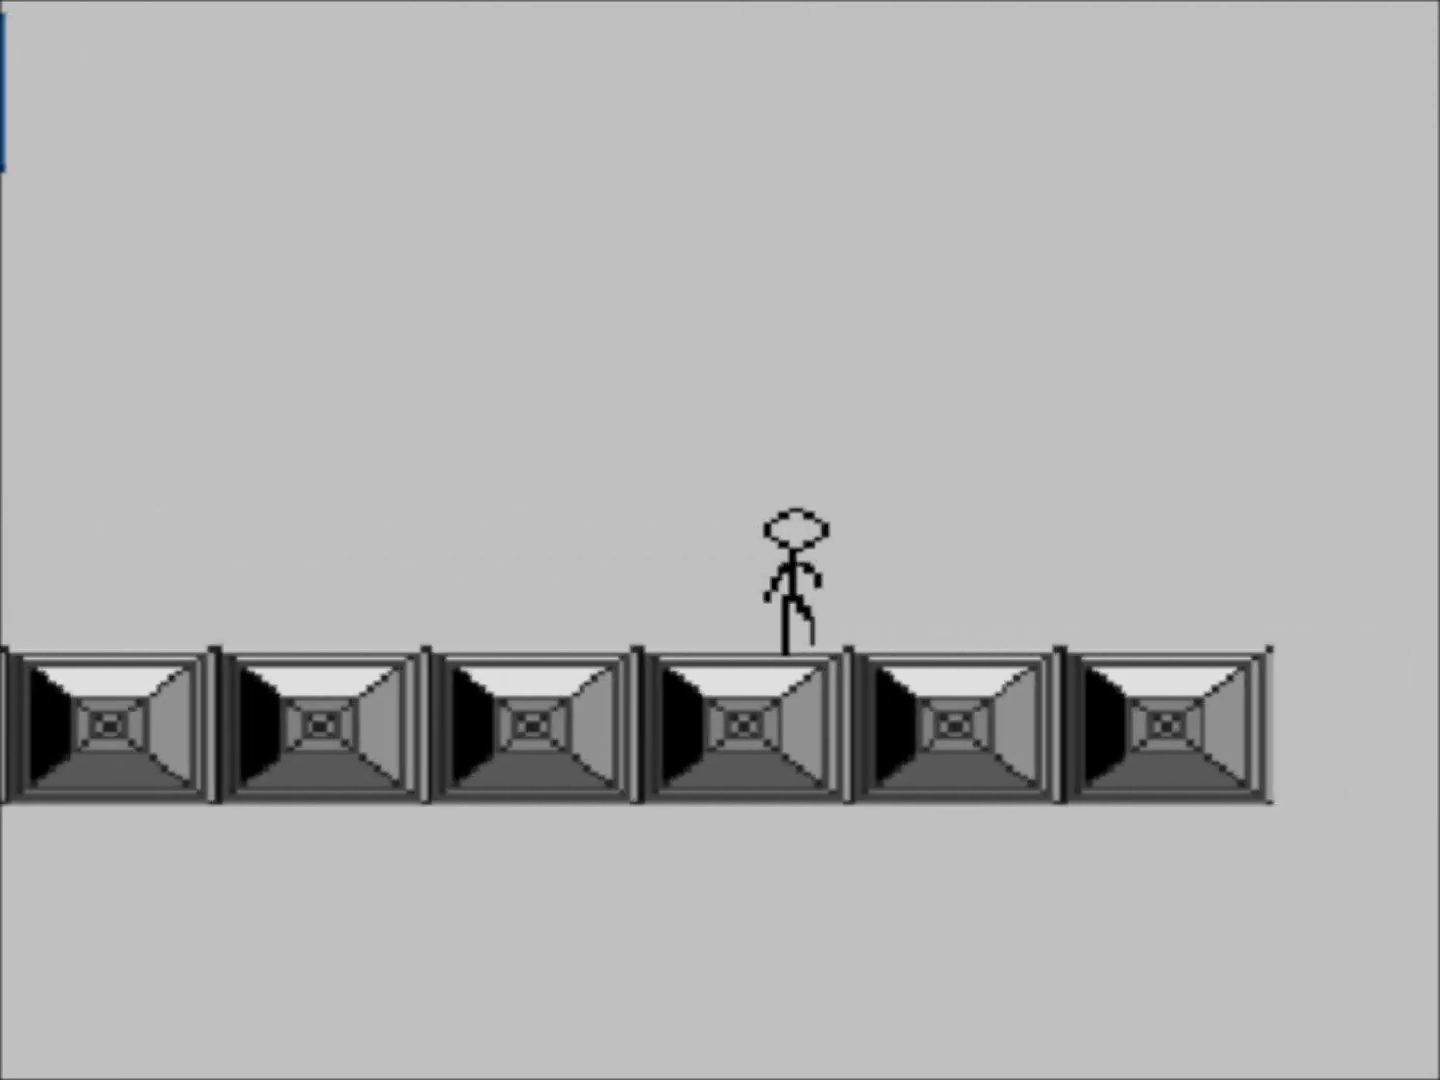
{"action": "key", "text": "Left"}
{"action": "key", "text": "Left"}
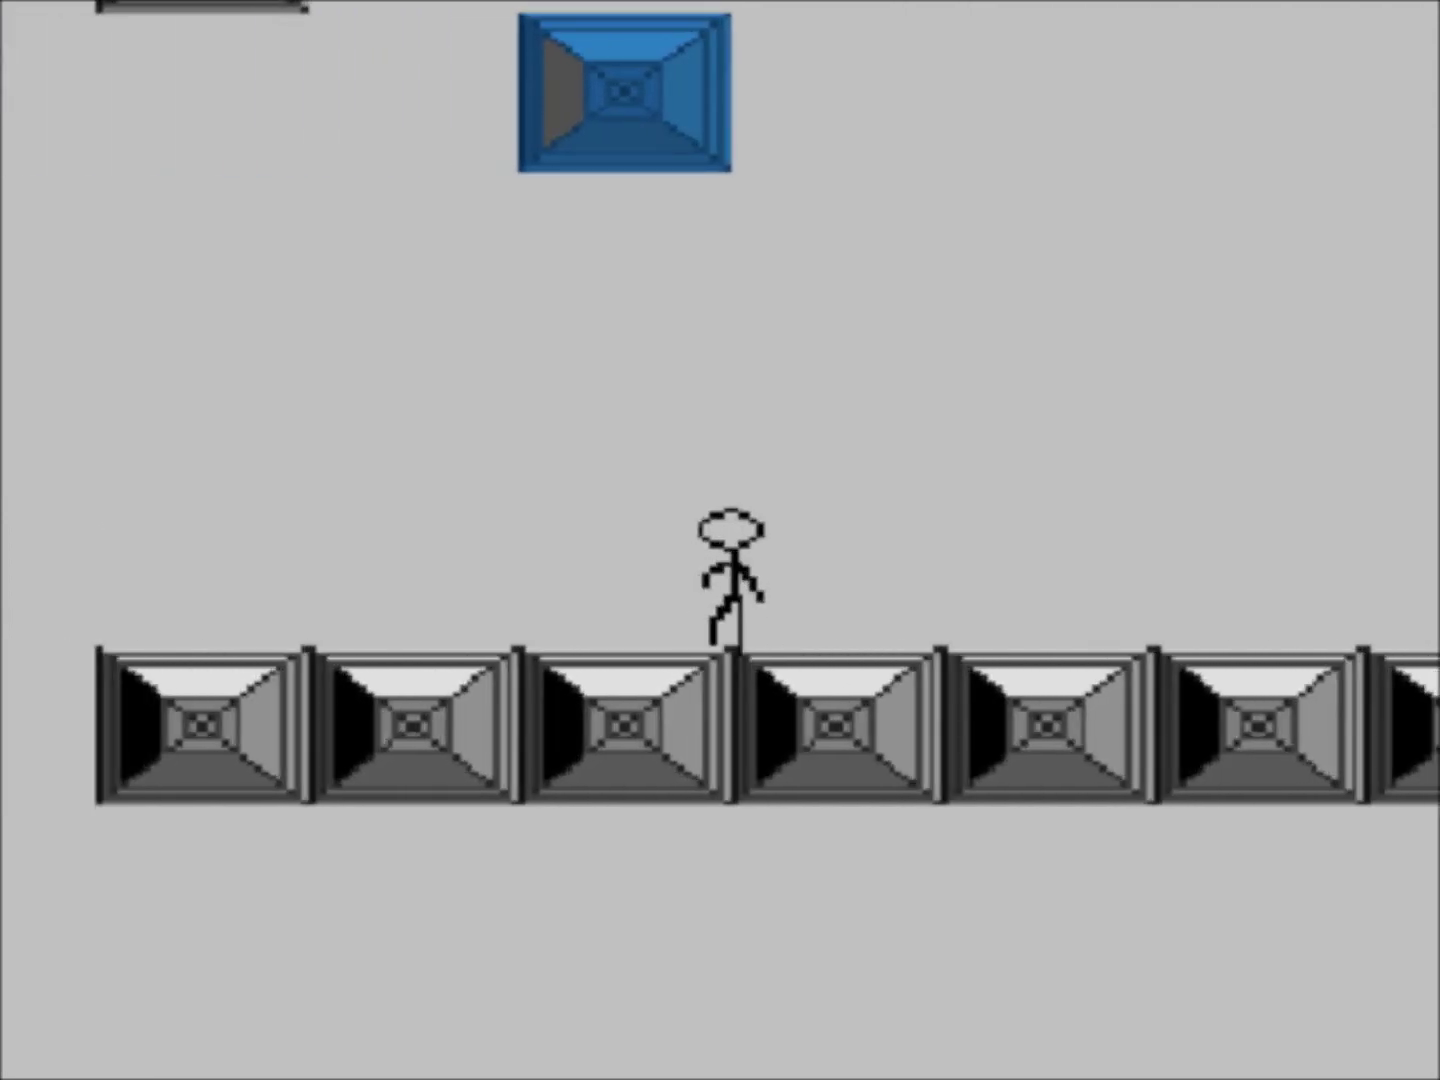
{"action": "key", "text": "Left"}
{"action": "key", "text": "Right"}
{"action": "key", "text": "Left"}
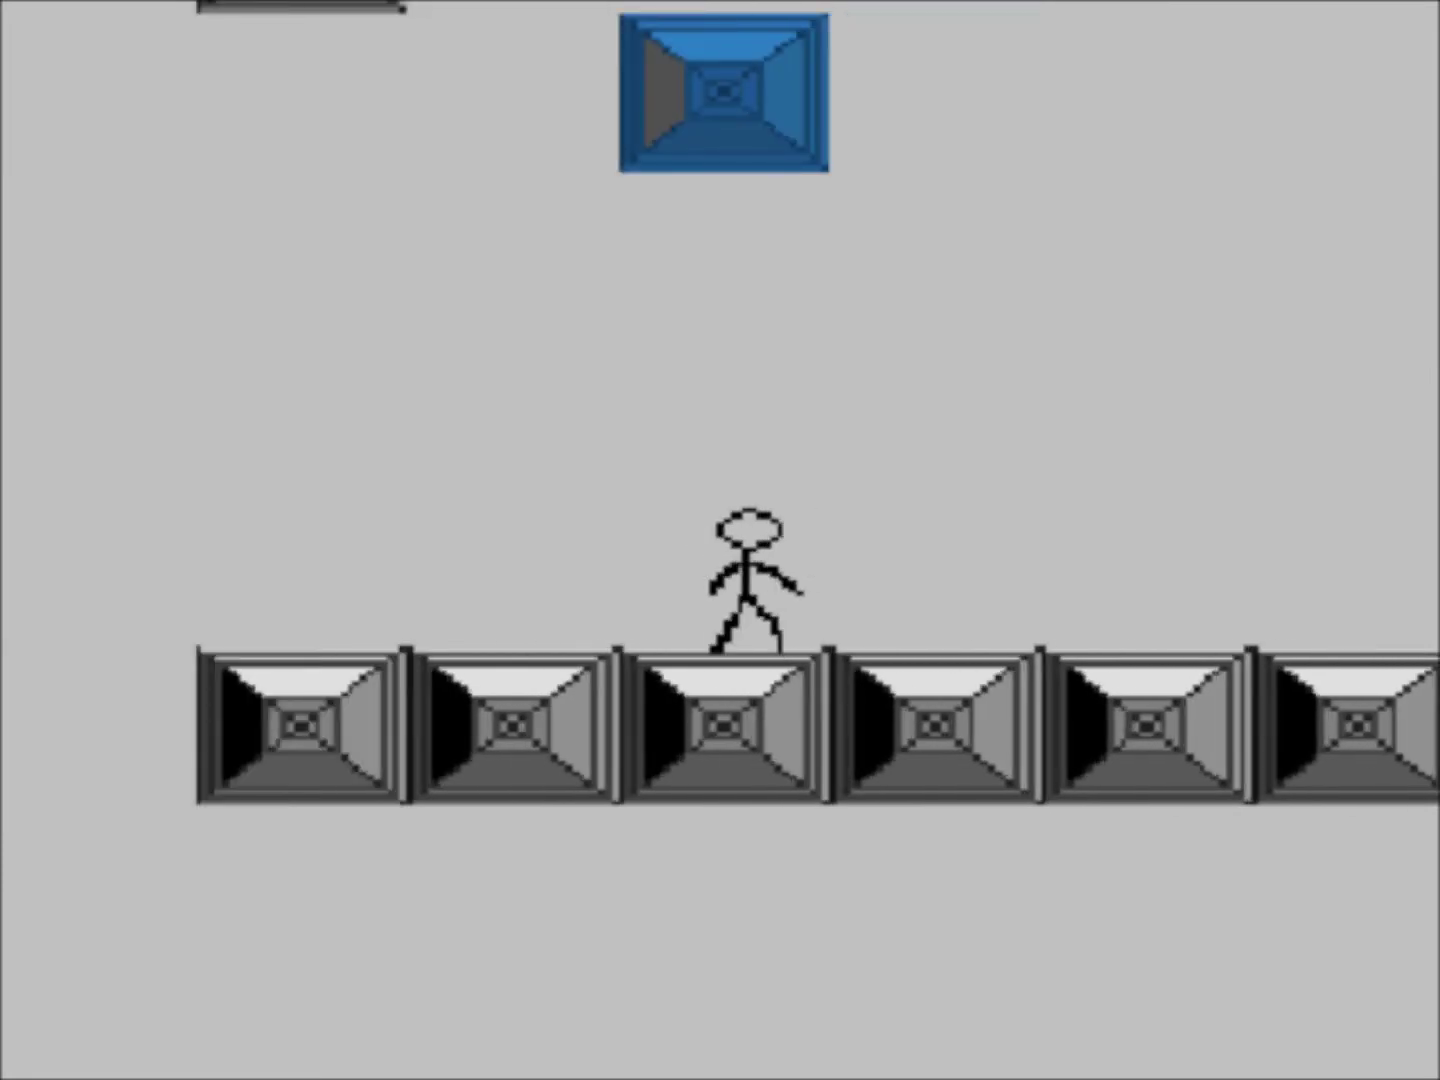
{"action": "key", "text": "Right"}
{"action": "key", "text": "Left"}
{"action": "key", "text": "Right"}
{"action": "key", "text": "Left"}
{"action": "key", "text": "Left"}
{"action": "key", "text": "Right"}
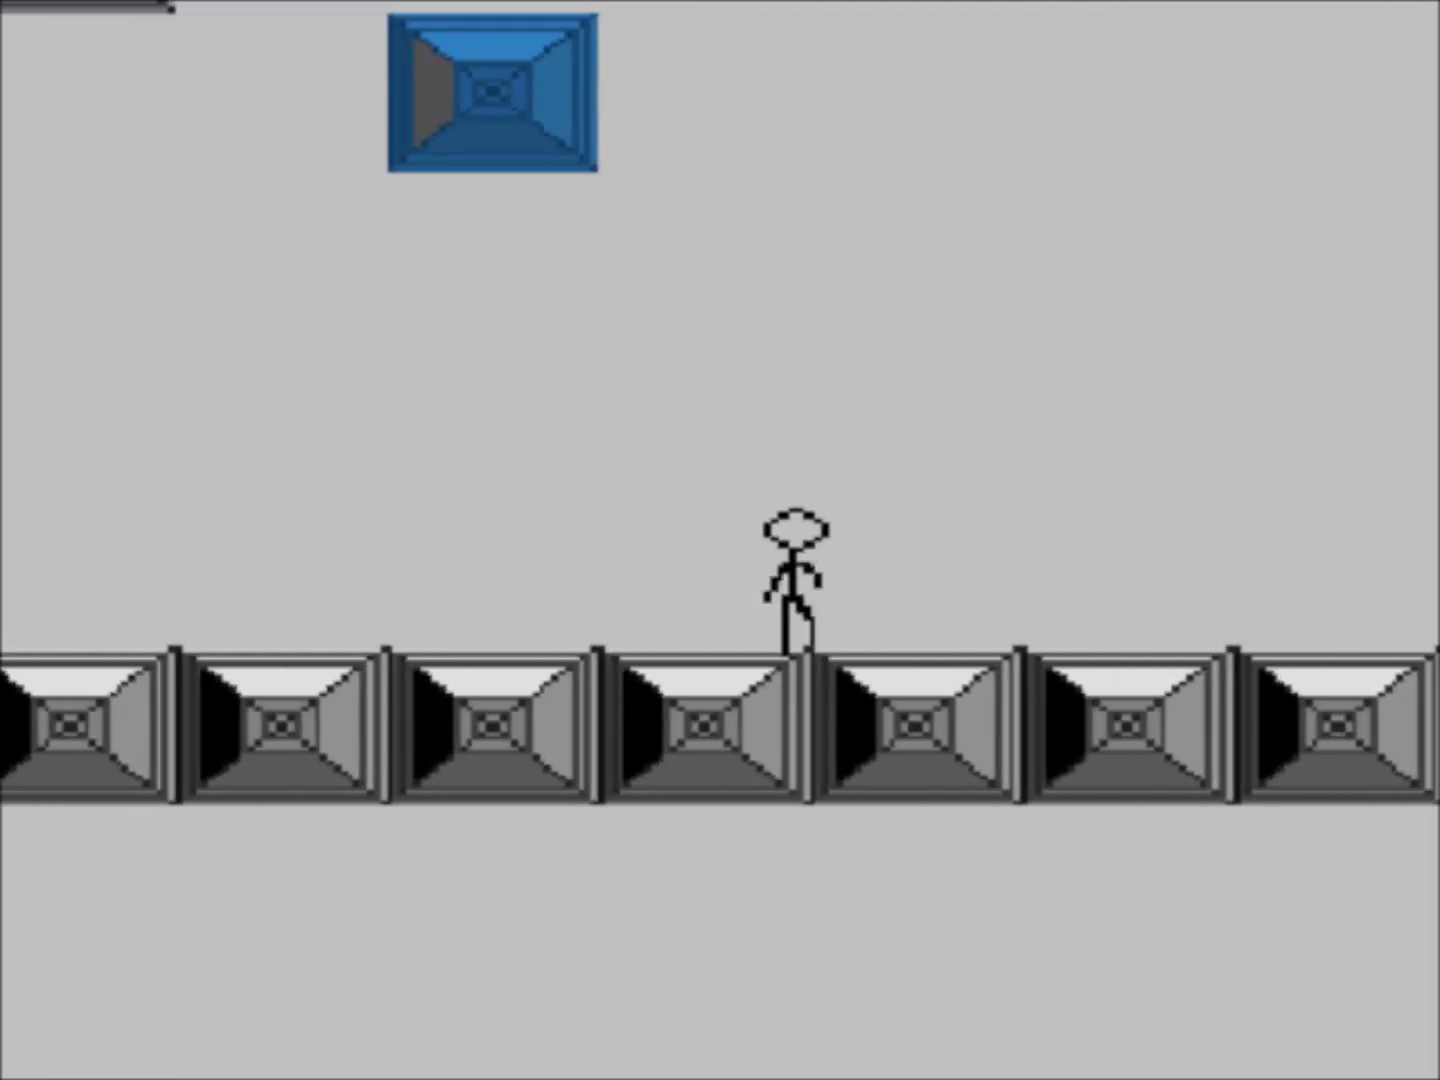
{"action": "key", "text": "Right"}
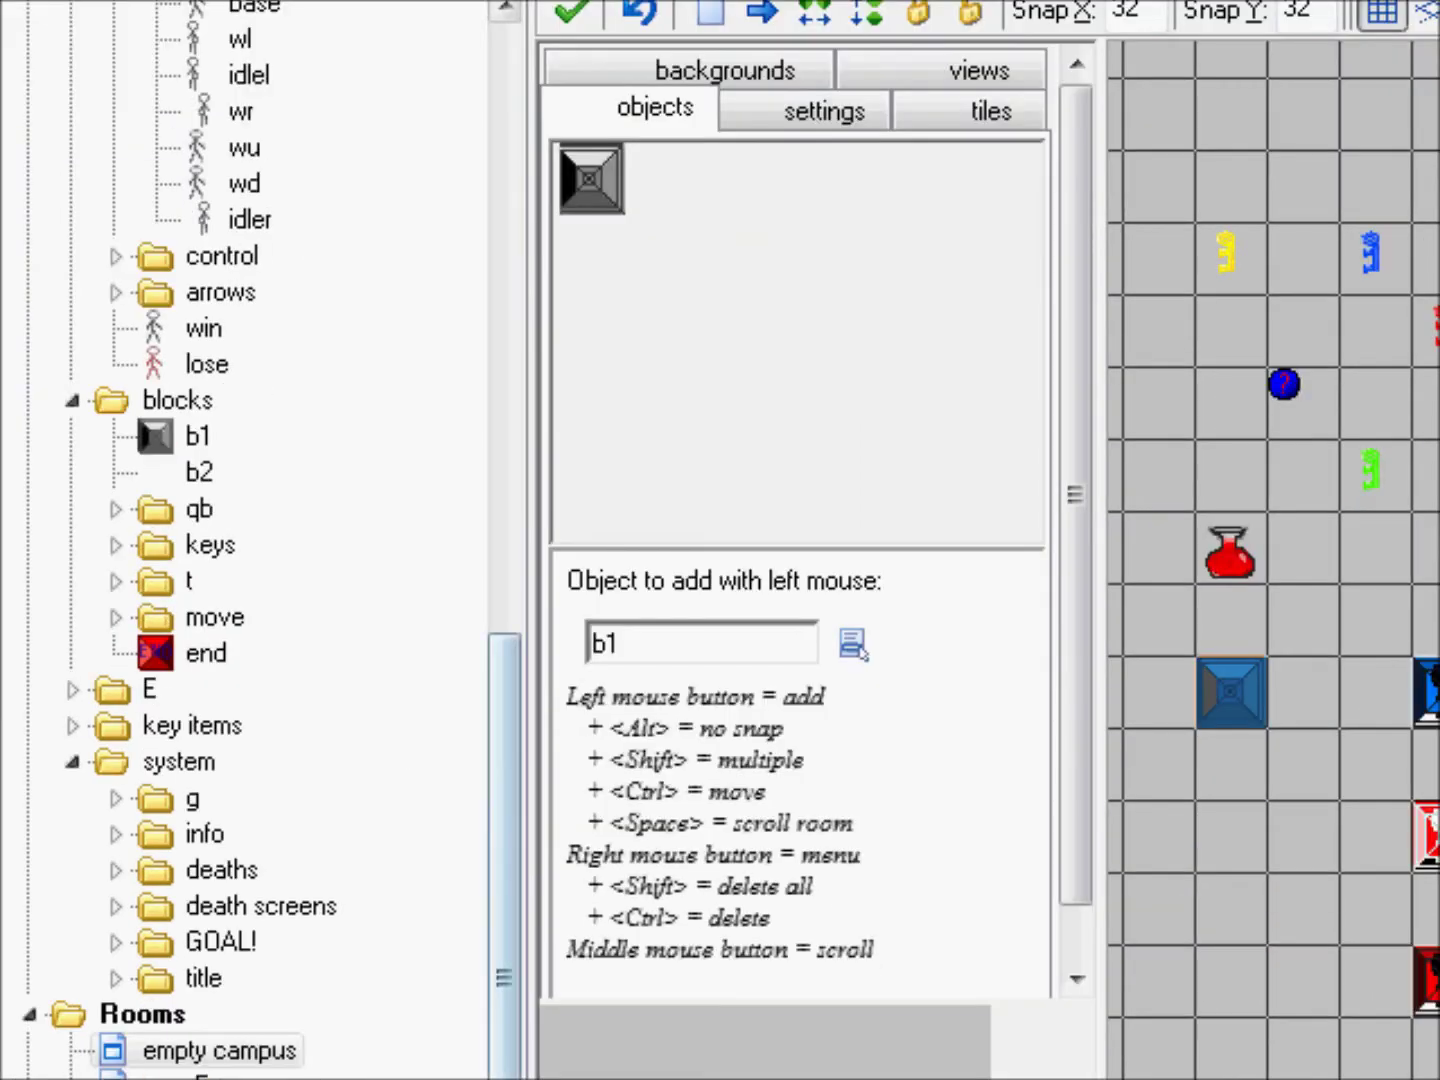
Look through the keys group of key items and the prompts group in the Sprites section.
{"action": "scroll", "coordinate": [250, 540], "scroll_direction": "up", "scroll_amount": 9}
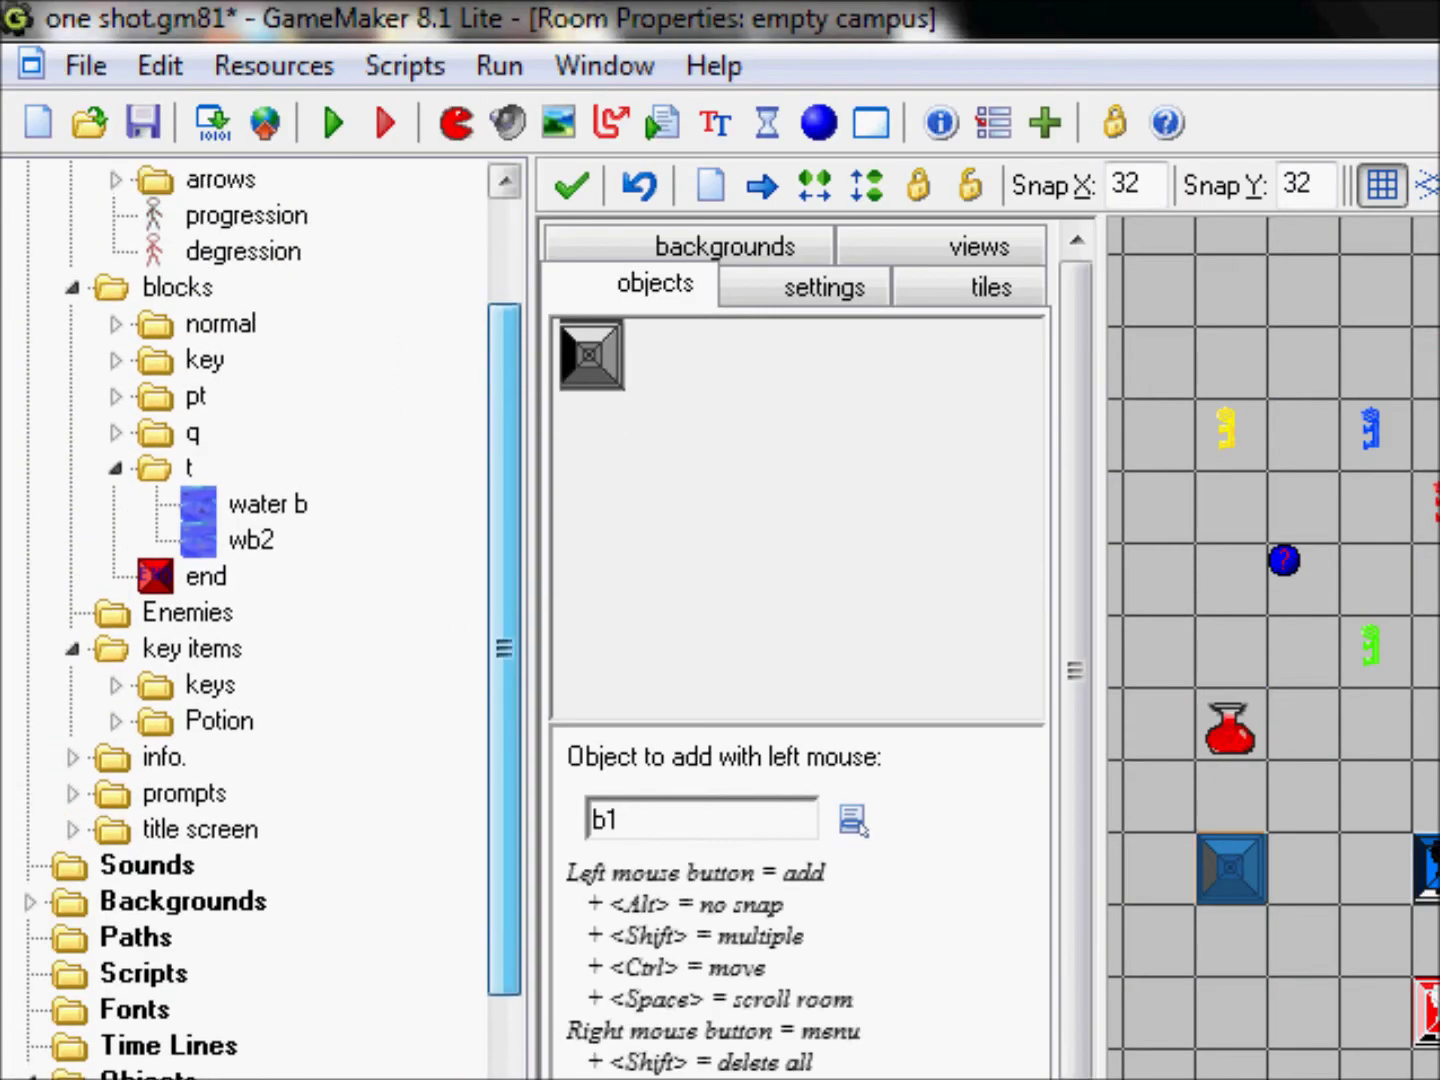
{"action": "scroll", "coordinate": [250, 540], "scroll_direction": "up", "scroll_amount": 2}
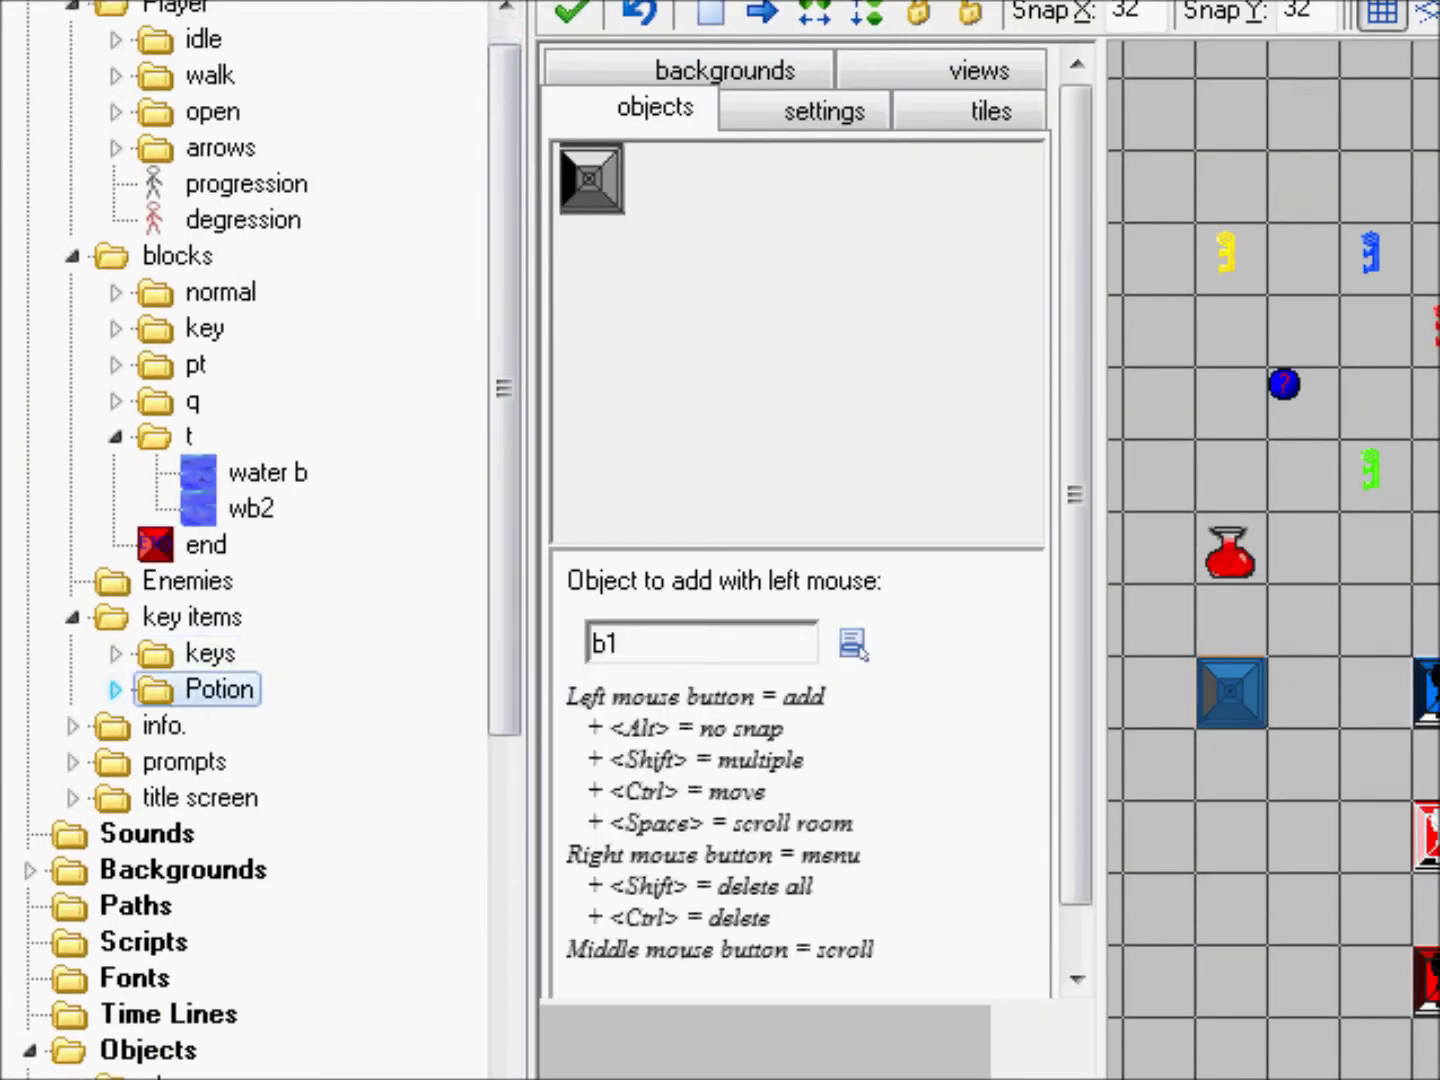
{"action": "left_click", "coordinate": [116, 653]}
{"action": "left_click", "coordinate": [116, 653]}
{"action": "scroll", "coordinate": [249, 540], "scroll_direction": "down", "scroll_amount": 2}
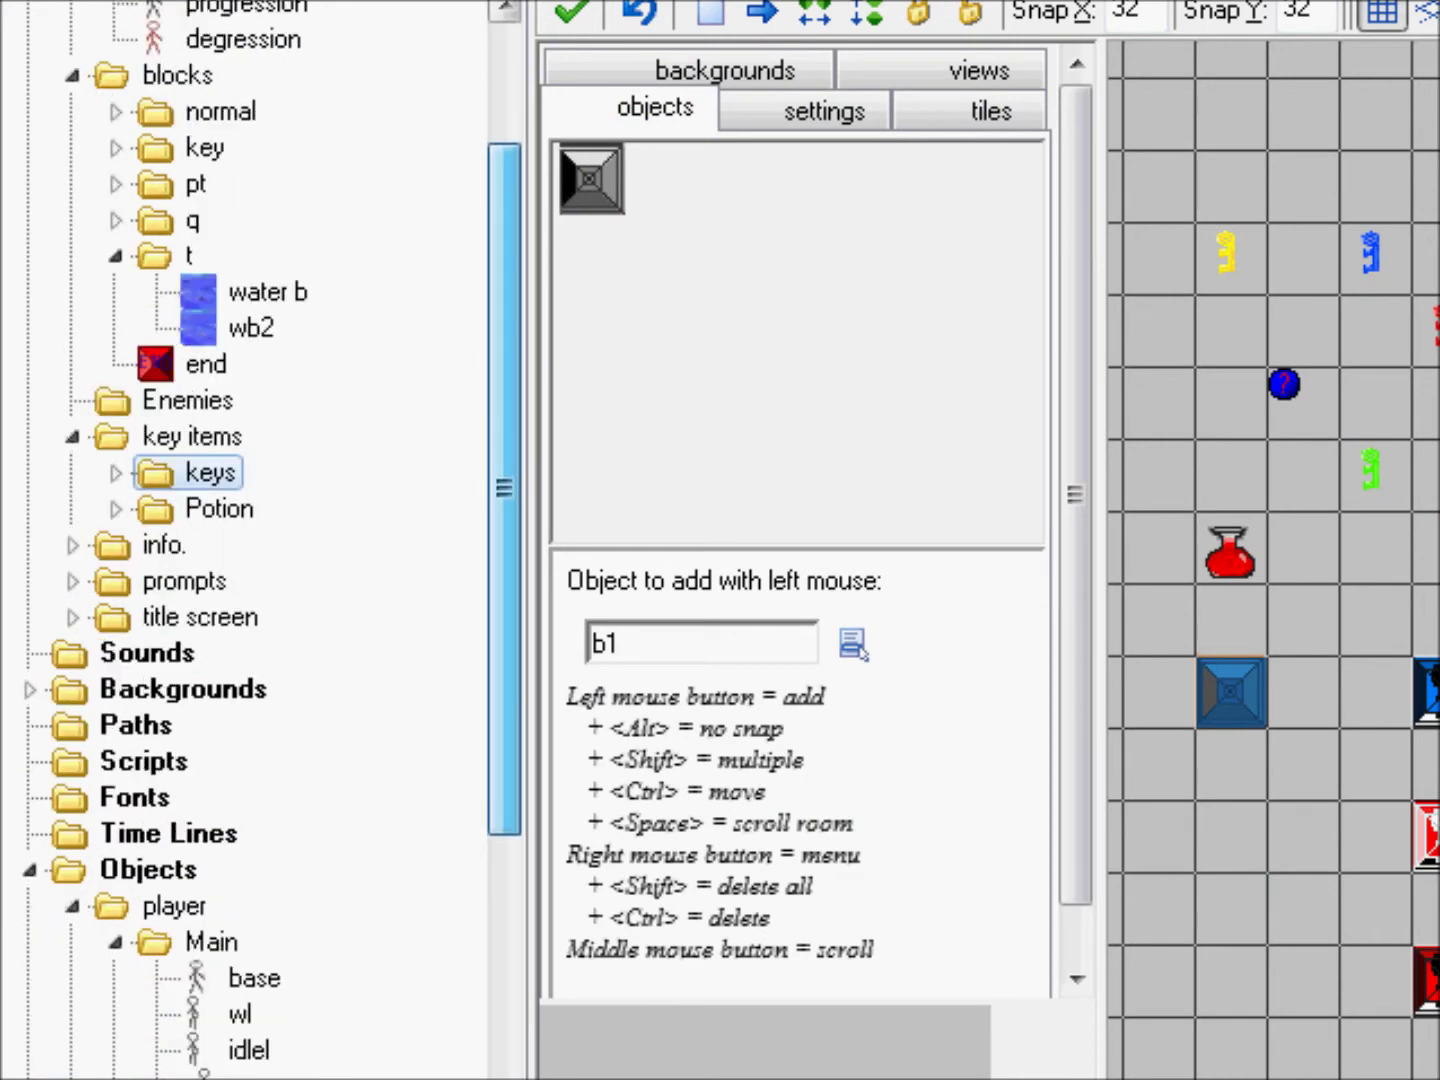
{"action": "left_click", "coordinate": [116, 473]}
{"action": "left_click", "coordinate": [116, 472]}
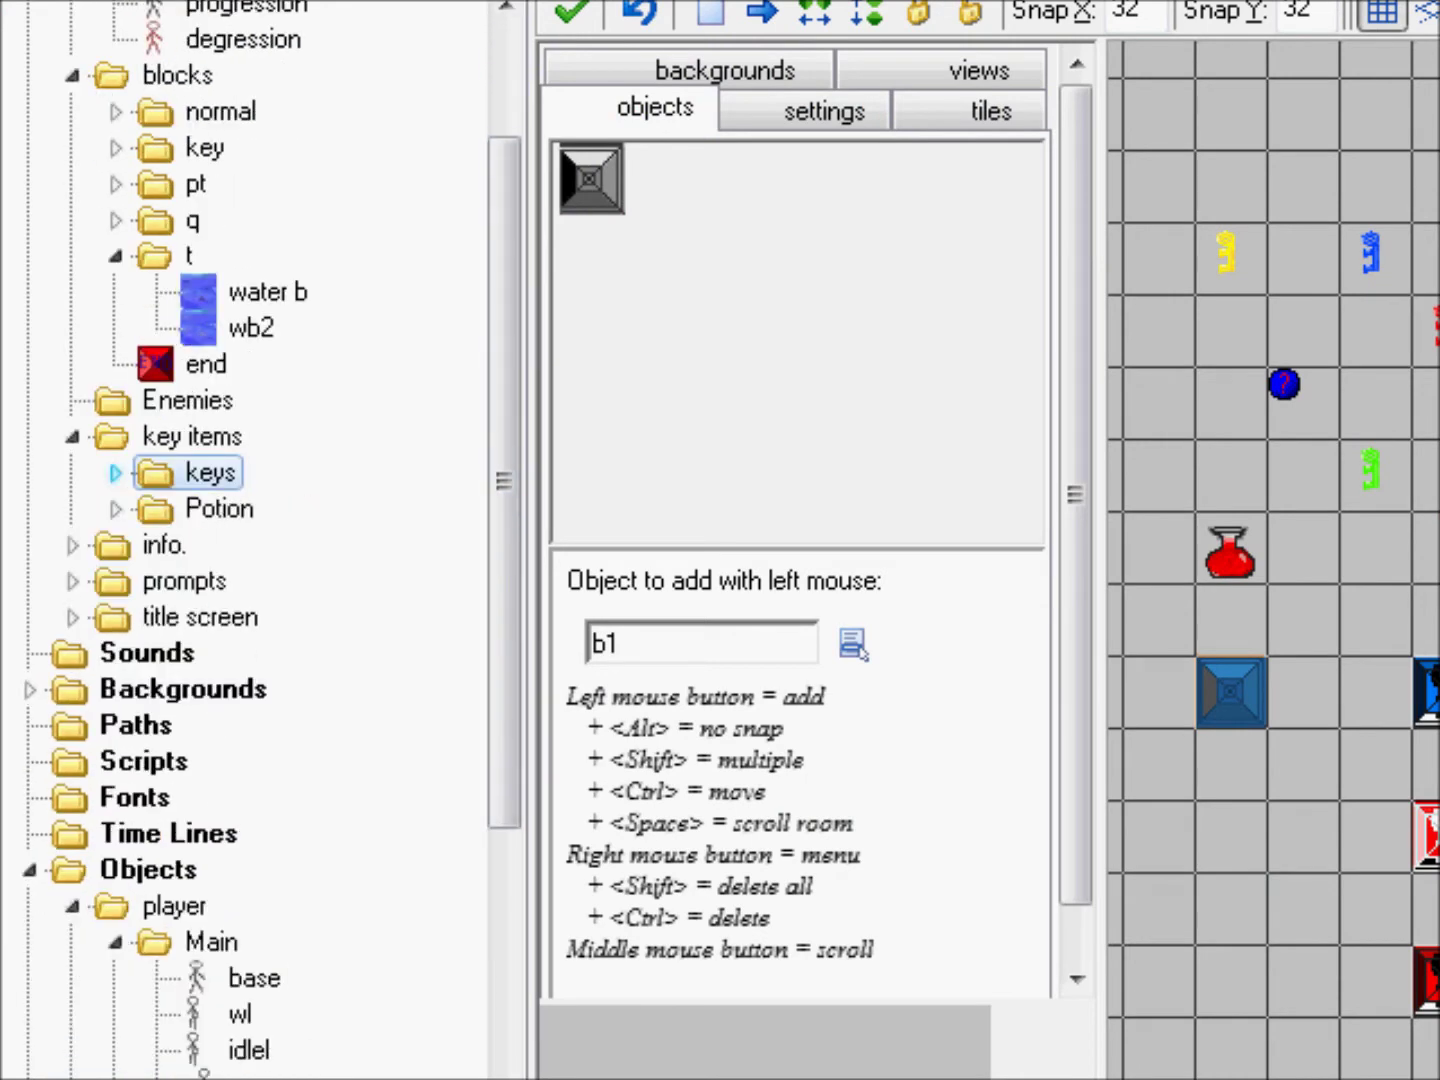
{"action": "left_click", "coordinate": [72, 581]}
{"action": "left_click", "coordinate": [72, 580]}
Expand the title screen sprite group and view its casualguy, infog, end game and load game sprites.
{"action": "left_click", "coordinate": [72, 617]}
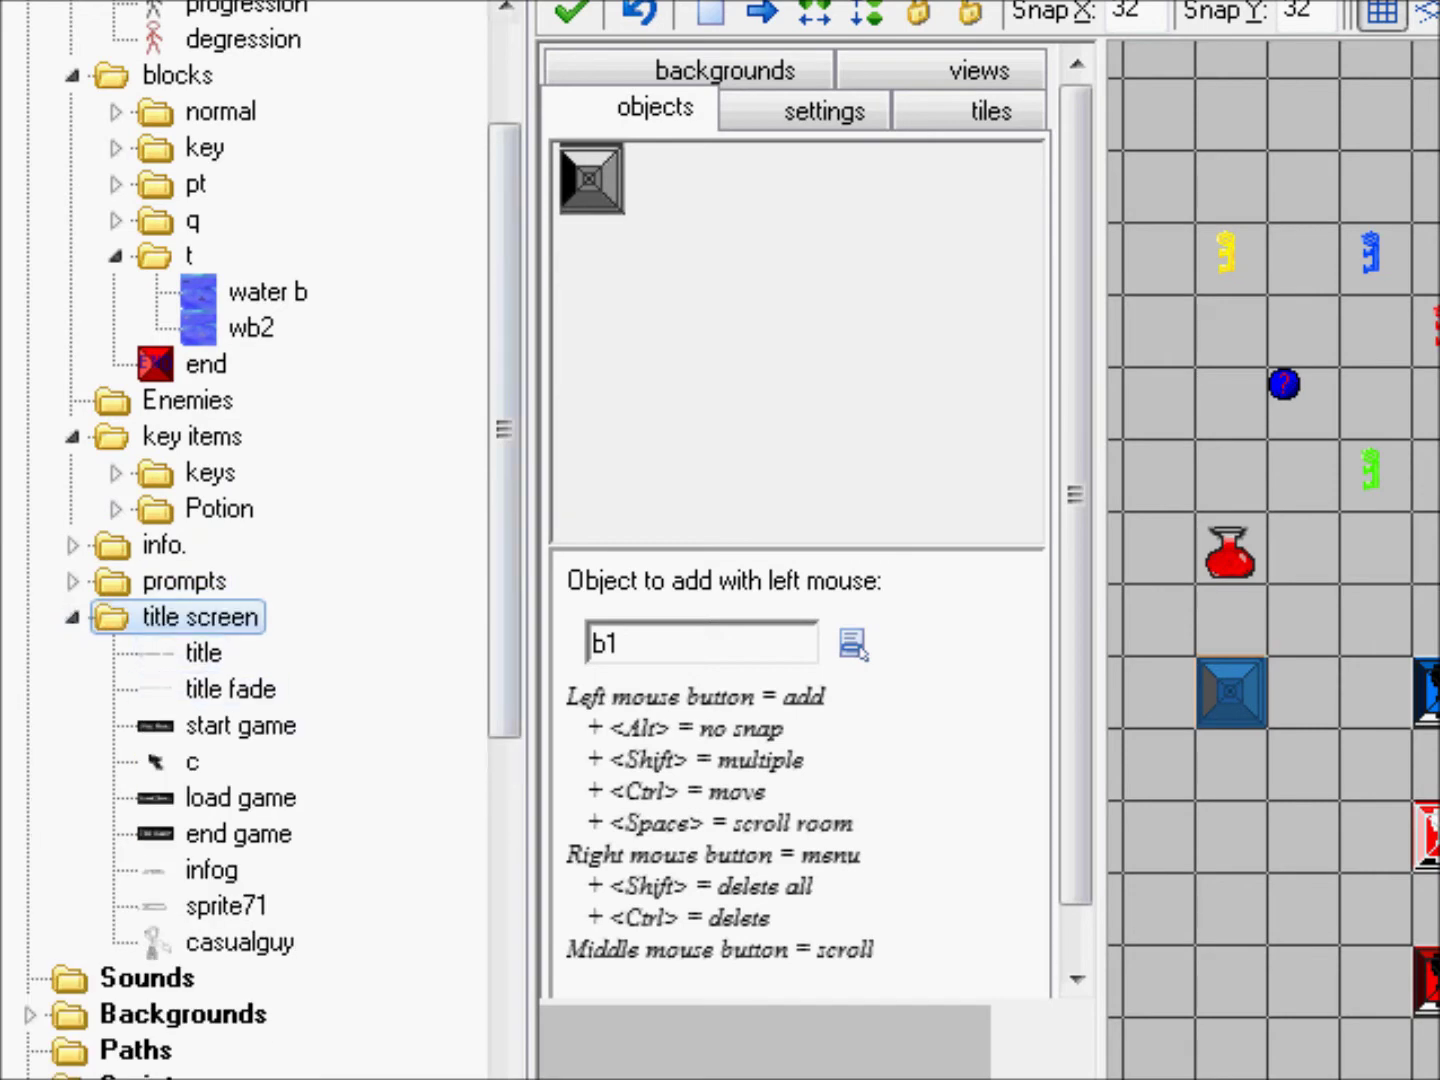
{"action": "scroll", "coordinate": [220, 785], "scroll_direction": "down", "scroll_amount": 2}
{"action": "double_click", "coordinate": [217, 766]}
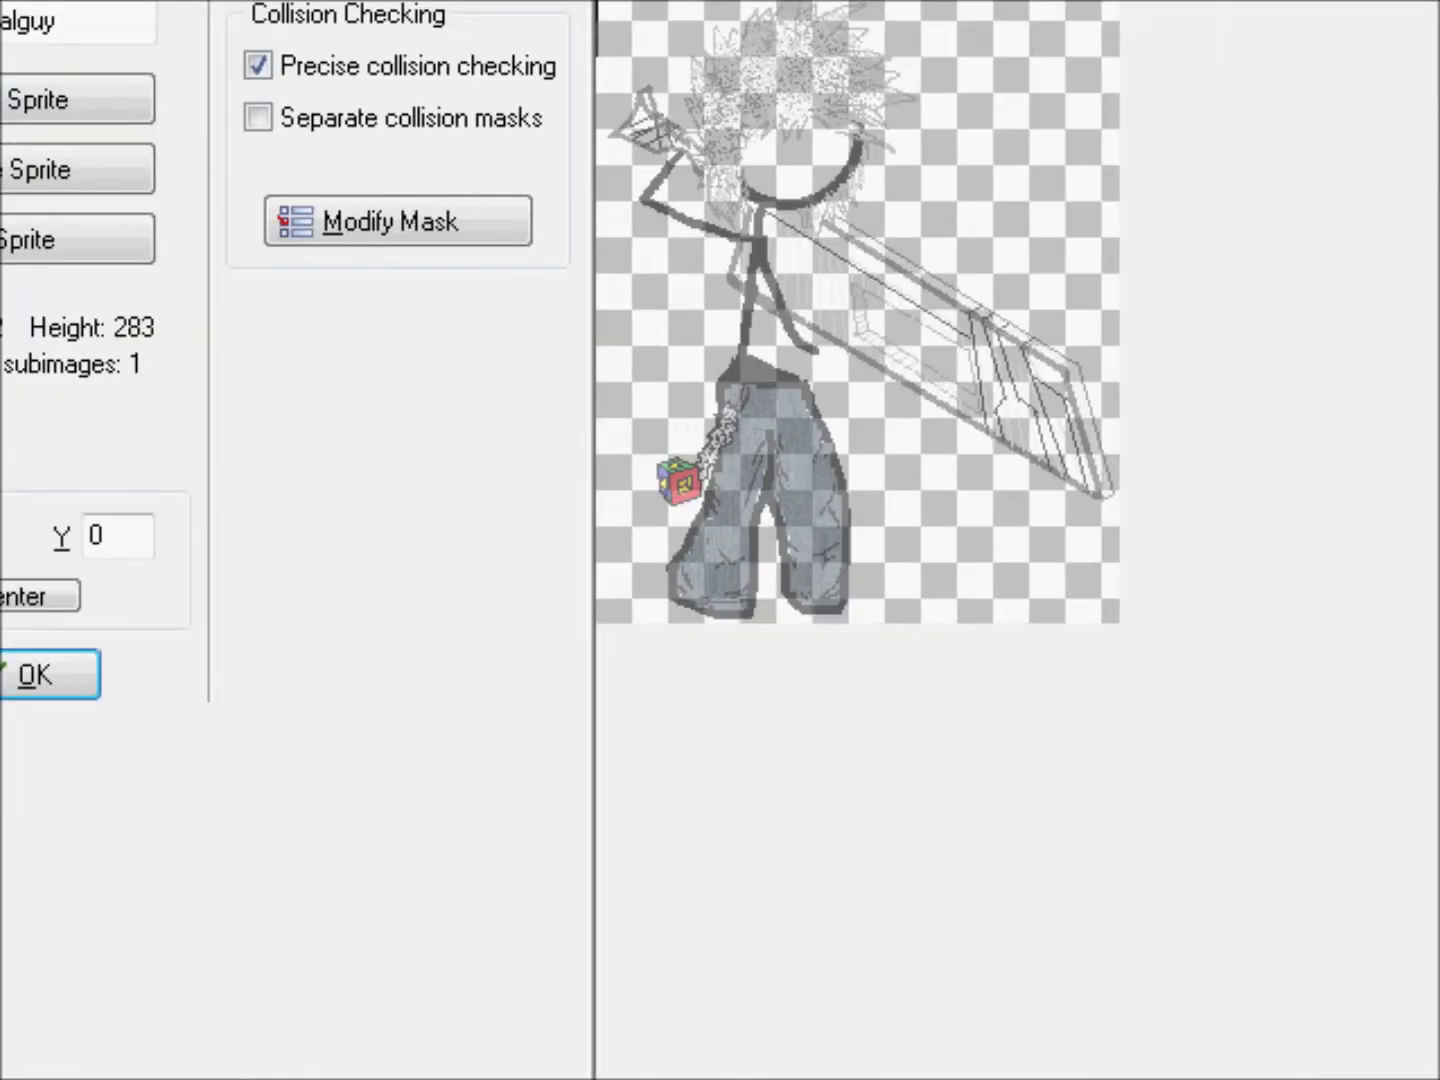
{"action": "left_click", "coordinate": [226, 731]}
{"action": "double_click", "coordinate": [212, 694]}
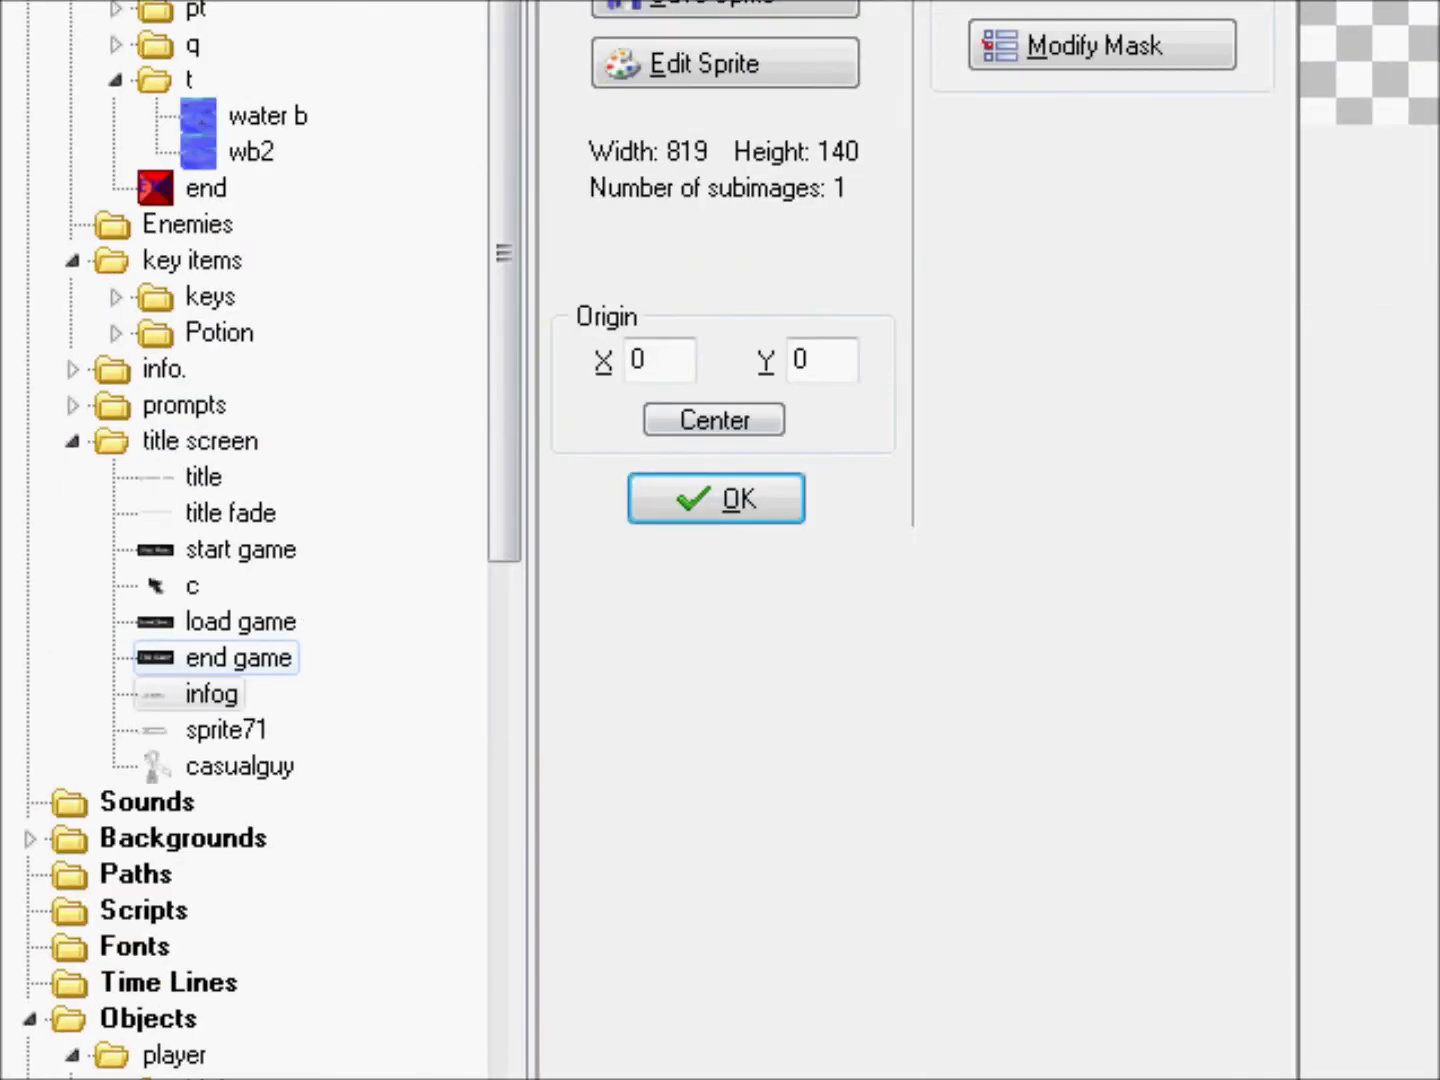
{"action": "double_click", "coordinate": [238, 658]}
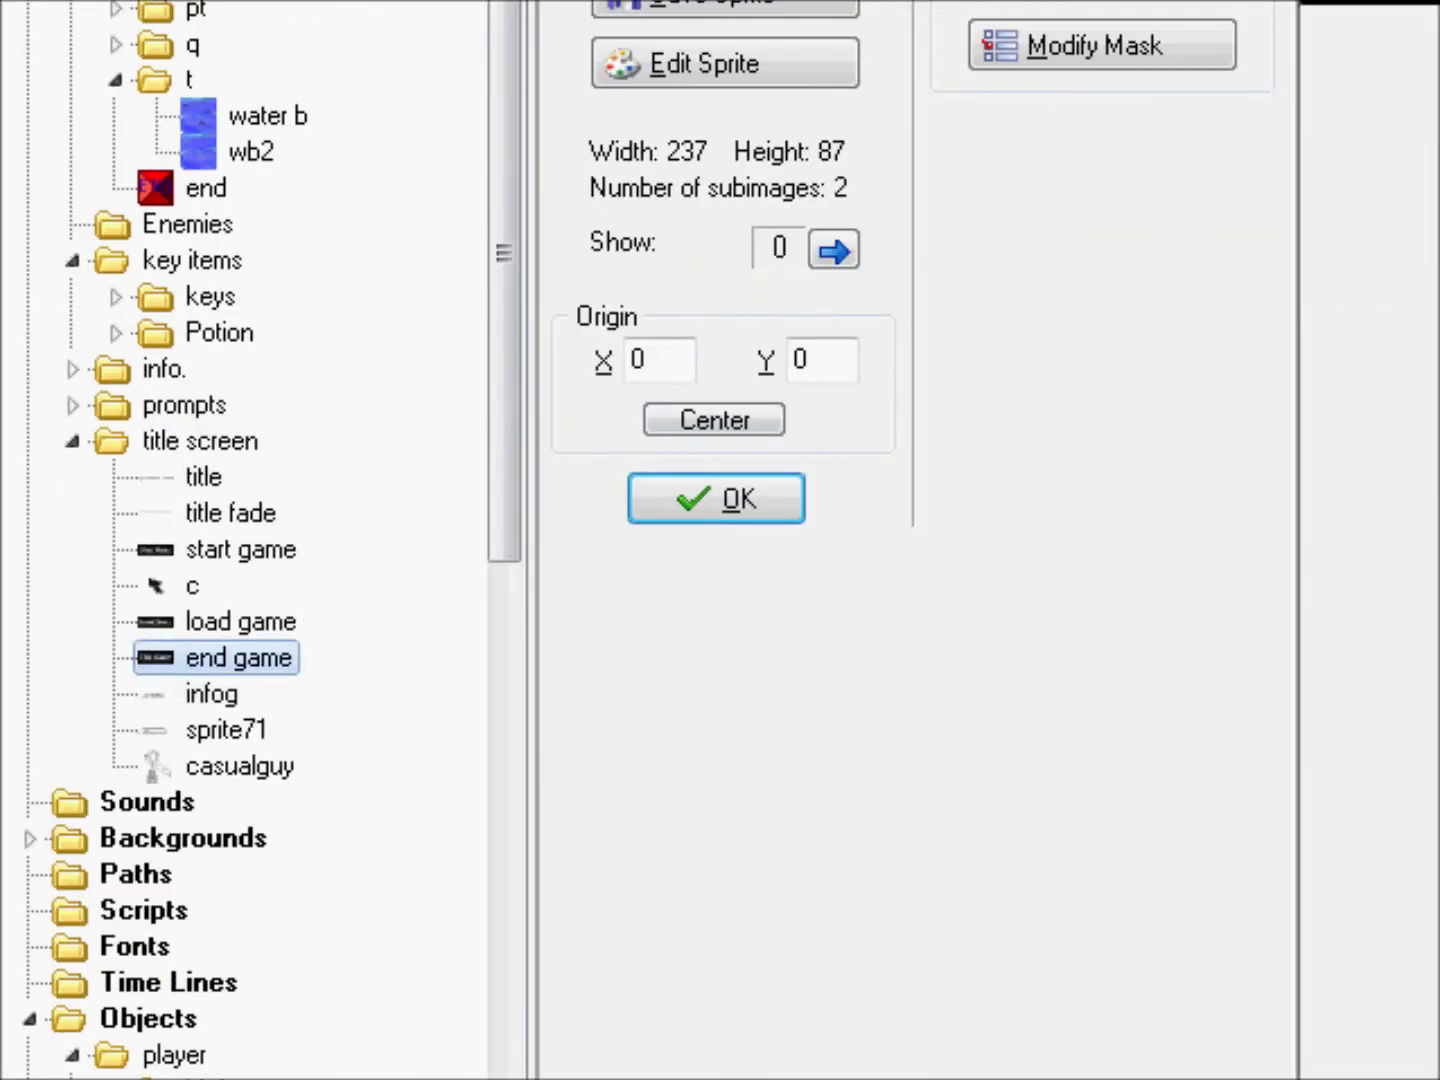
{"action": "left_click", "coordinate": [239, 622]}
{"action": "double_click", "coordinate": [240, 622]}
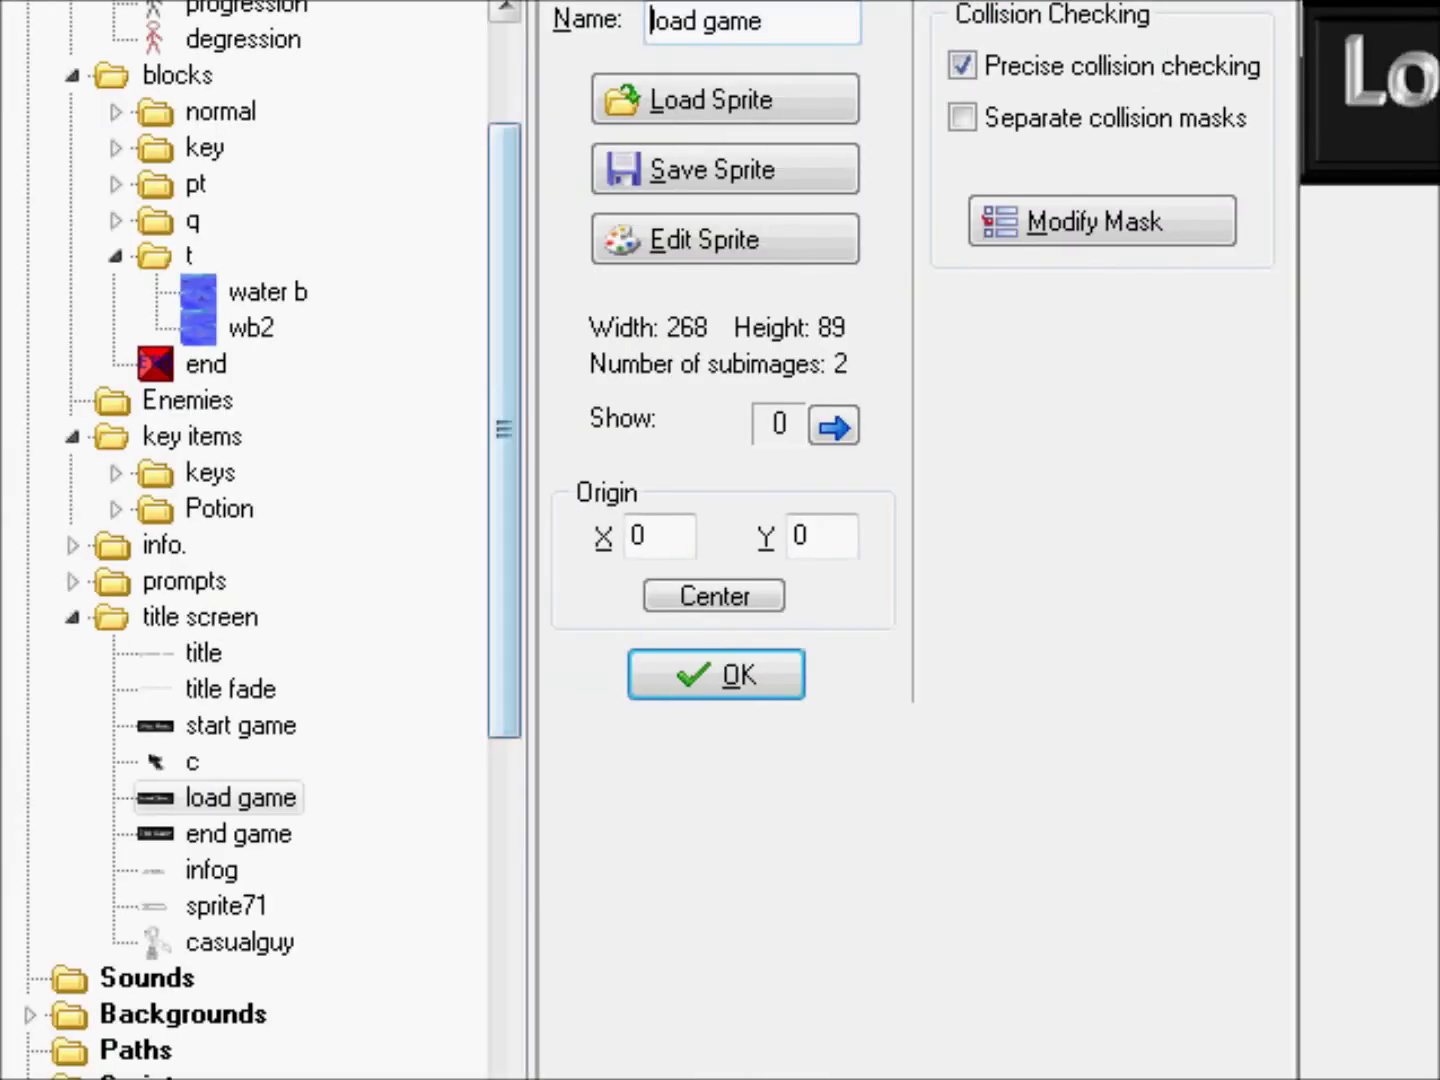
Expand the death folder under Rooms and open the properties of room d1-0.
{"action": "left_click_drag", "start_coordinate": [505, 253], "coordinate": [505, 859]}
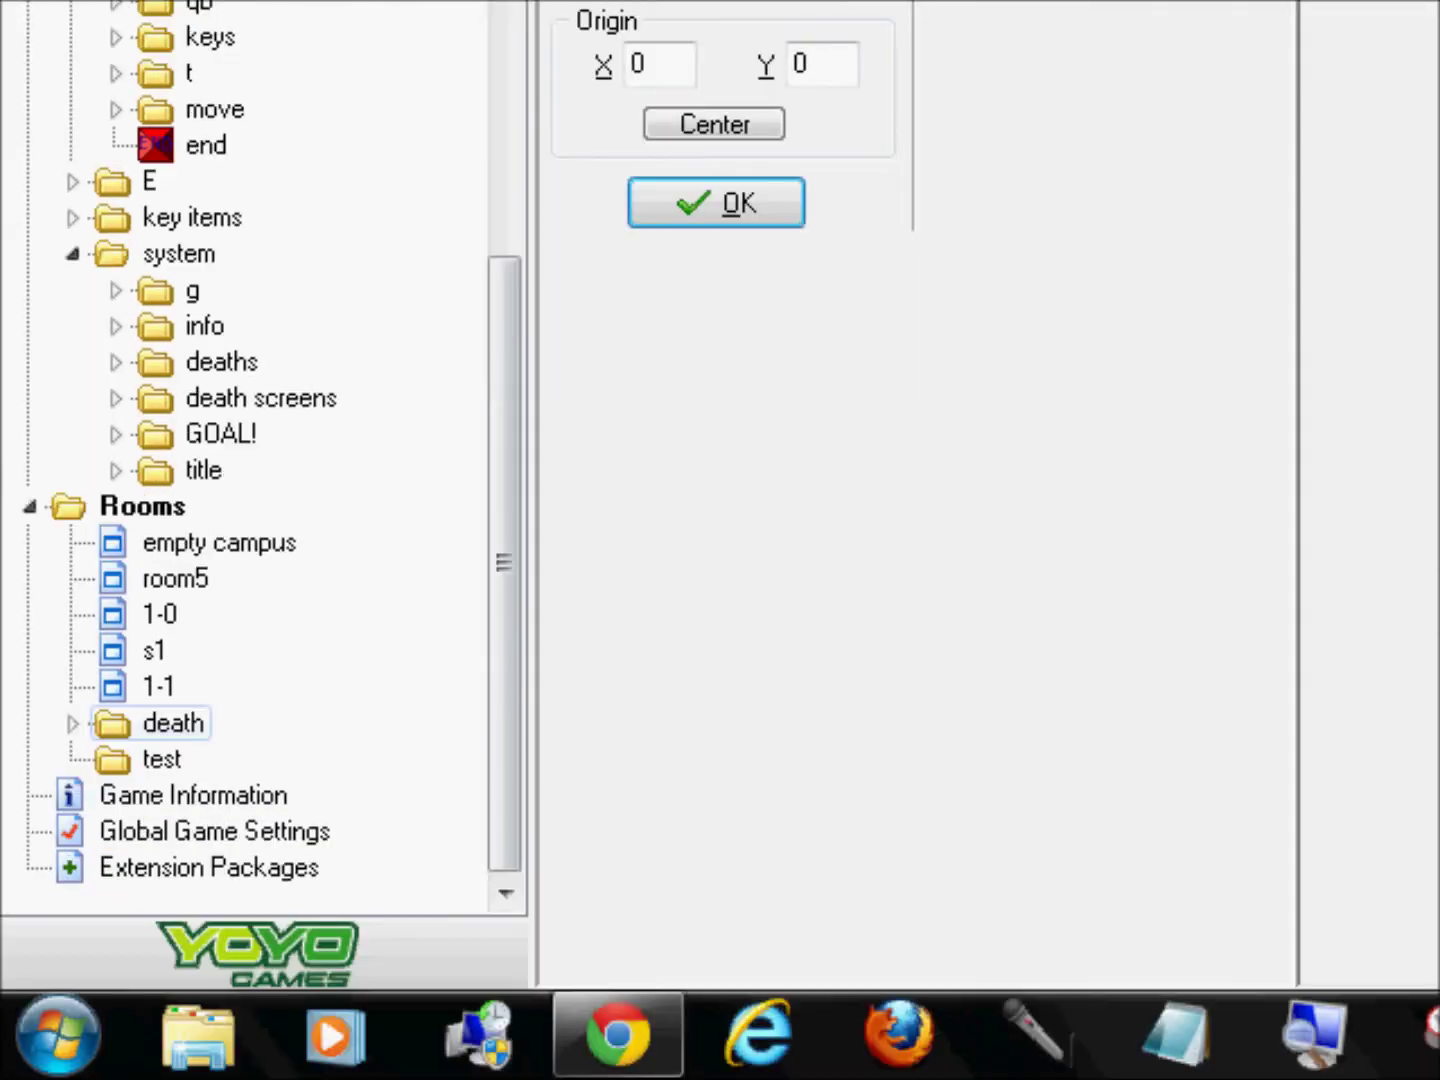
{"action": "left_click", "coordinate": [72, 723]}
{"action": "left_click", "coordinate": [73, 723]}
{"action": "left_click", "coordinate": [72, 723]}
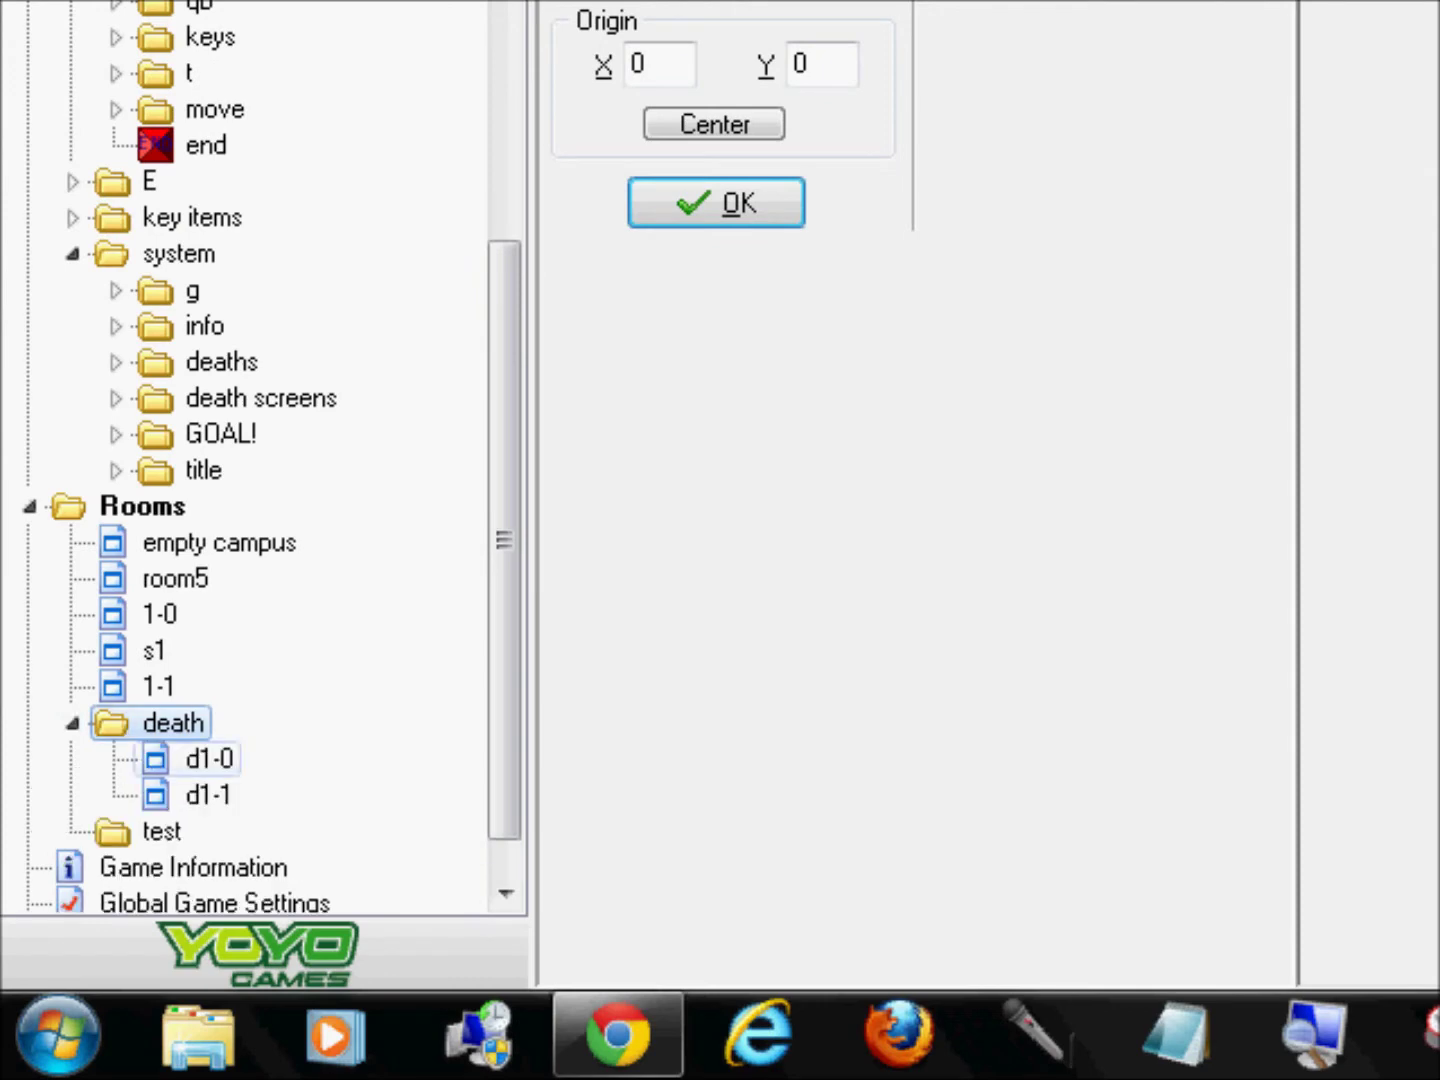
{"action": "double_click", "coordinate": [208, 759]}
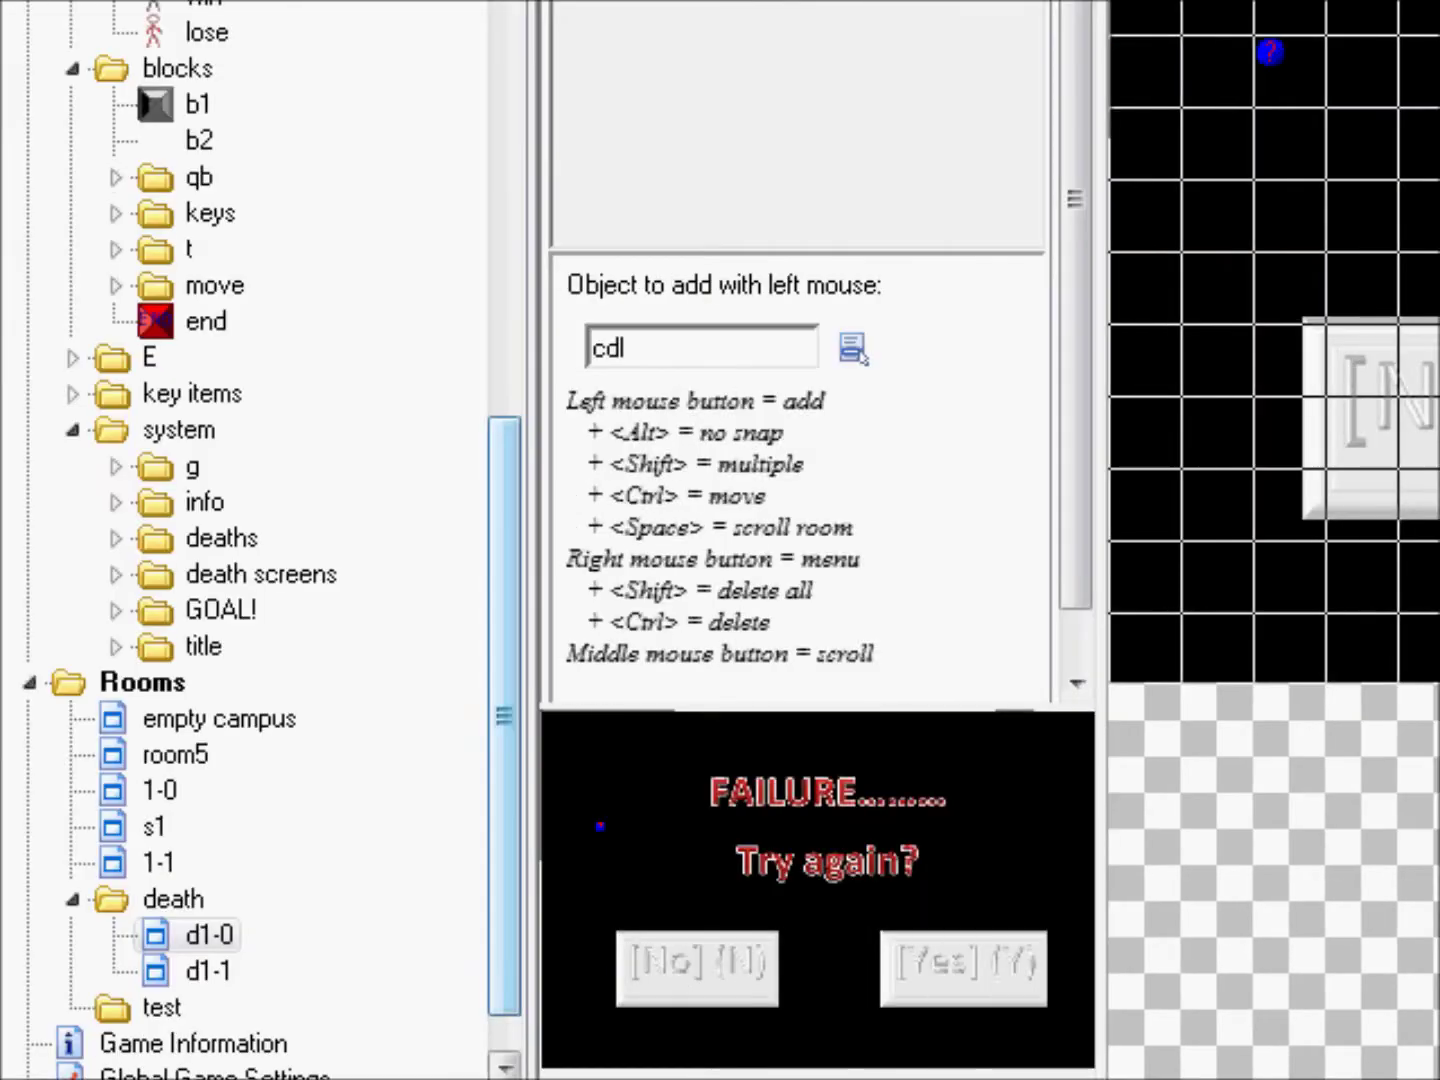
Collapse the Sprites, Objects and Rooms sections of the resource tree, including the Player sprite group and the death room folder.
{"action": "left_click_drag", "start_coordinate": [505, 717], "coordinate": [505, 383]}
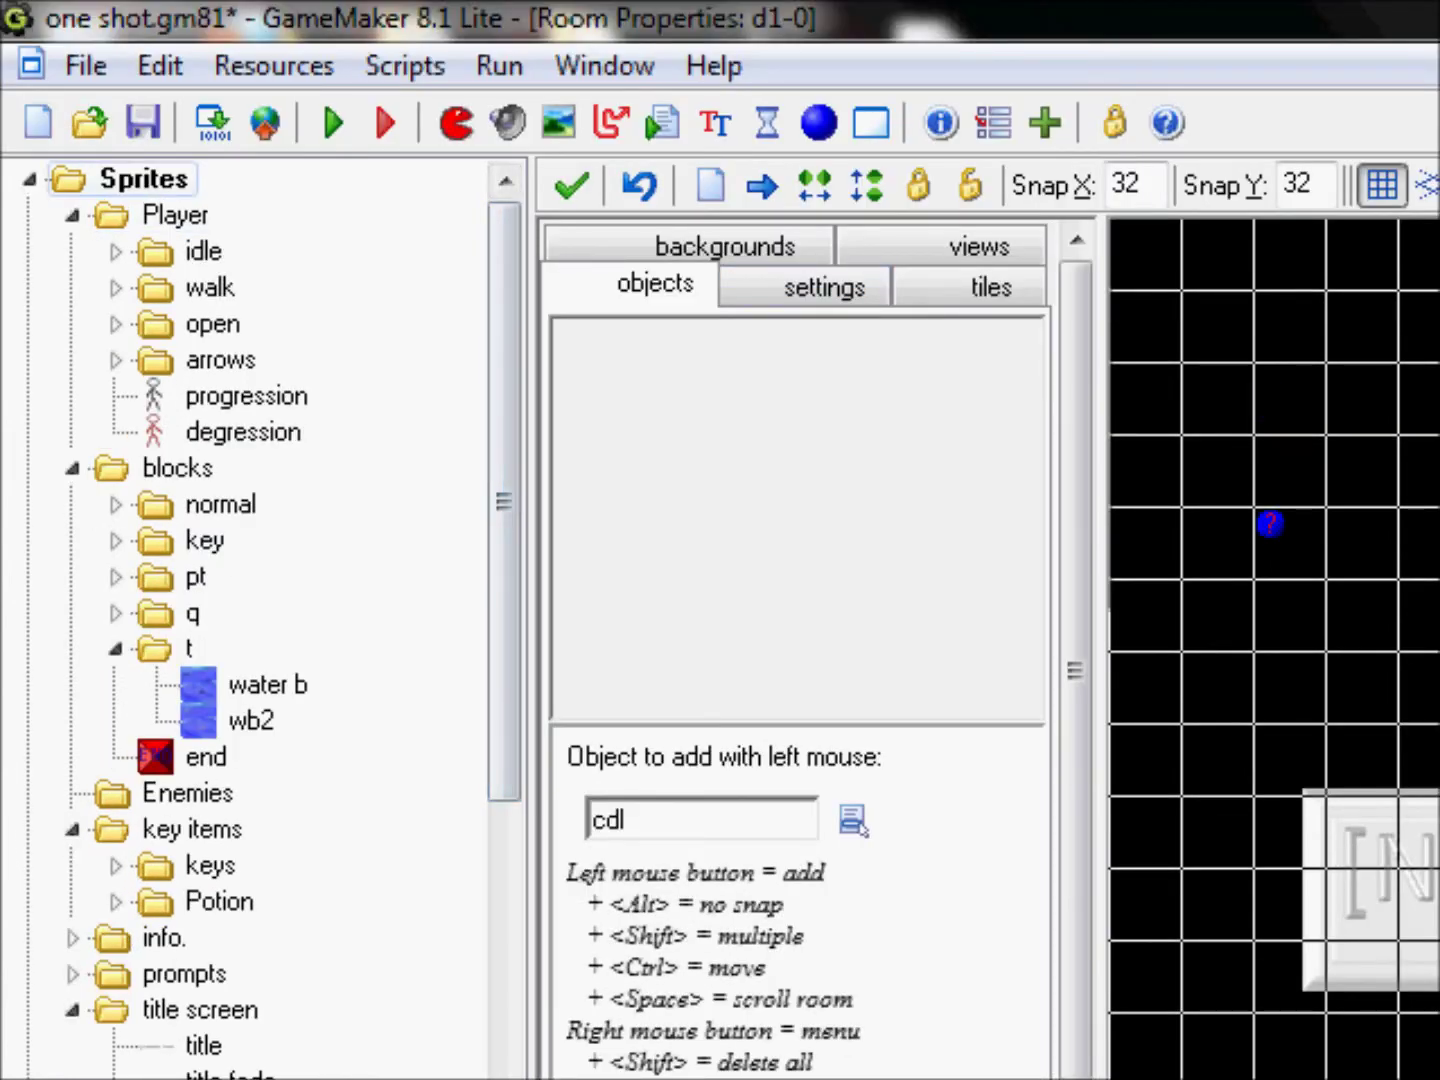
{"action": "left_click", "coordinate": [72, 215]}
{"action": "left_click", "coordinate": [72, 215]}
{"action": "left_click", "coordinate": [72, 215]}
{"action": "left_click", "coordinate": [72, 215]}
{"action": "left_click", "coordinate": [72, 215]}
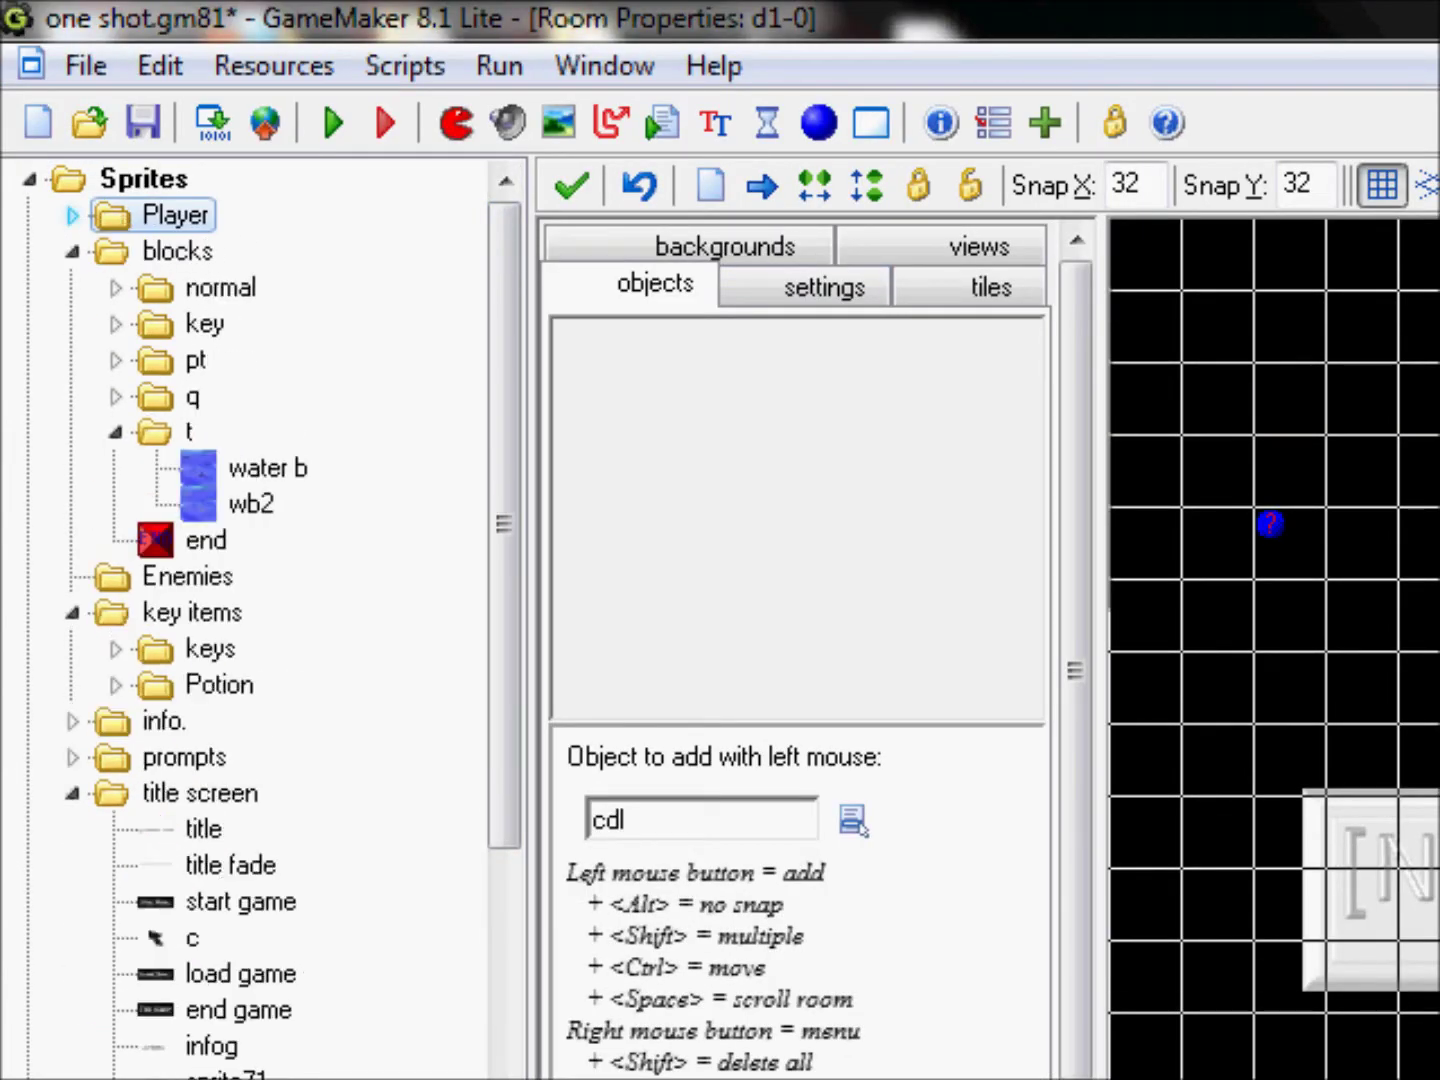
{"action": "left_click", "coordinate": [30, 178]}
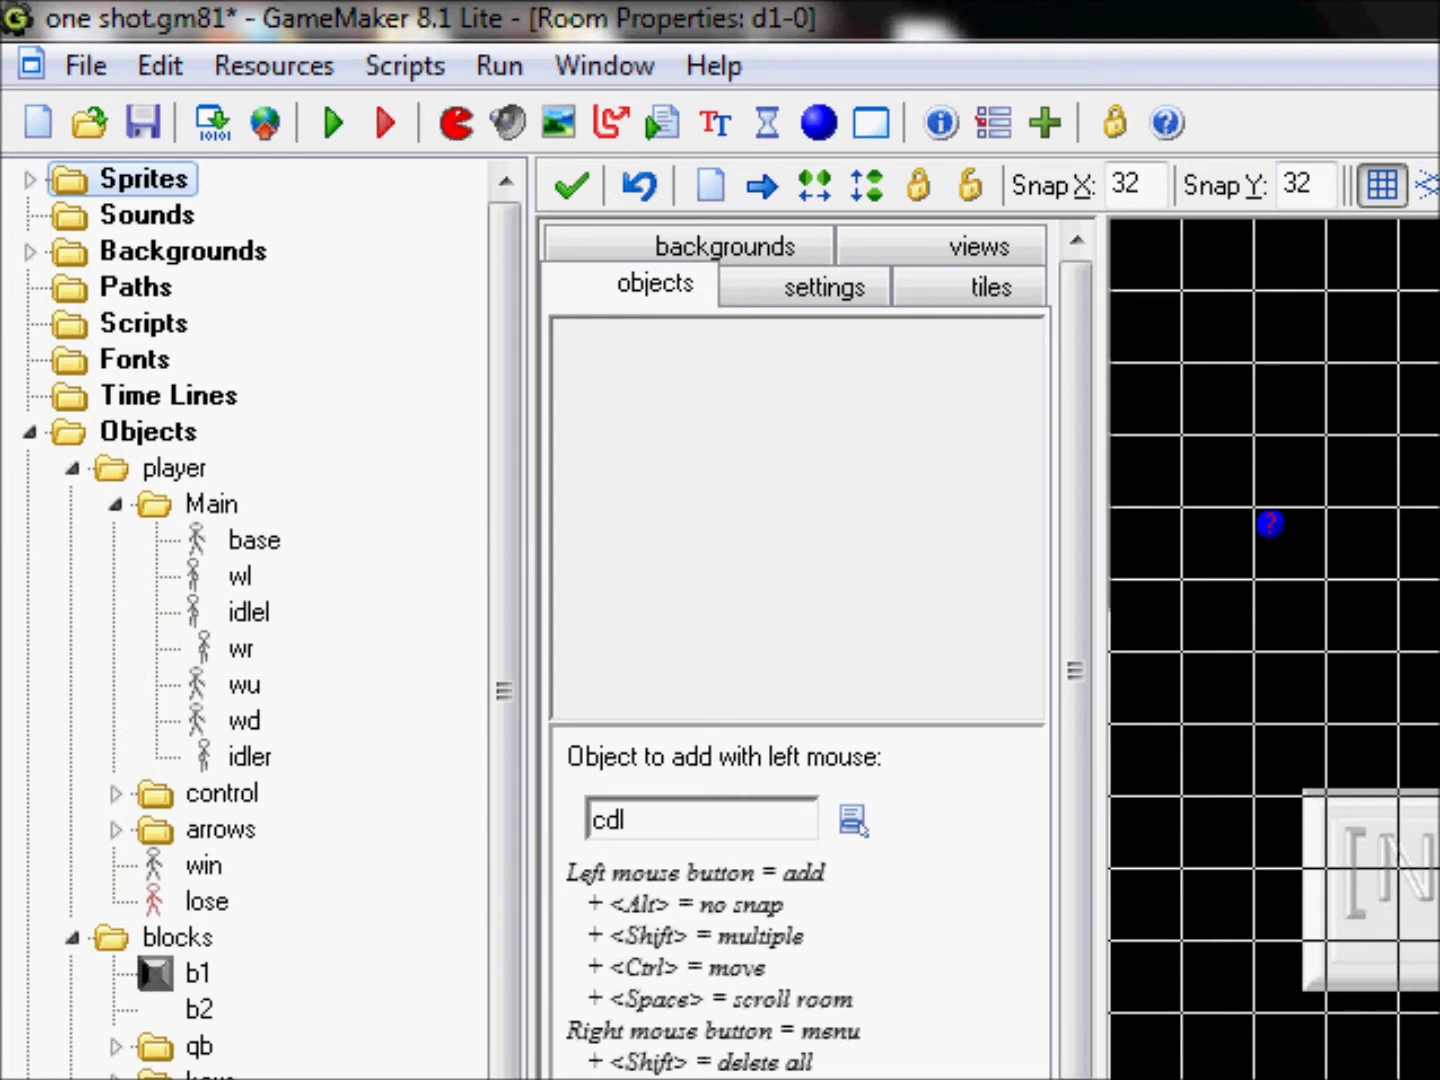
{"action": "left_click", "coordinate": [73, 469]}
{"action": "left_click", "coordinate": [29, 431]}
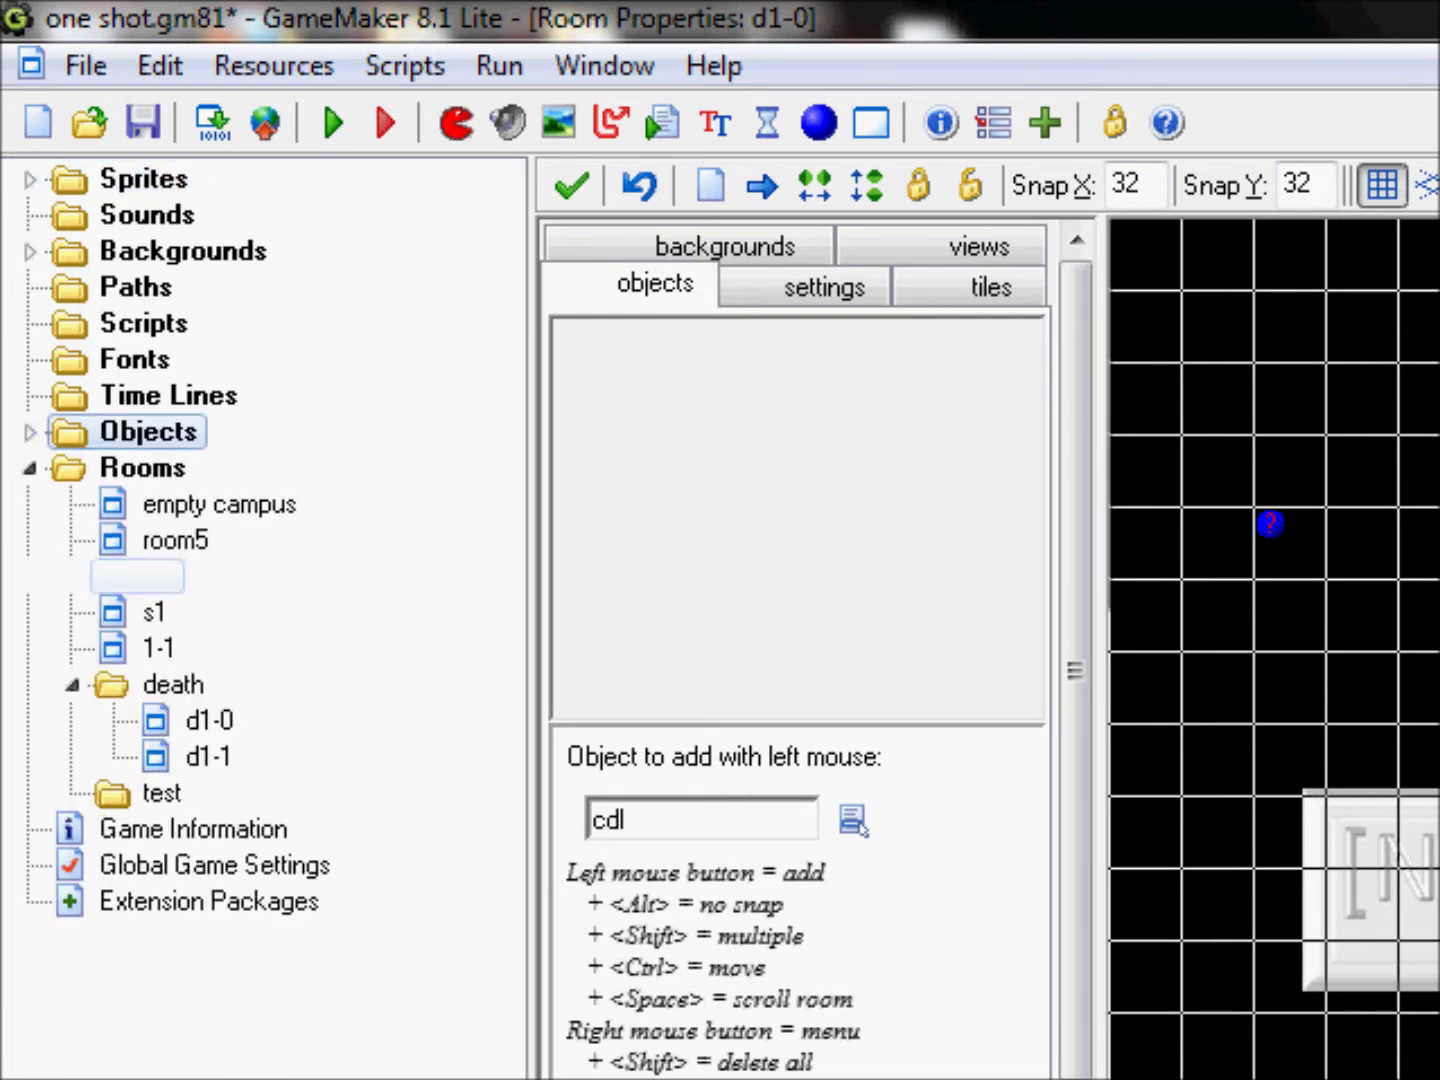
{"action": "left_click", "coordinate": [30, 467]}
{"action": "left_click", "coordinate": [29, 467]}
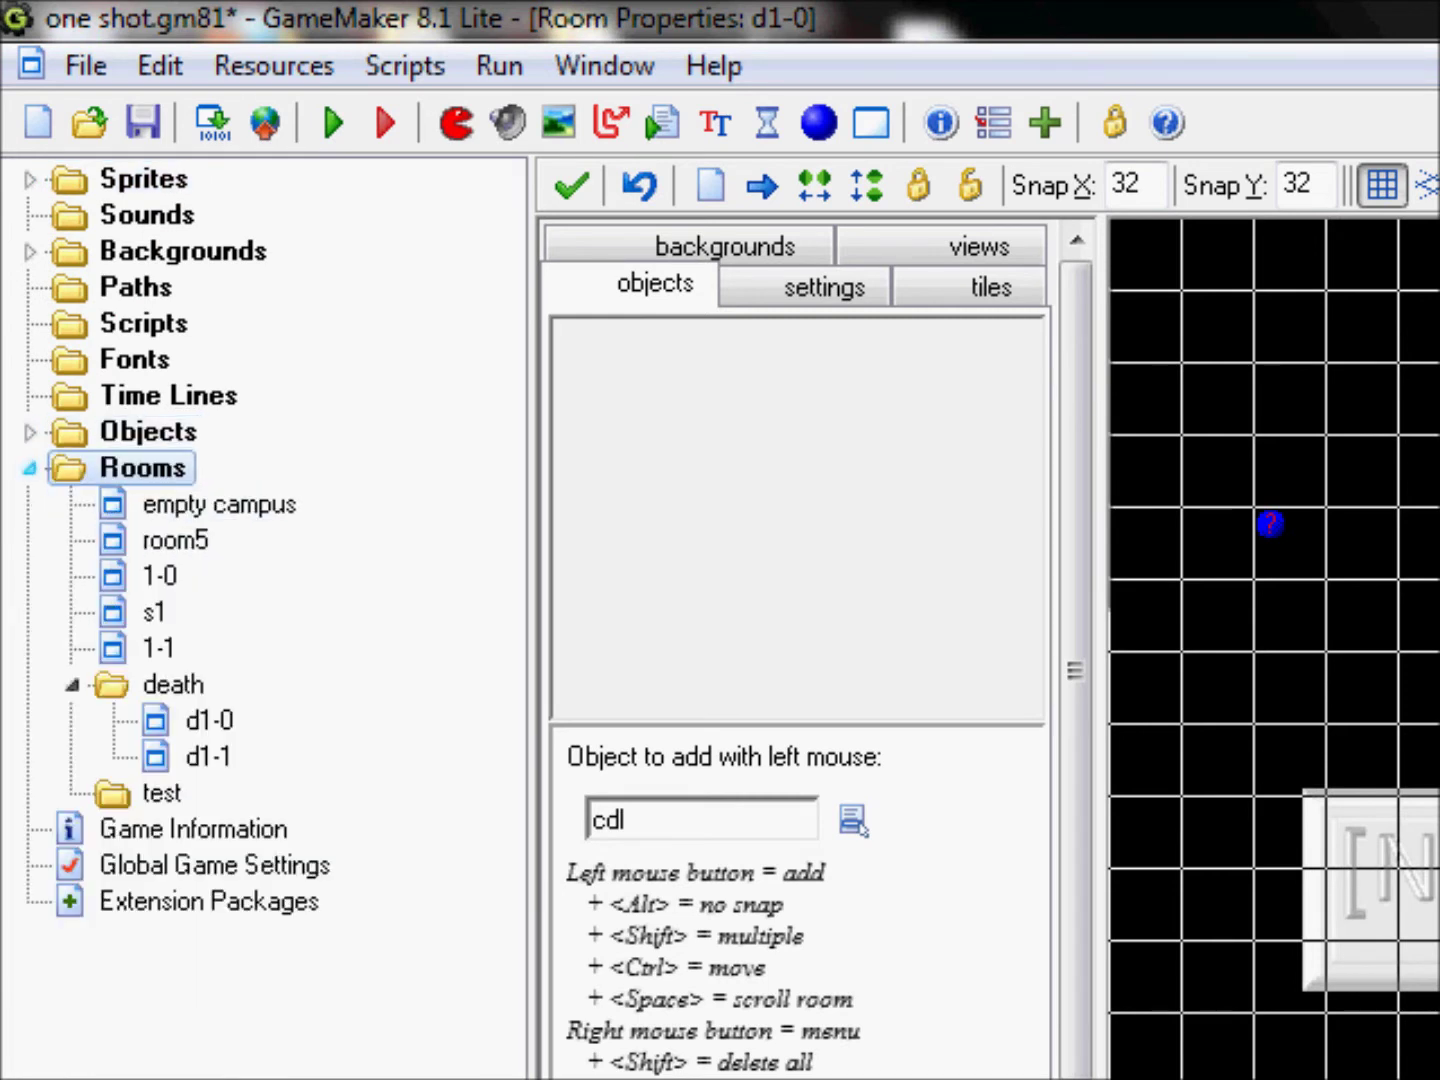
{"action": "double_click", "coordinate": [149, 686]}
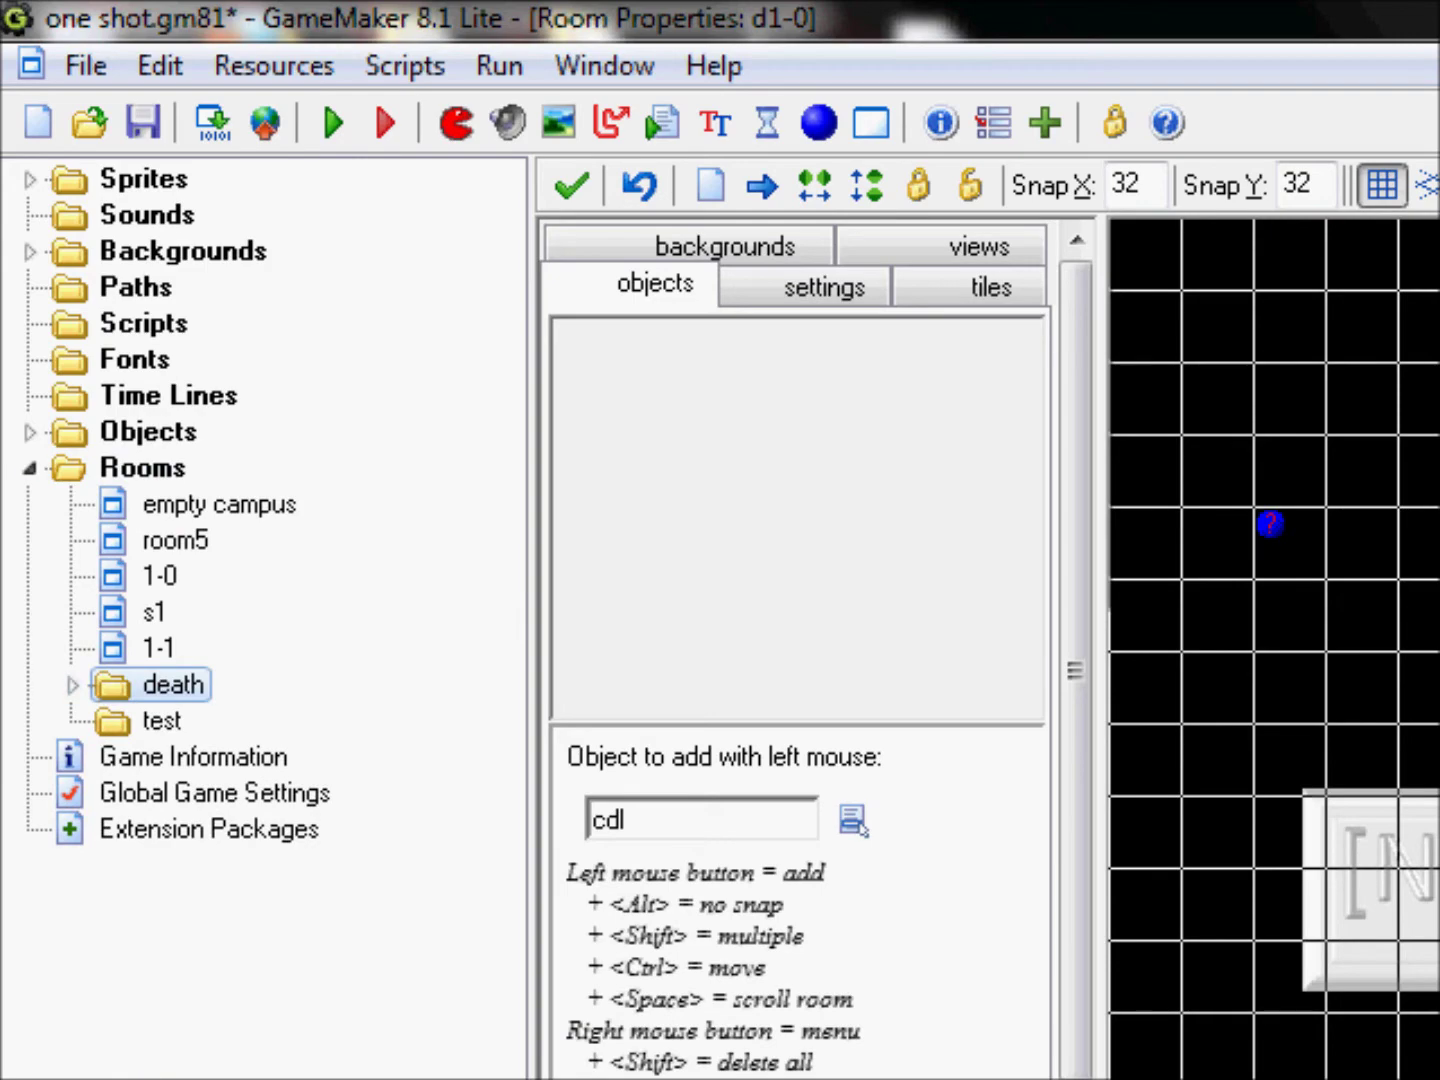
{"action": "left_click", "coordinate": [29, 467]}
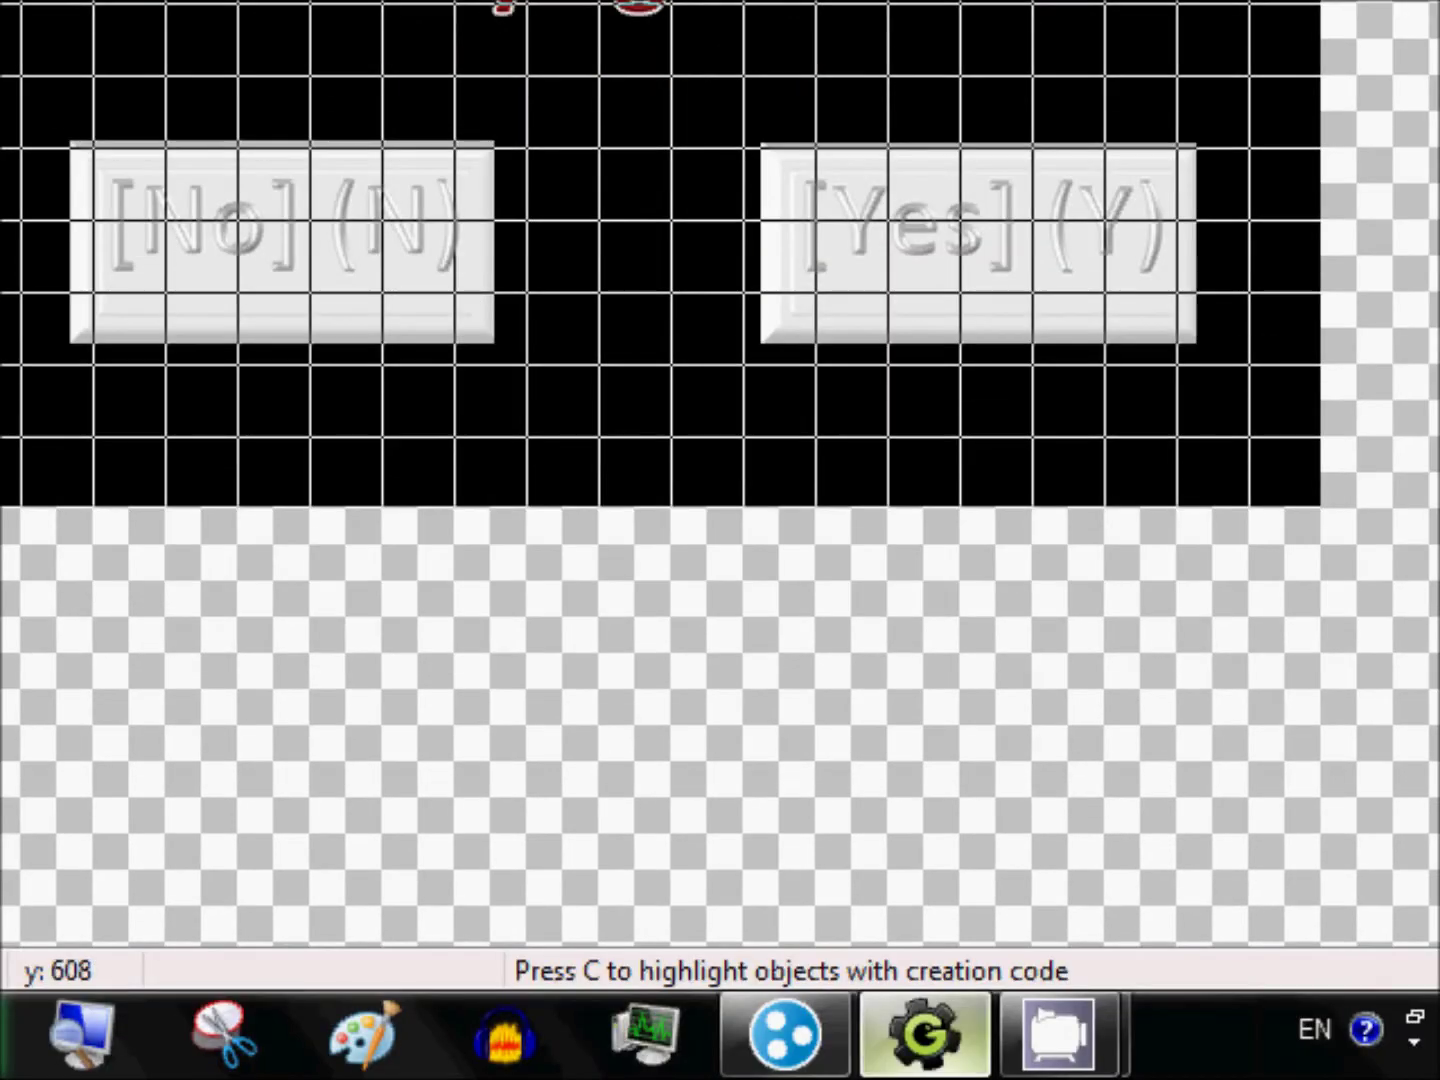
{"action": "left_click", "coordinate": [925, 1036]}
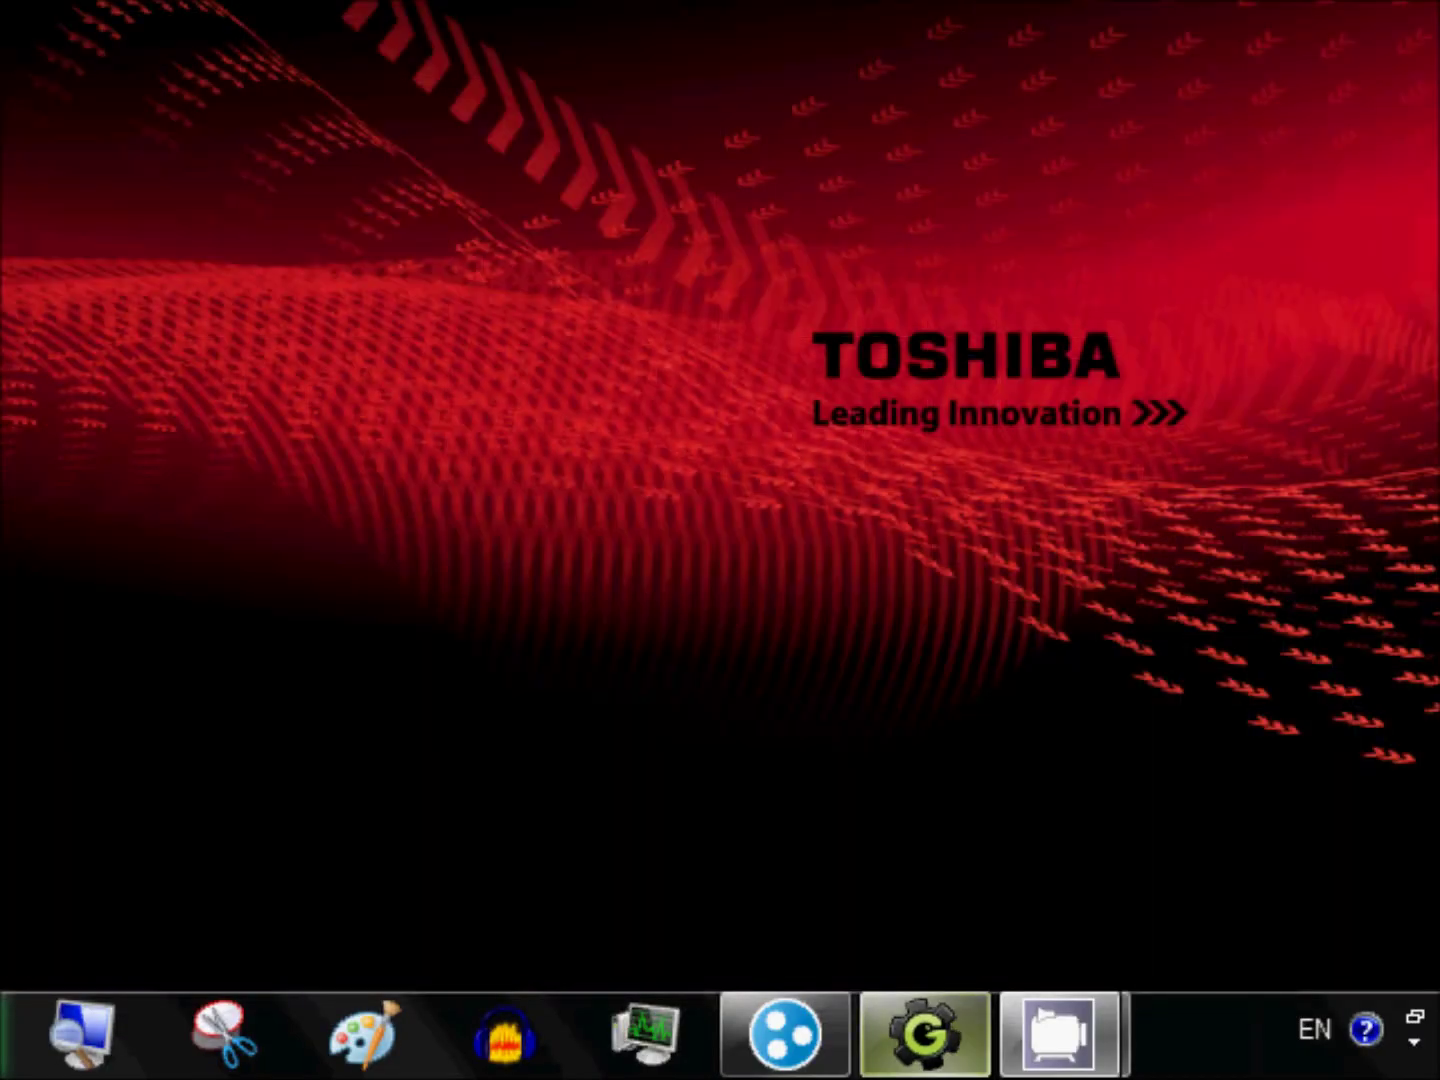
{"action": "left_click", "coordinate": [925, 1036]}
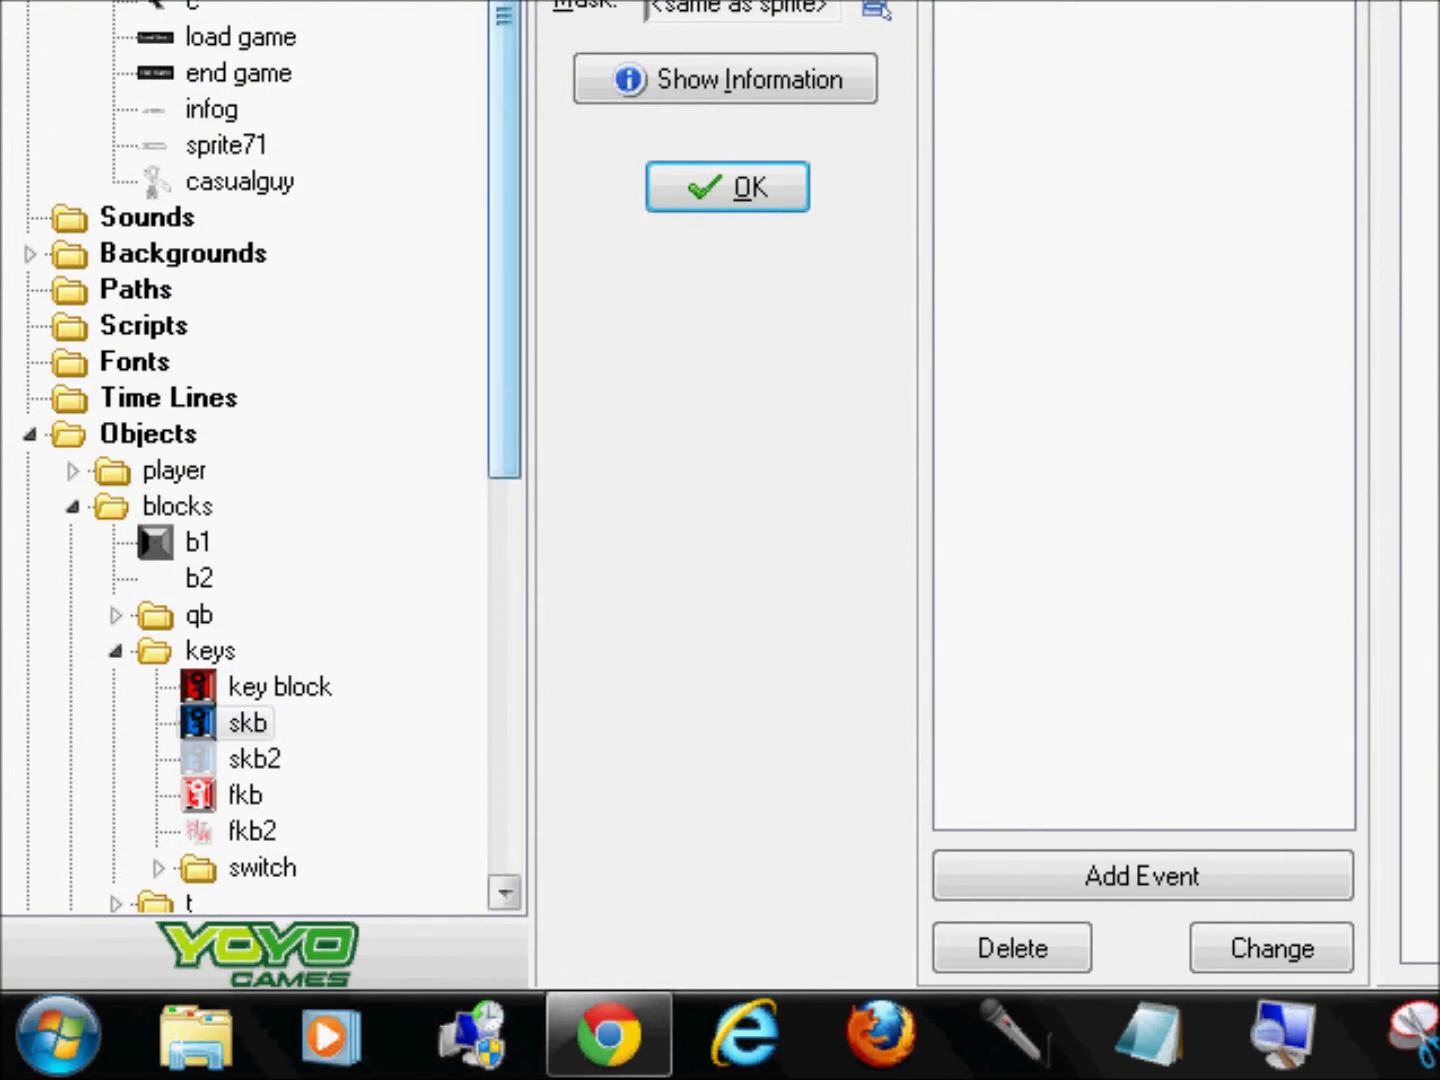
Review the skb key block's properties, open the skb2 object, and expand the switch group under keys.
{"action": "left_click_drag", "start_coordinate": [505, 330], "coordinate": [505, 427]}
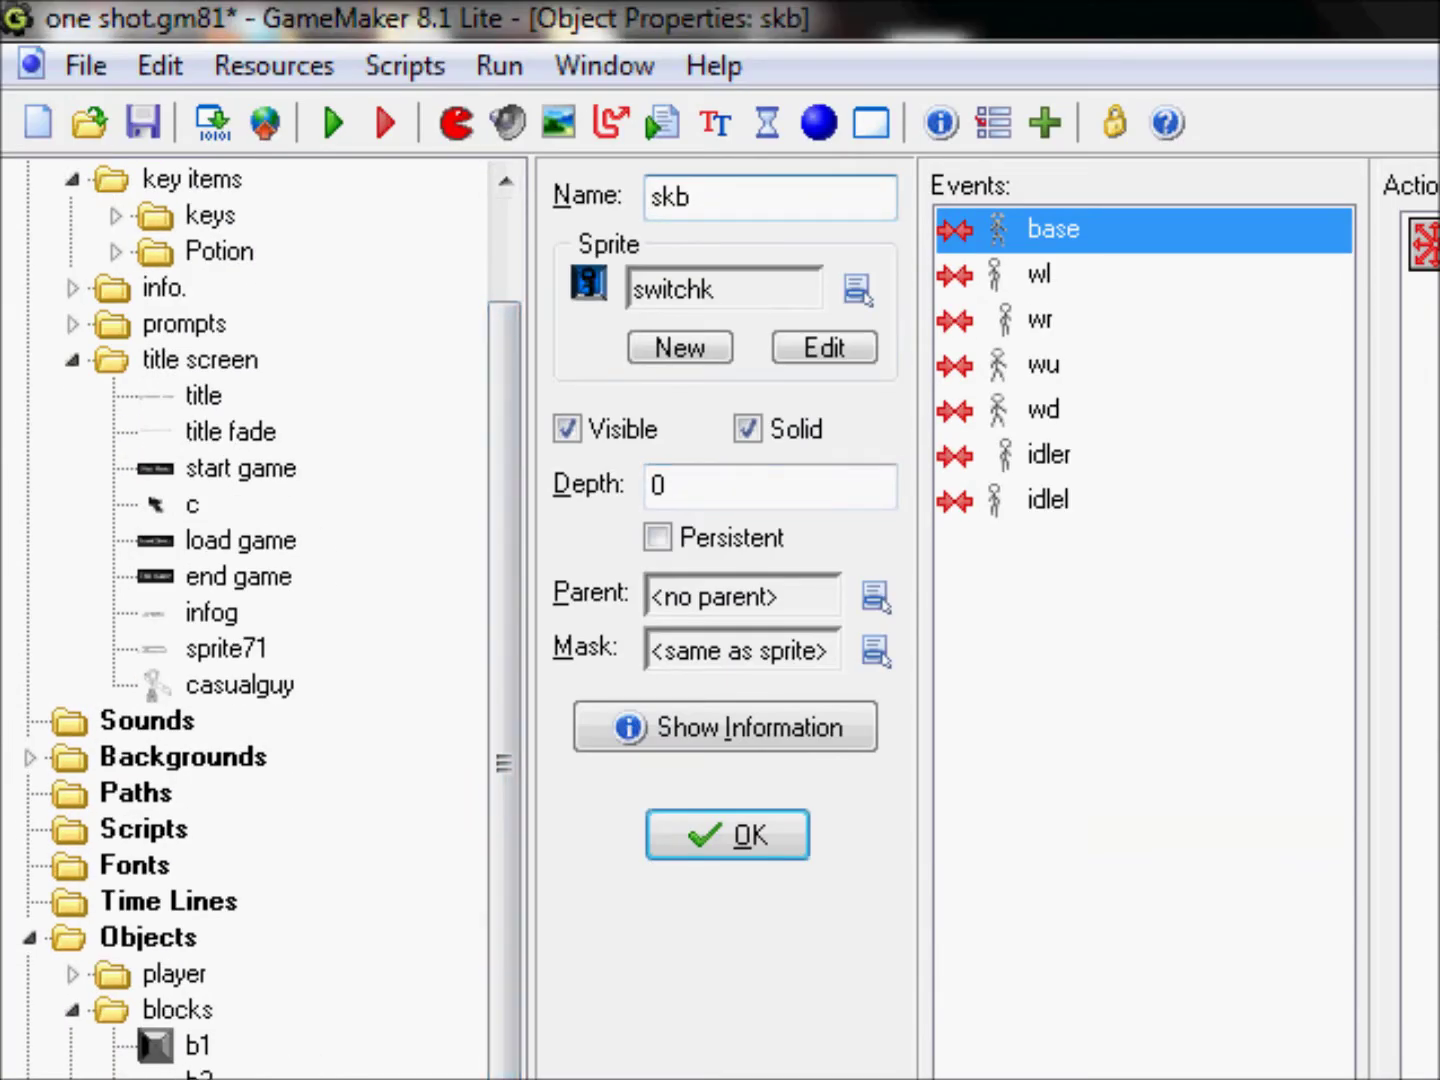
{"action": "left_click_drag", "start_coordinate": [505, 763], "coordinate": [506, 1006]}
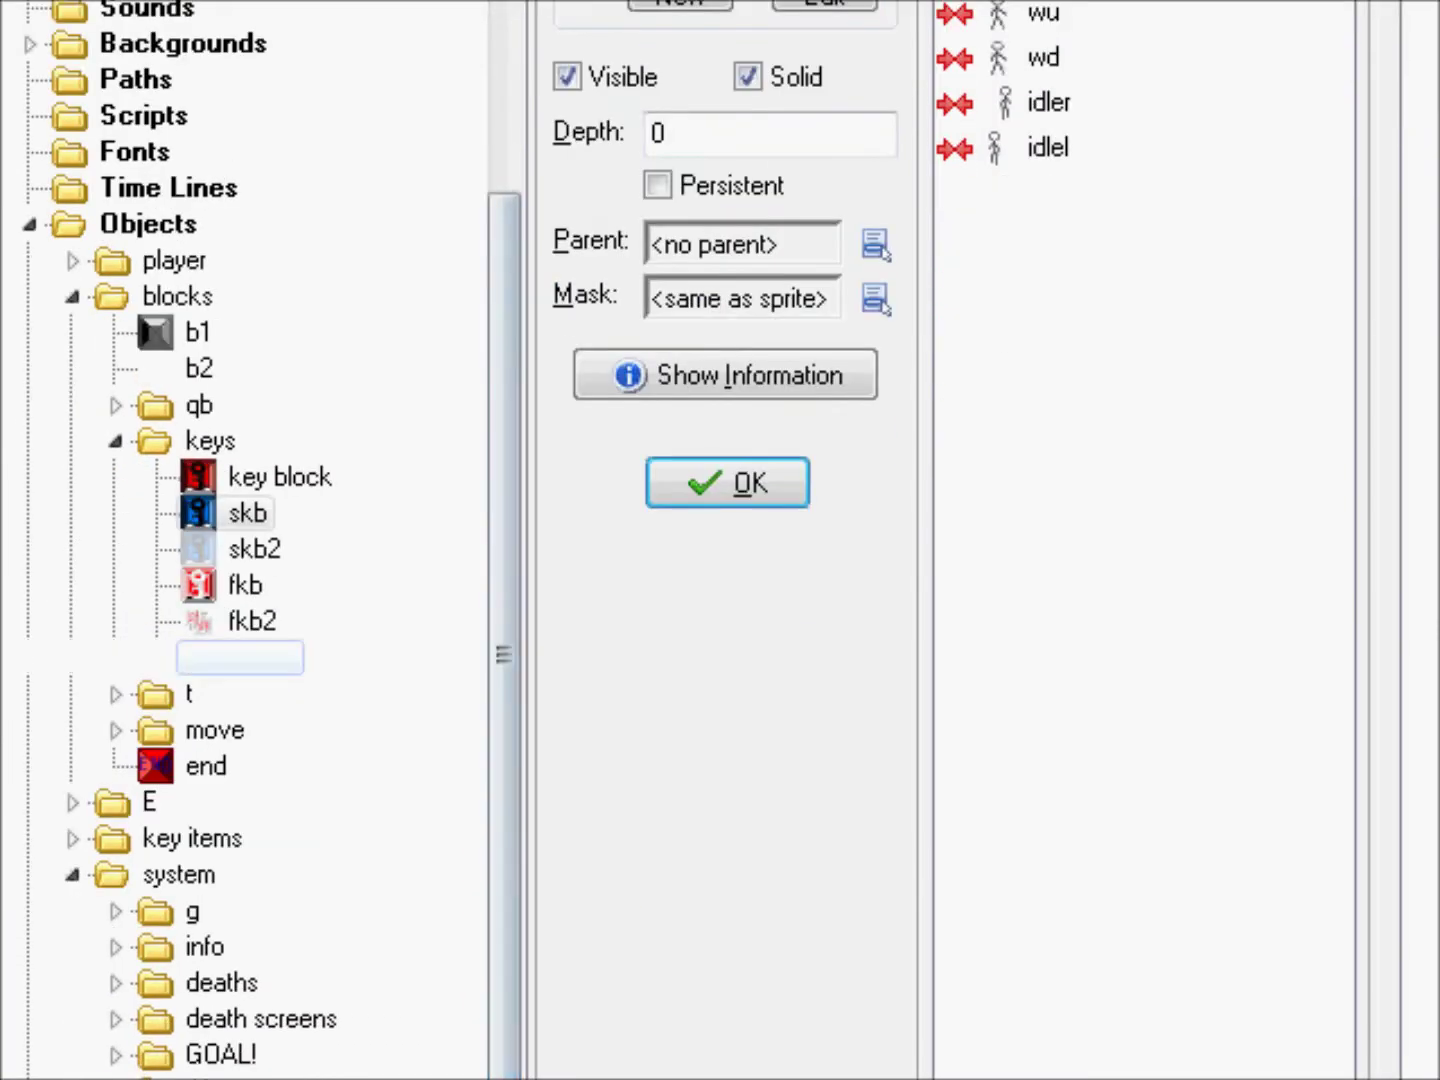
{"action": "double_click", "coordinate": [252, 549]}
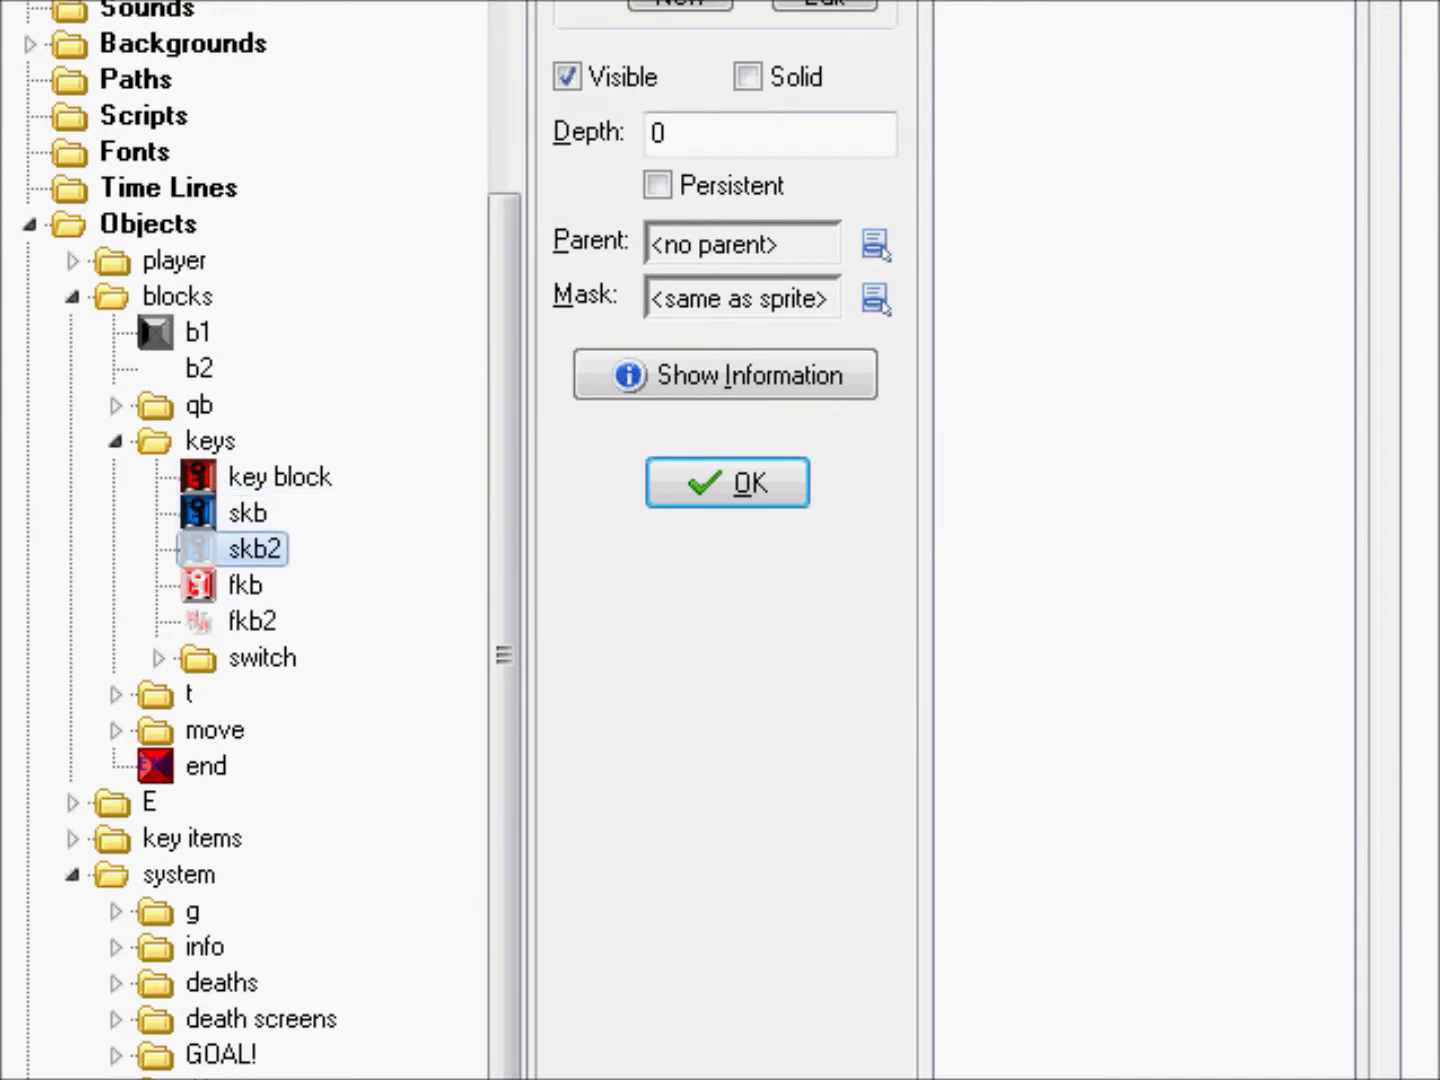
{"action": "double_click", "coordinate": [257, 658]}
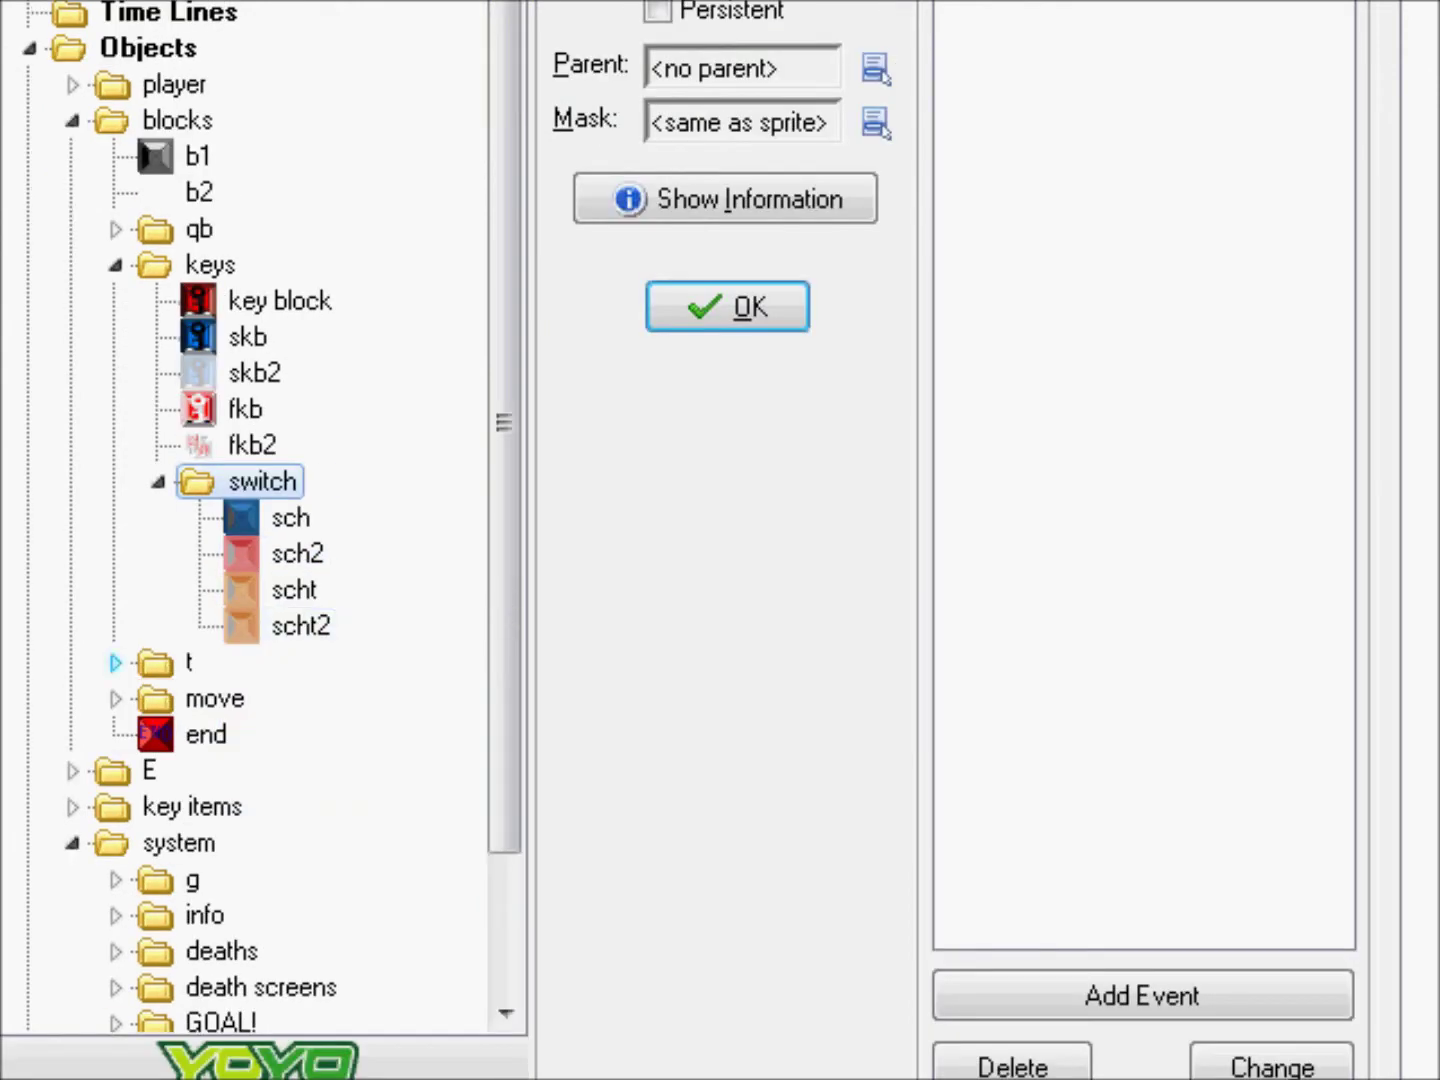
Expand the t group of block objects and look through its bh, bv, water n and water objects.
{"action": "left_click", "coordinate": [115, 661]}
{"action": "double_click", "coordinate": [242, 806]}
{"action": "left_click", "coordinate": [242, 770]}
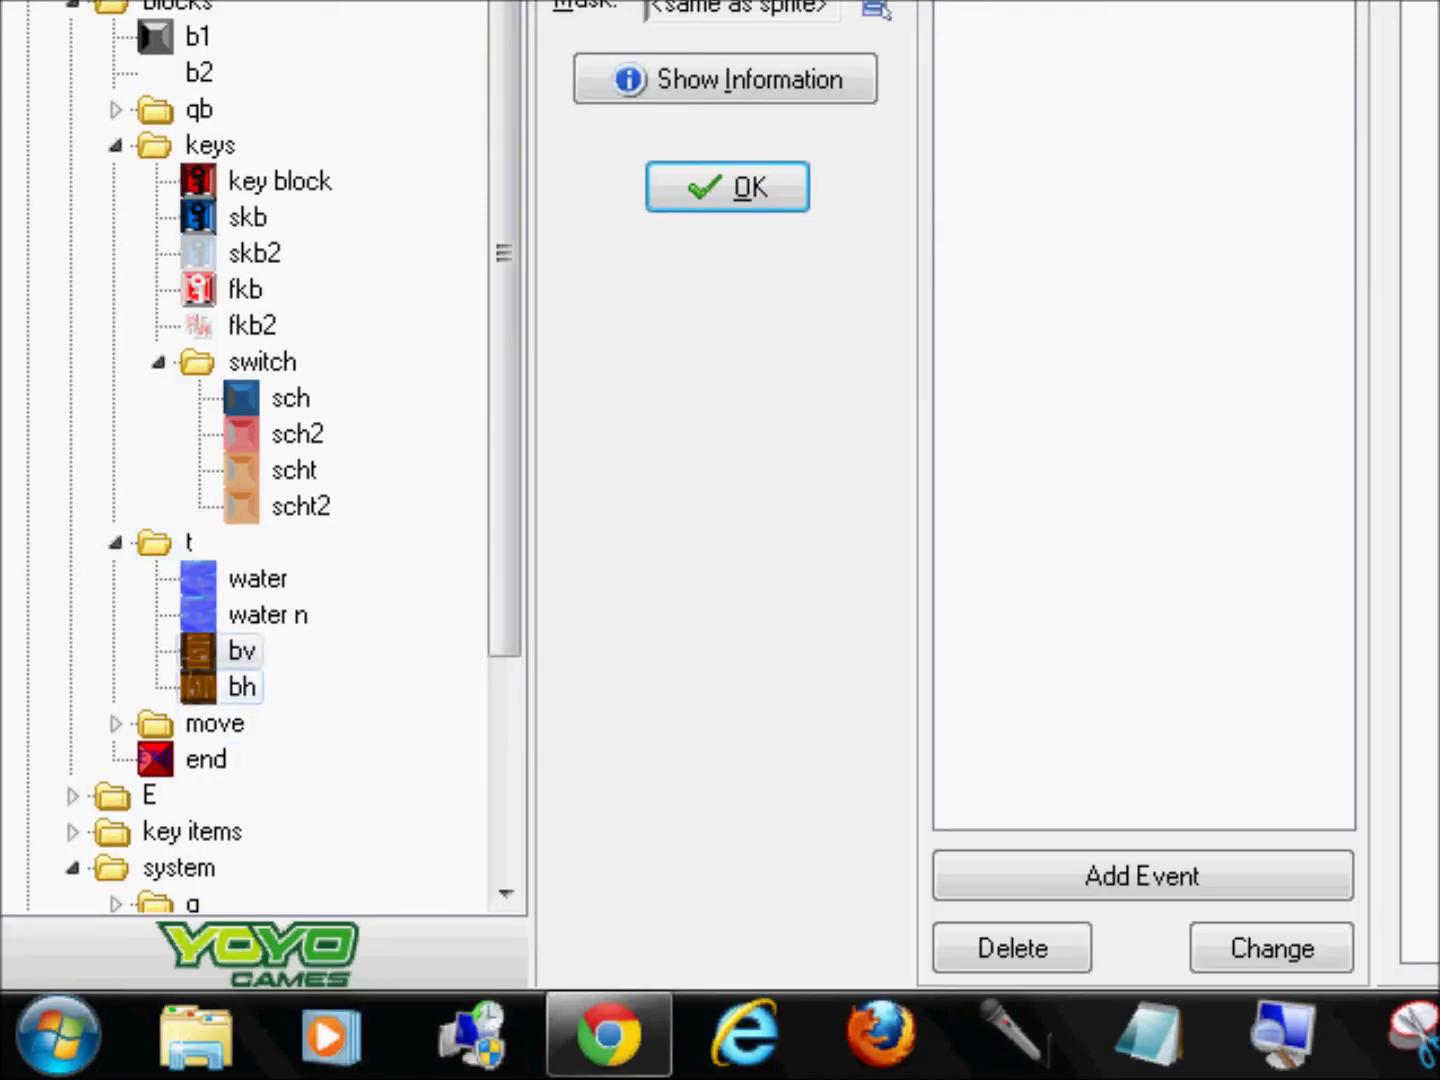
{"action": "double_click", "coordinate": [268, 615]}
{"action": "left_click", "coordinate": [257, 580]}
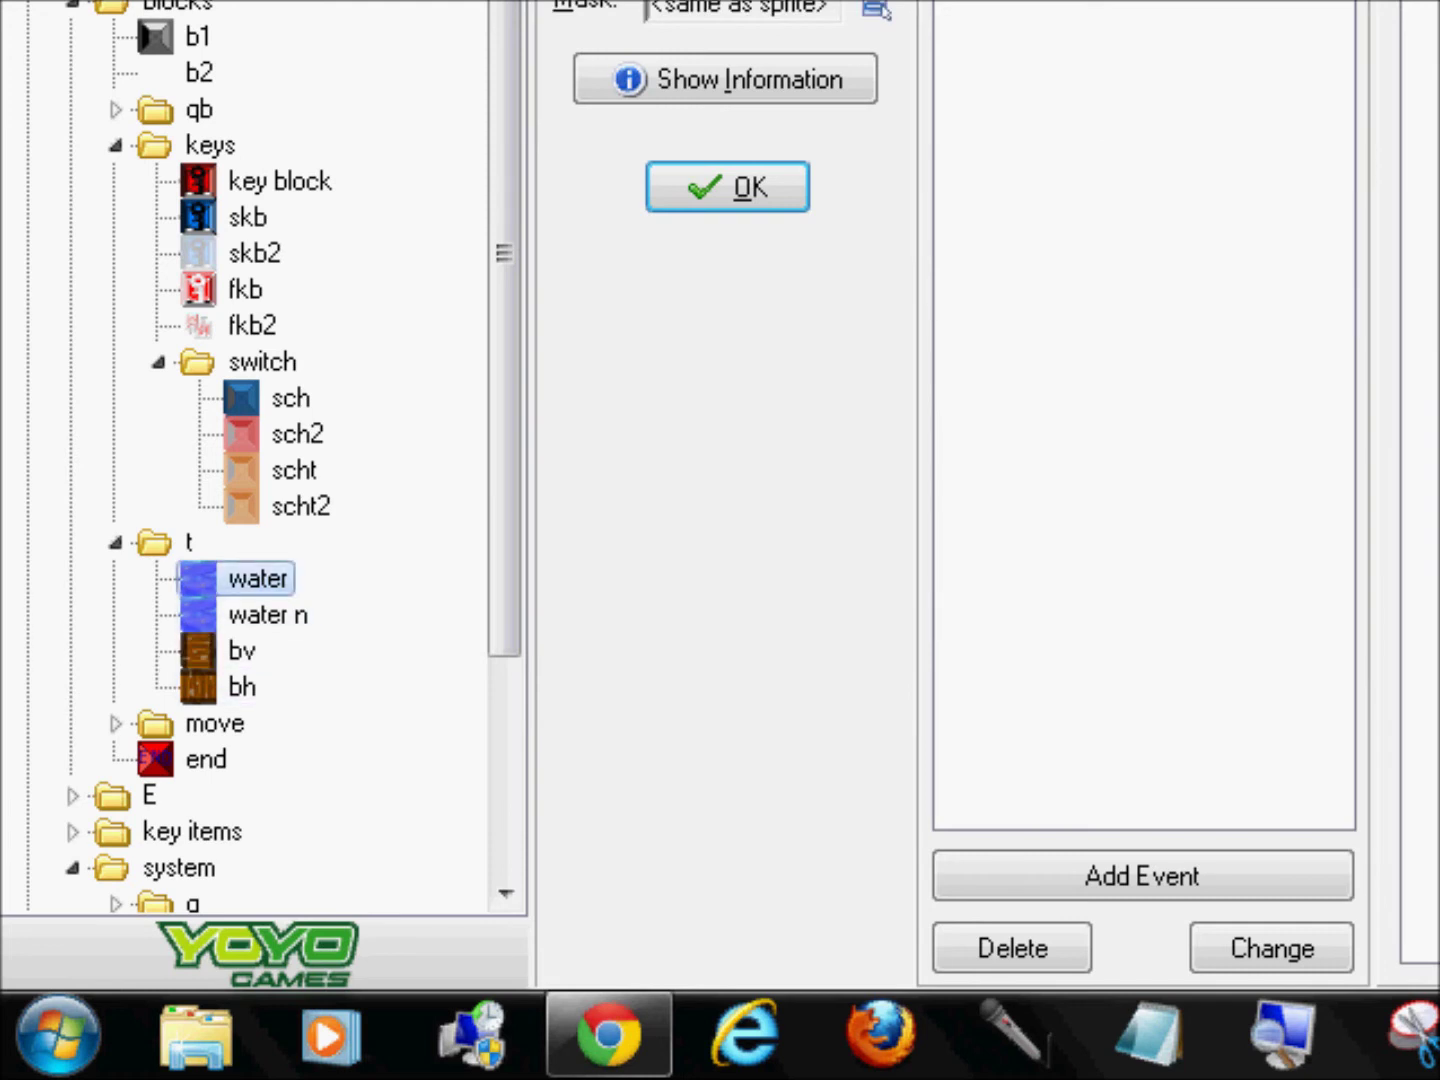
{"action": "double_click", "coordinate": [268, 616]}
{"action": "left_click", "coordinate": [258, 579]}
Collapse the t group in the blocks folder under Objects and delete it.
{"action": "left_click", "coordinate": [115, 542]}
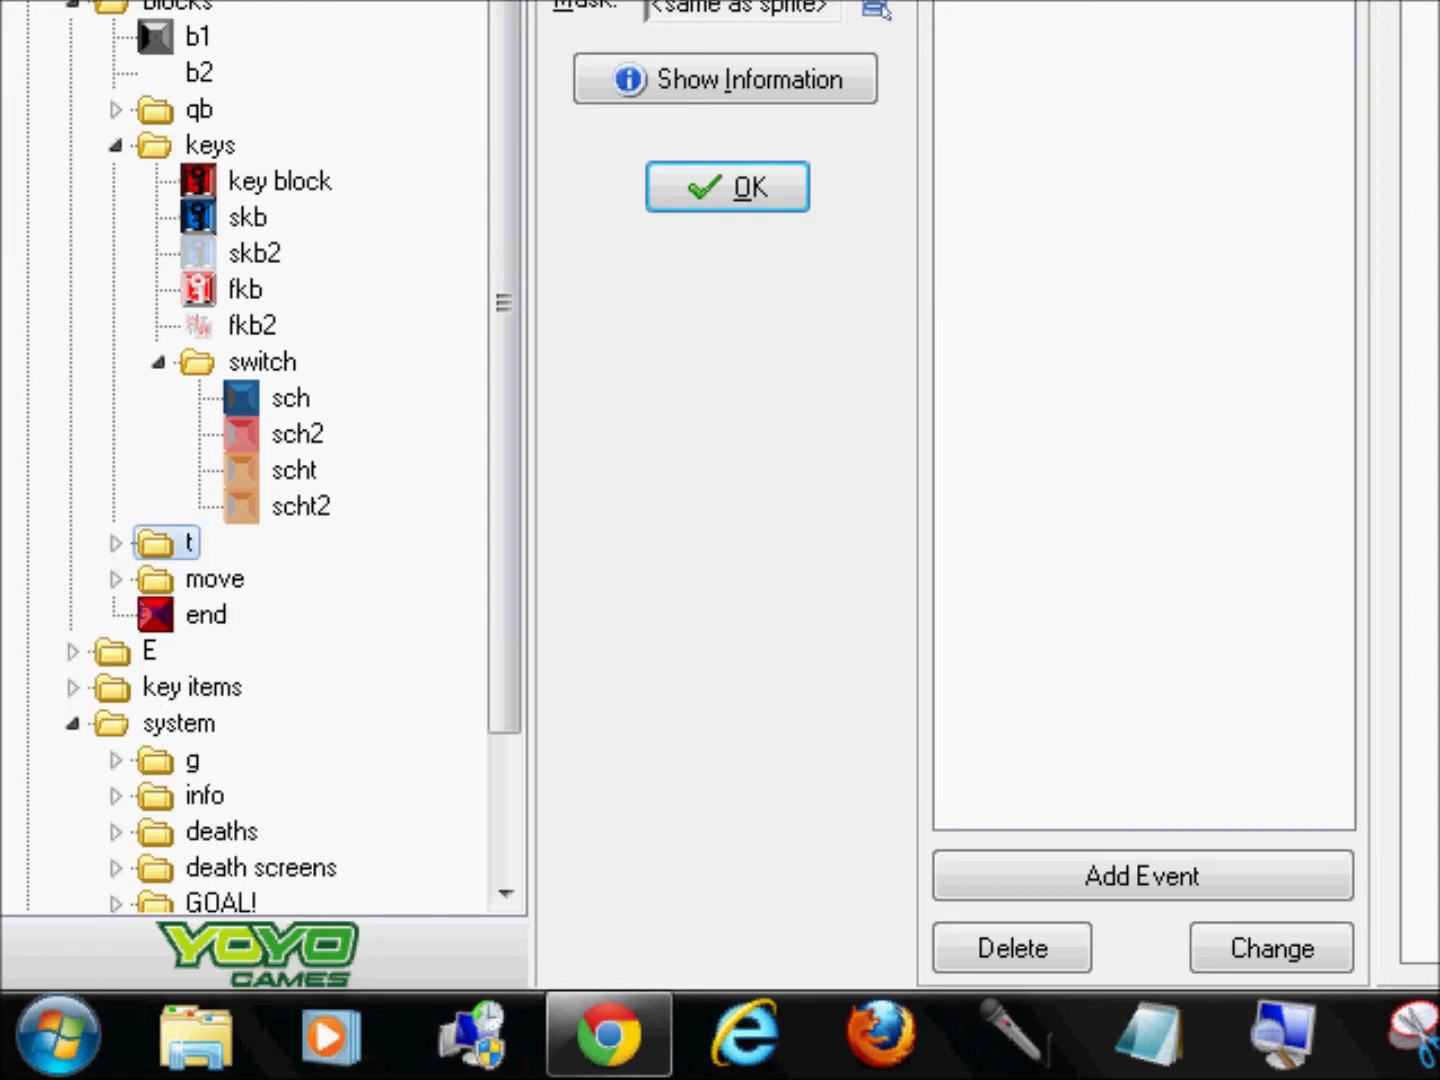
{"action": "right_click", "coordinate": [155, 545]}
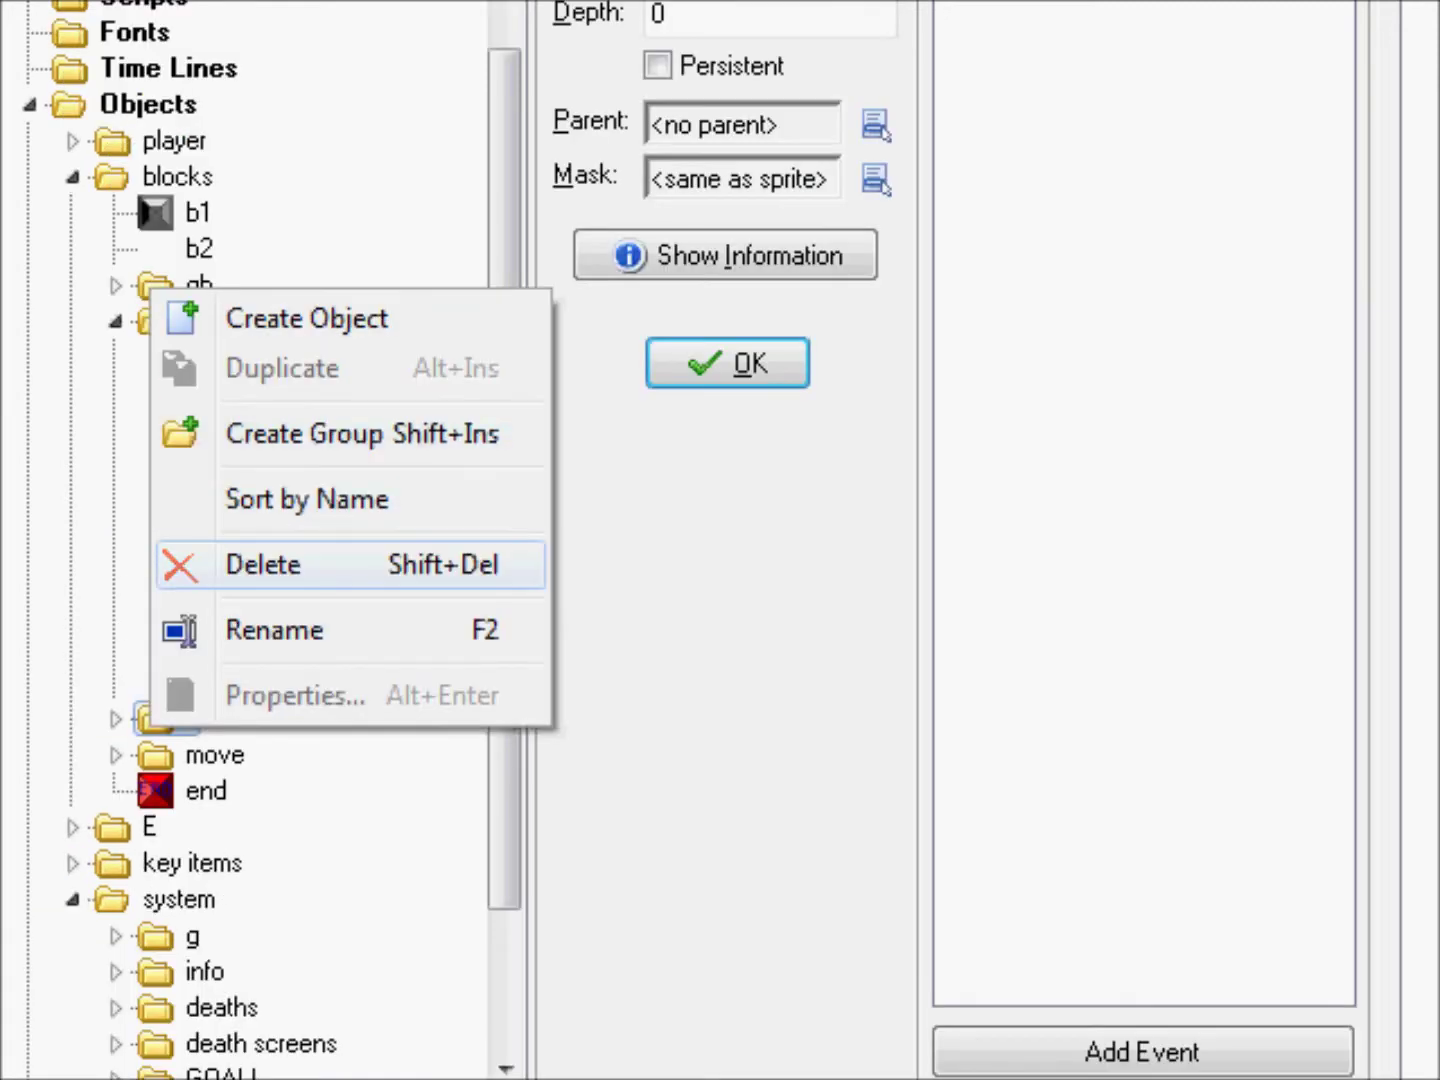
{"action": "left_click", "coordinate": [264, 388]}
{"action": "key", "text": "Return"}
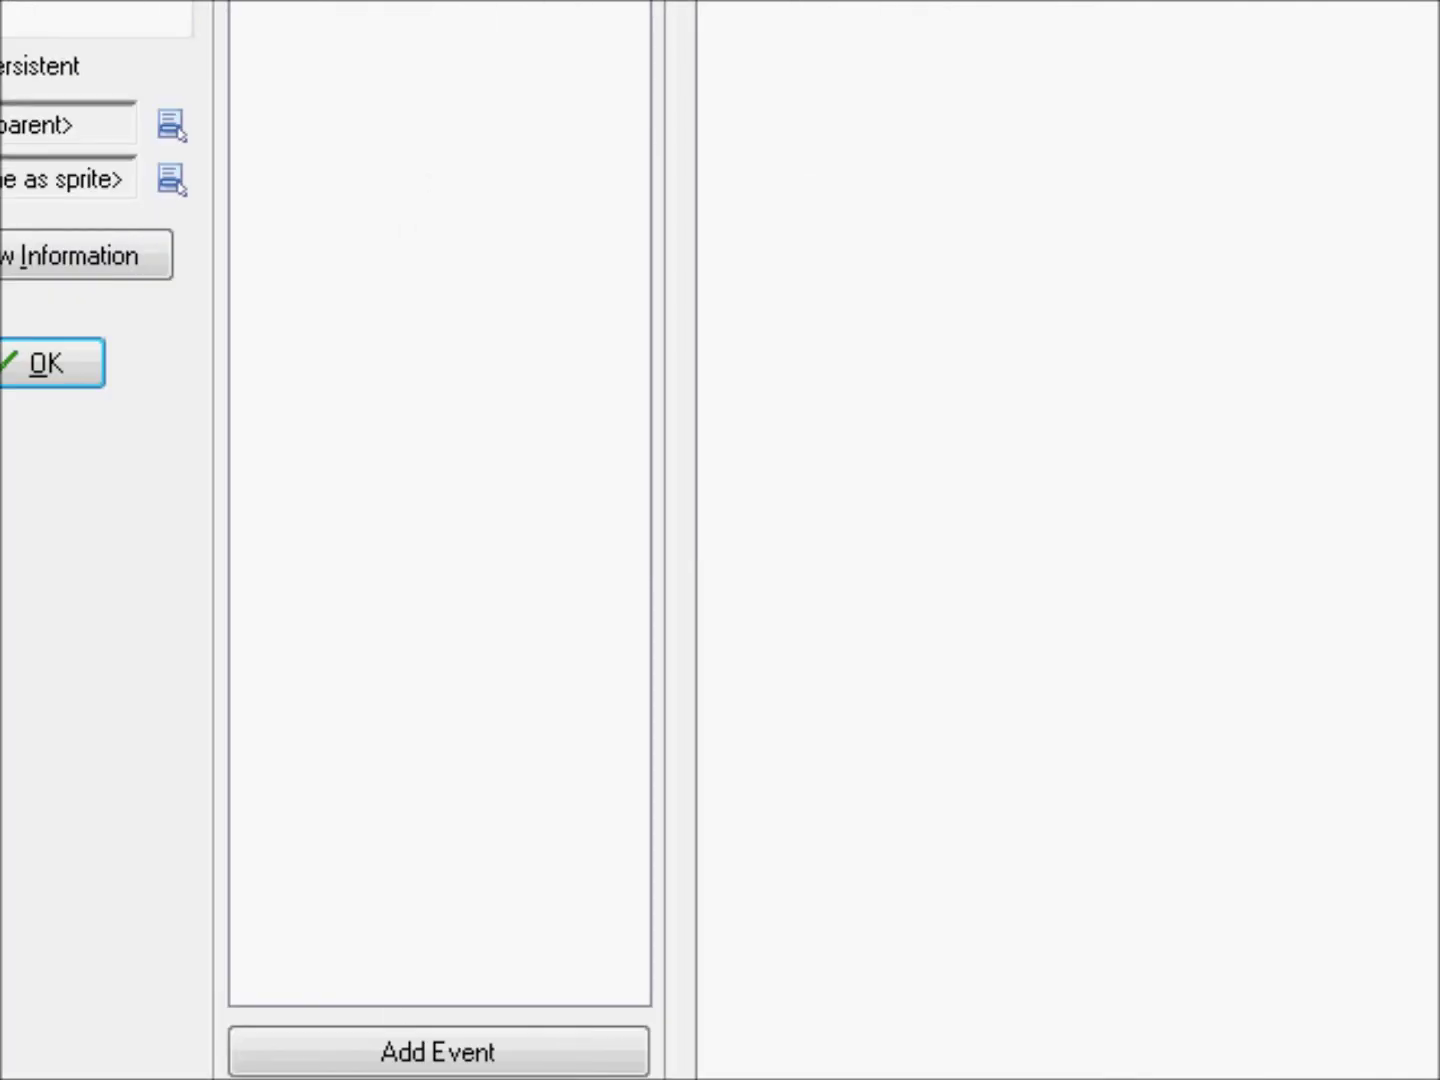
Expand the move group in the blocks folder of objects and look at its mbl and mbr objects.
{"action": "left_click", "coordinate": [114, 718]}
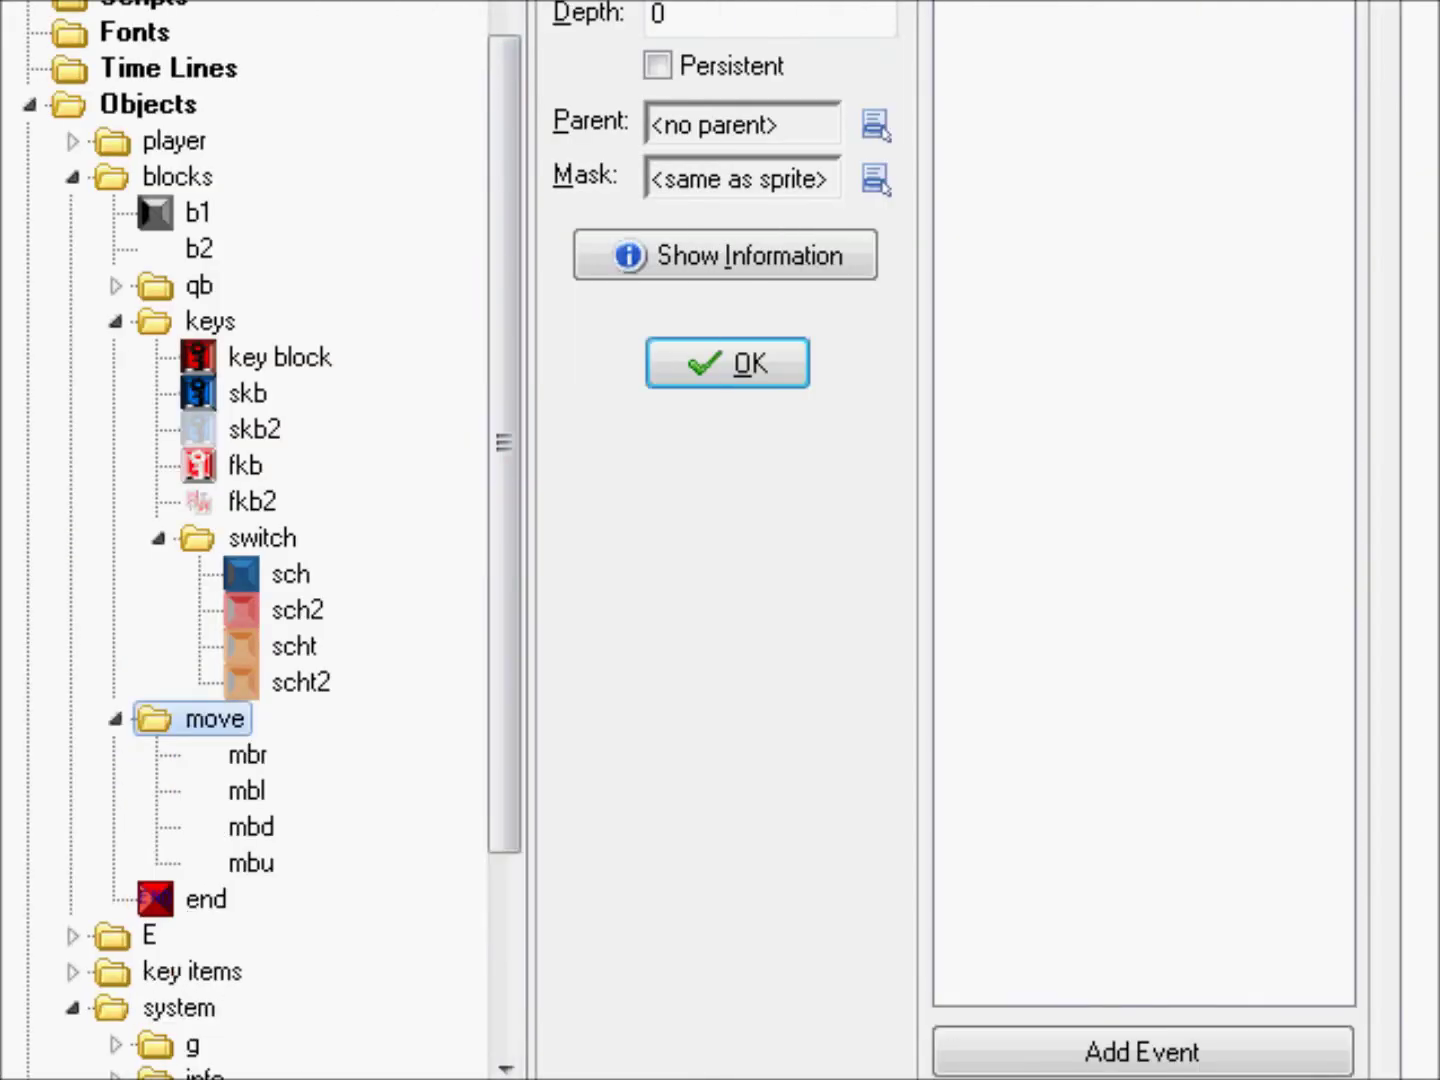
{"action": "left_click", "coordinate": [248, 790]}
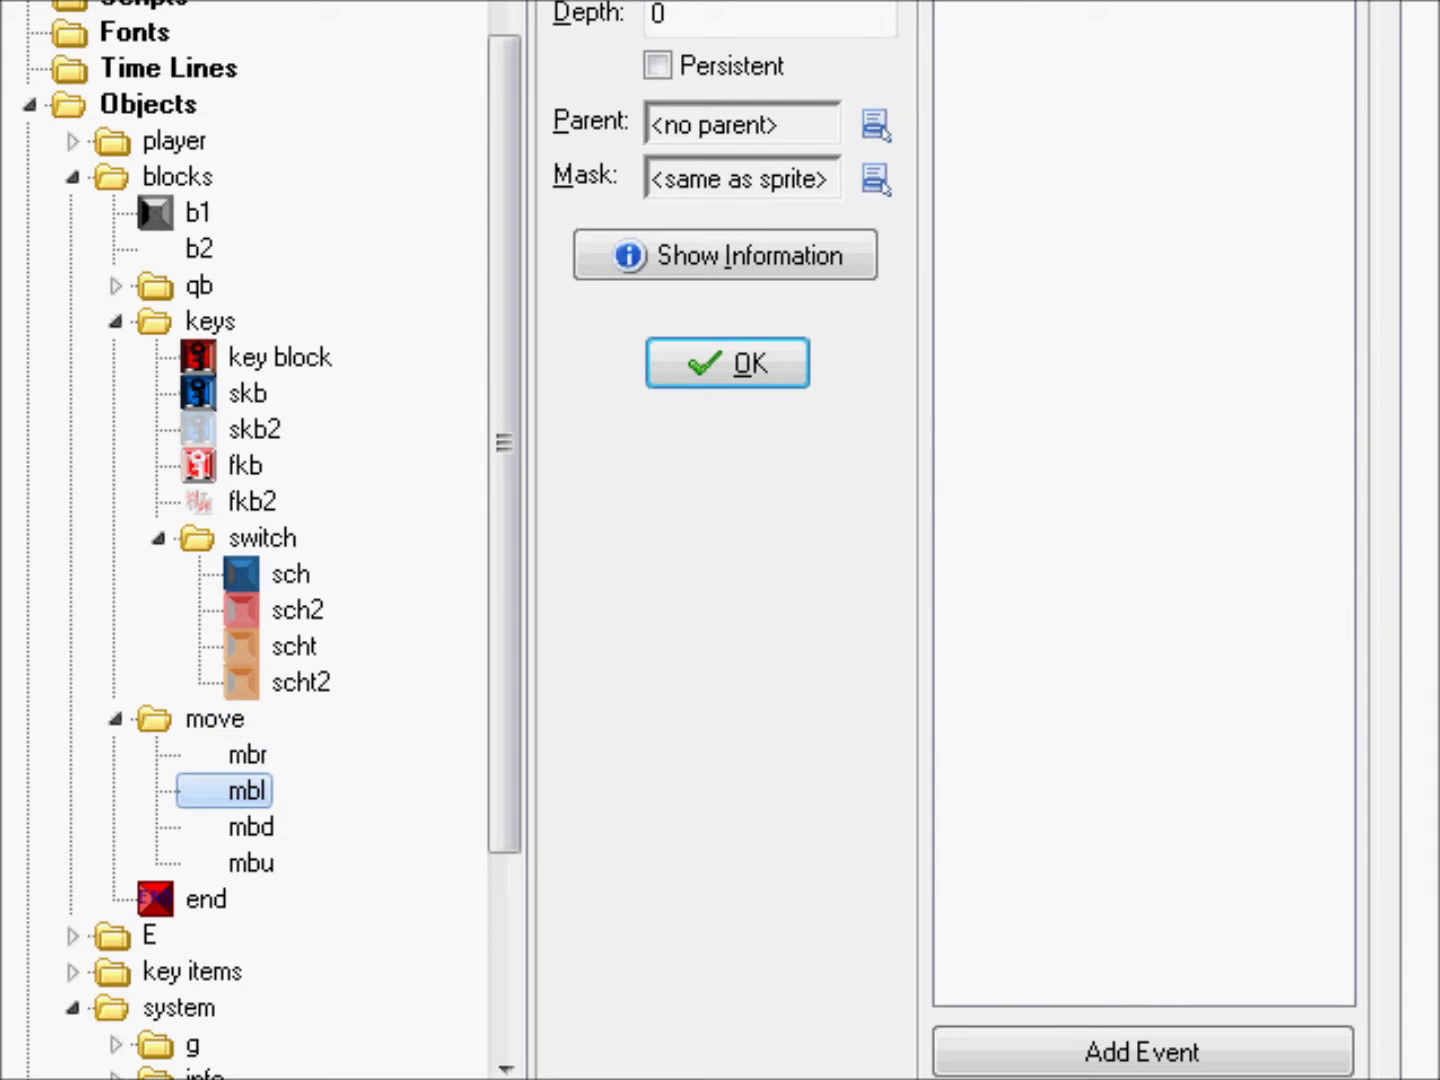
{"action": "double_click", "coordinate": [247, 579]}
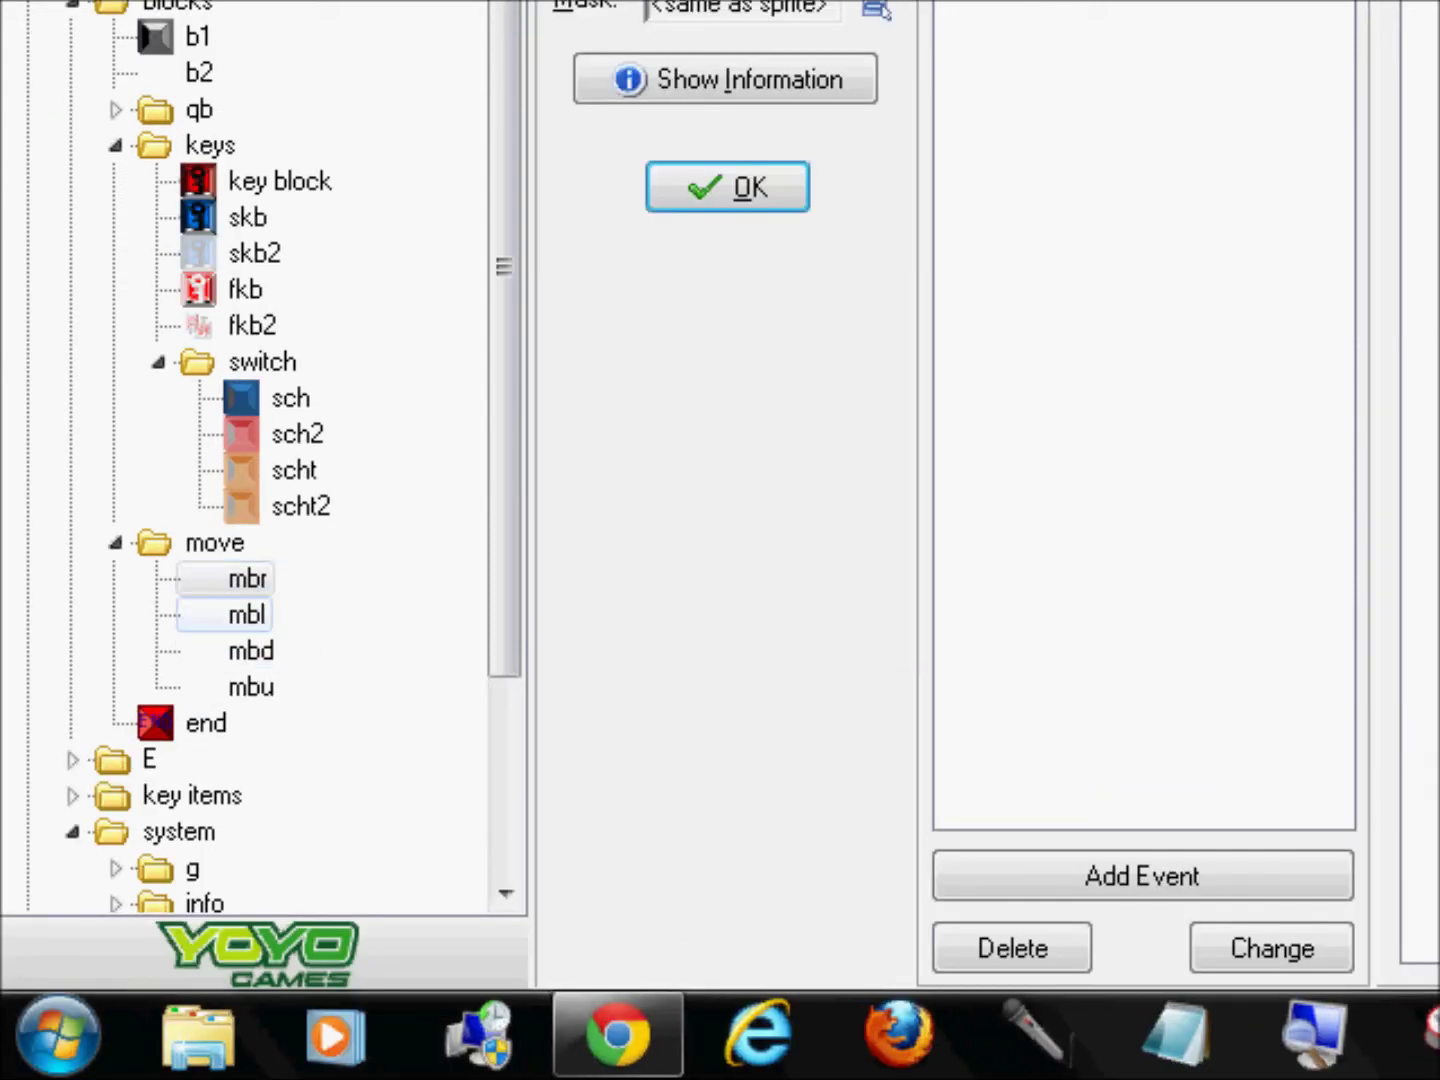
Collapse the move group in the blocks folder under Objects and delete it with its contents.
{"action": "left_click", "coordinate": [212, 543]}
{"action": "left_click", "coordinate": [115, 542]}
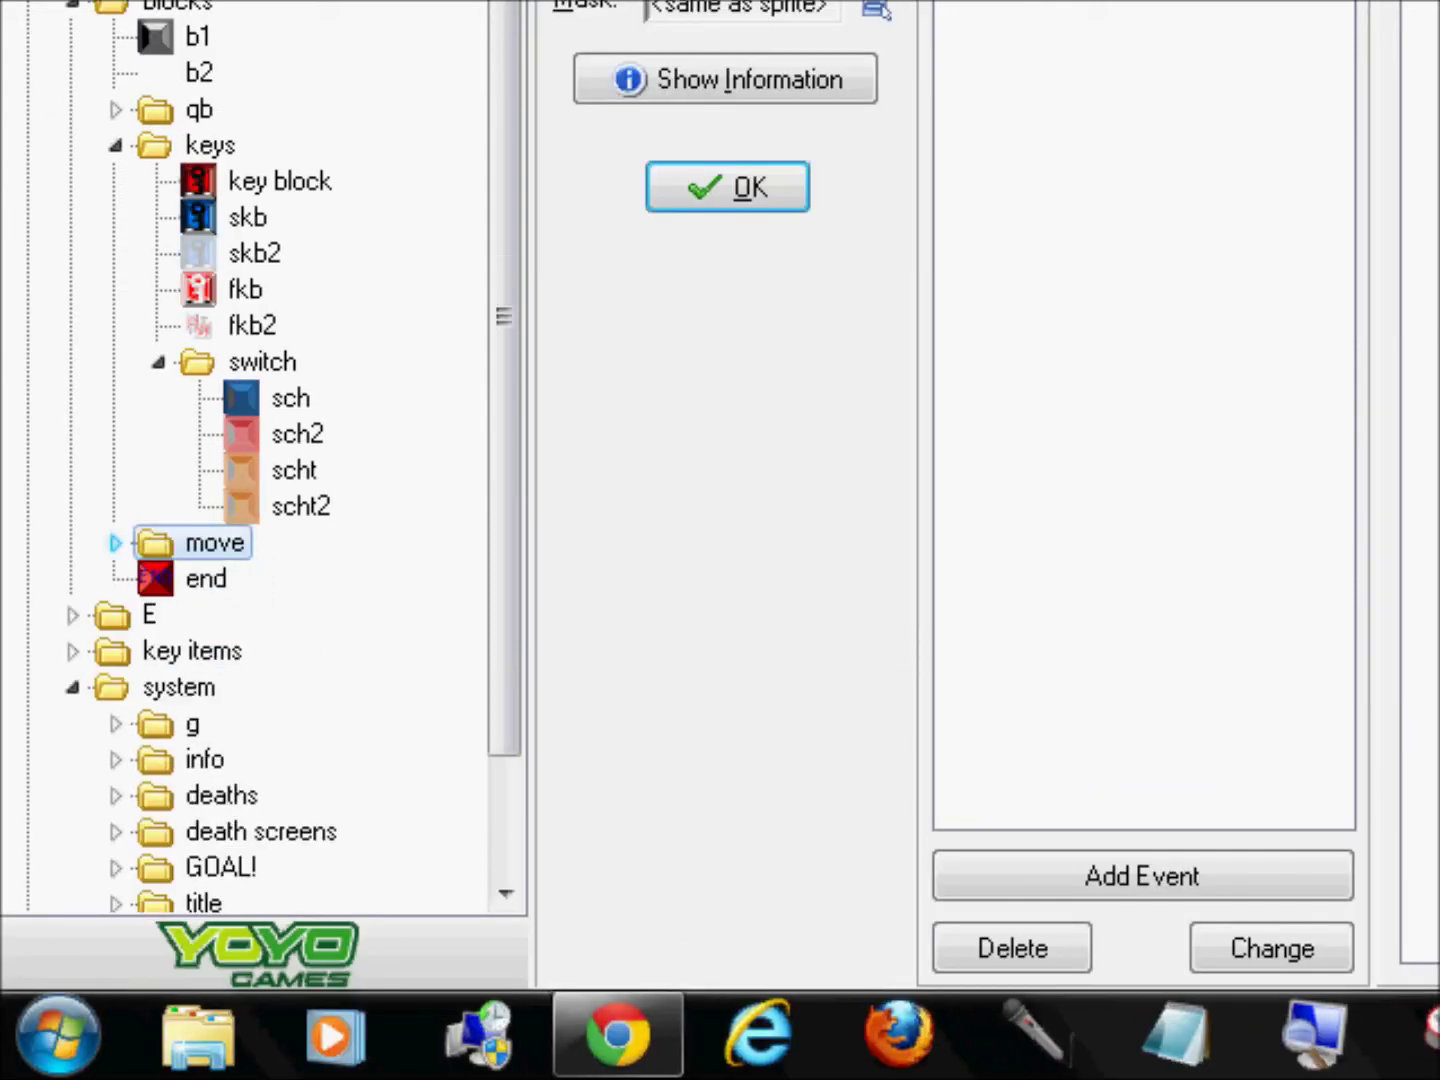
{"action": "right_click", "coordinate": [167, 545]}
{"action": "left_click", "coordinate": [201, 815]}
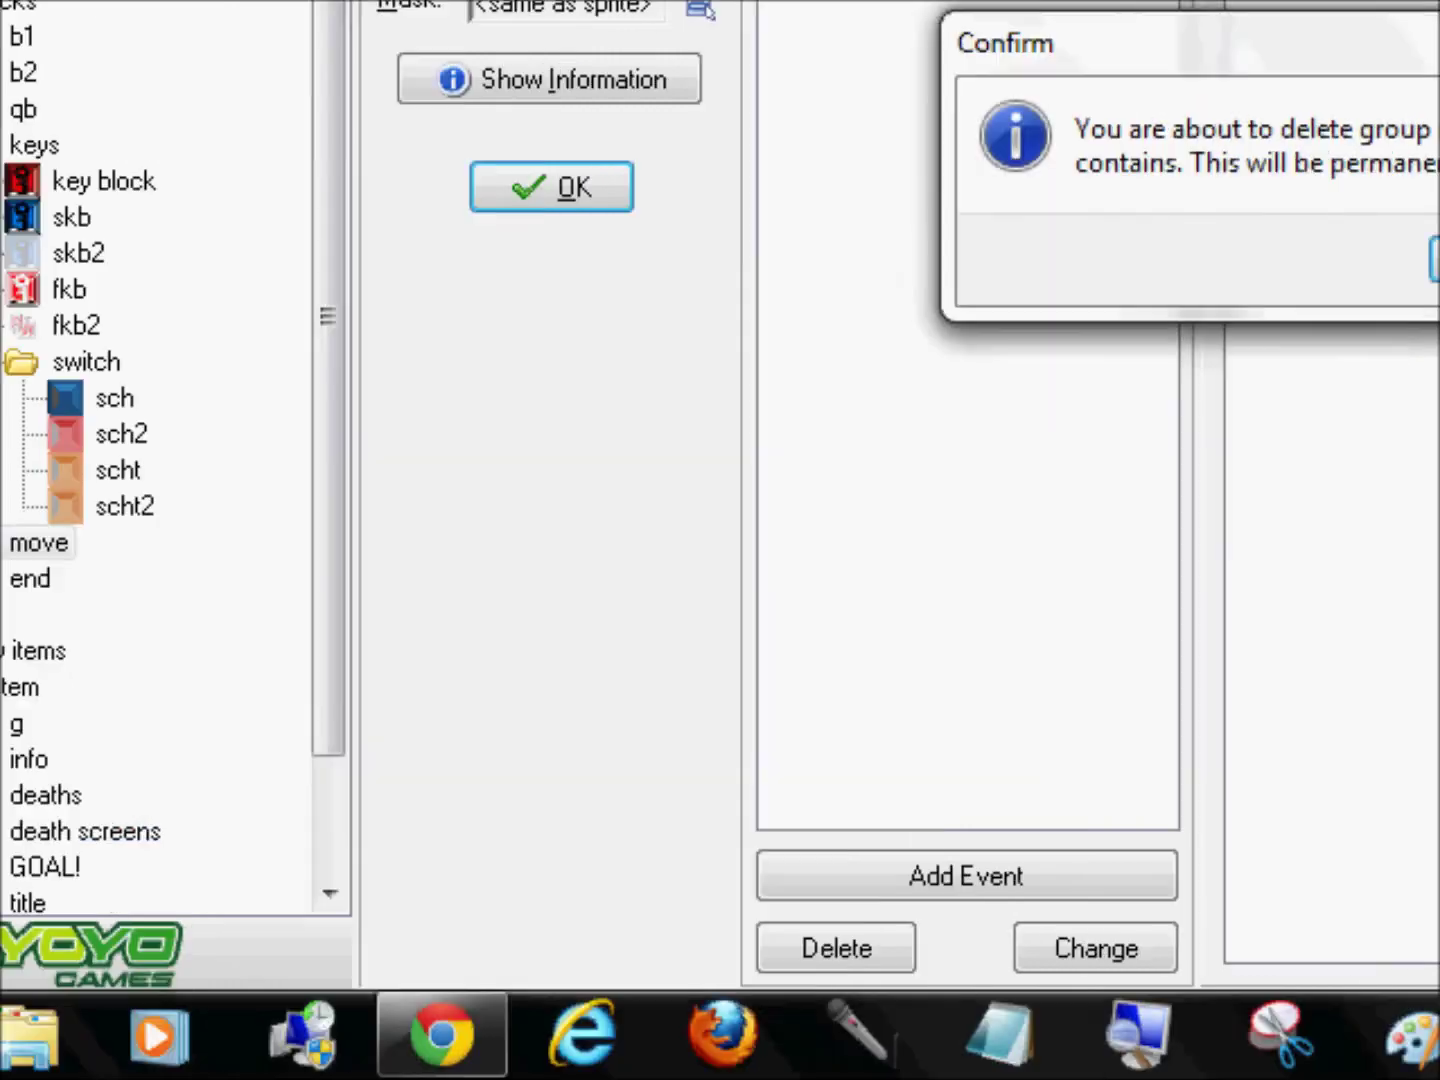
{"action": "key", "text": "Return"}
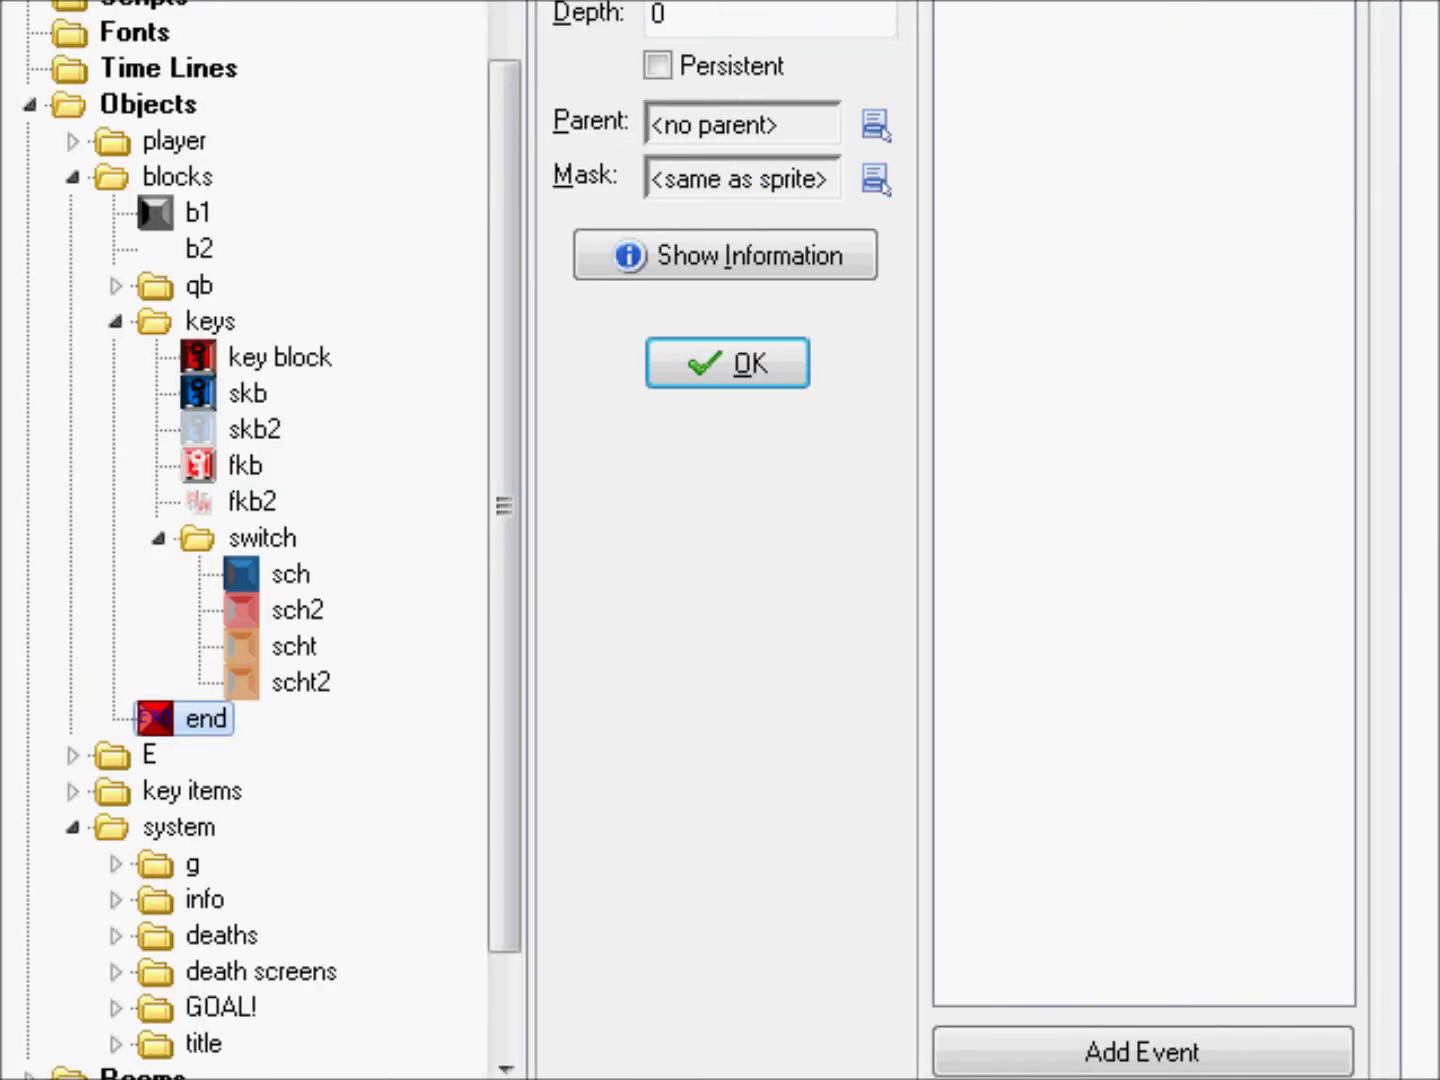
{"action": "right_click", "coordinate": [163, 712]}
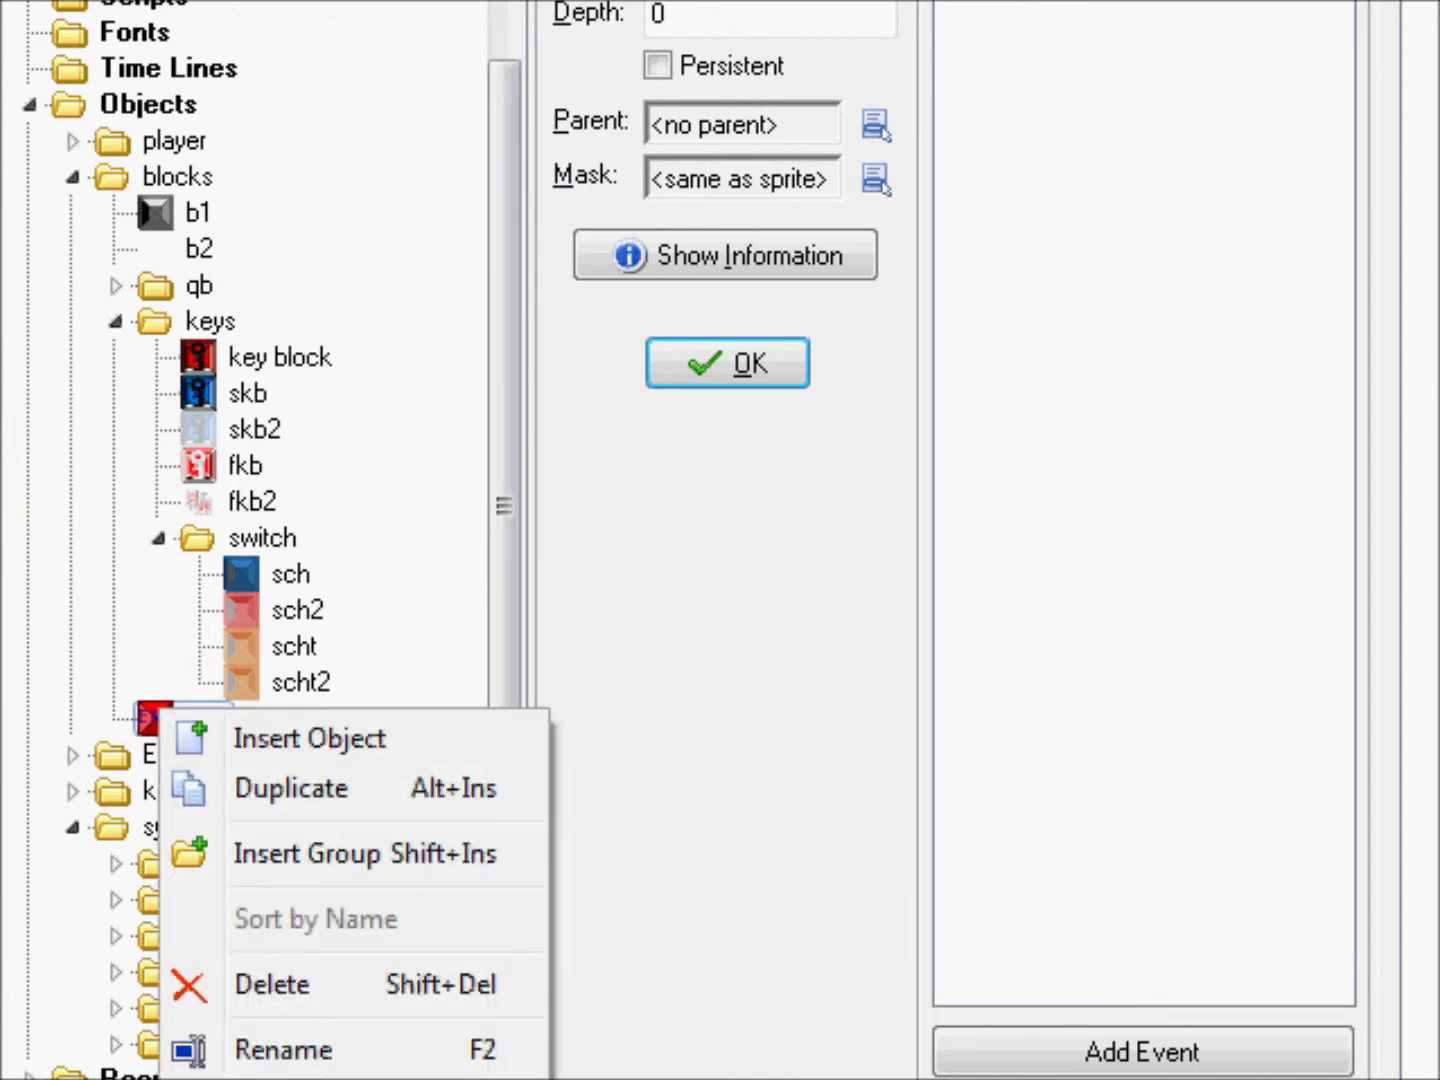
{"action": "left_click", "coordinate": [292, 470]}
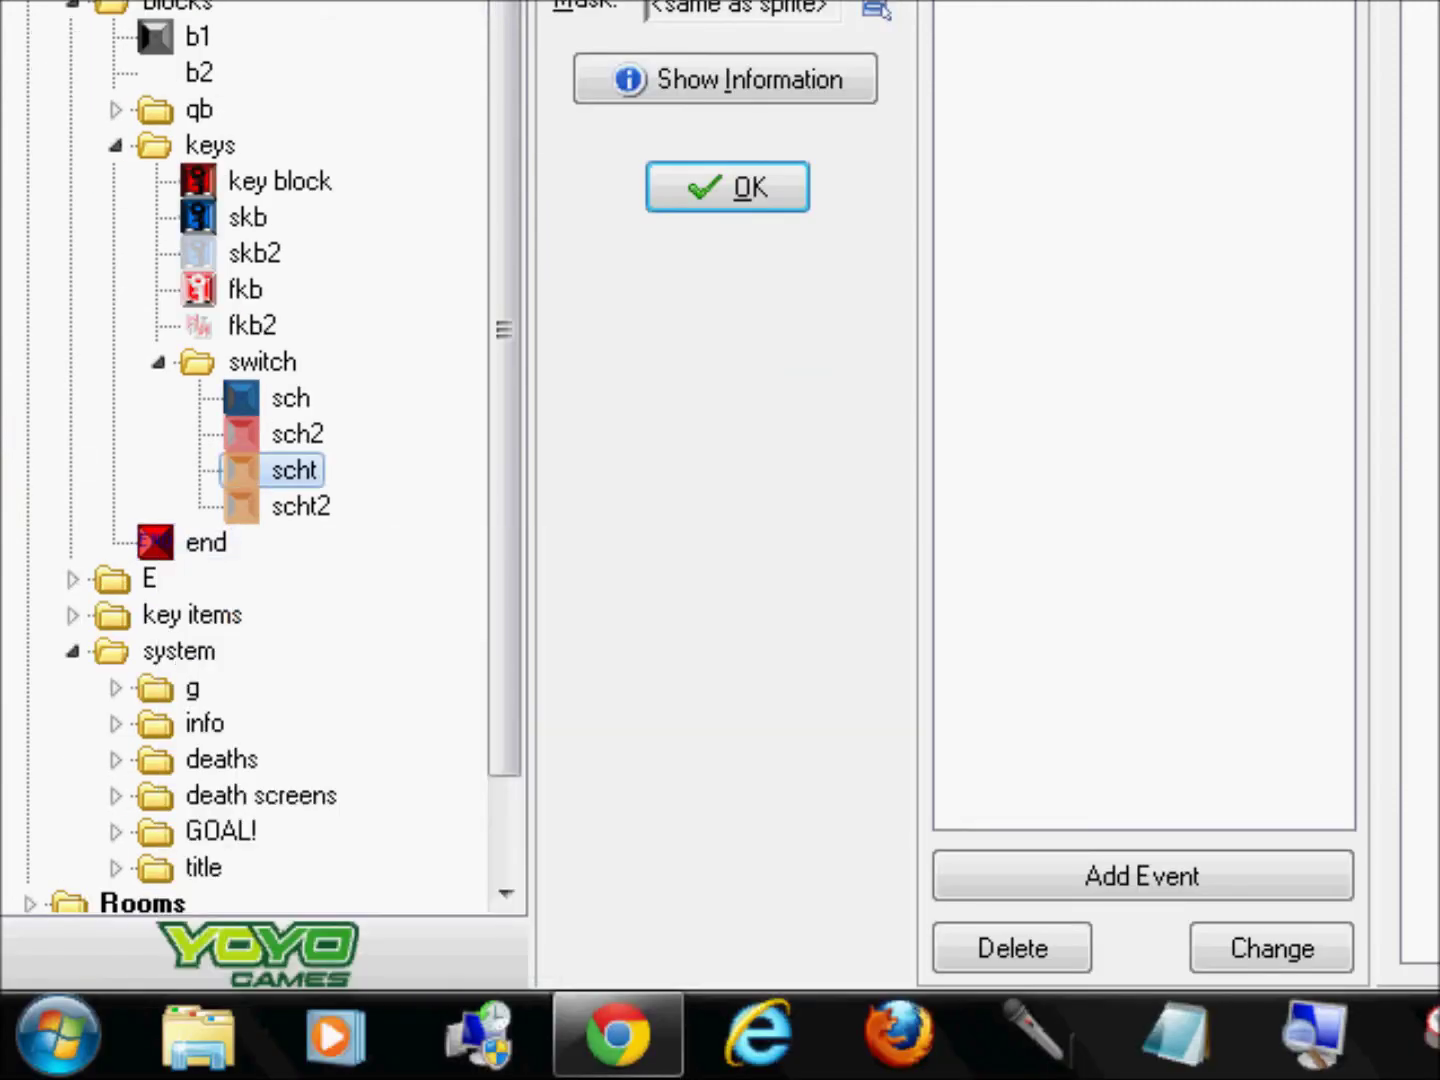
{"action": "left_click", "coordinate": [252, 430]}
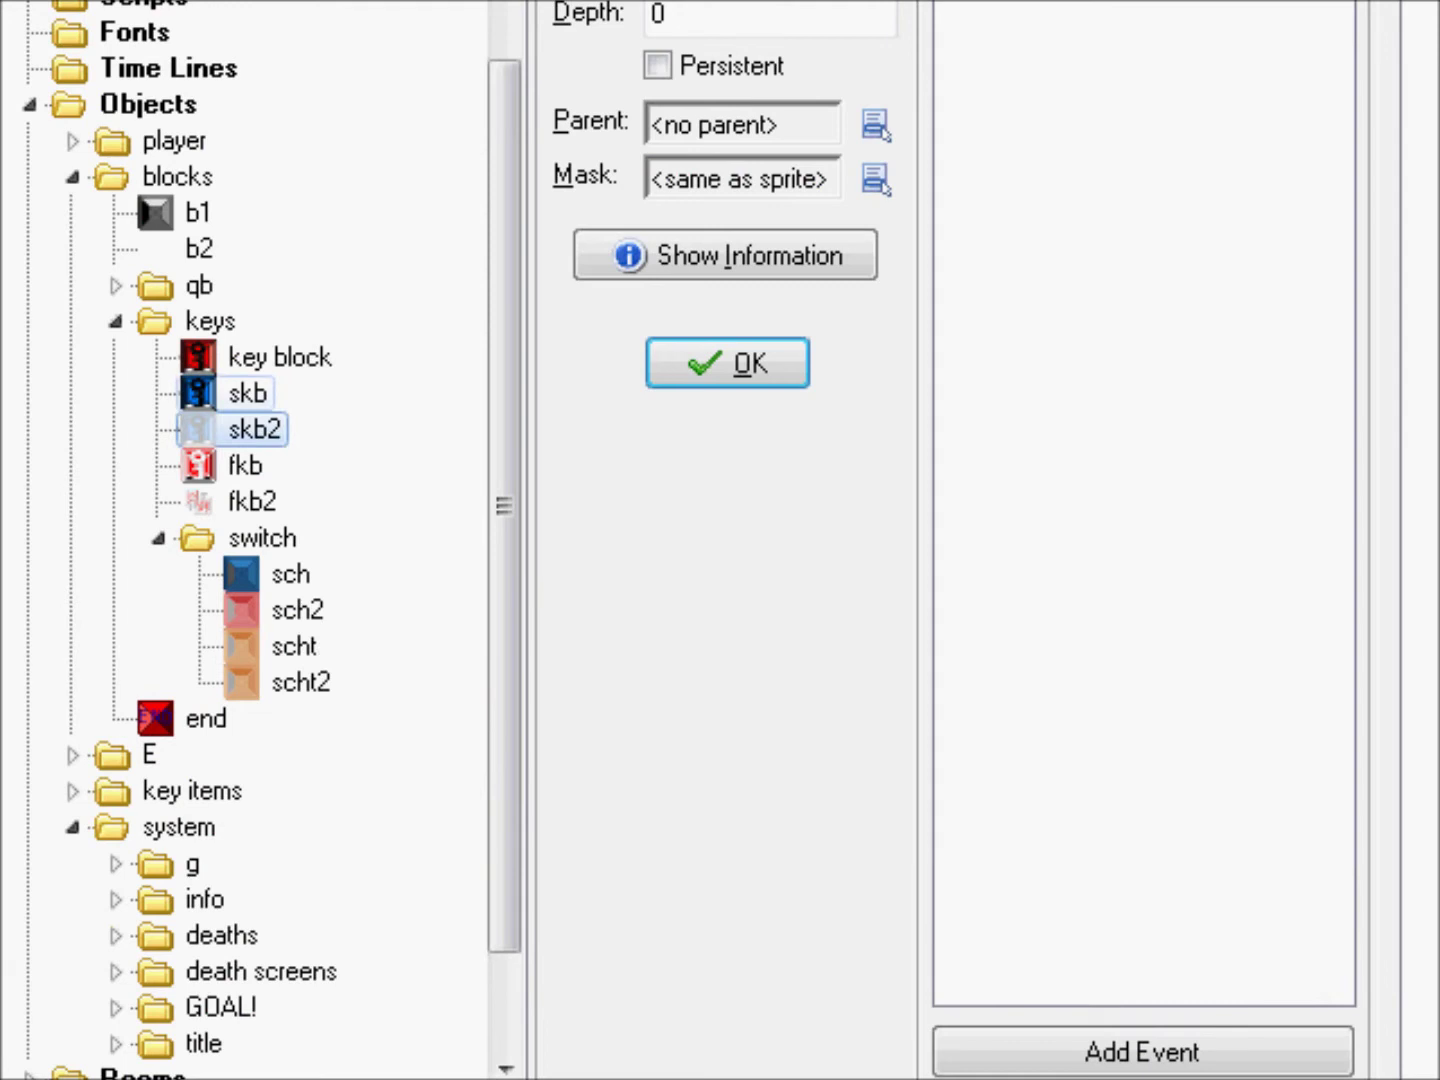
{"action": "left_click", "coordinate": [247, 394]}
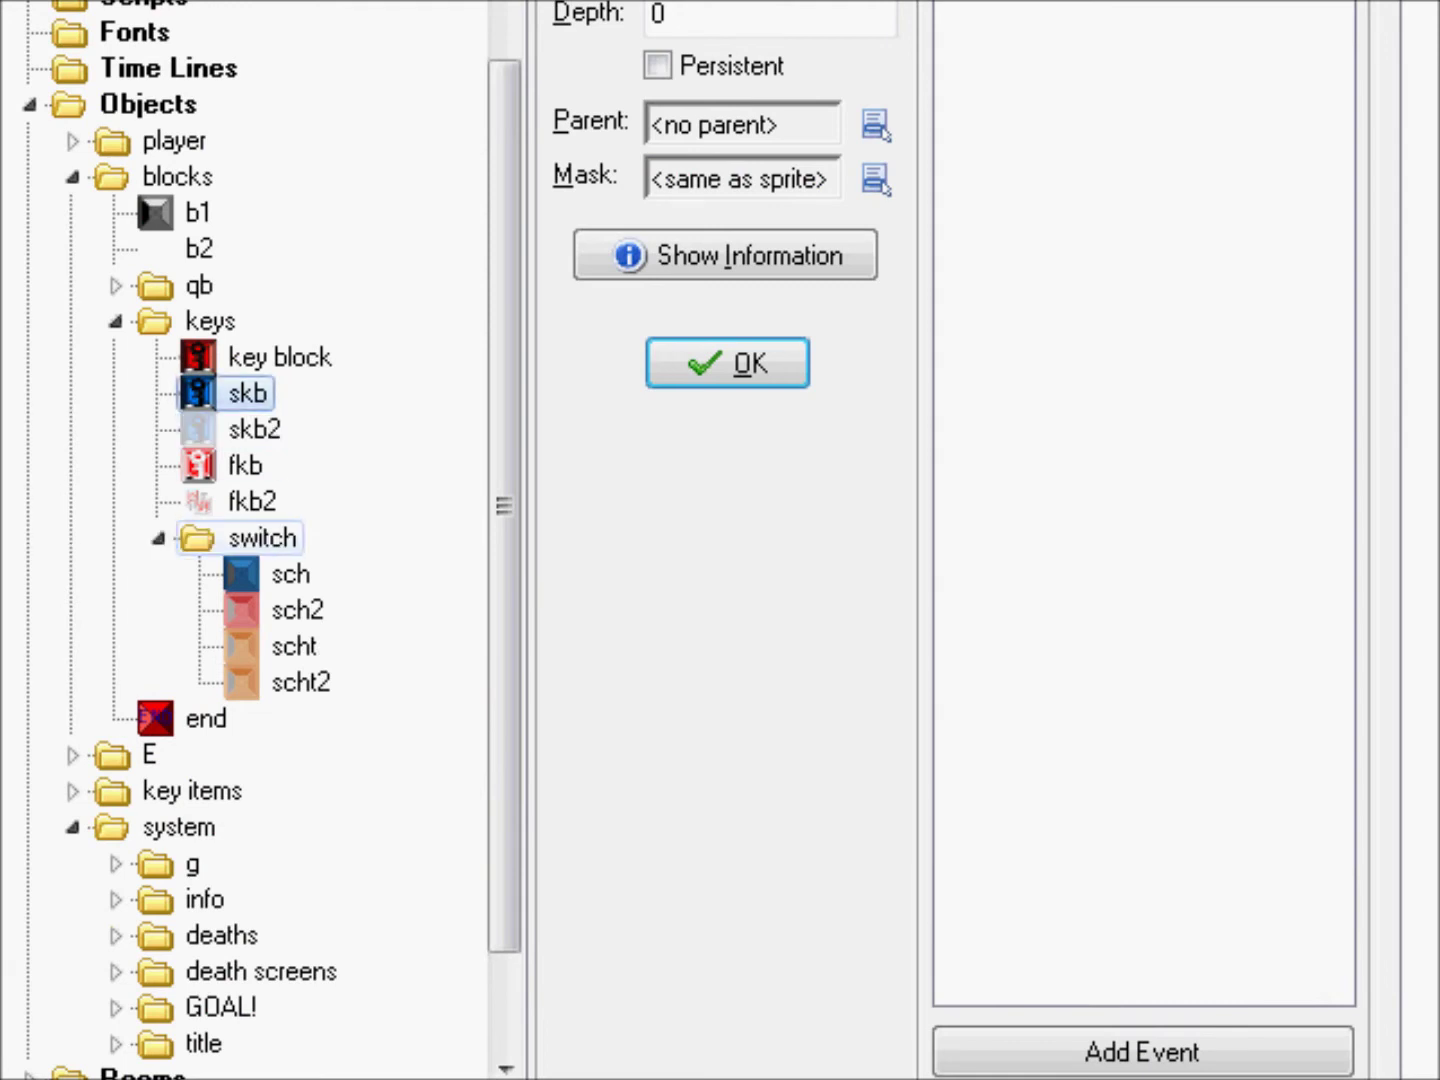
{"action": "left_click", "coordinate": [262, 538]}
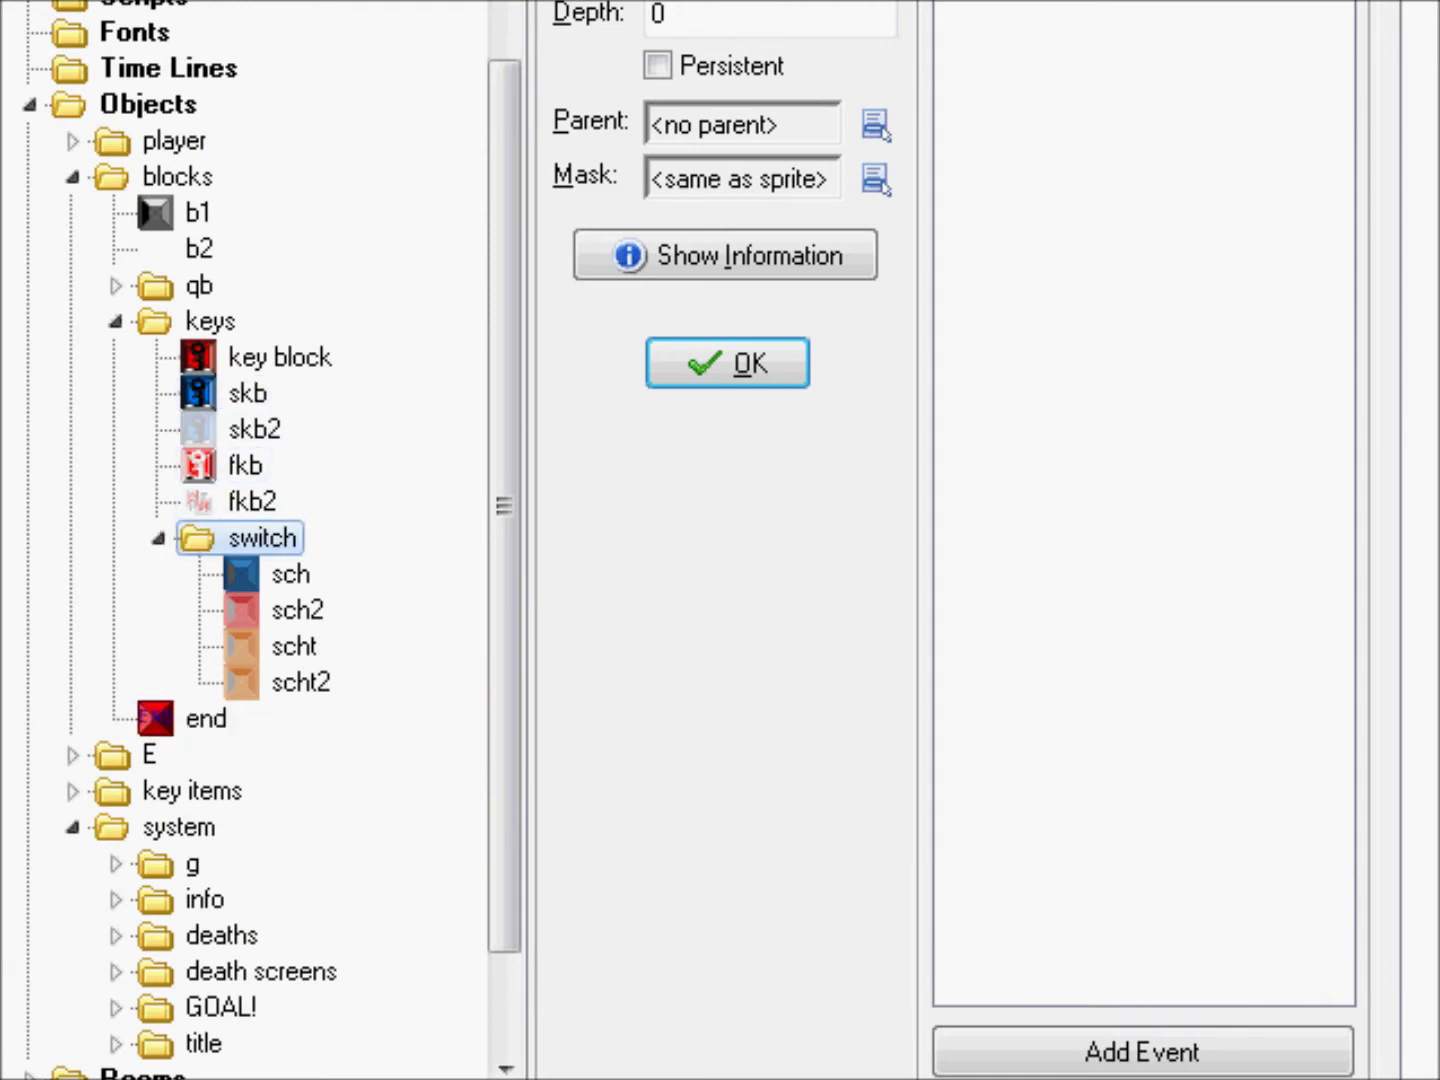
Open the base object in the player's Main group and examine the action of its end collision event.
{"action": "left_click", "coordinate": [72, 318]}
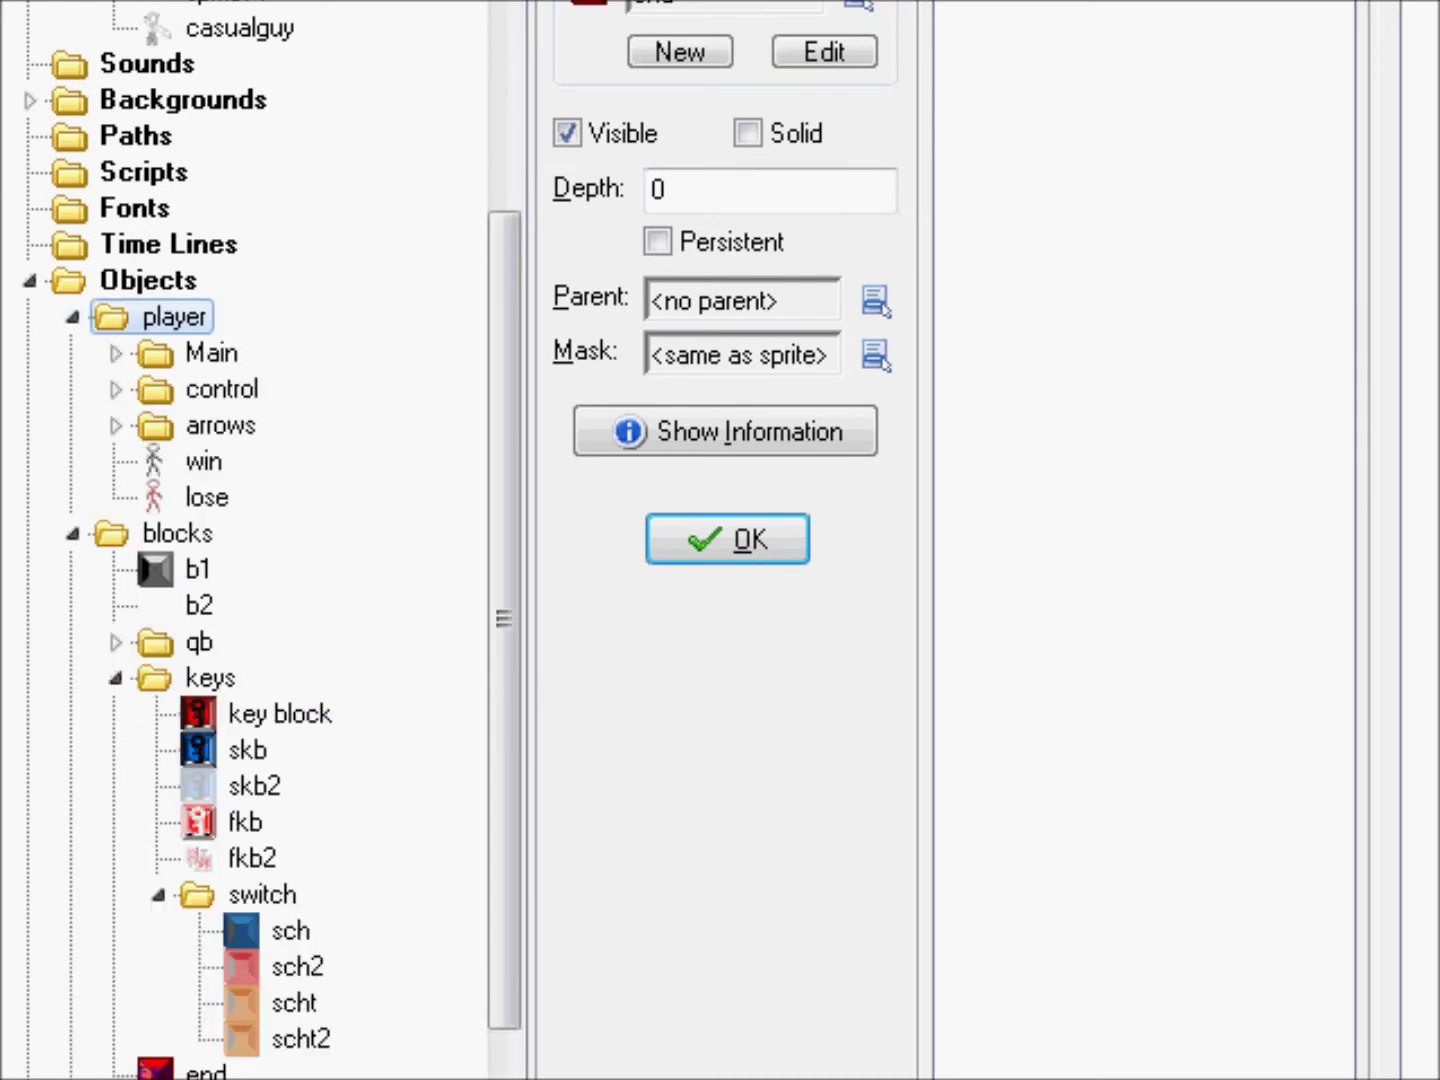
{"action": "left_click", "coordinate": [116, 353]}
{"action": "double_click", "coordinate": [239, 389]}
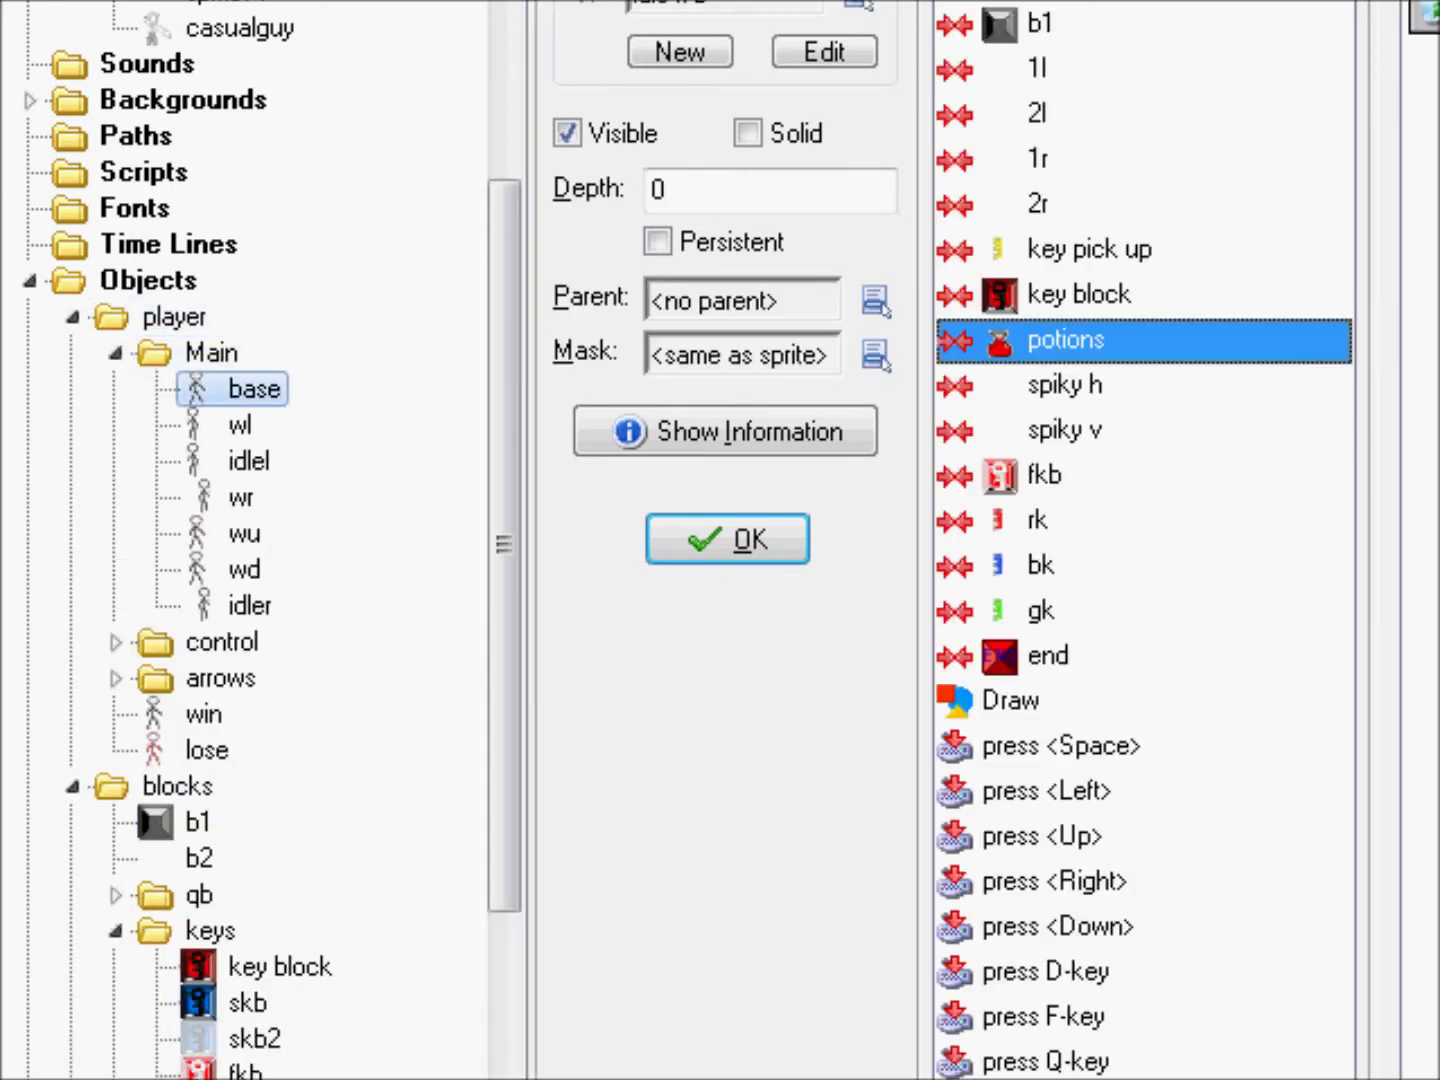
{"action": "left_click", "coordinate": [1048, 656]}
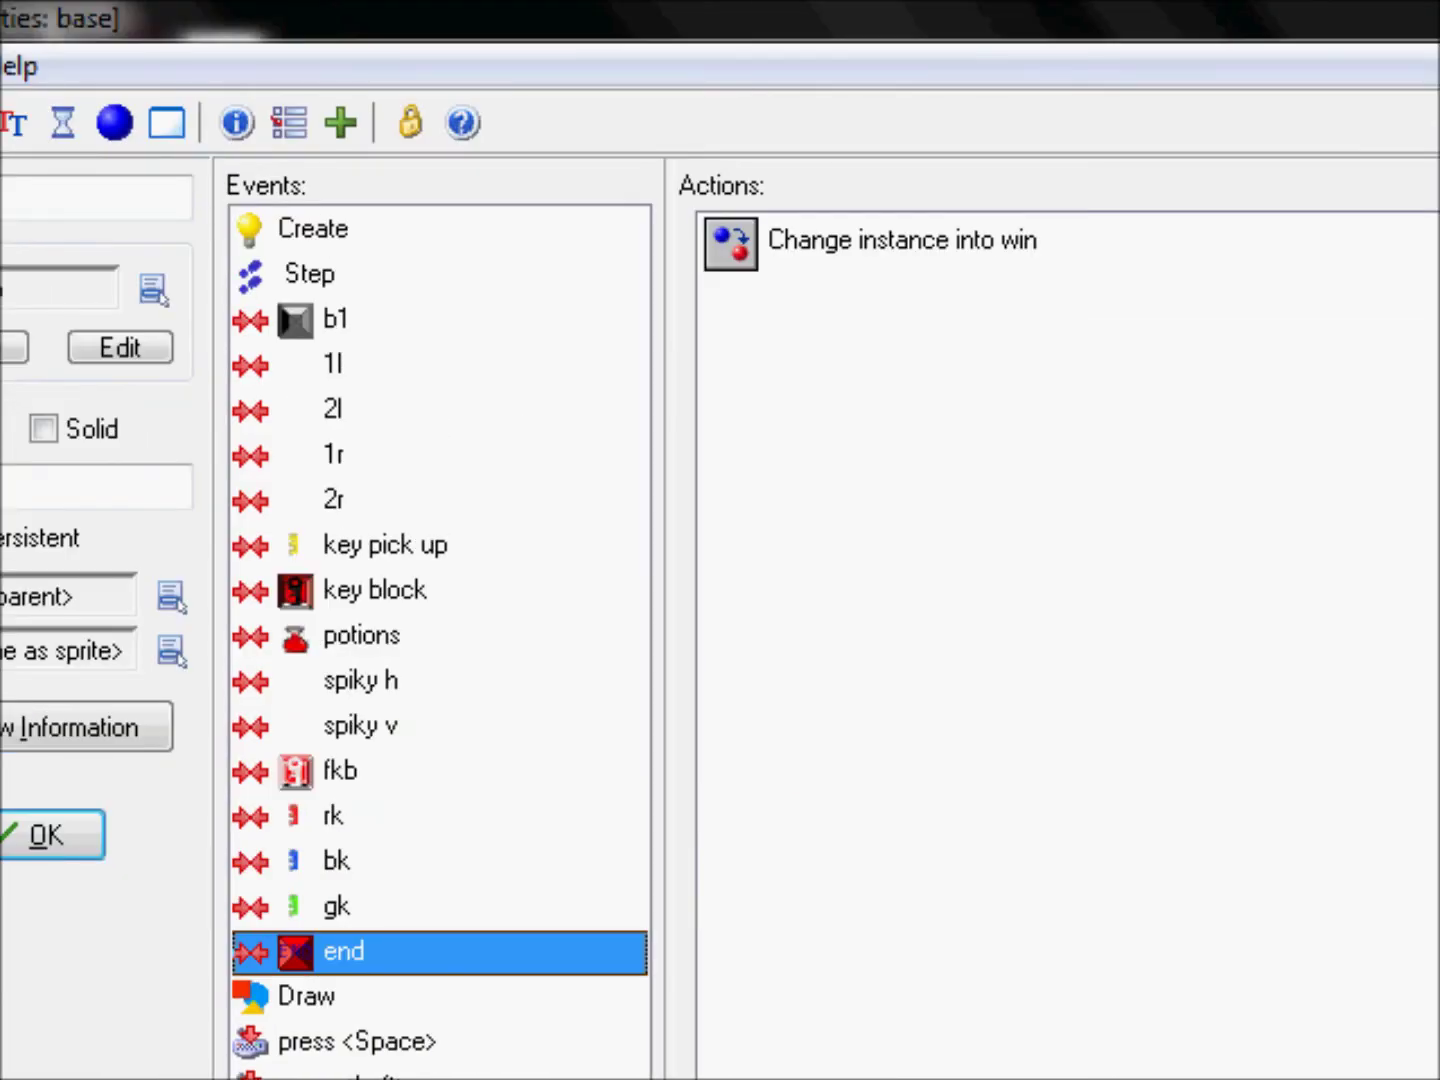
{"action": "left_click", "coordinate": [902, 240]}
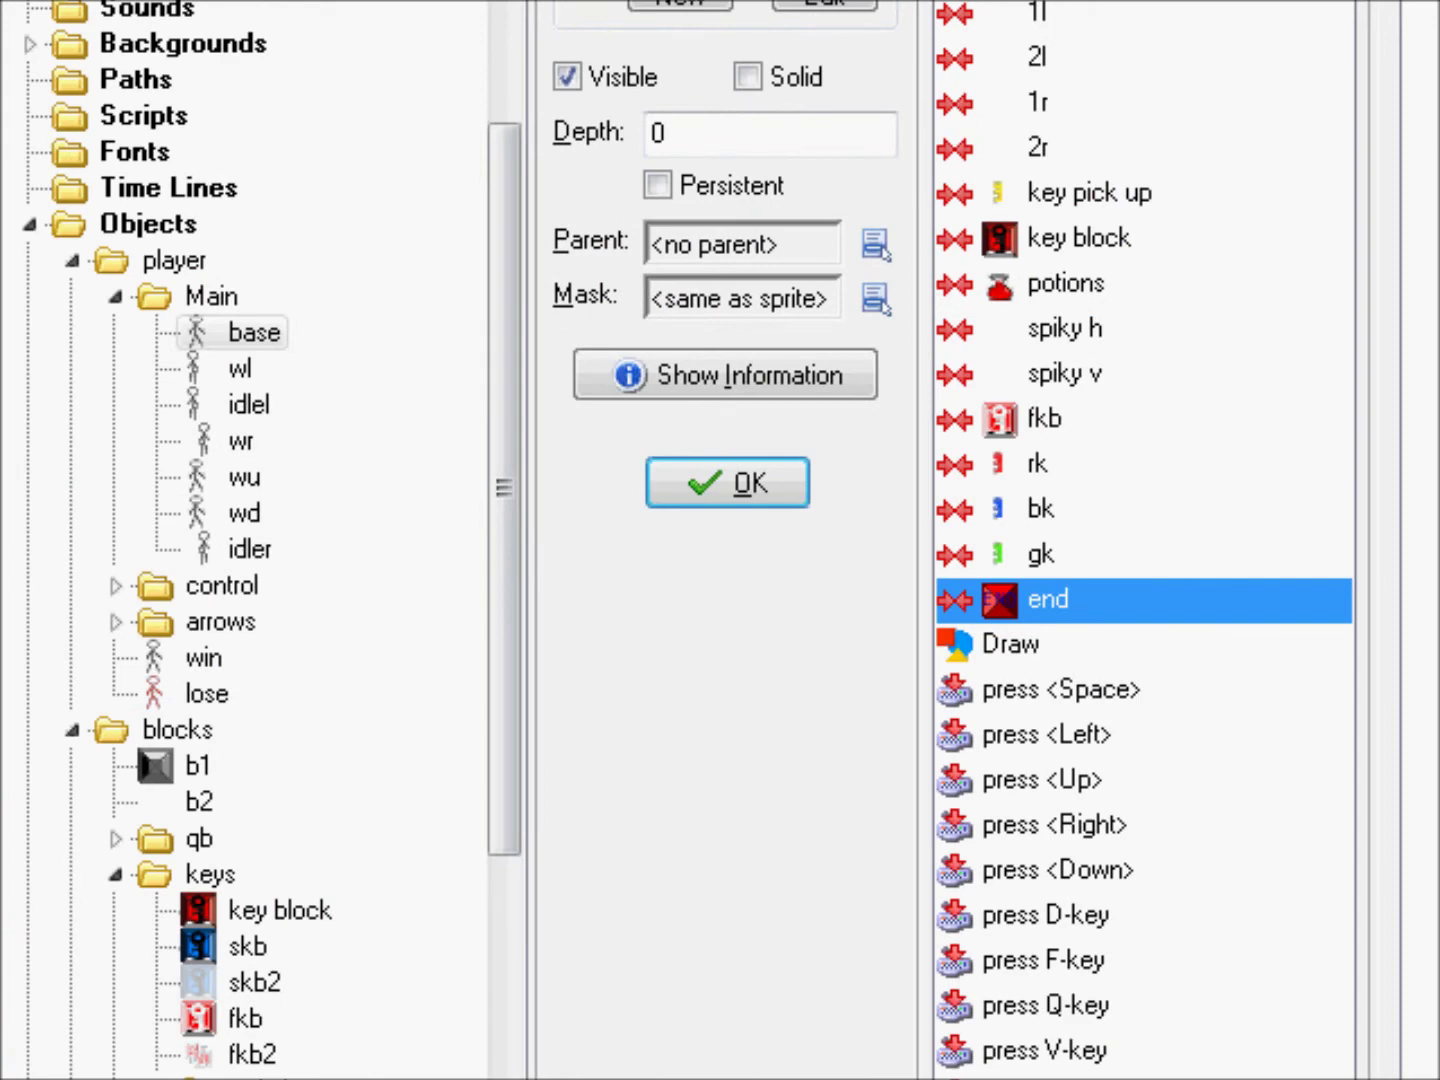
Go through the base object's events from the end collision up to Create, and review the Step event's actions.
{"action": "scroll", "coordinate": [255, 540], "scroll_direction": "up", "scroll_amount": 2}
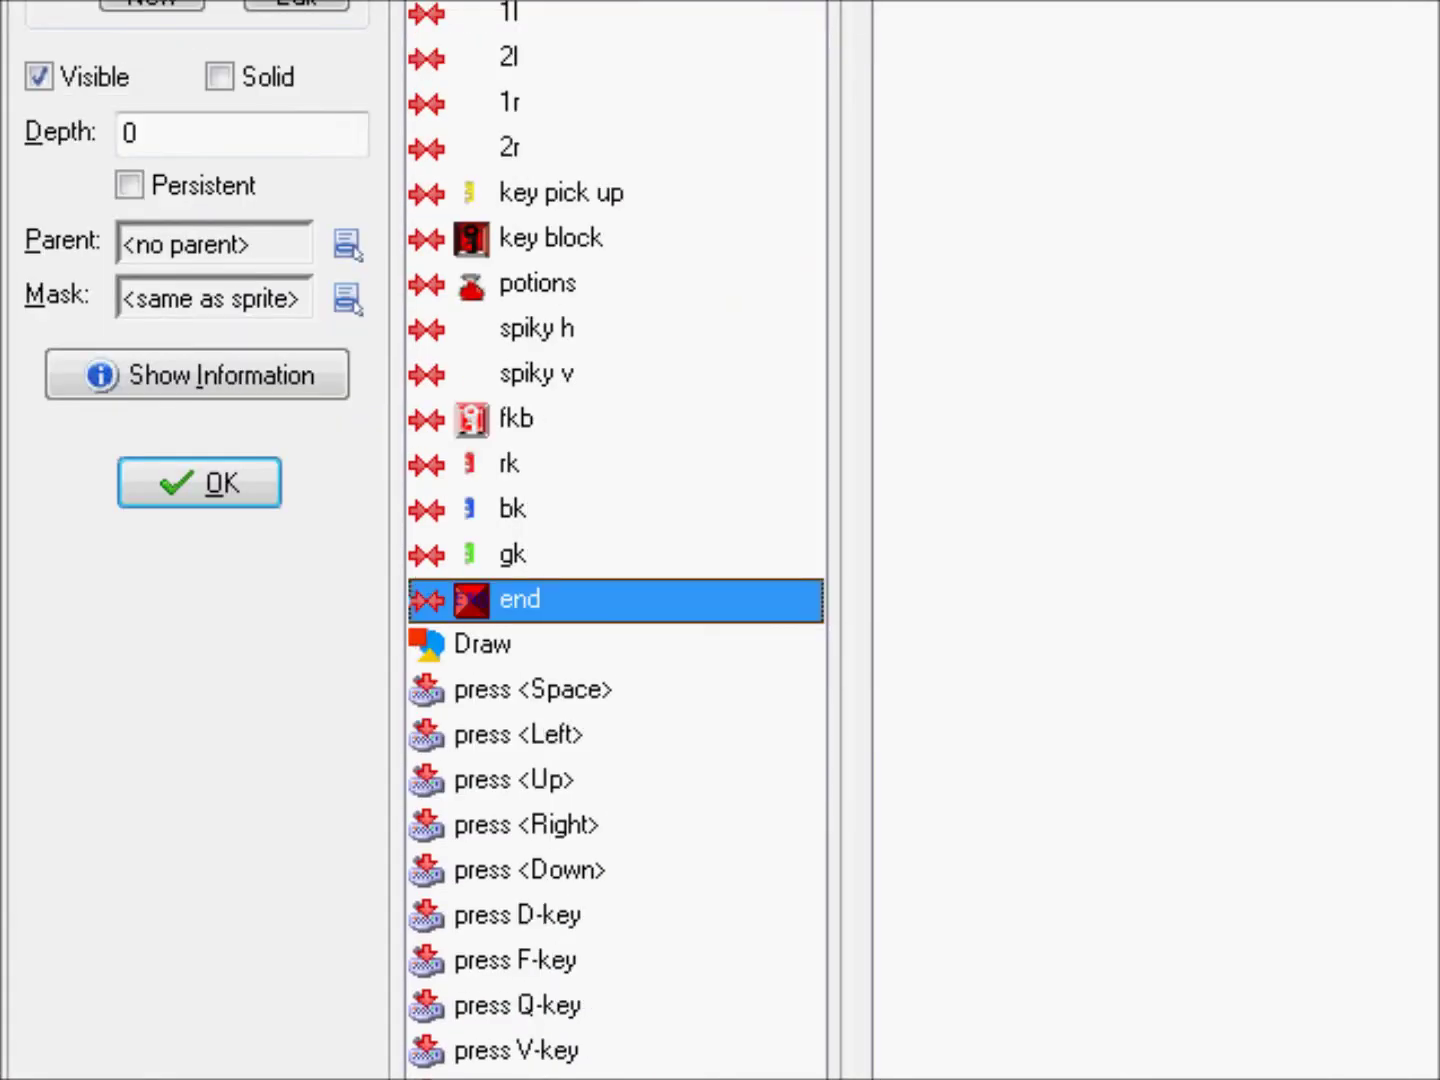
{"action": "key", "text": "Up"}
{"action": "key", "text": "Up"}
{"action": "key", "text": "Up"}
{"action": "key", "text": "Up"}
{"action": "key", "text": "Up"}
{"action": "key", "text": "Up"}
{"action": "key", "text": "Up"}
{"action": "key", "text": "Up"}
{"action": "key", "text": "Up"}
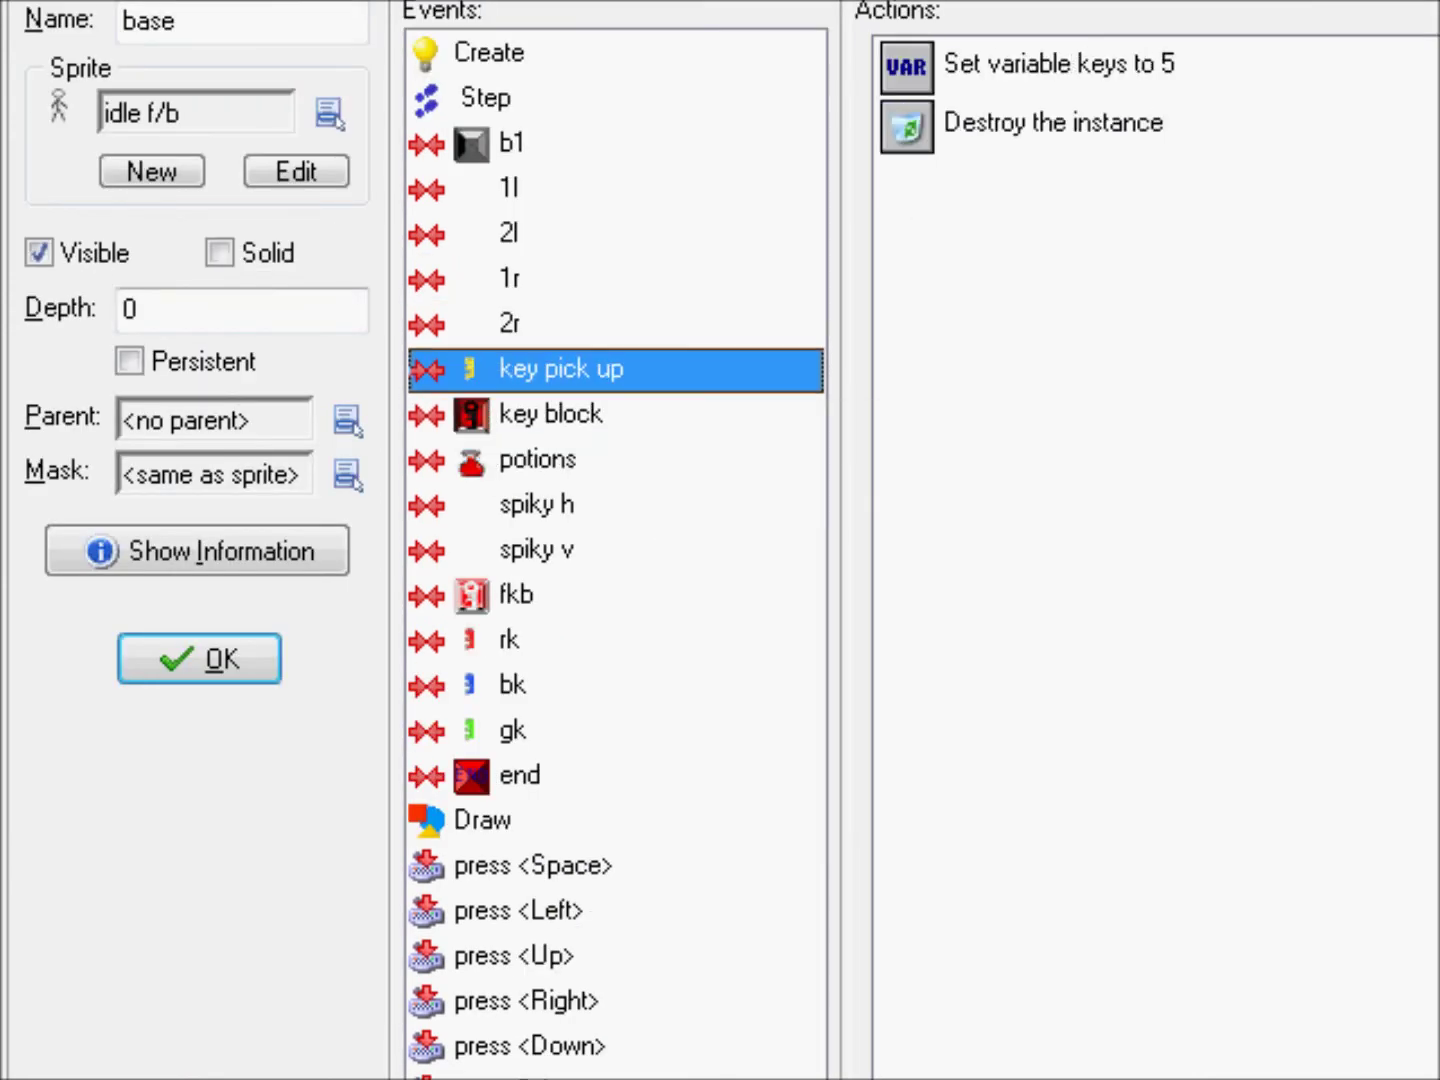
{"action": "key", "text": "Up"}
{"action": "key", "text": "Up"}
{"action": "key", "text": "Up"}
{"action": "key", "text": "Up"}
{"action": "key", "text": "Up"}
{"action": "key", "text": "Up"}
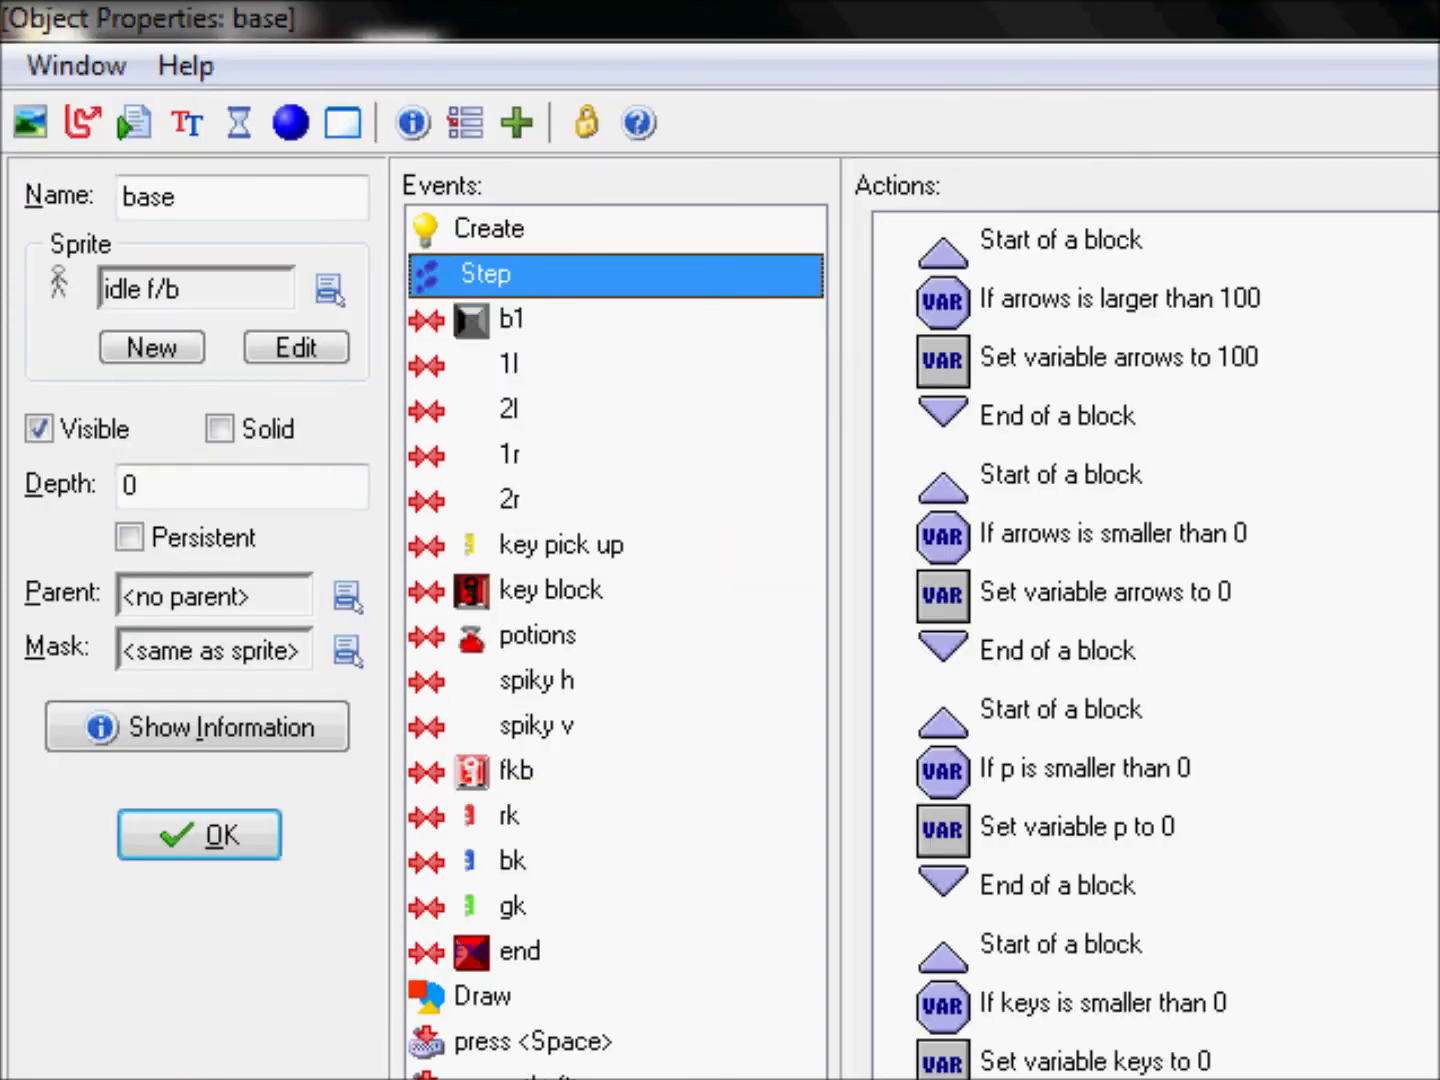
{"action": "key", "text": "Up"}
{"action": "key", "text": "Down"}
{"action": "scroll", "coordinate": [249, 600], "scroll_direction": "down", "scroll_amount": 3}
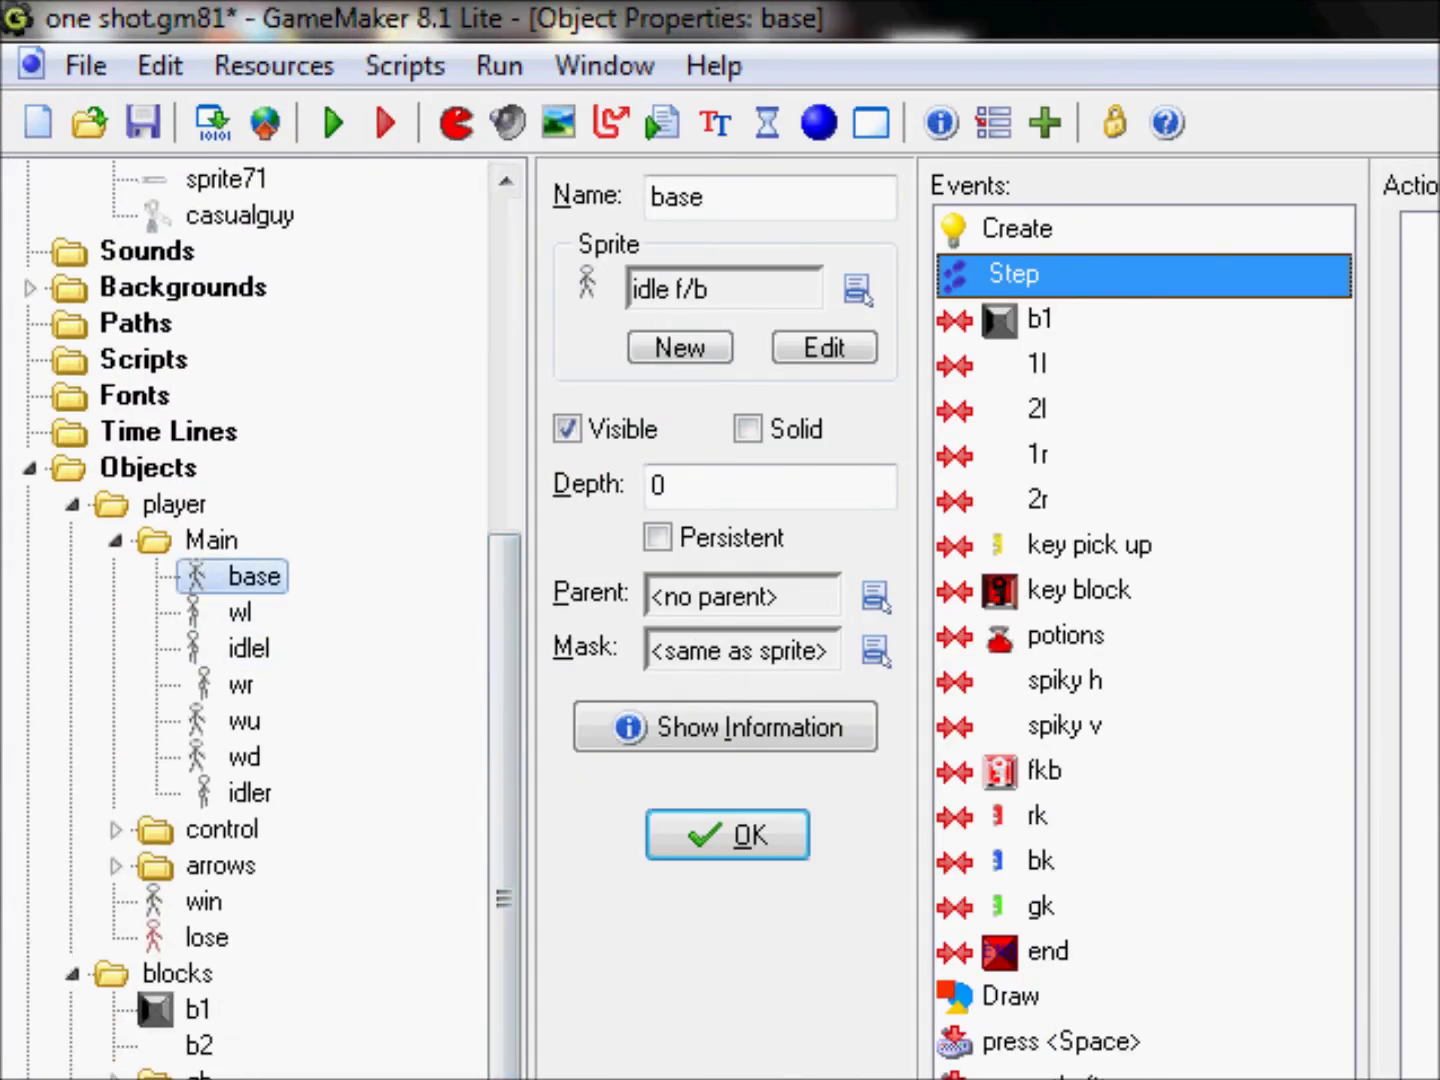
Open the wl and idlel objects in the Main group and expand the arrows group.
{"action": "double_click", "coordinate": [240, 613]}
{"action": "double_click", "coordinate": [248, 648]}
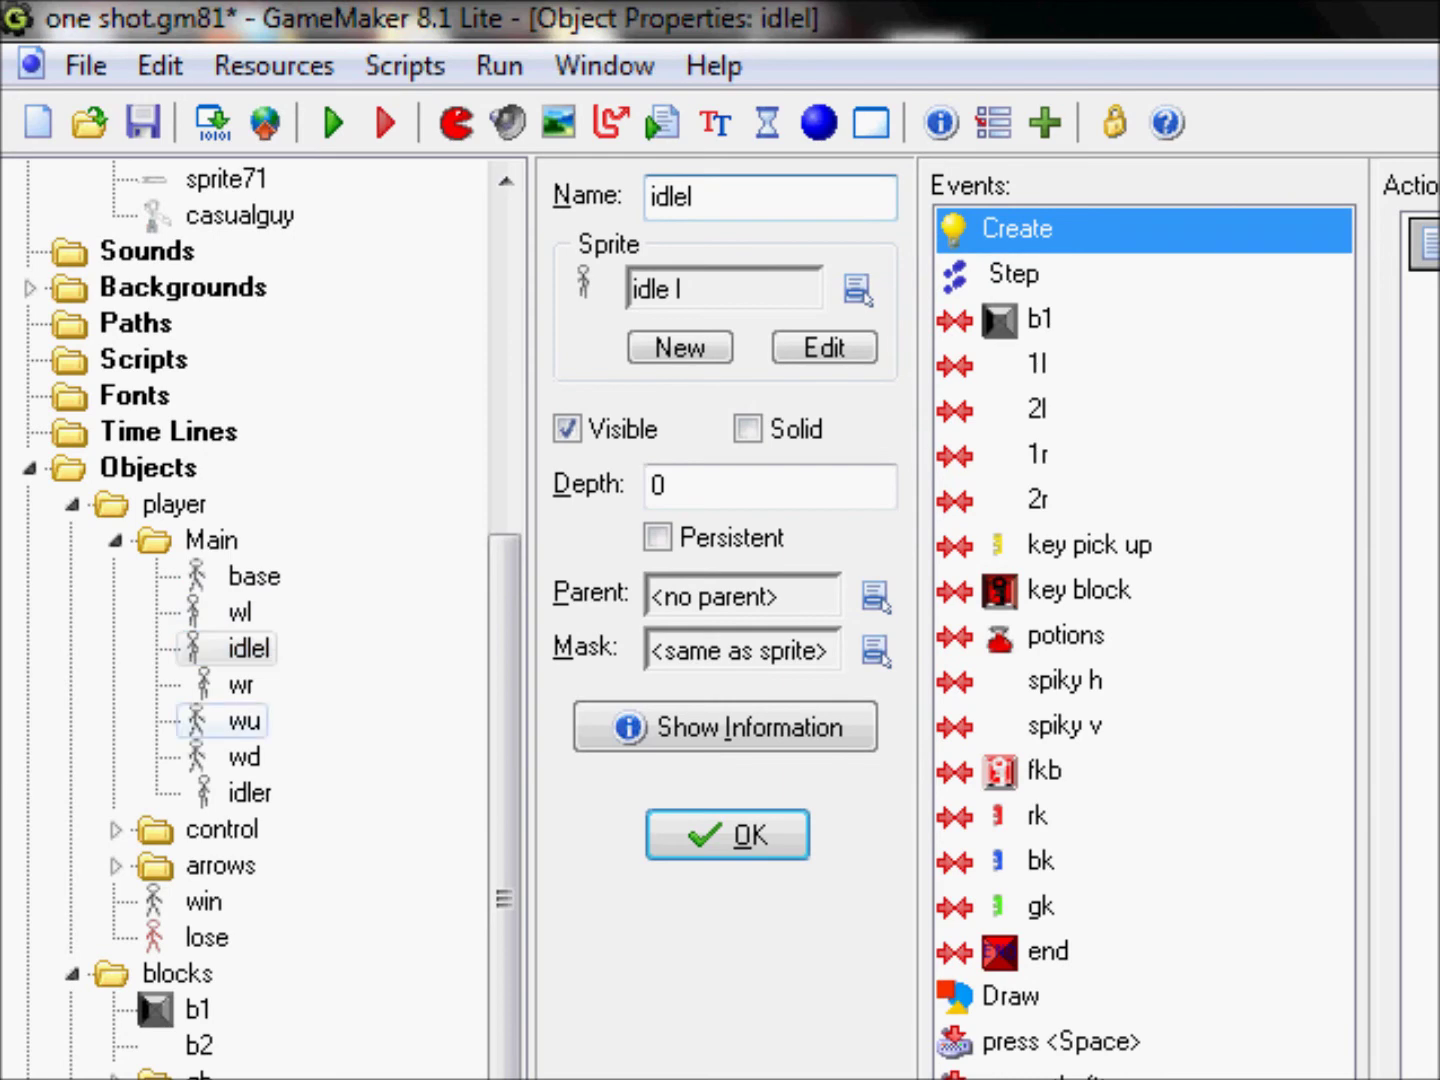
{"action": "double_click", "coordinate": [220, 513]}
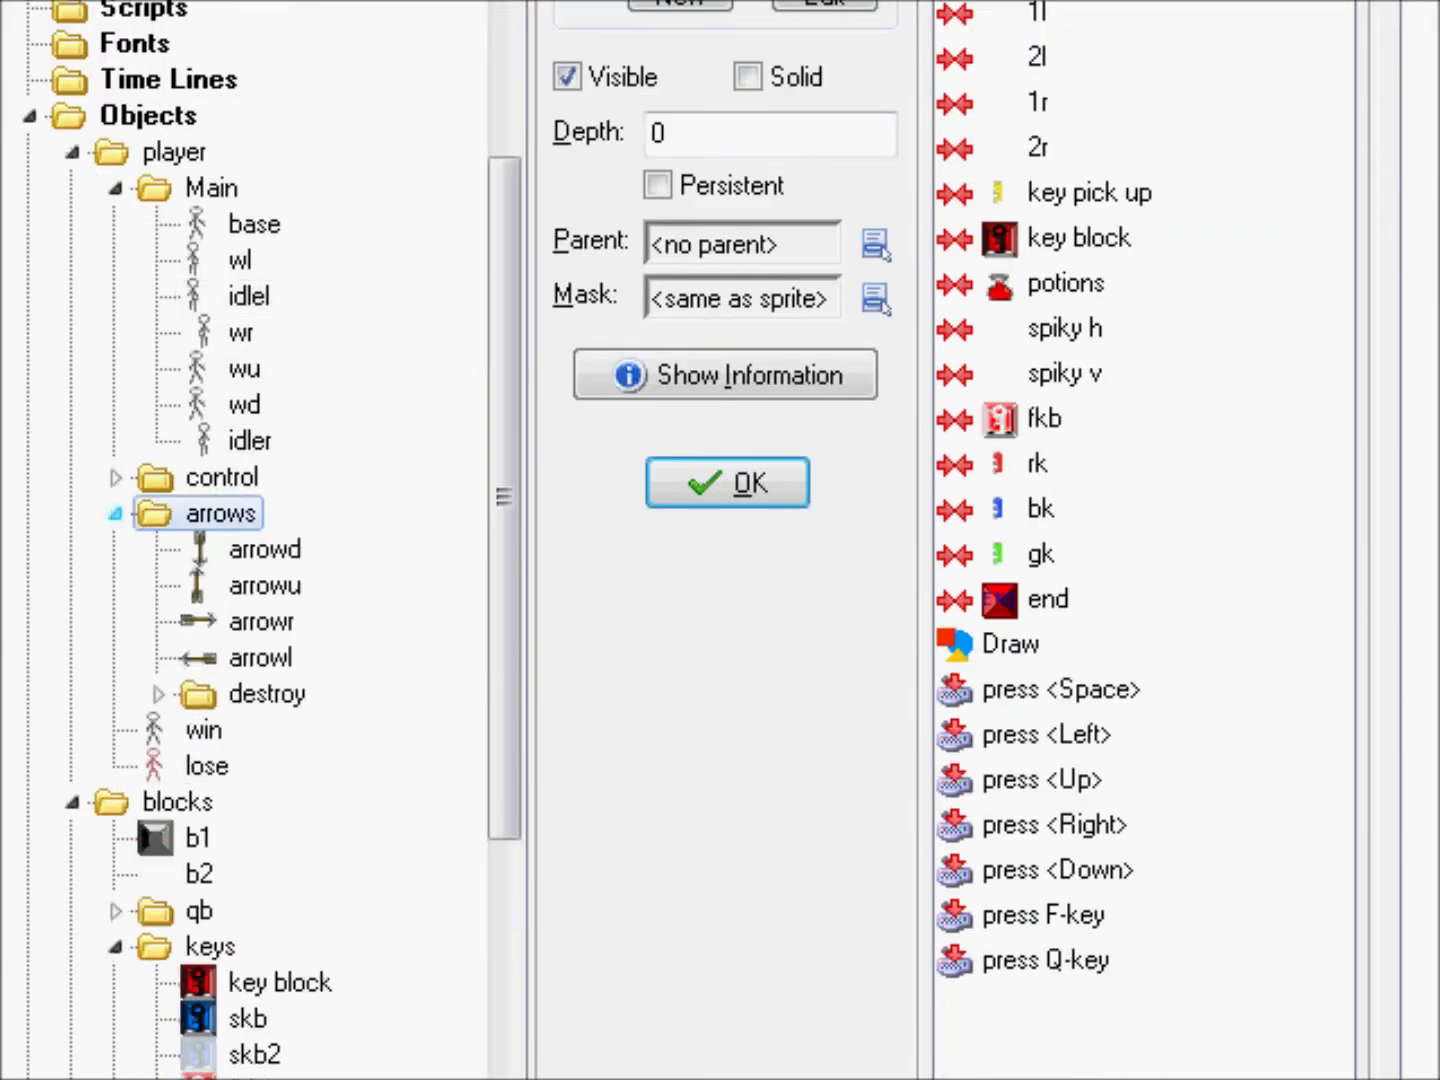
Look through the arrowd, arrowu, arrowr and arrowl objects, and collapse the arrows group.
{"action": "double_click", "coordinate": [264, 550]}
{"action": "double_click", "coordinate": [264, 586]}
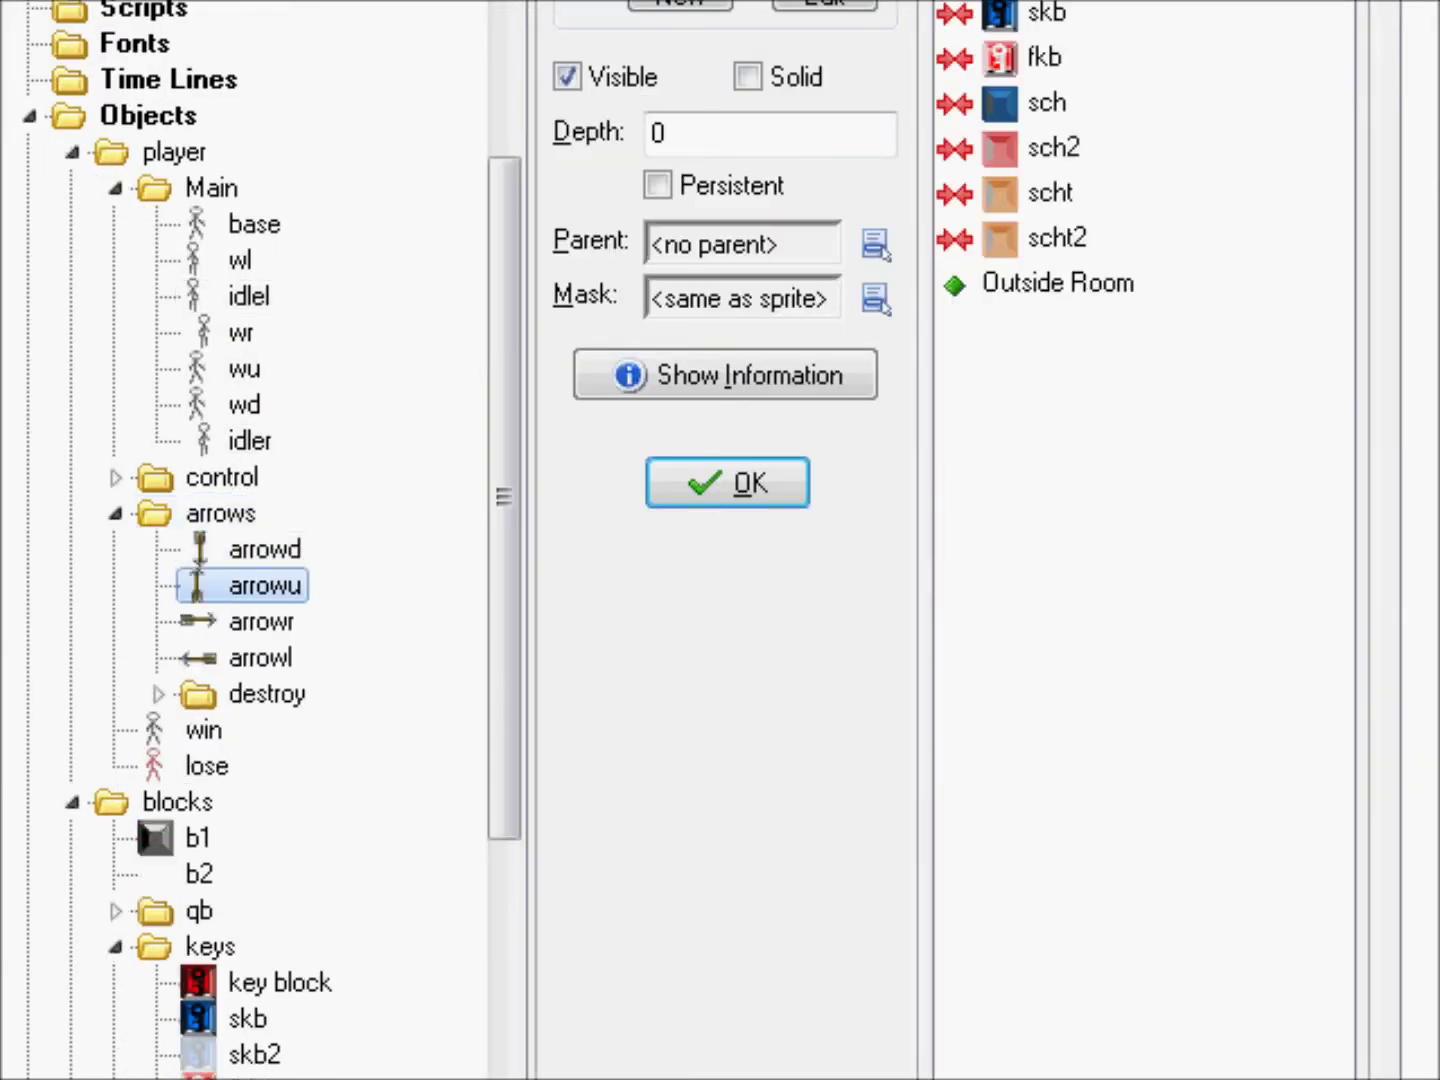
{"action": "left_click", "coordinate": [265, 622]}
{"action": "left_click", "coordinate": [265, 550]}
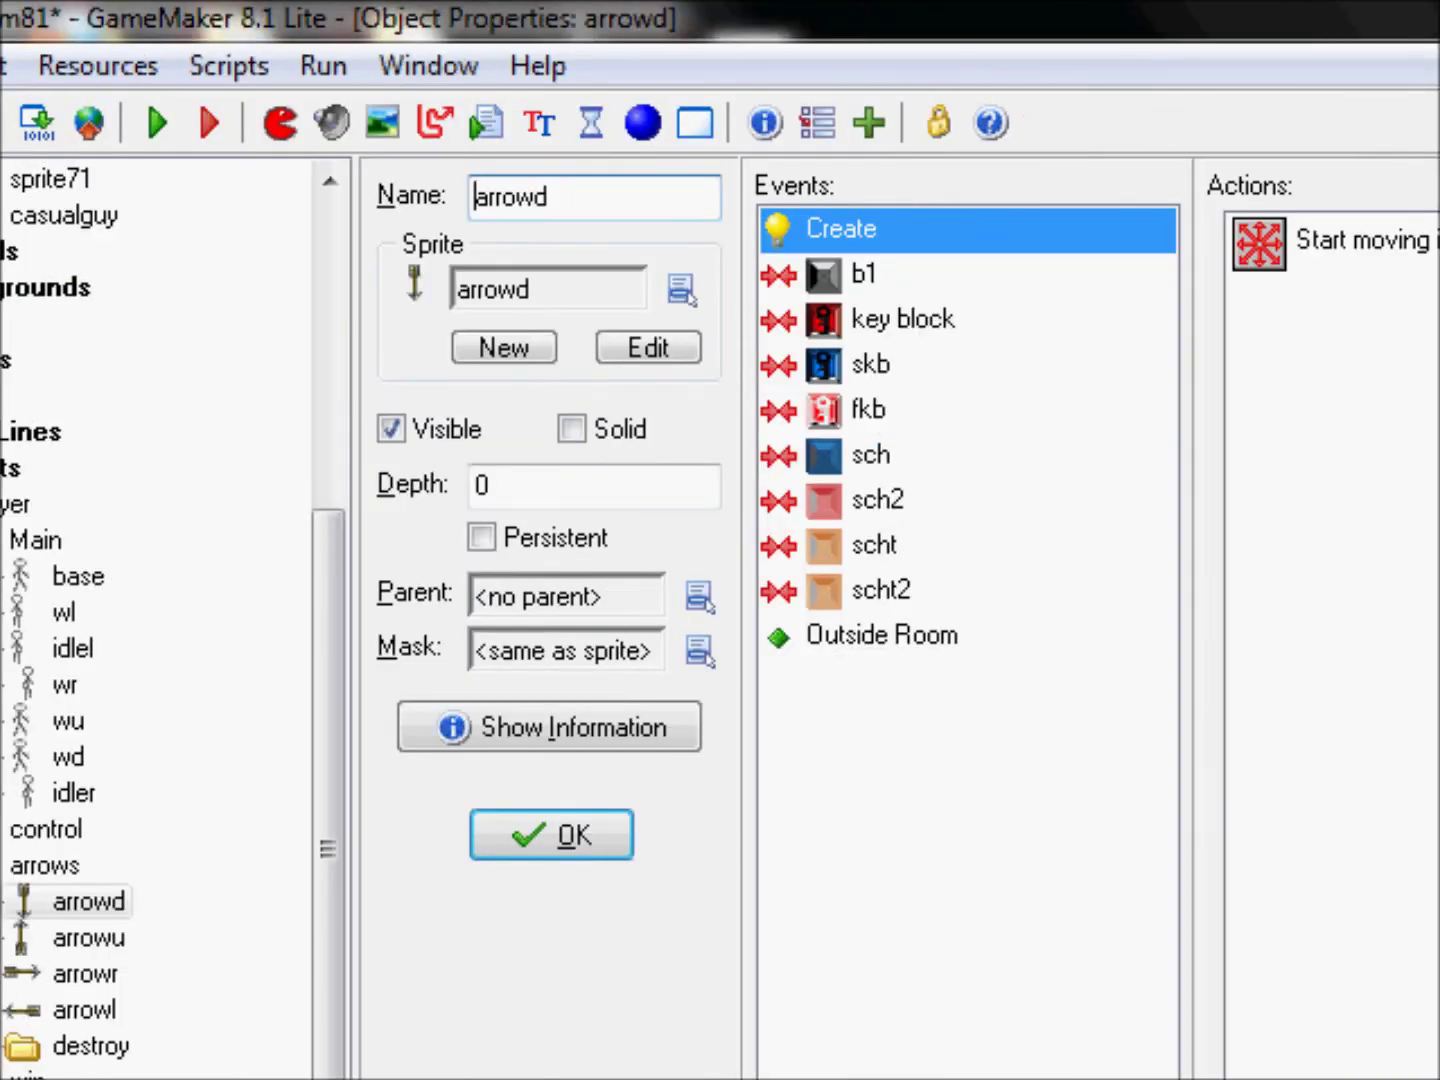
{"action": "double_click", "coordinate": [87, 939]}
{"action": "left_click", "coordinate": [86, 975]}
{"action": "left_click", "coordinate": [85, 1010]}
{"action": "double_click", "coordinate": [260, 658]}
{"action": "left_click", "coordinate": [115, 513]}
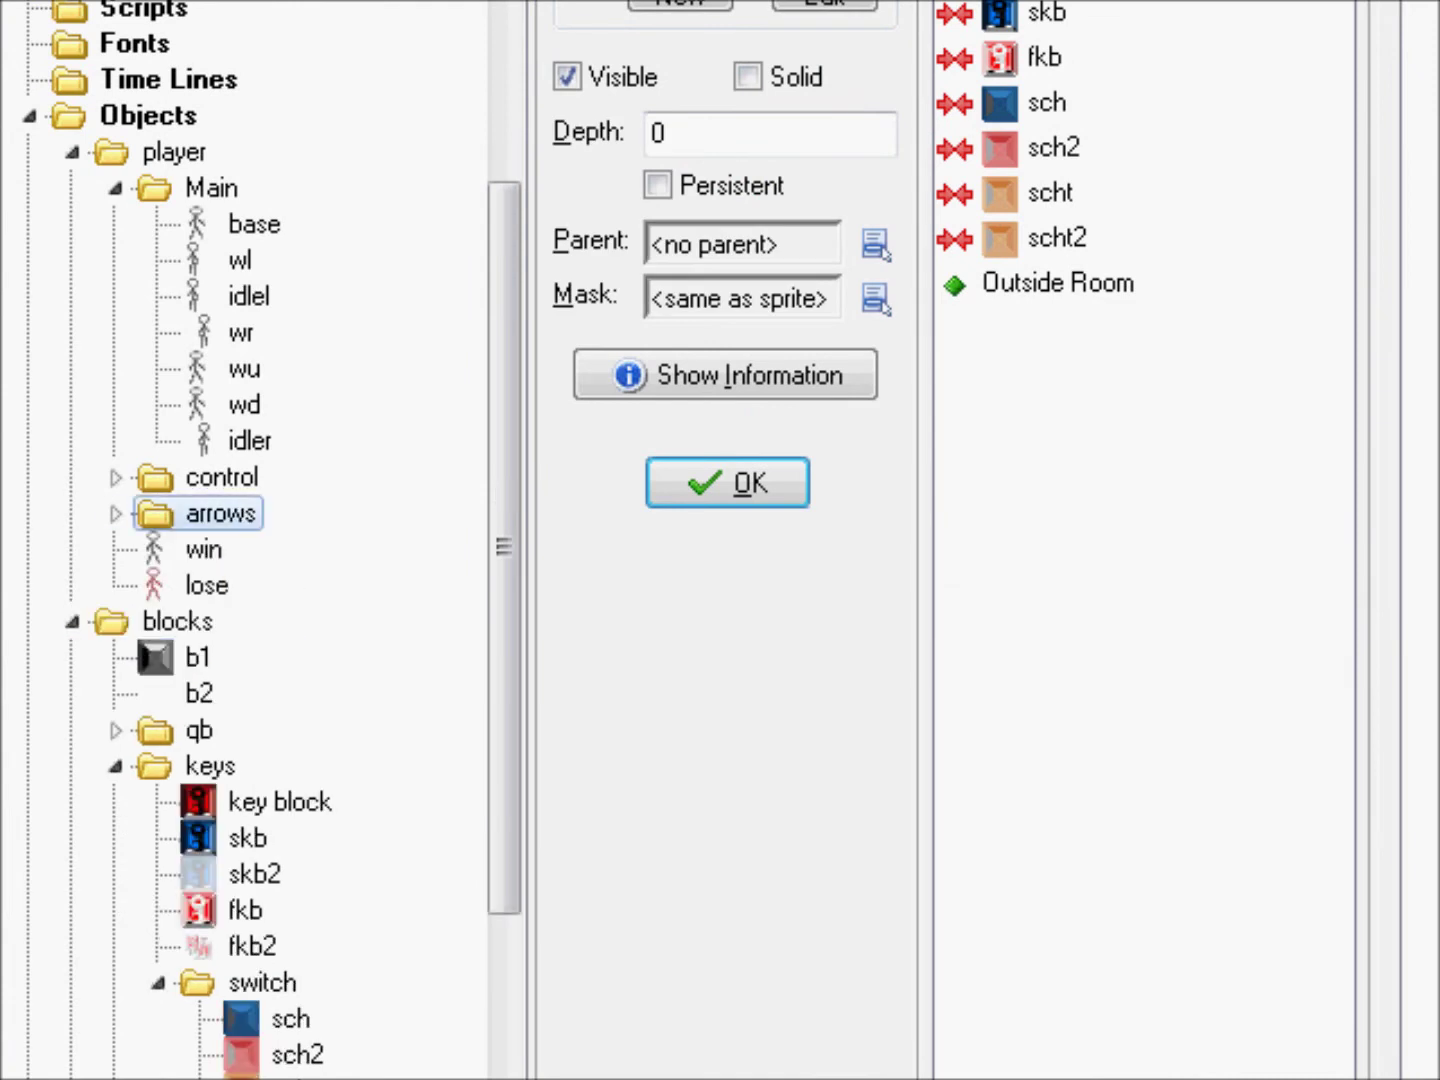
Expand the arrows group and its destroy subgroup, view the adl object, and collapse the destroy subgroup.
{"action": "left_click", "coordinate": [115, 513]}
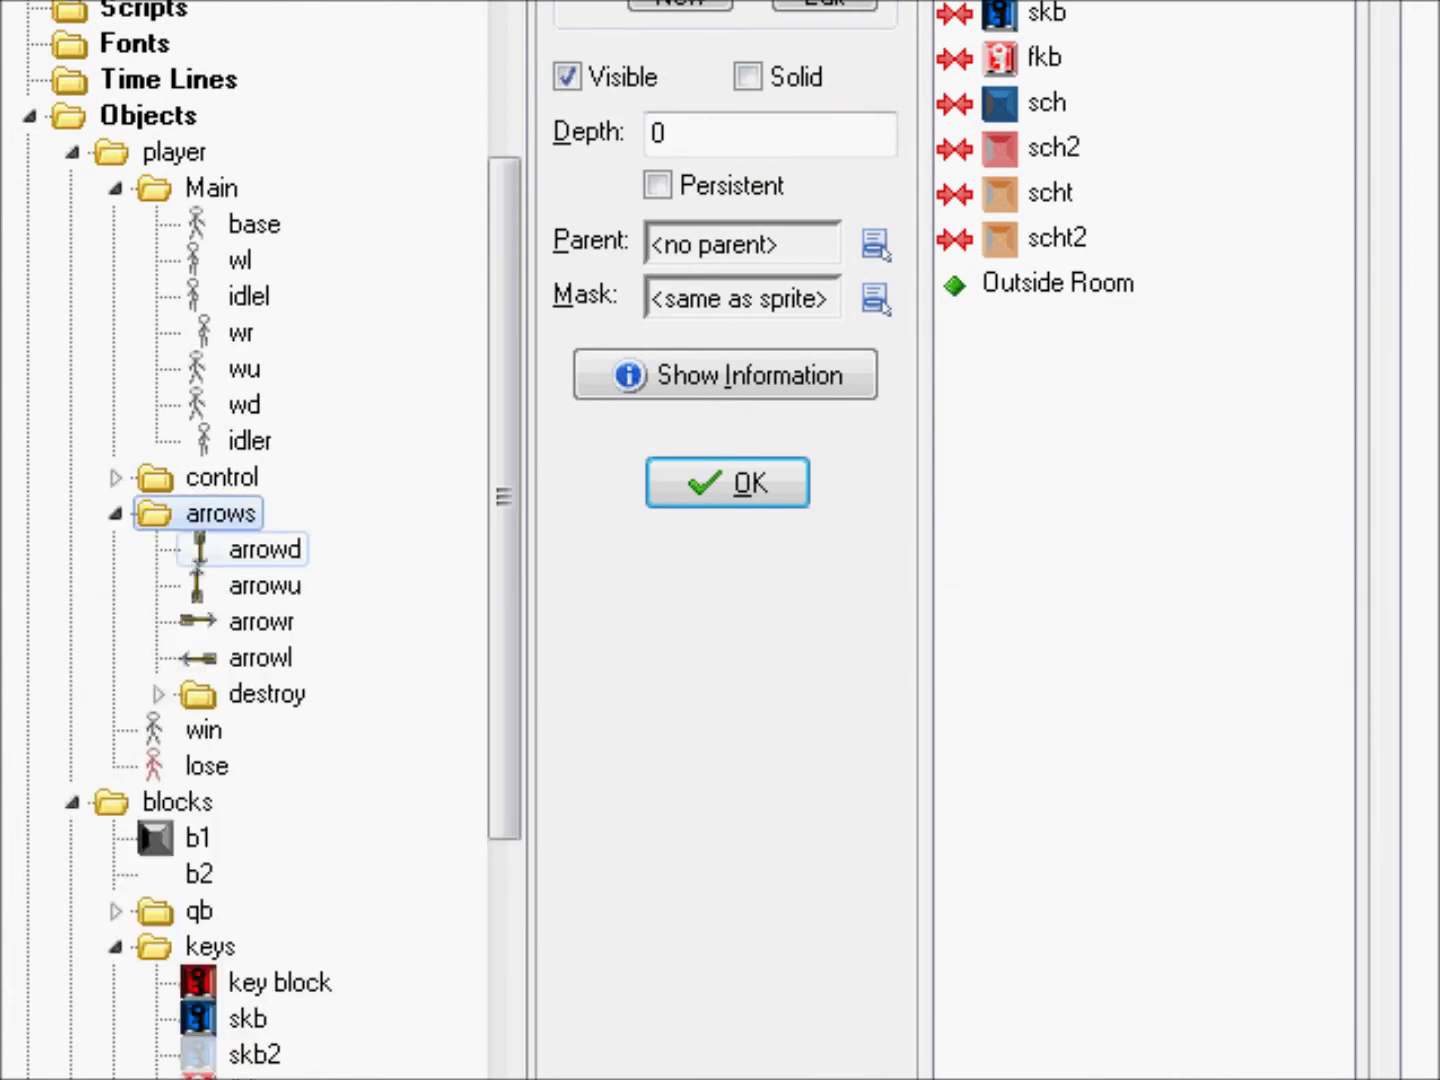
{"action": "left_click", "coordinate": [115, 513]}
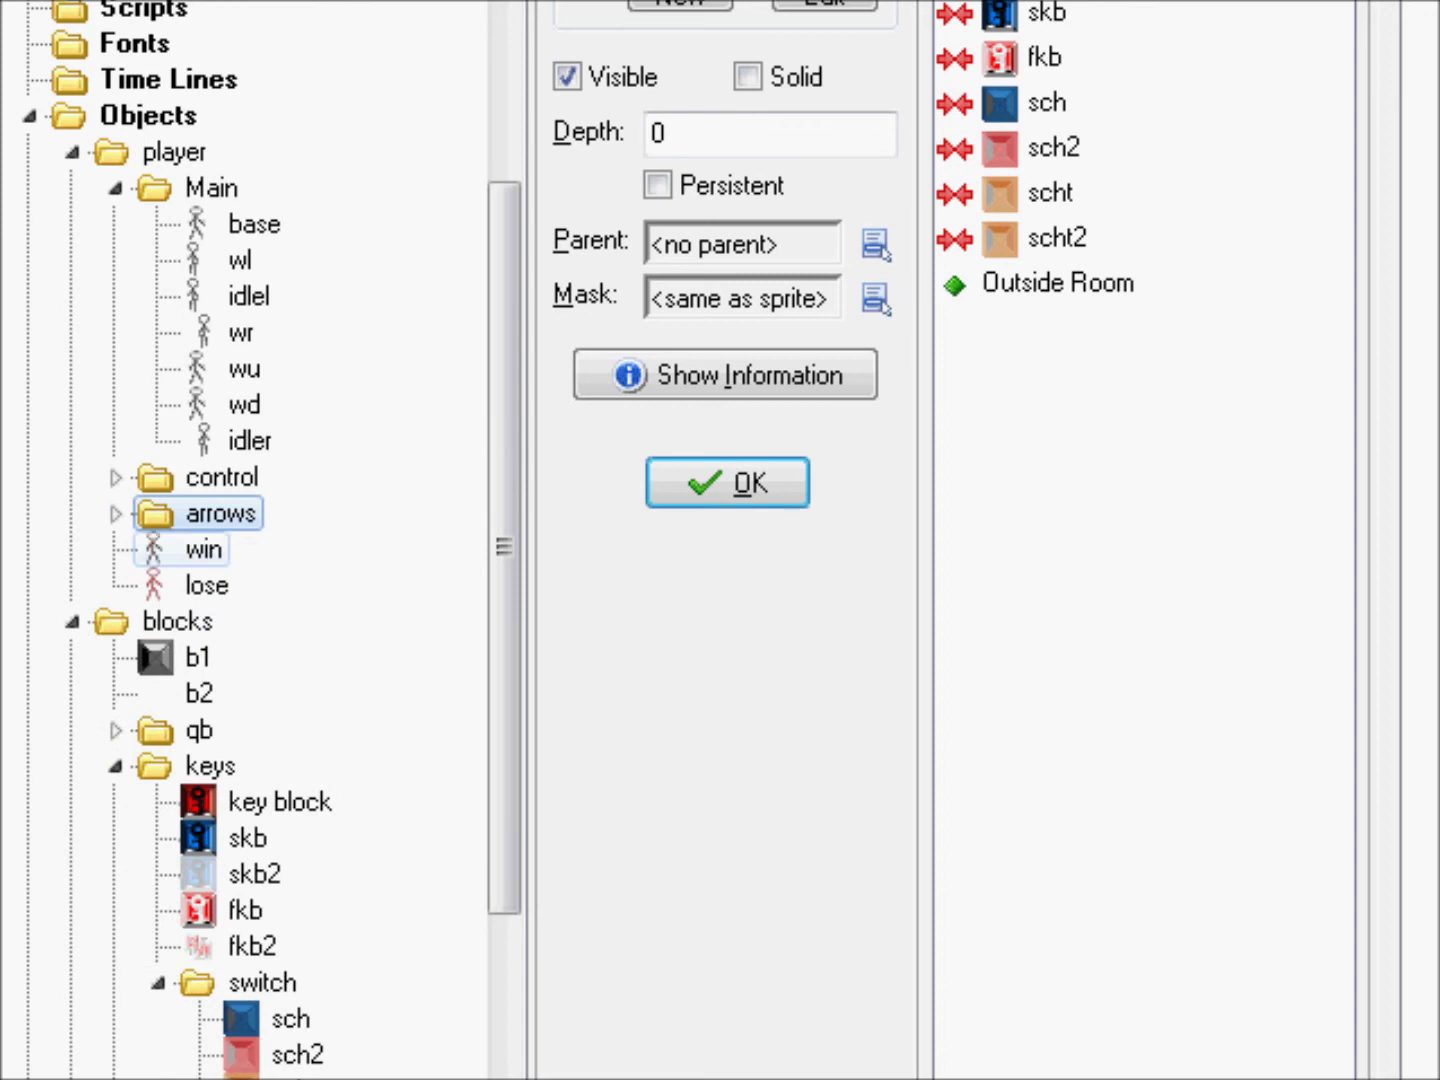
{"action": "left_click", "coordinate": [114, 513]}
{"action": "double_click", "coordinate": [266, 693]}
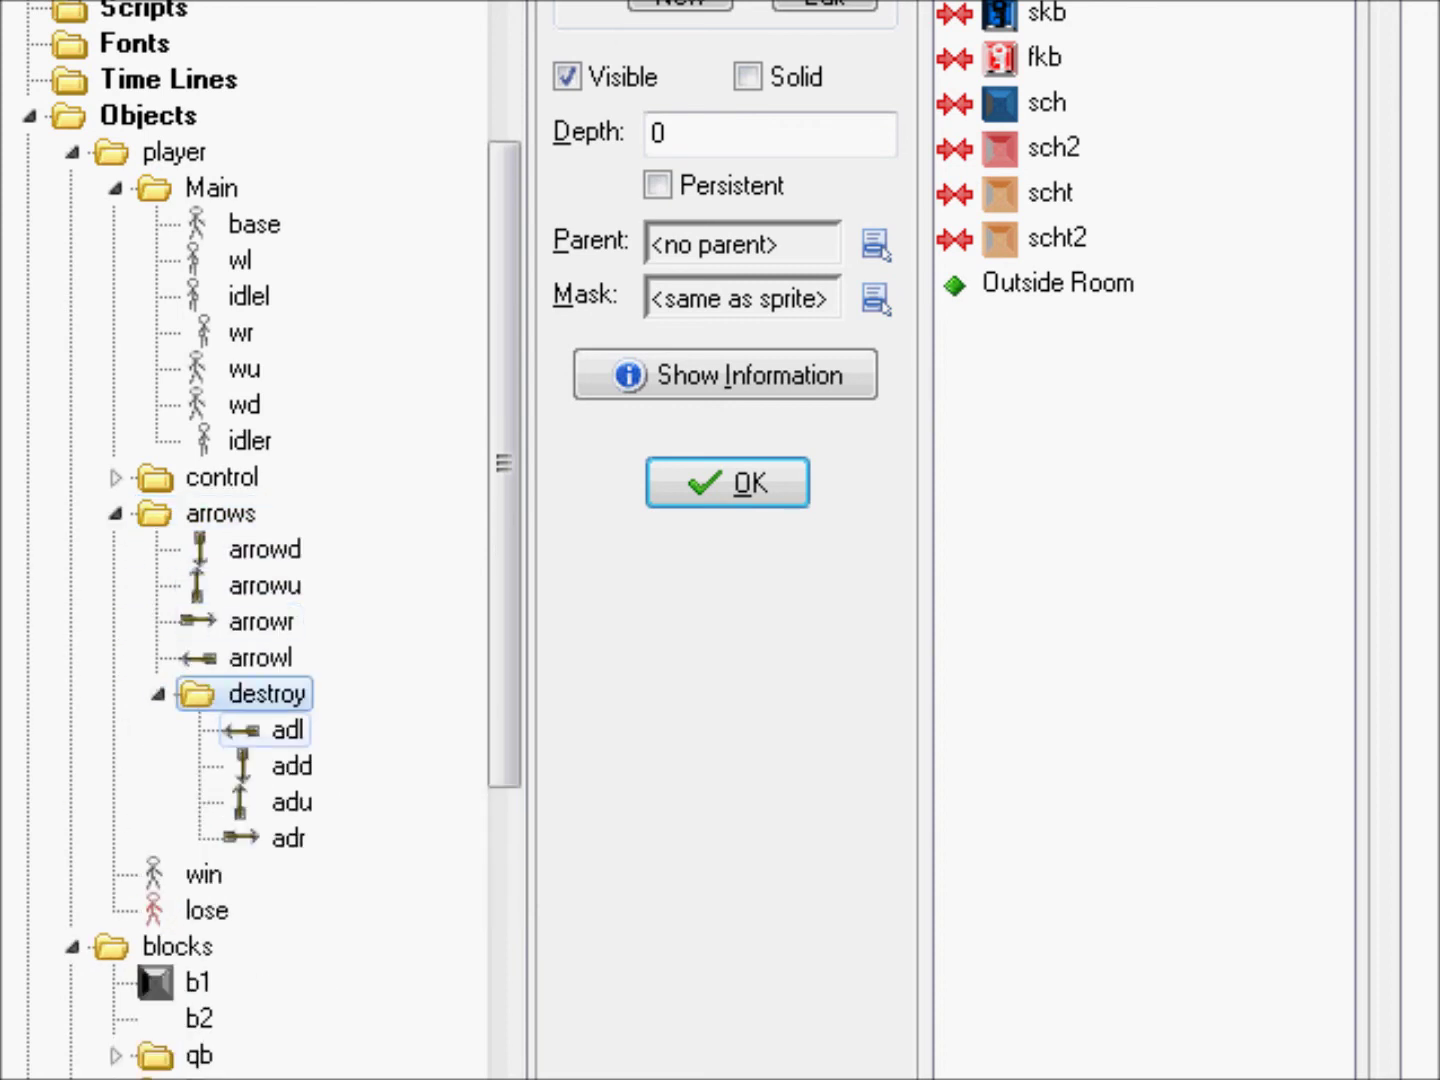
{"action": "left_click", "coordinate": [287, 730]}
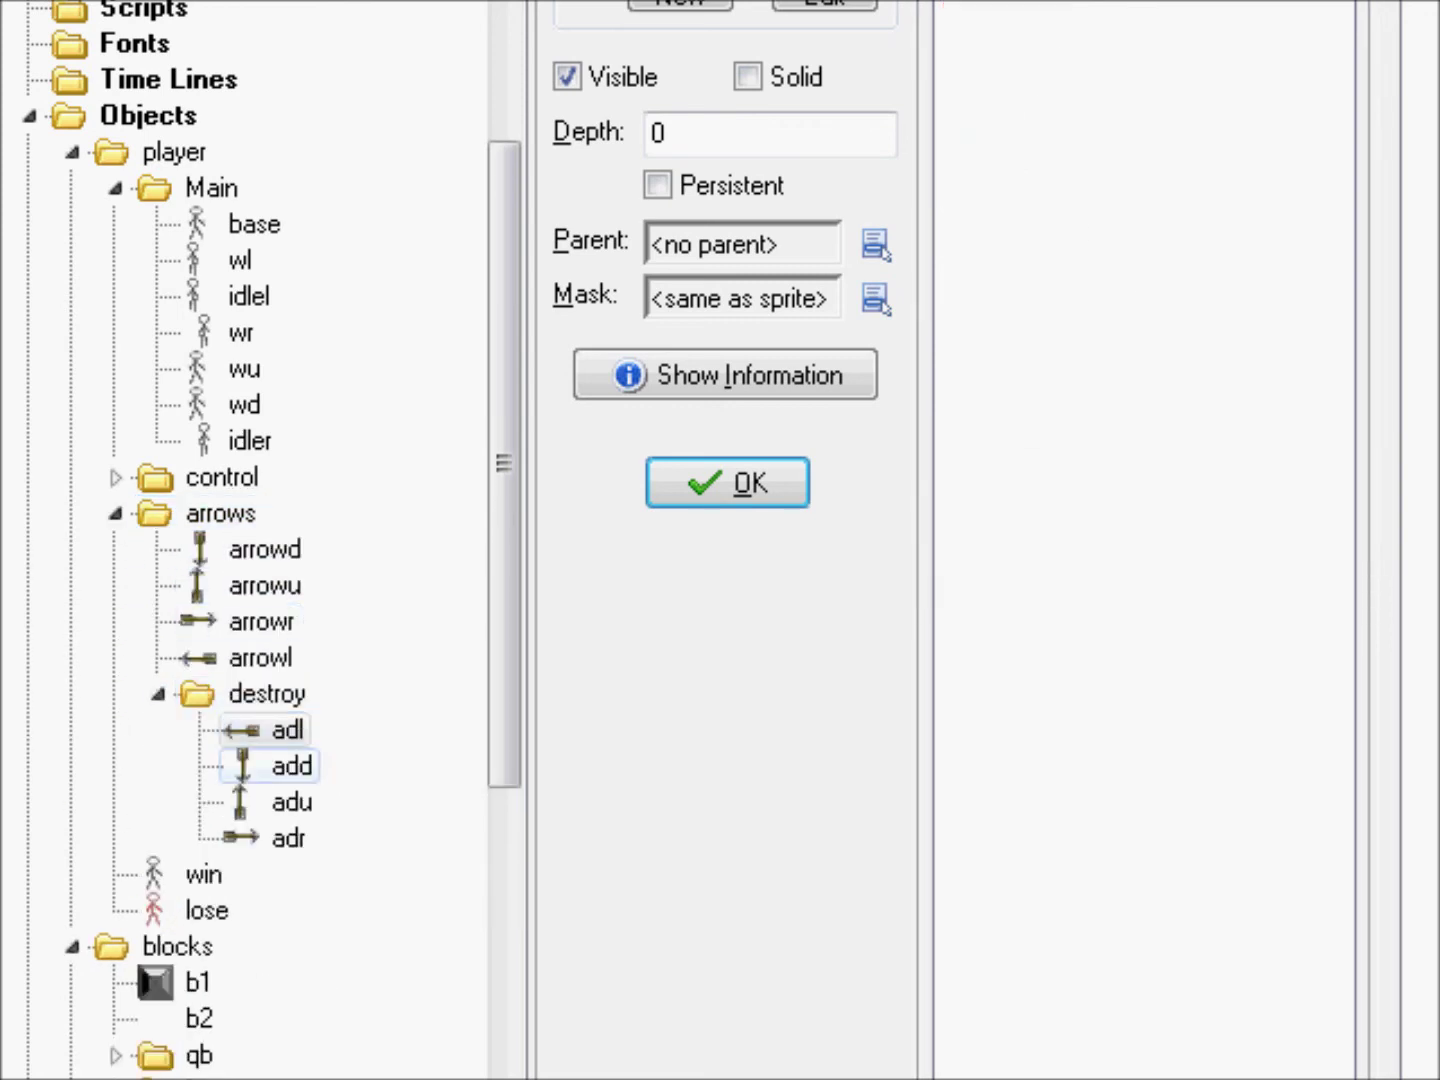
{"action": "left_click", "coordinate": [157, 693]}
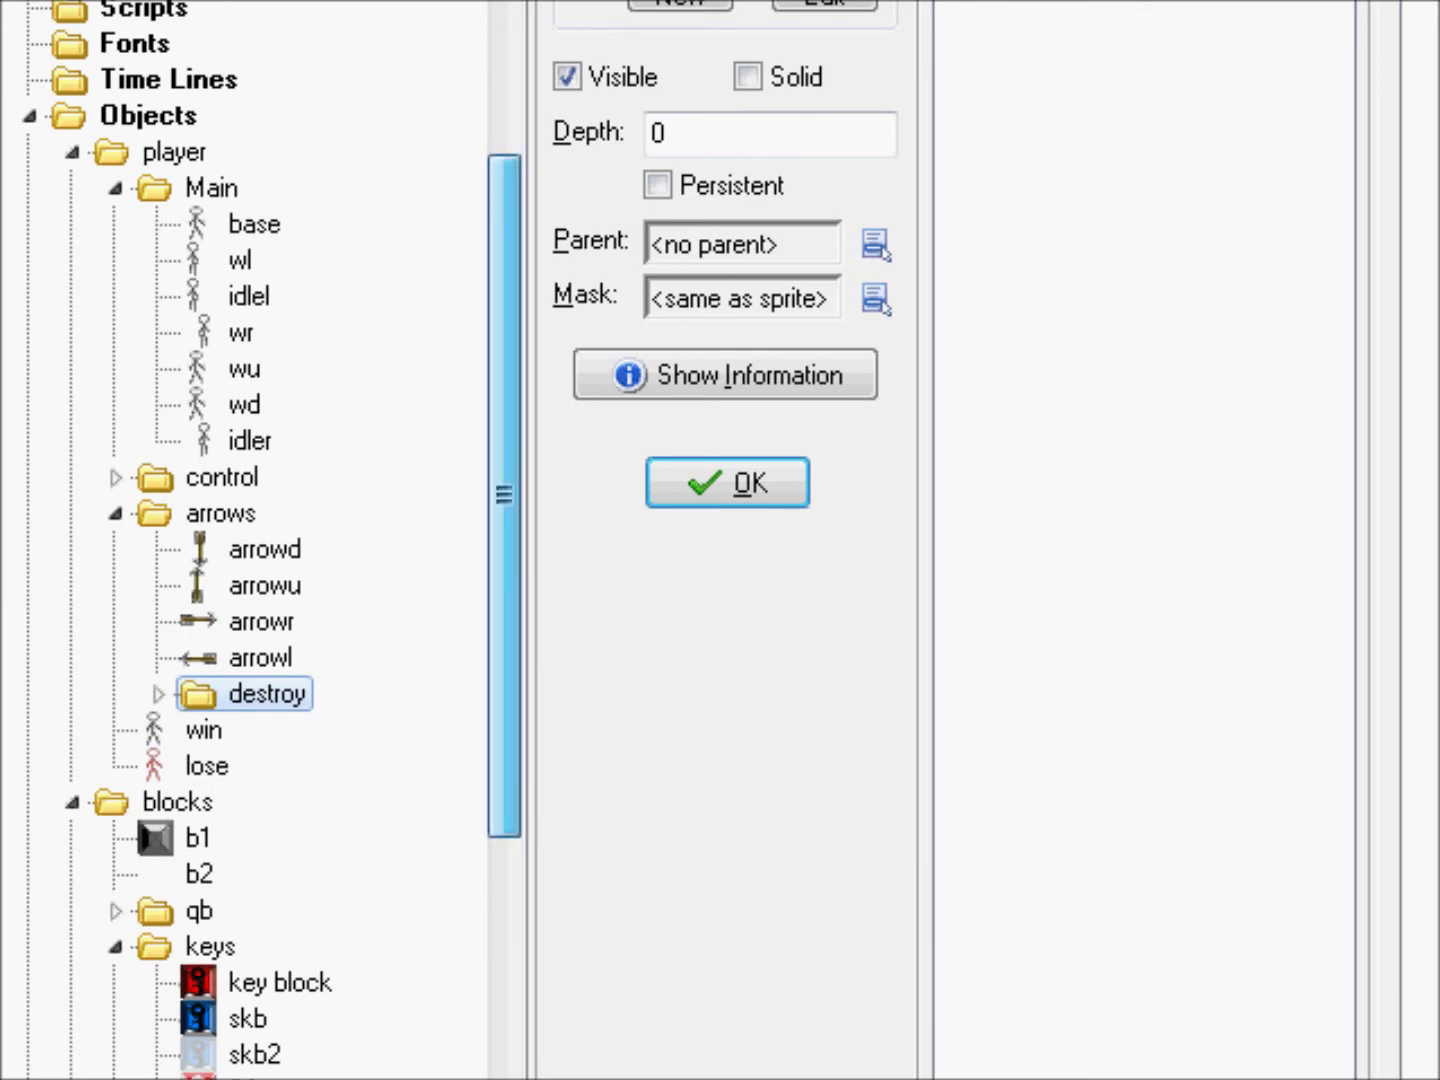
Briefly expand and collapse the prompts, info. and Player groups under Sprites.
{"action": "scroll", "coordinate": [505, 464], "scroll_direction": "up", "scroll_amount": 6}
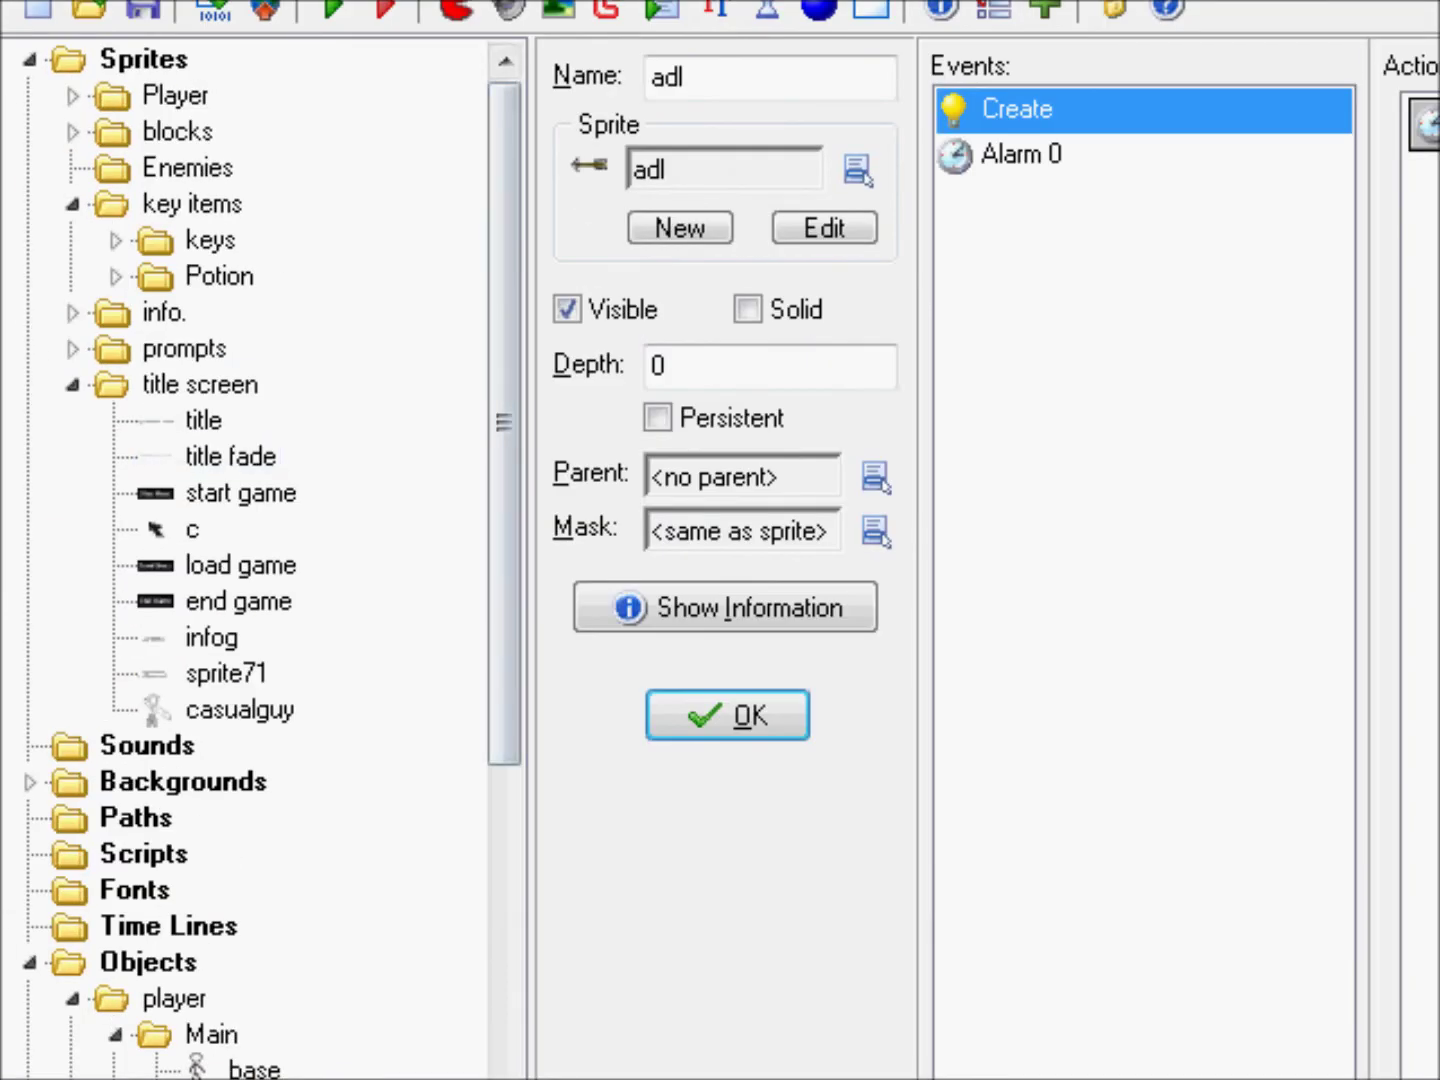
{"action": "left_click", "coordinate": [72, 349]}
{"action": "left_click", "coordinate": [72, 349]}
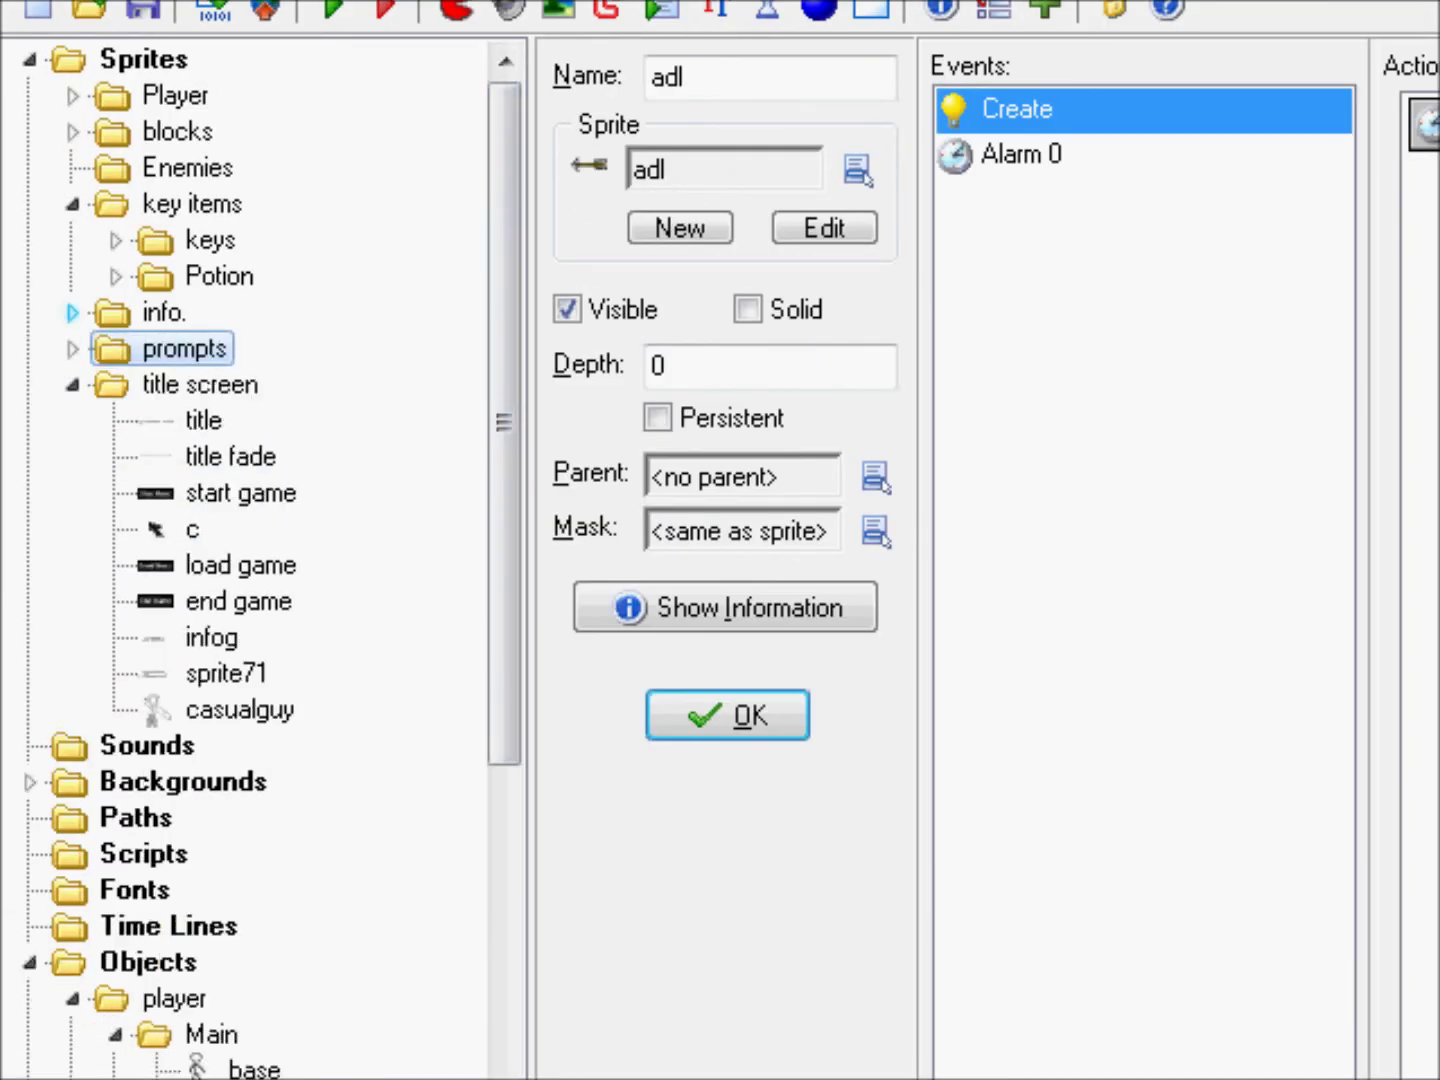
{"action": "left_click", "coordinate": [72, 311]}
{"action": "left_click", "coordinate": [72, 311]}
{"action": "left_click", "coordinate": [72, 214]}
{"action": "left_click", "coordinate": [72, 214]}
Expand the blocks sprite group and look through its t, q, pt, b, key and normal subgroups.
{"action": "left_click", "coordinate": [72, 250]}
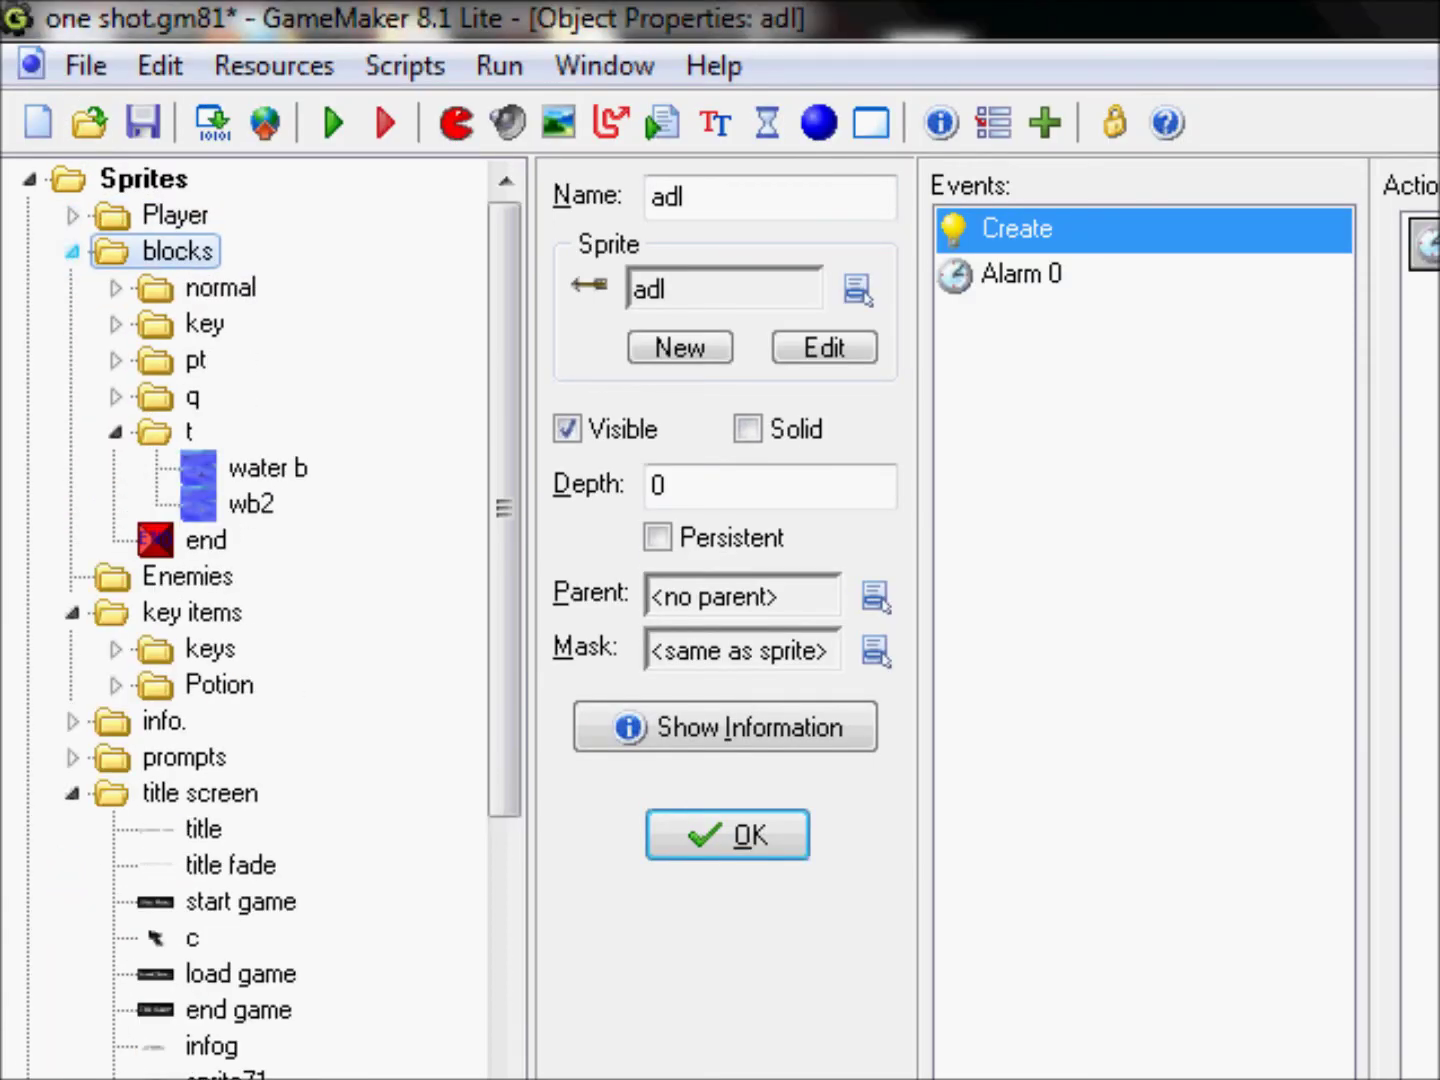
{"action": "left_click", "coordinate": [115, 432]}
{"action": "left_click", "coordinate": [114, 397]}
{"action": "left_click", "coordinate": [115, 397]}
{"action": "left_click", "coordinate": [115, 360]}
{"action": "left_click", "coordinate": [158, 397]}
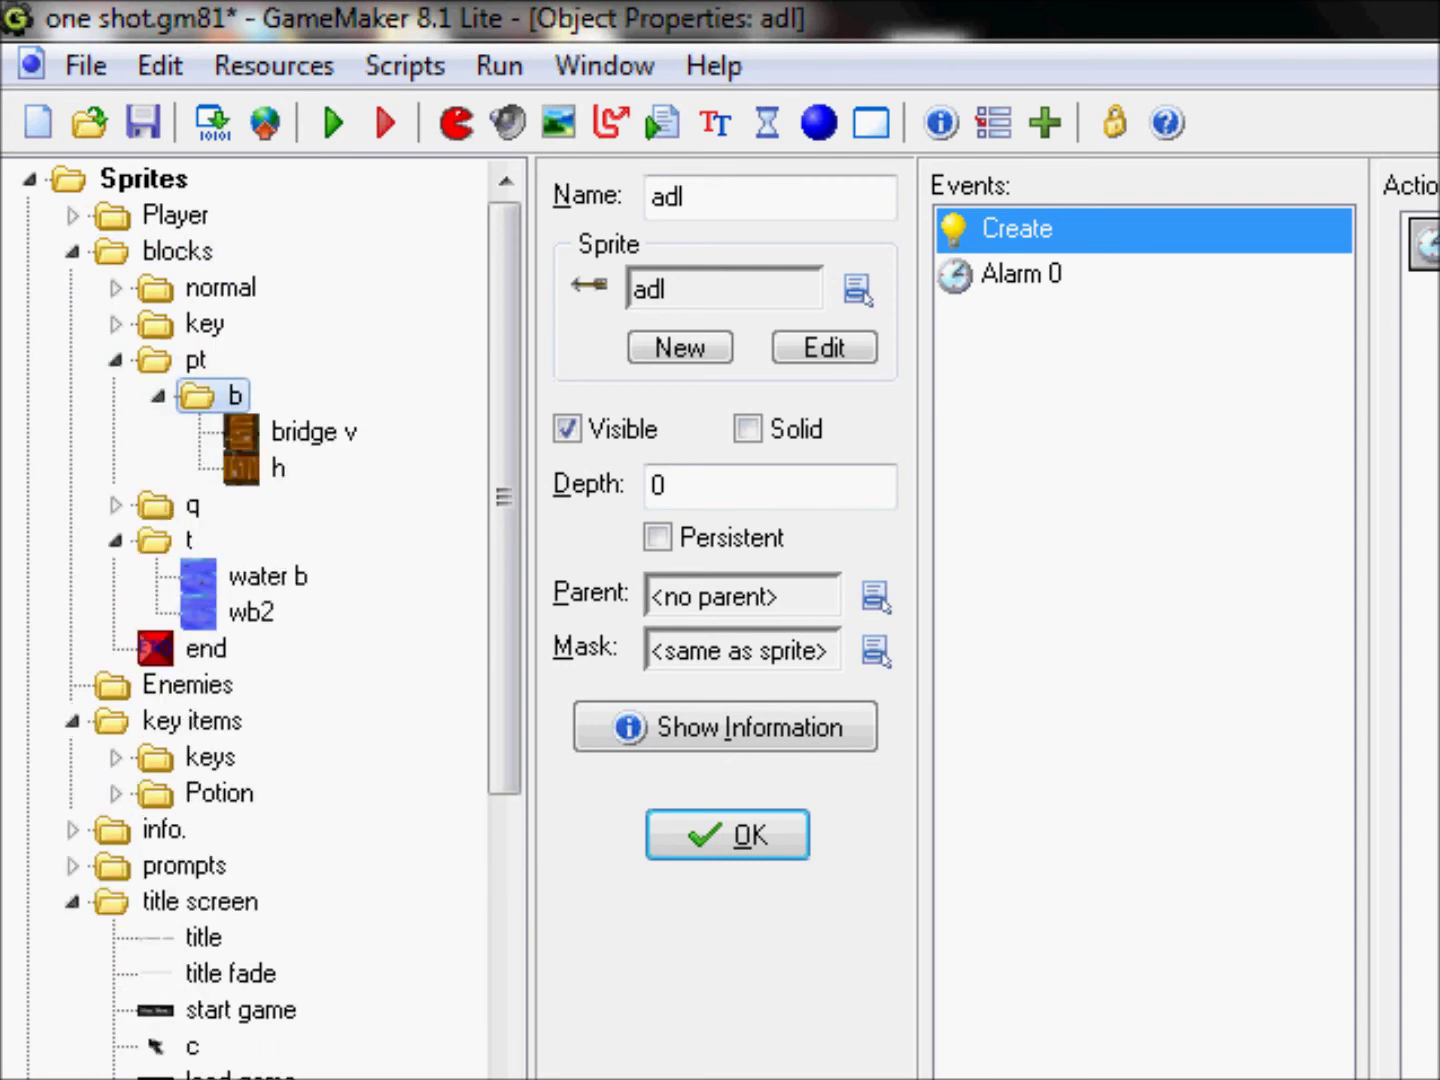
{"action": "left_click", "coordinate": [114, 323]}
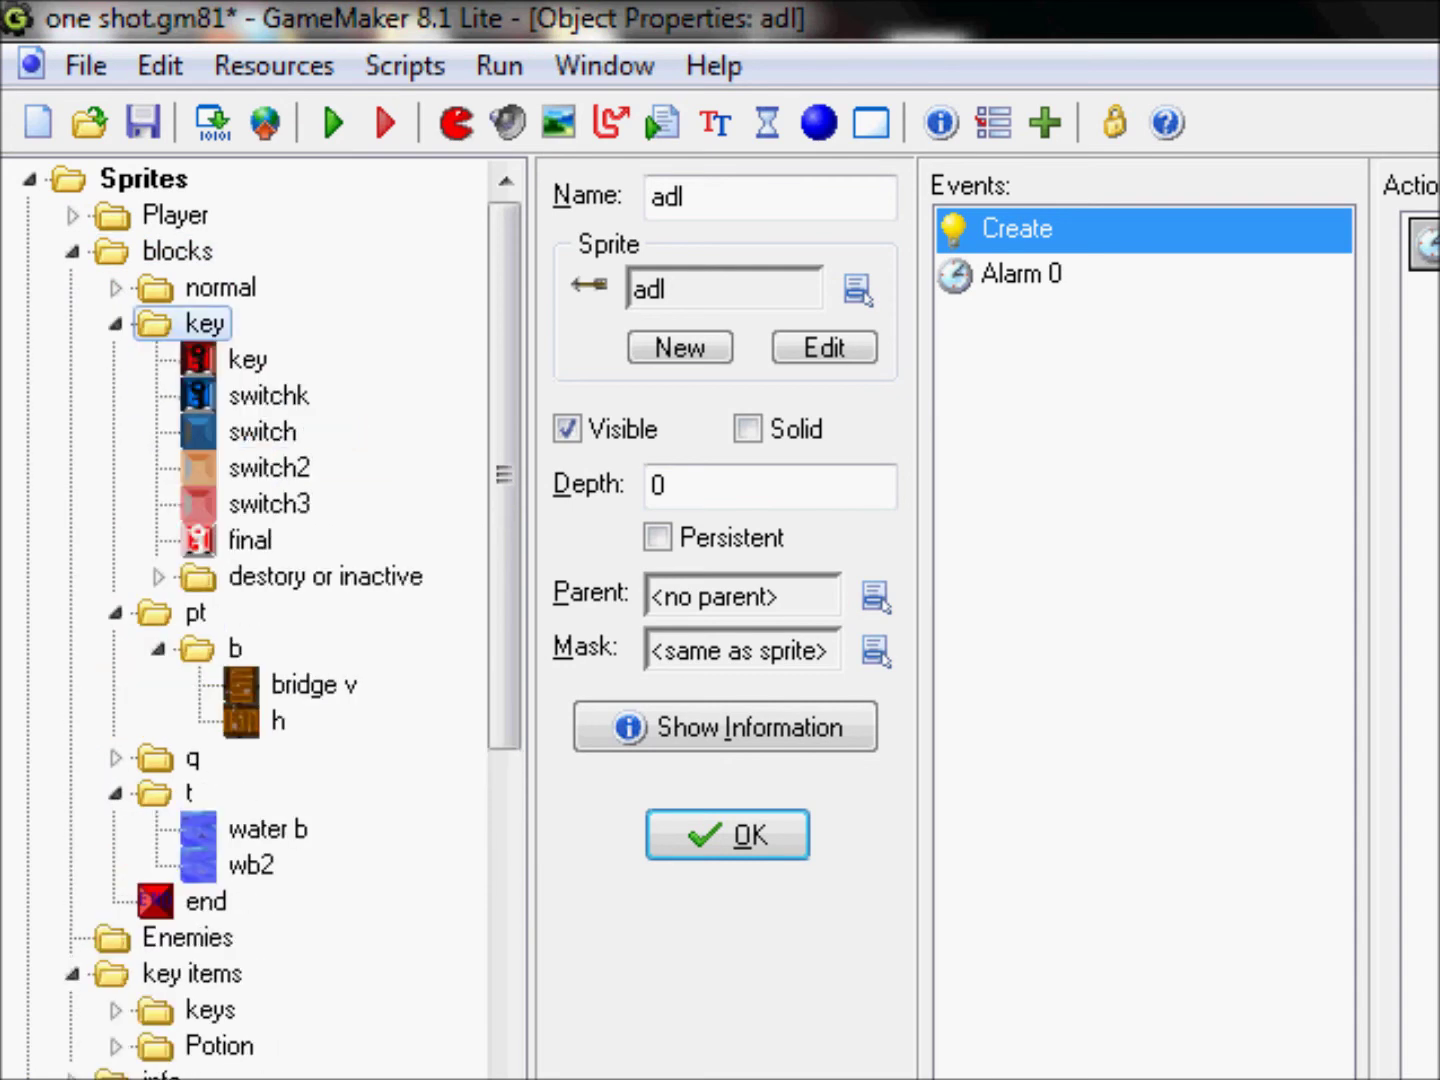
{"action": "left_click", "coordinate": [114, 288]}
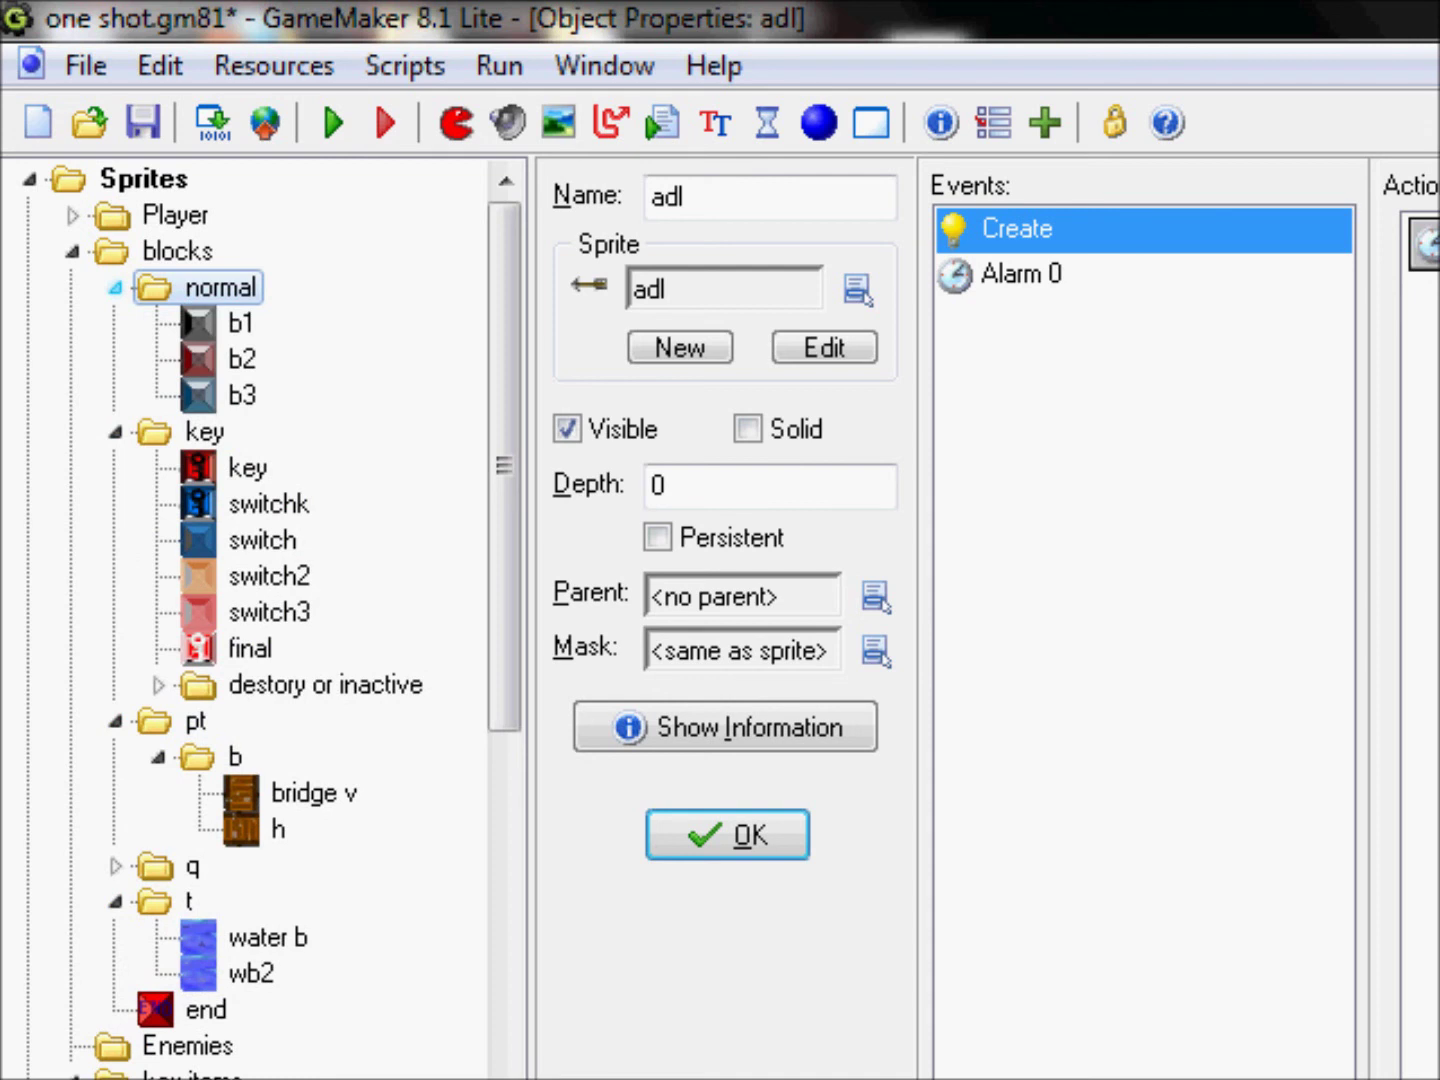
Expand the Player sprite group and its idle, walk, open and arrows subgroups.
{"action": "left_click", "coordinate": [72, 215]}
{"action": "left_click", "coordinate": [115, 251]}
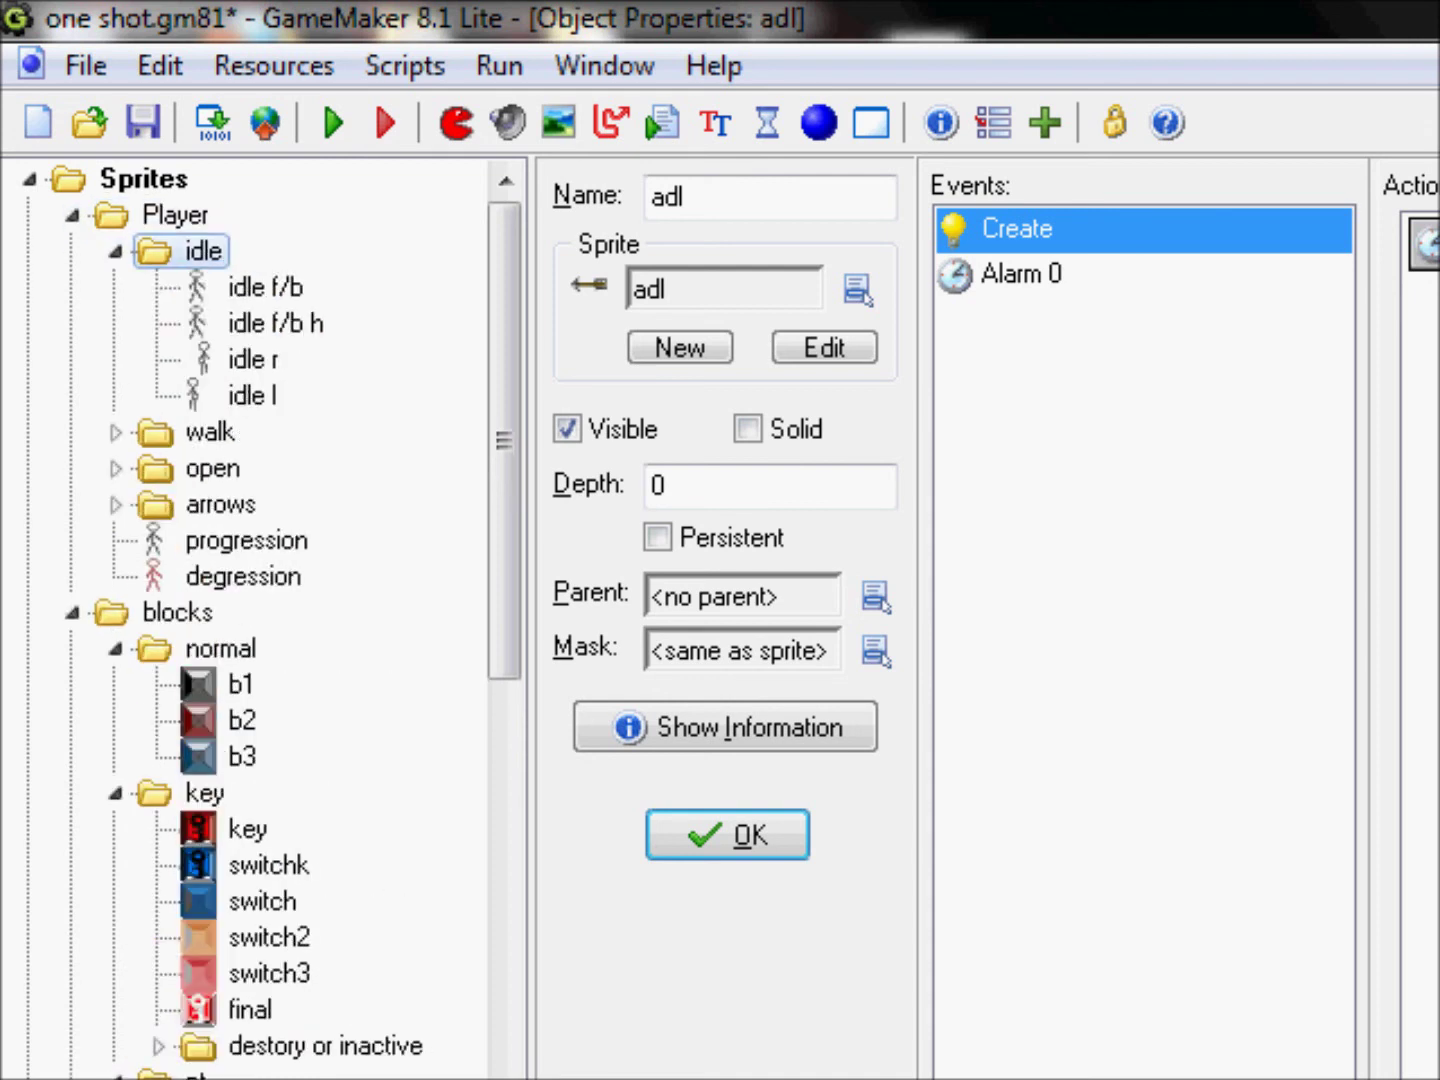
{"action": "left_click", "coordinate": [115, 432]}
{"action": "left_click", "coordinate": [114, 577]}
{"action": "left_click", "coordinate": [115, 758]}
Expand the destory or inactive subgroup of the key block sprites, and the keys and Potion subgroups under key items.
{"action": "scroll", "coordinate": [250, 599], "scroll_direction": "down", "scroll_amount": 4}
{"action": "scroll", "coordinate": [115, 758], "scroll_direction": "down", "scroll_amount": 3}
{"action": "left_click", "coordinate": [158, 545]}
{"action": "scroll", "coordinate": [158, 544], "scroll_direction": "down", "scroll_amount": 4}
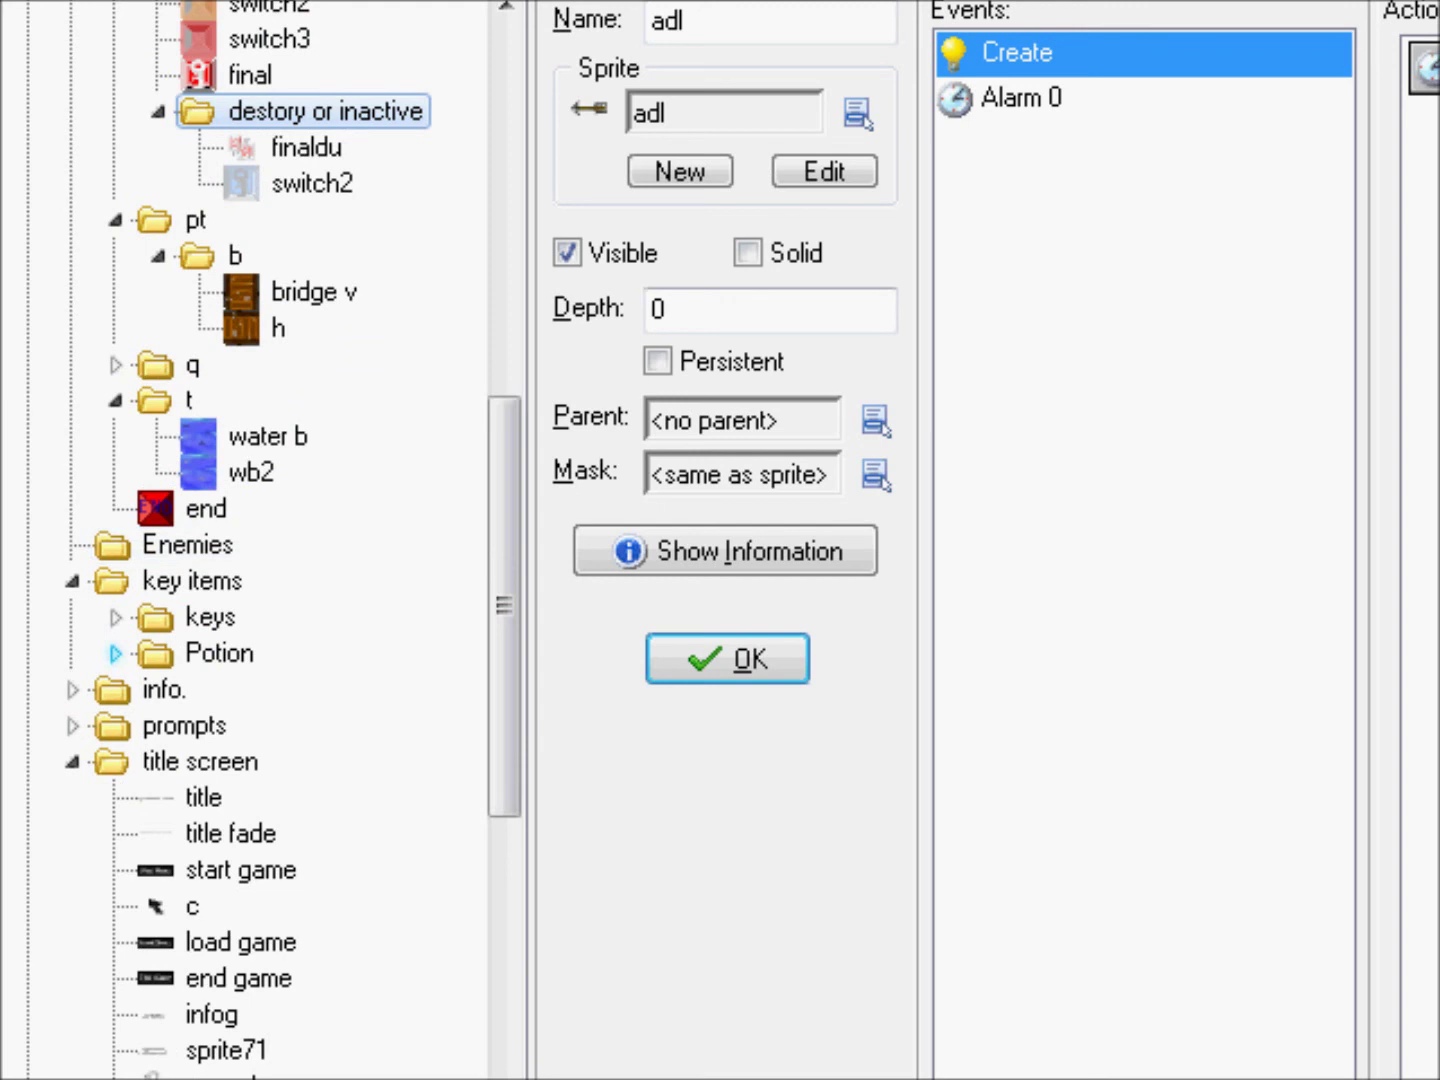
{"action": "left_click", "coordinate": [115, 617]}
{"action": "scroll", "coordinate": [114, 618], "scroll_direction": "down", "scroll_amount": 1}
{"action": "left_click", "coordinate": [115, 689]}
{"action": "scroll", "coordinate": [114, 689], "scroll_direction": "down", "scroll_amount": 2}
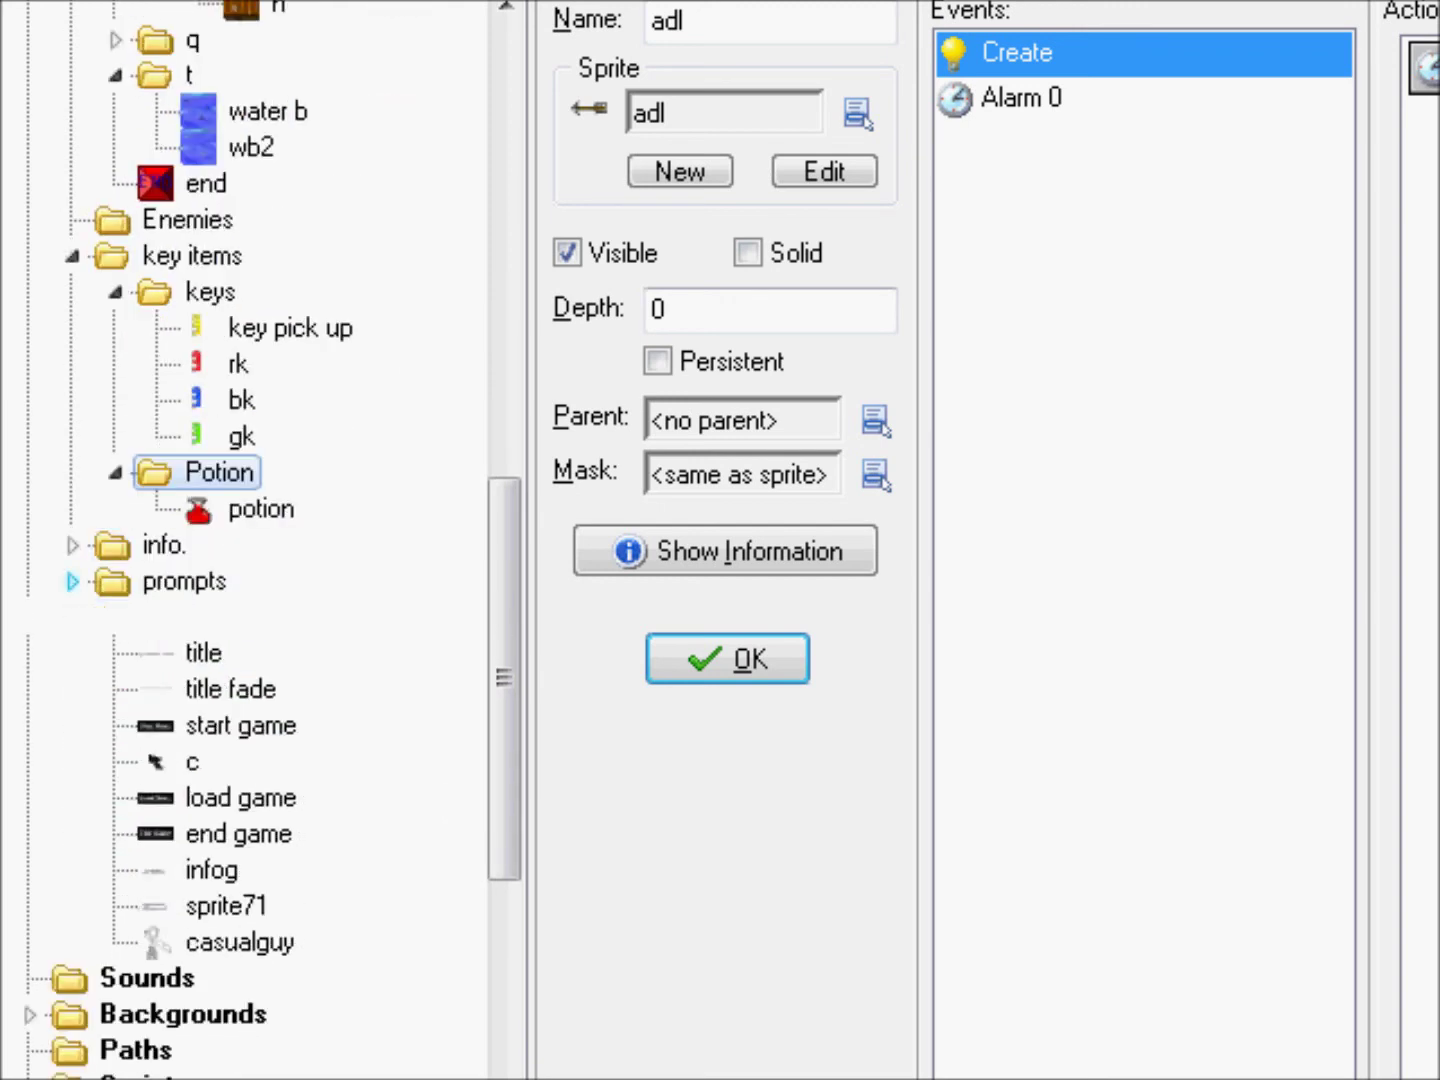
Expand the info. and prompts sprite groups and the Backgrounds folder.
{"action": "left_click", "coordinate": [72, 545]}
{"action": "left_click", "coordinate": [72, 616]}
{"action": "scroll", "coordinate": [150, 616], "scroll_direction": "down", "scroll_amount": 6}
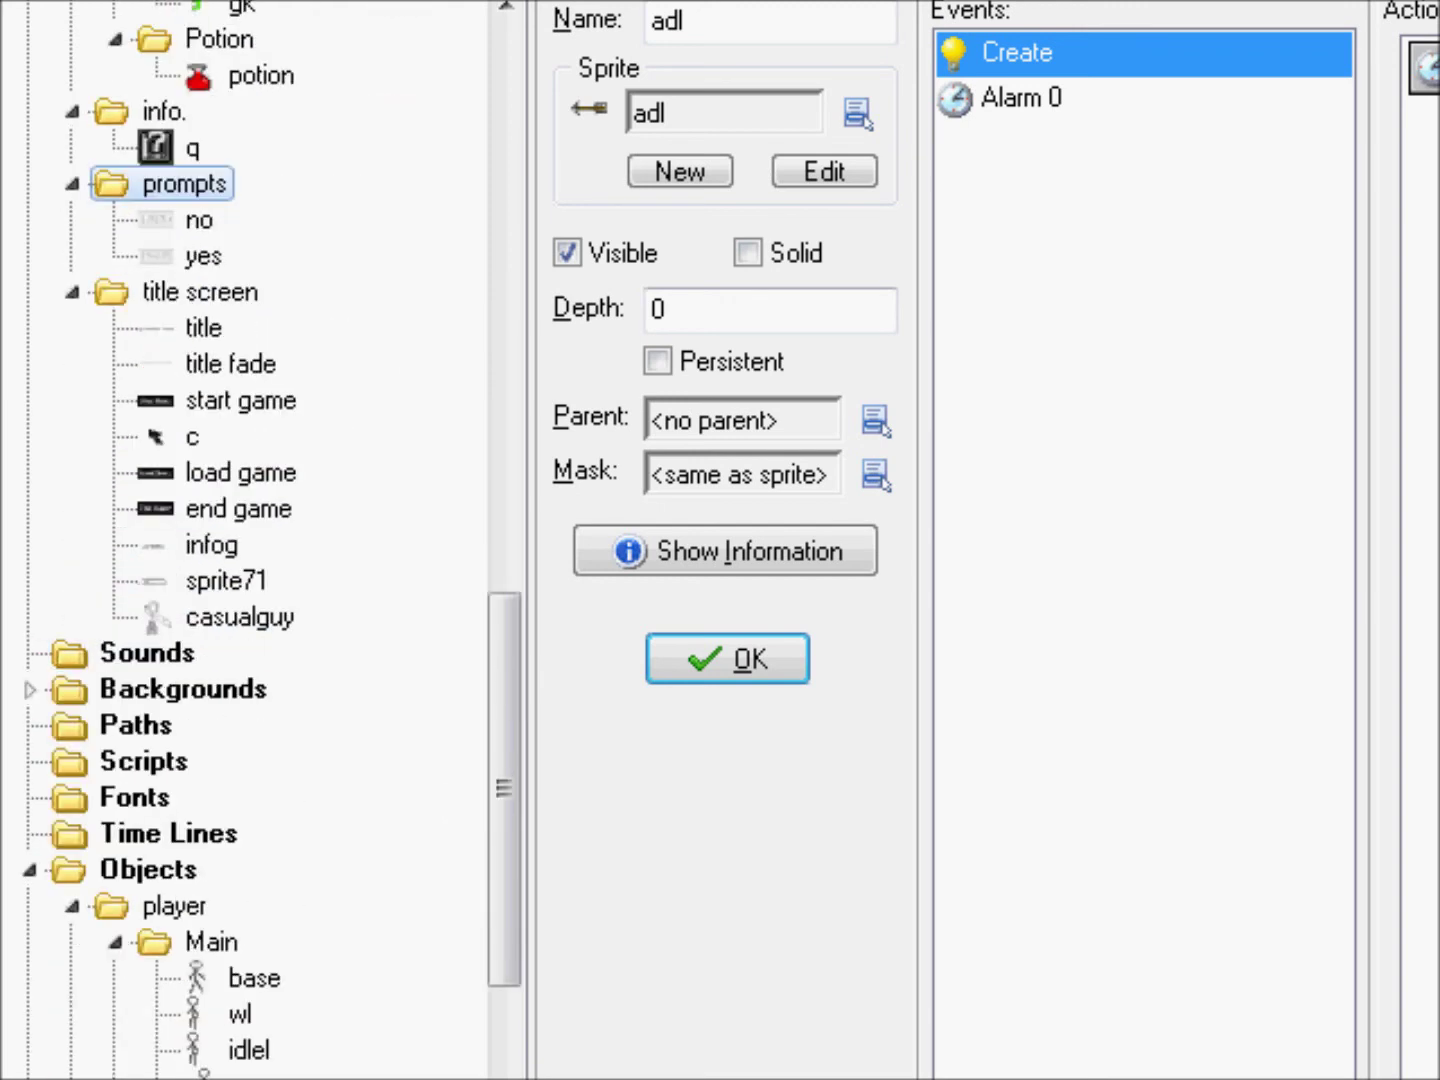
{"action": "left_click", "coordinate": [30, 473]}
{"action": "scroll", "coordinate": [131, 618], "scroll_direction": "down", "scroll_amount": 1}
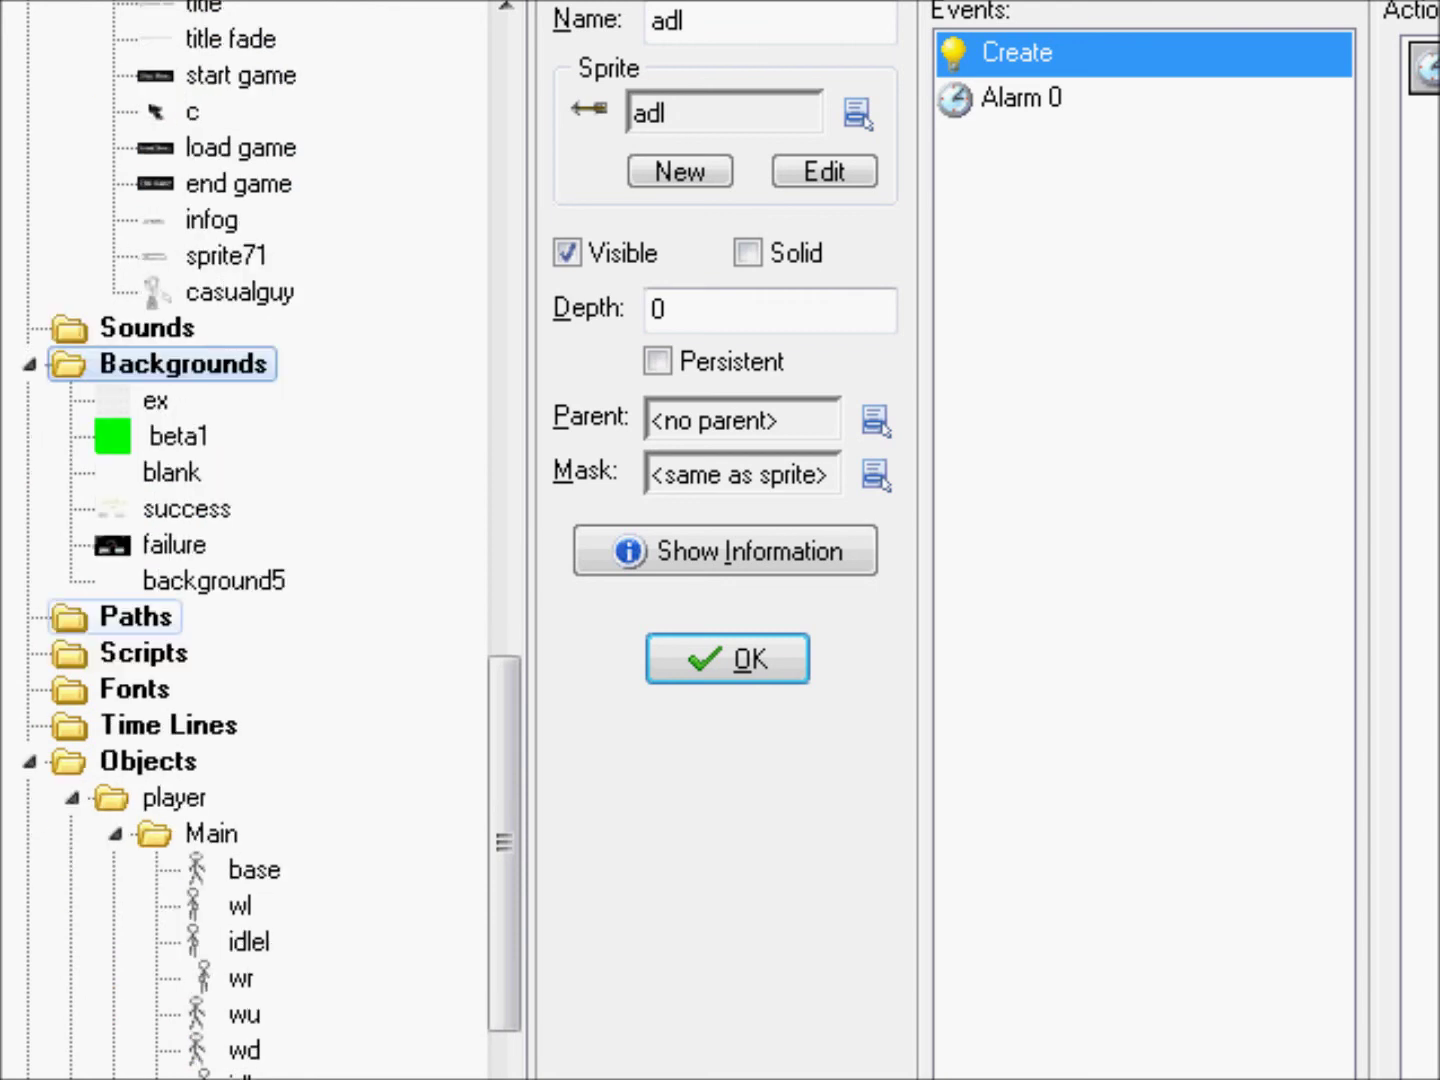
Expand the control and destroy subgroups of the player objects and the qb subgroup of the block objects.
{"action": "scroll", "coordinate": [130, 760], "scroll_direction": "down", "scroll_amount": 3}
{"action": "scroll", "coordinate": [149, 599], "scroll_direction": "down", "scroll_amount": 2}
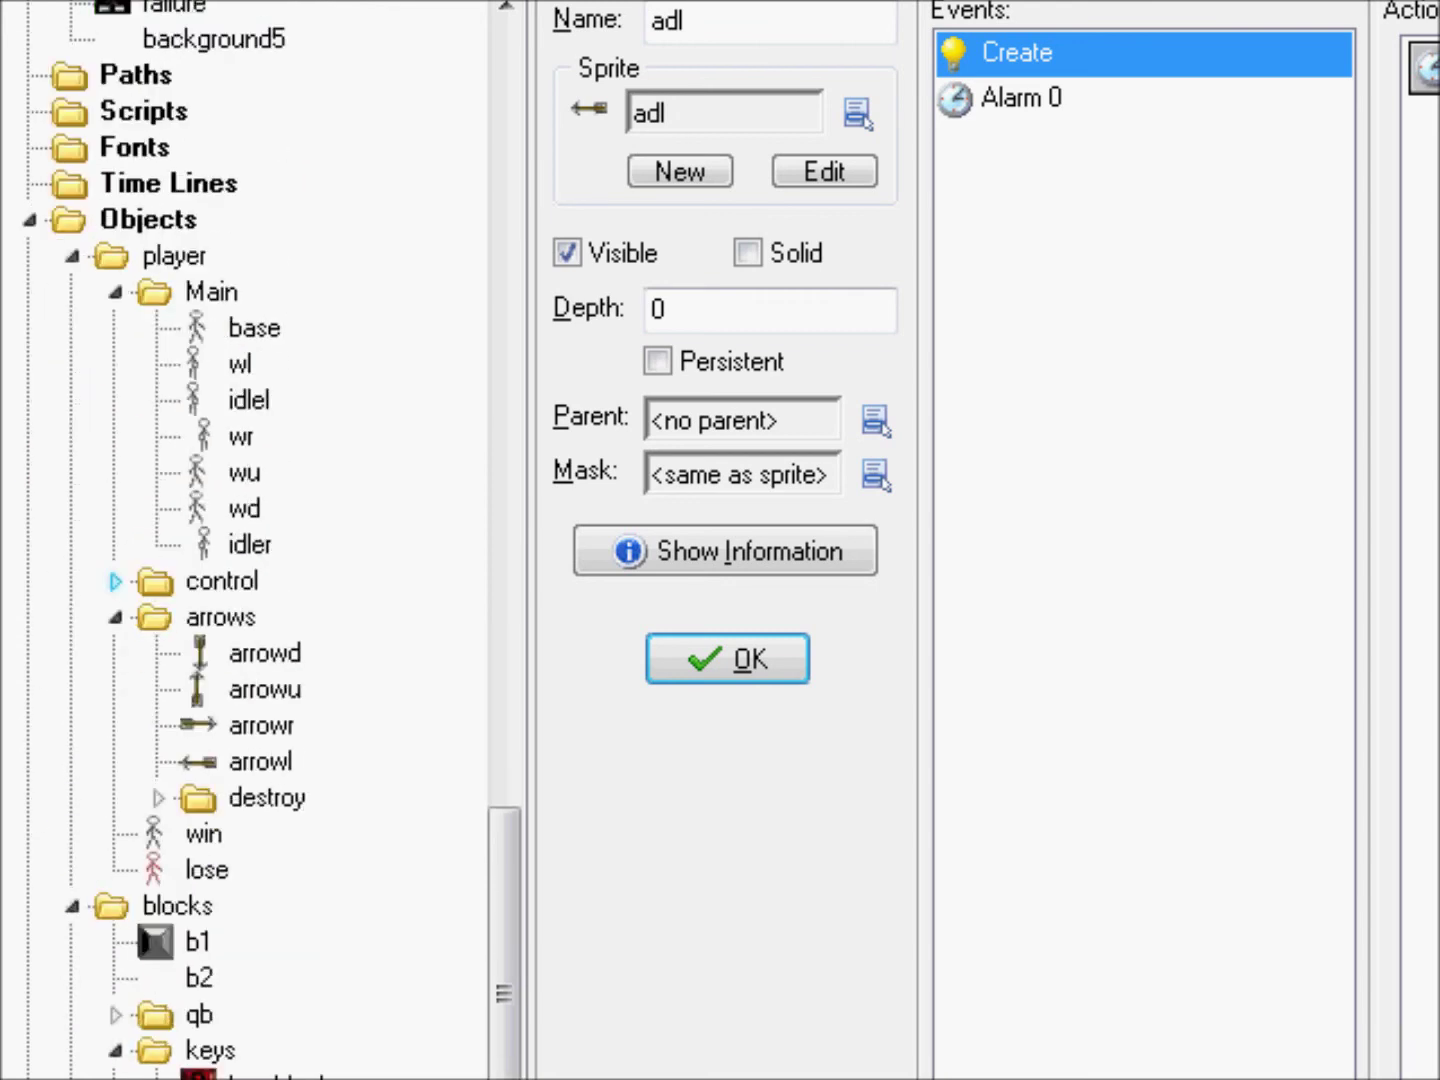
{"action": "left_click", "coordinate": [116, 582]}
{"action": "scroll", "coordinate": [116, 581], "scroll_direction": "down", "scroll_amount": 4}
{"action": "left_click", "coordinate": [158, 509]}
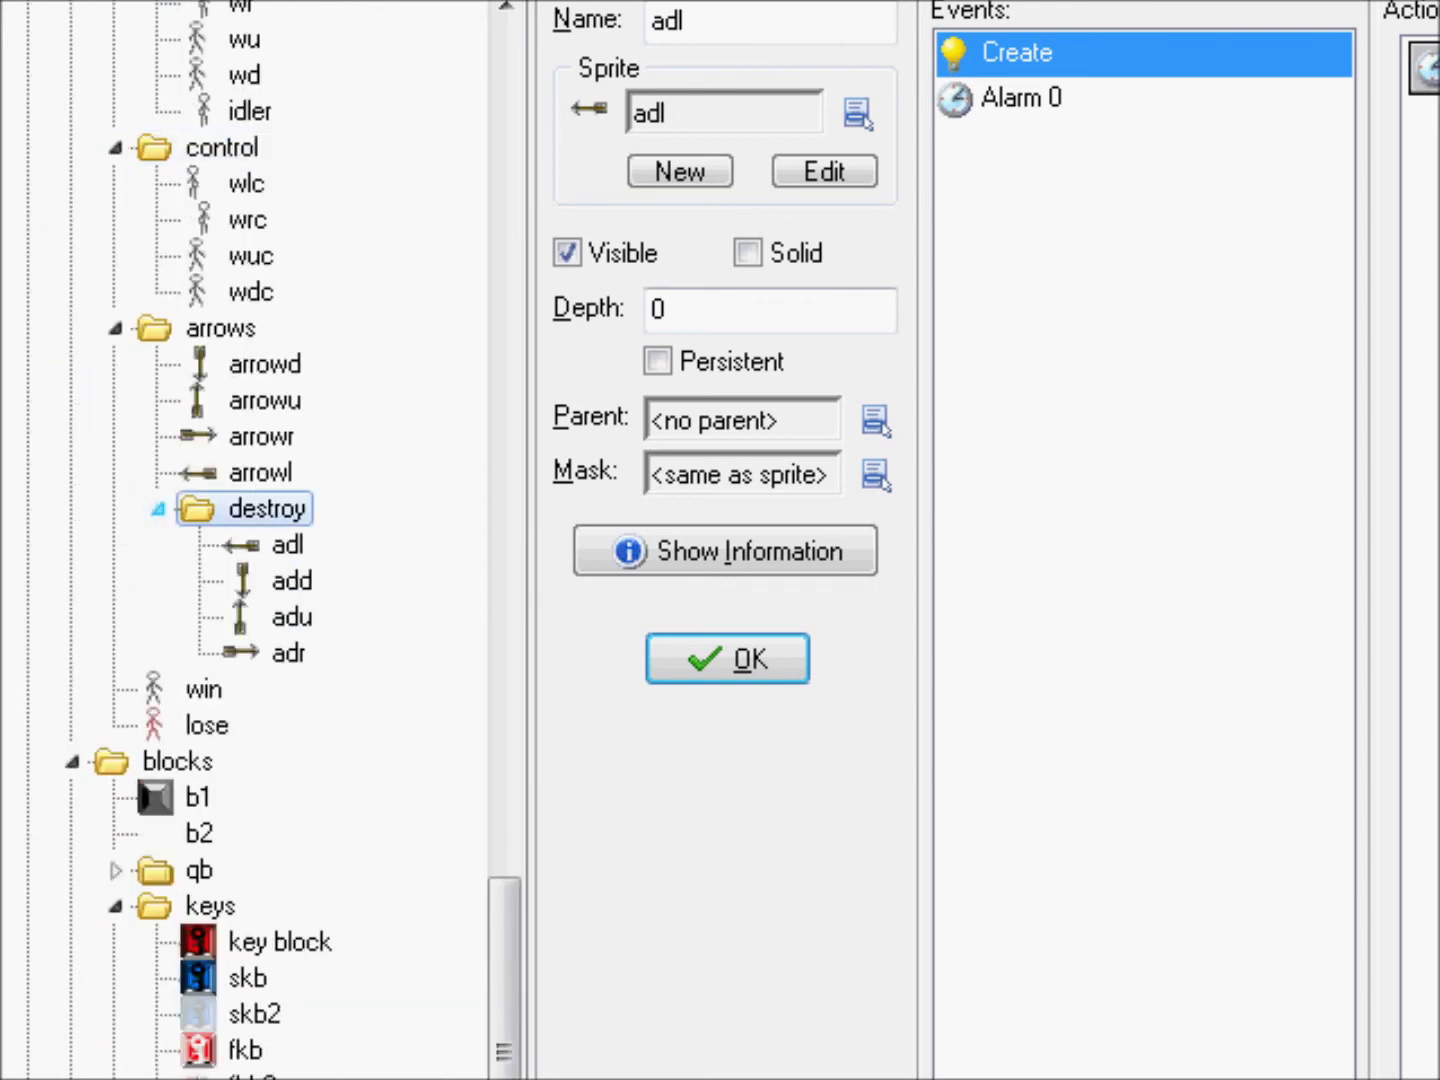
{"action": "scroll", "coordinate": [200, 509], "scroll_direction": "down", "scroll_amount": 4}
{"action": "left_click", "coordinate": [116, 436]}
{"action": "scroll", "coordinate": [116, 437], "scroll_direction": "down", "scroll_amount": 2}
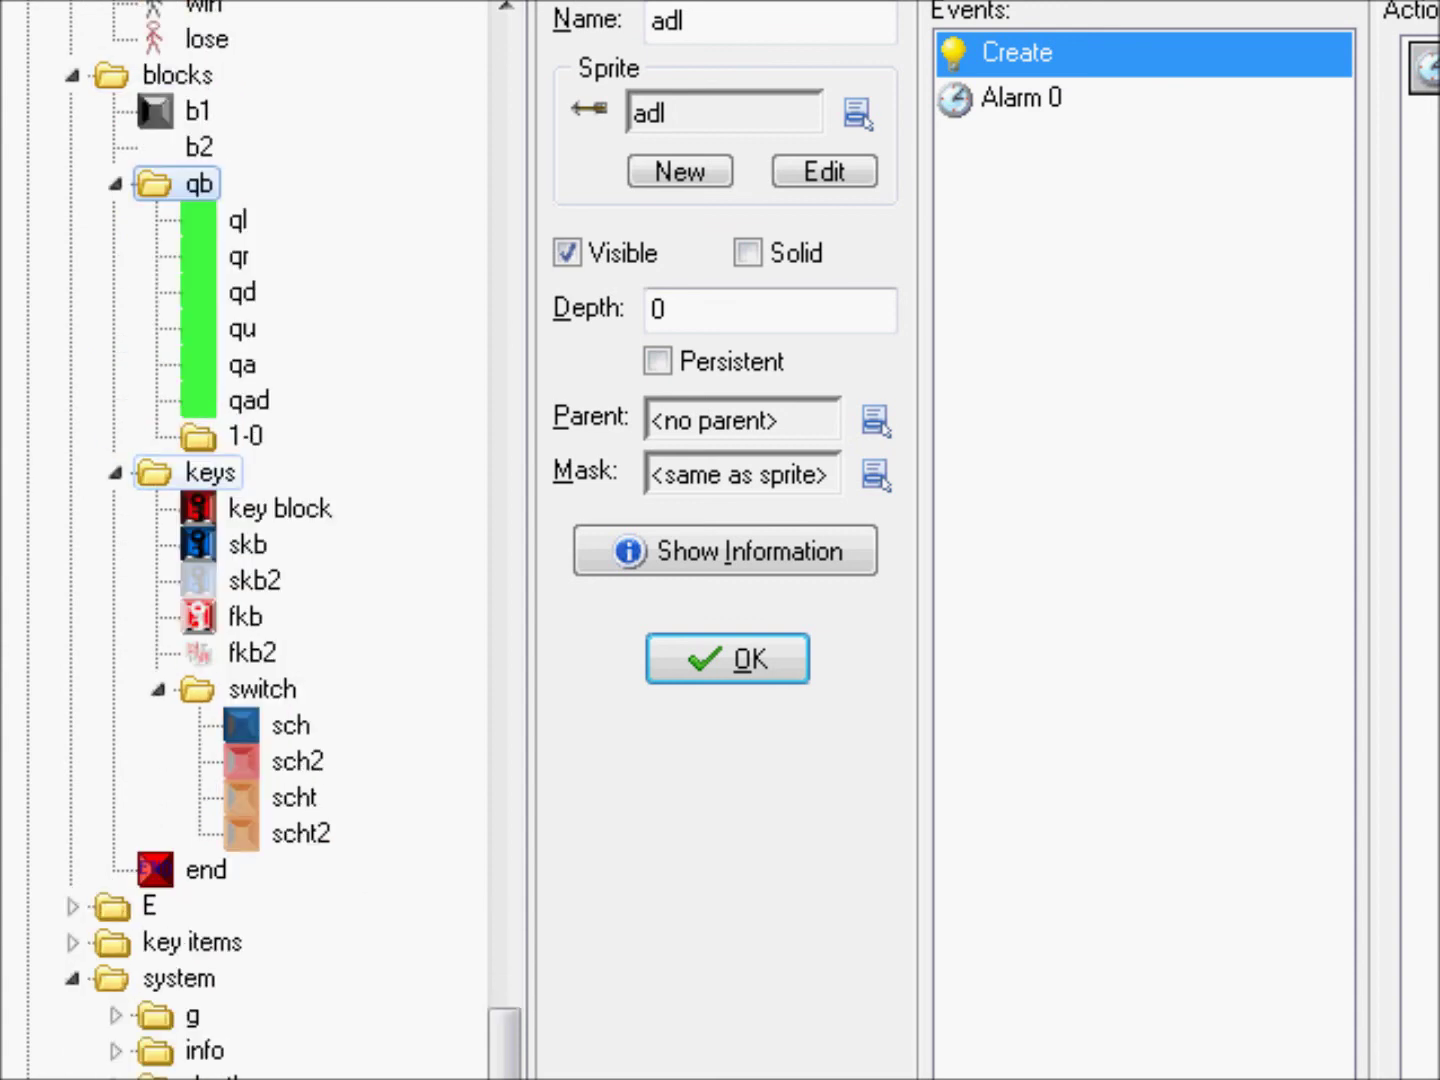
Check the E object group and its c subgroup, and delete the E group with all its items.
{"action": "left_click", "coordinate": [72, 554]}
{"action": "scroll", "coordinate": [73, 553], "scroll_direction": "down", "scroll_amount": 2}
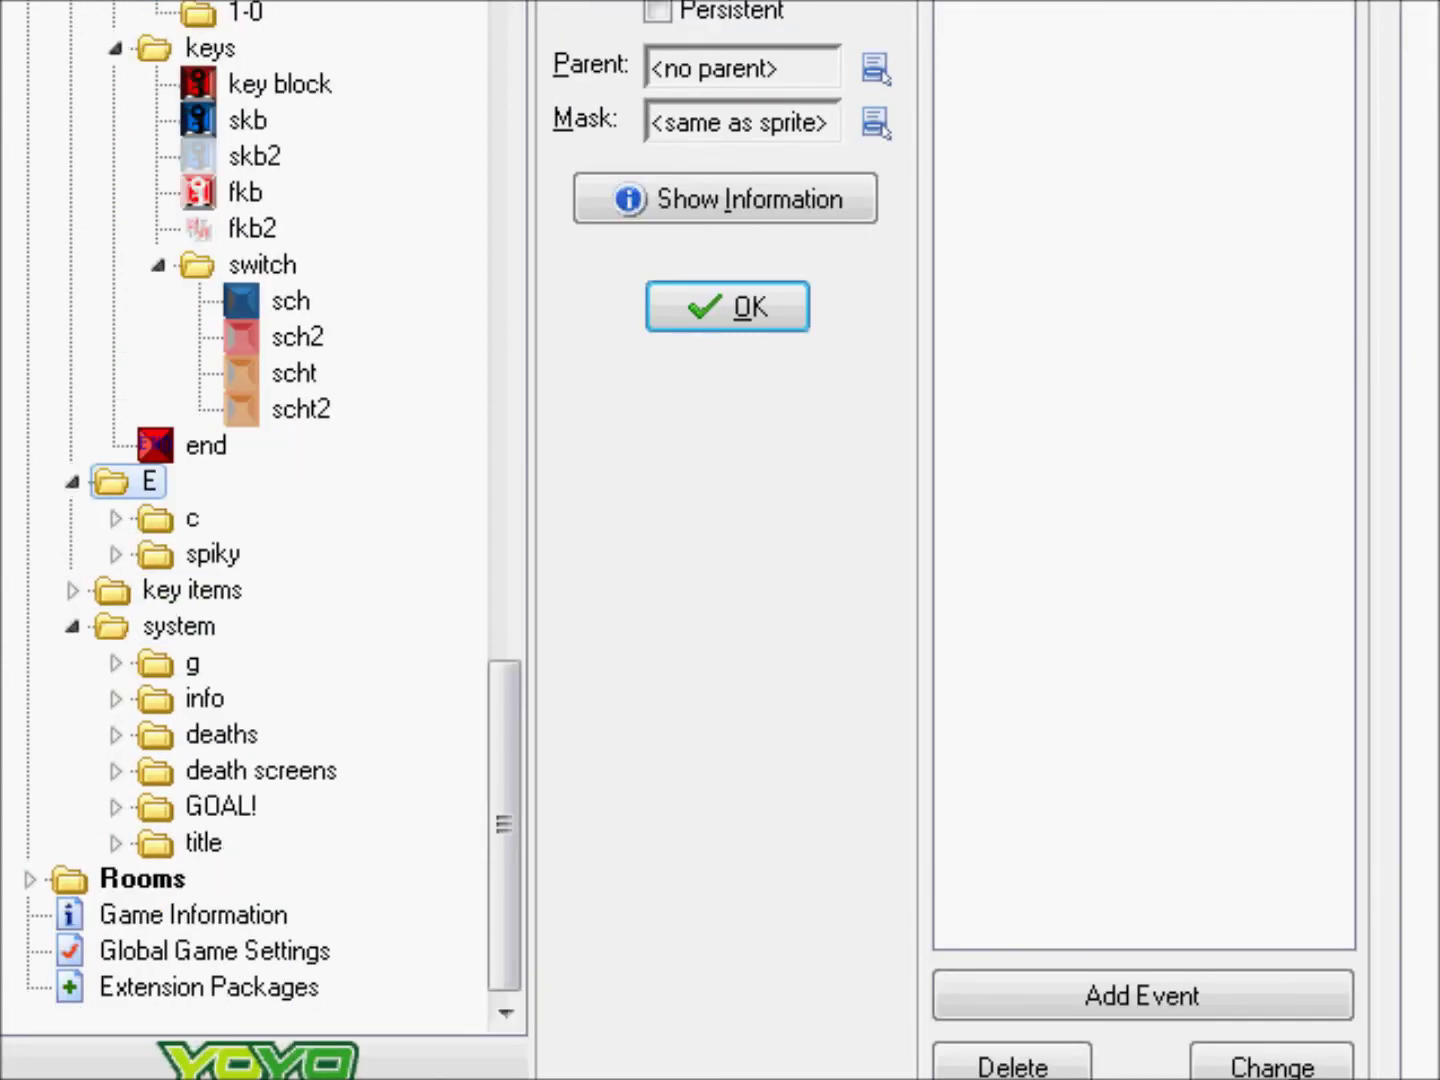
{"action": "left_click", "coordinate": [116, 518]}
{"action": "scroll", "coordinate": [116, 518], "scroll_direction": "down", "scroll_amount": 2}
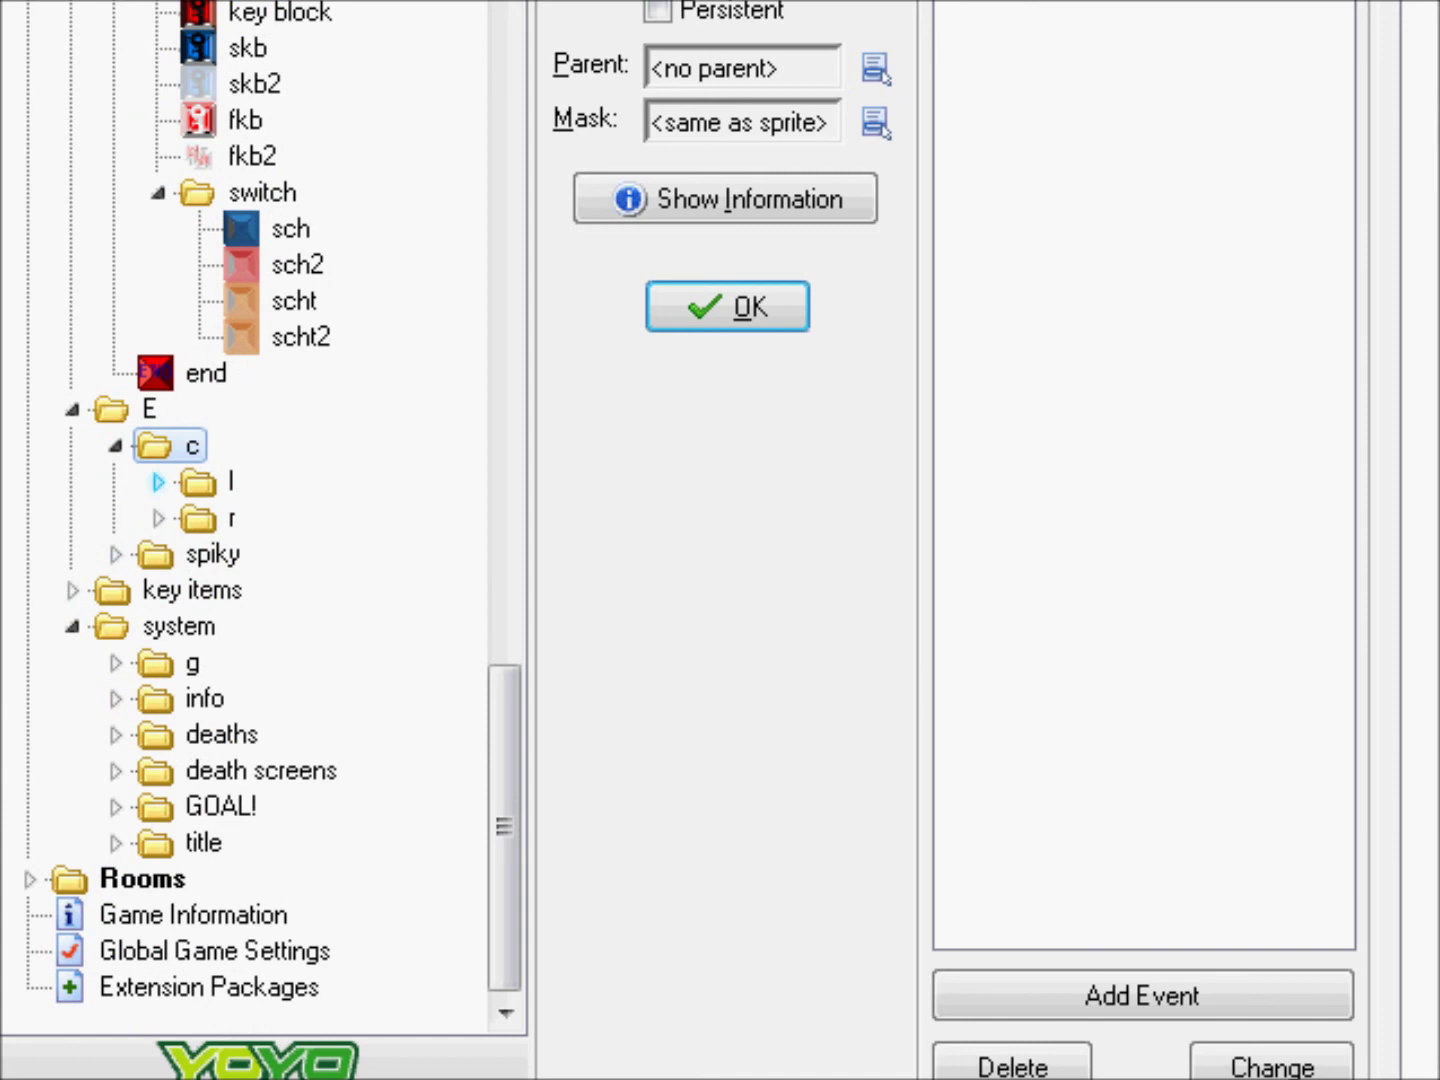
{"action": "left_click", "coordinate": [116, 446]}
{"action": "right_click", "coordinate": [113, 486]}
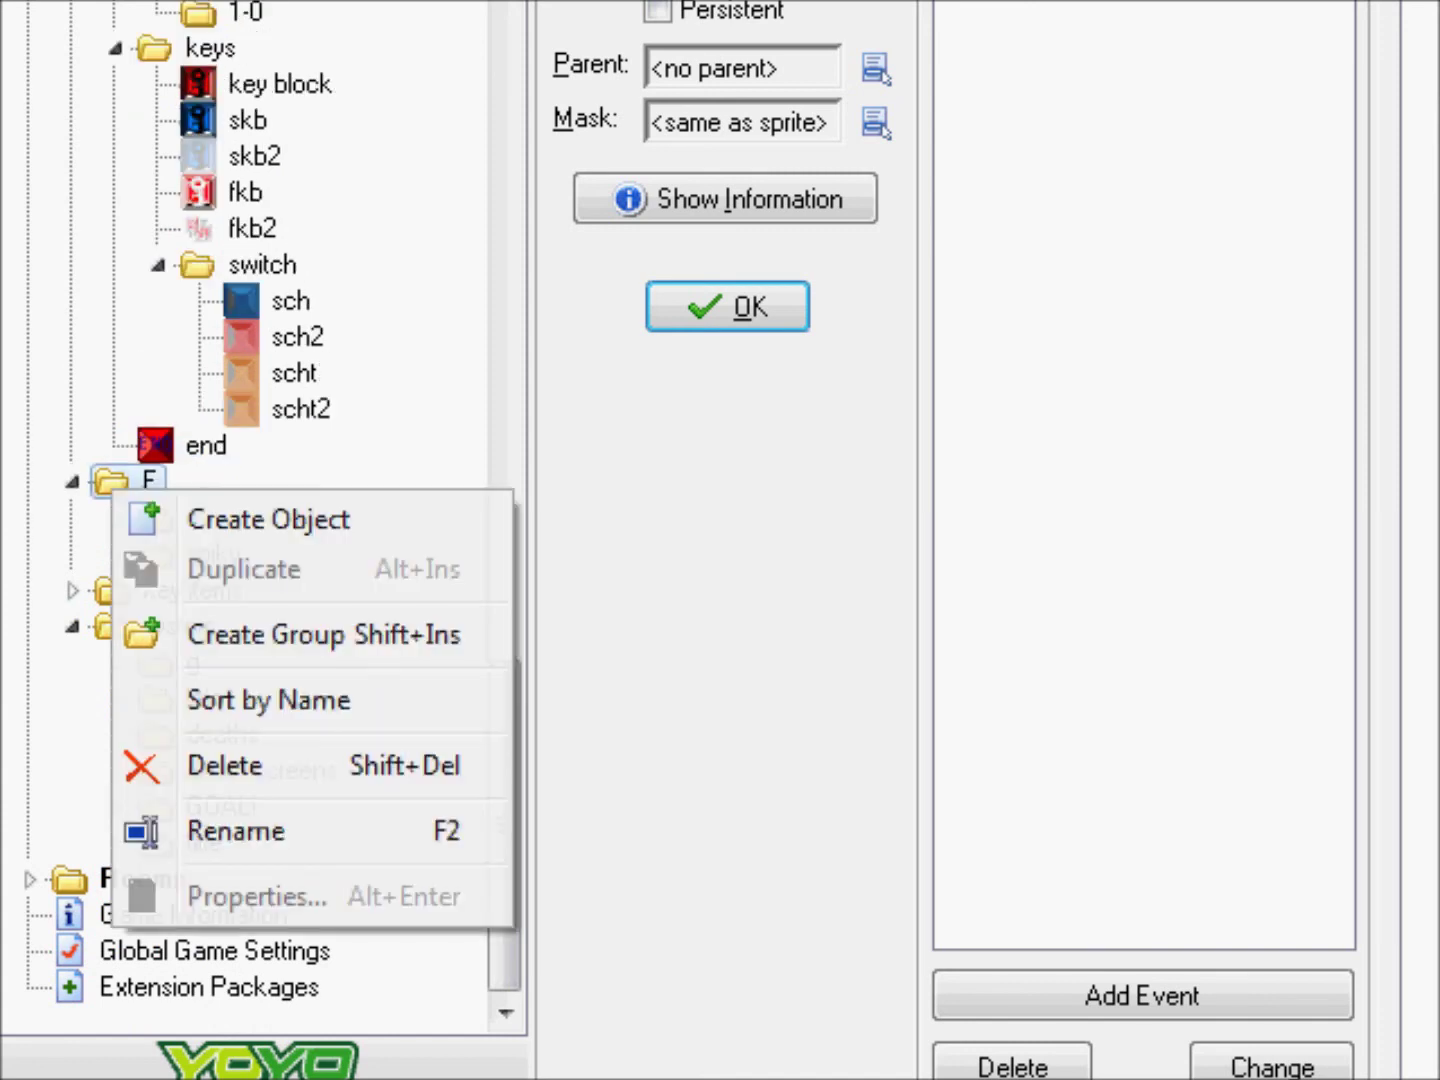
{"action": "left_click", "coordinate": [225, 766]}
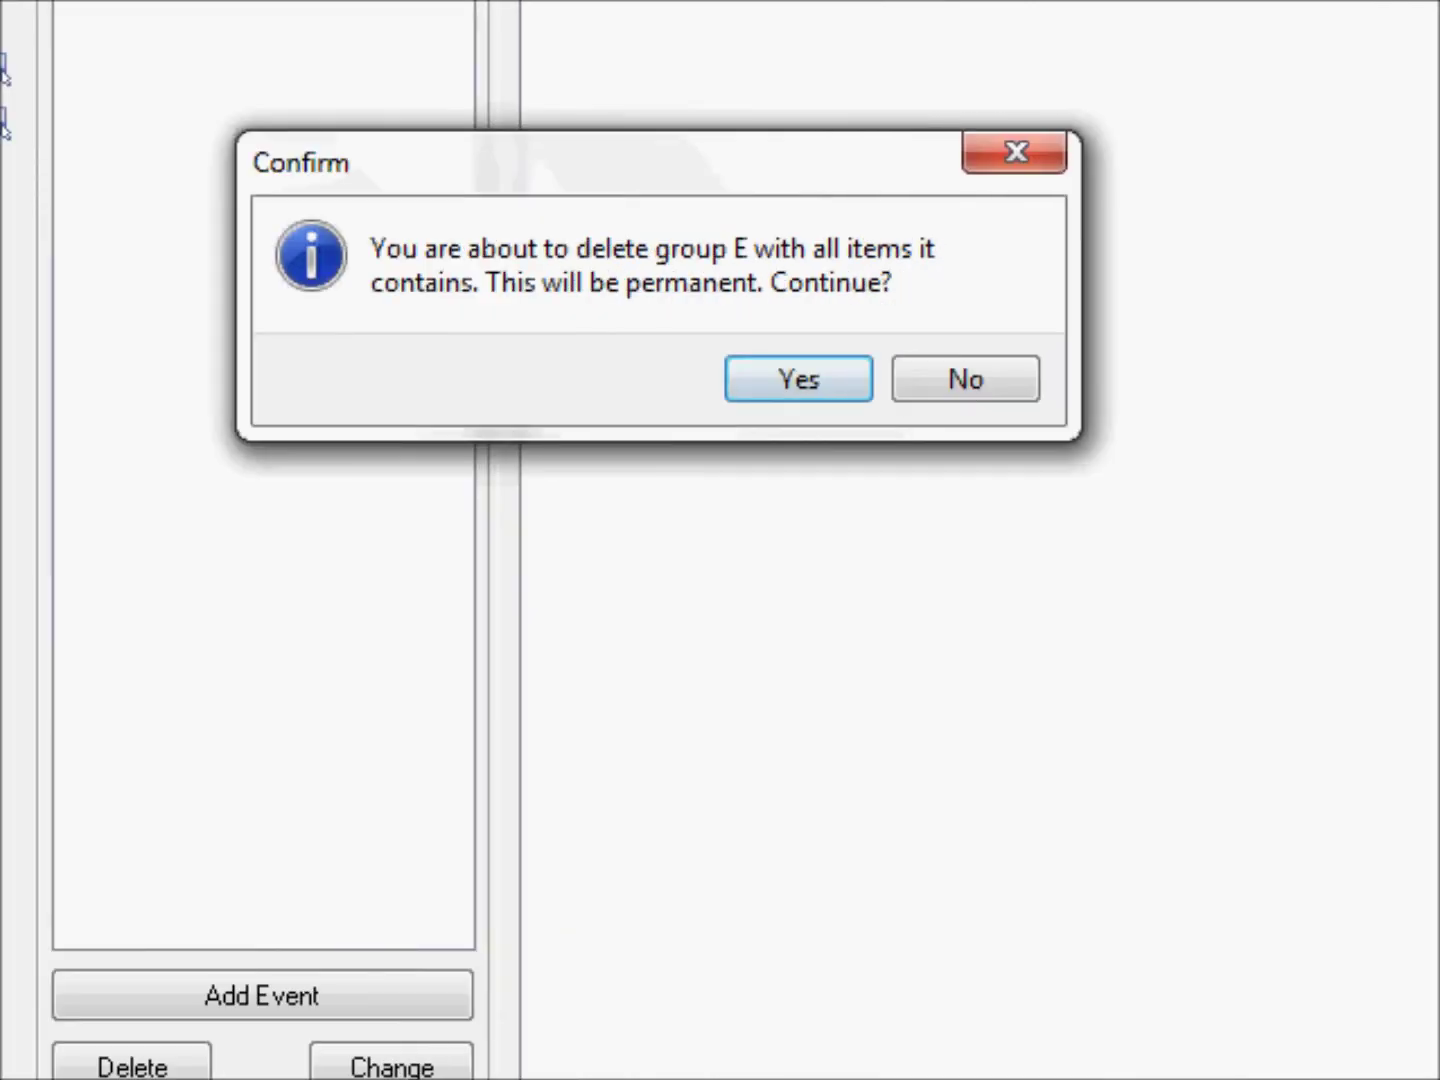
{"action": "key", "text": "Return"}
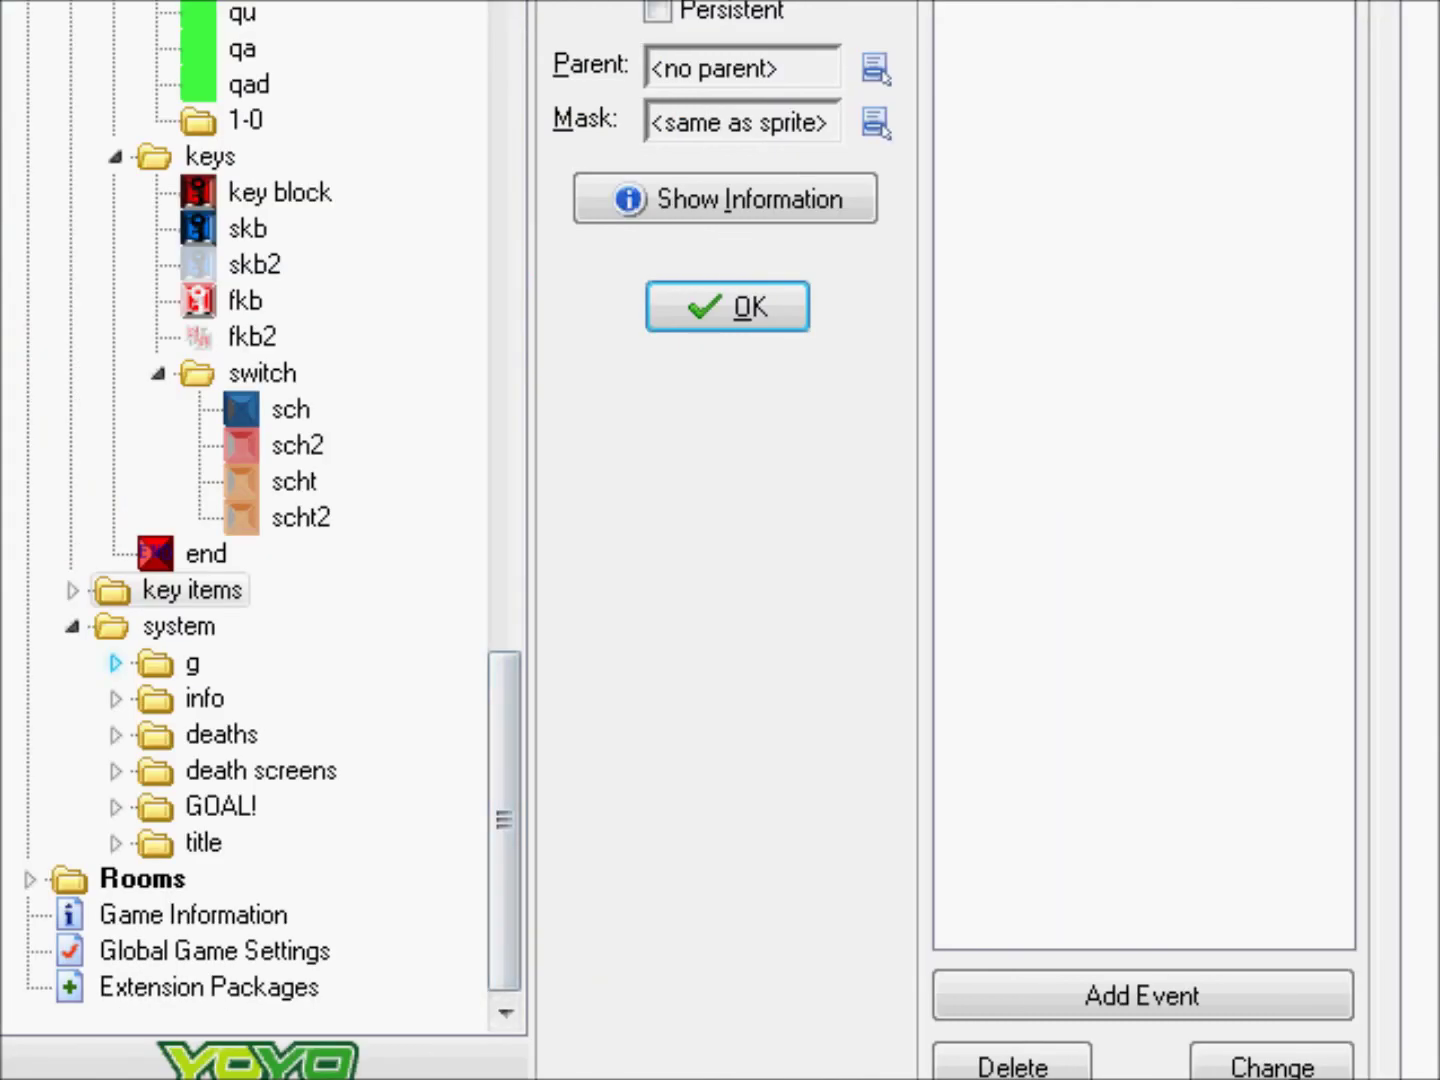
Expand the g and info subgroups in the system object group.
{"action": "left_click", "coordinate": [115, 662]}
{"action": "left_click", "coordinate": [115, 663]}
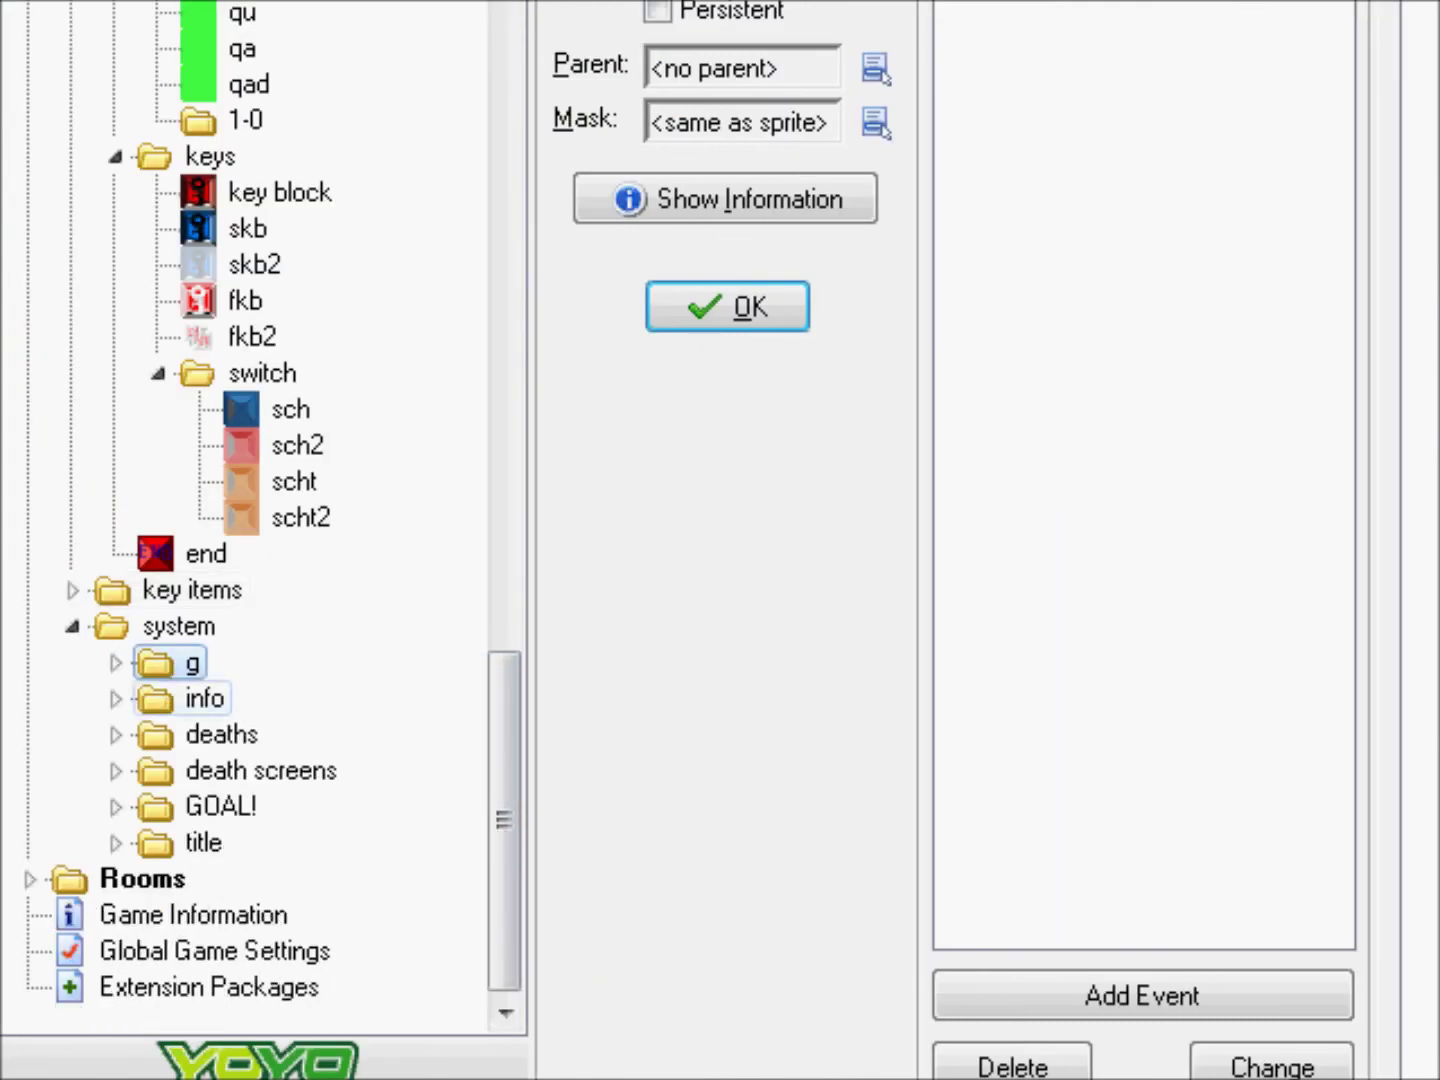
{"action": "left_click", "coordinate": [115, 698]}
{"action": "left_click", "coordinate": [115, 663]}
{"action": "scroll", "coordinate": [115, 662], "scroll_direction": "down", "scroll_amount": 3}
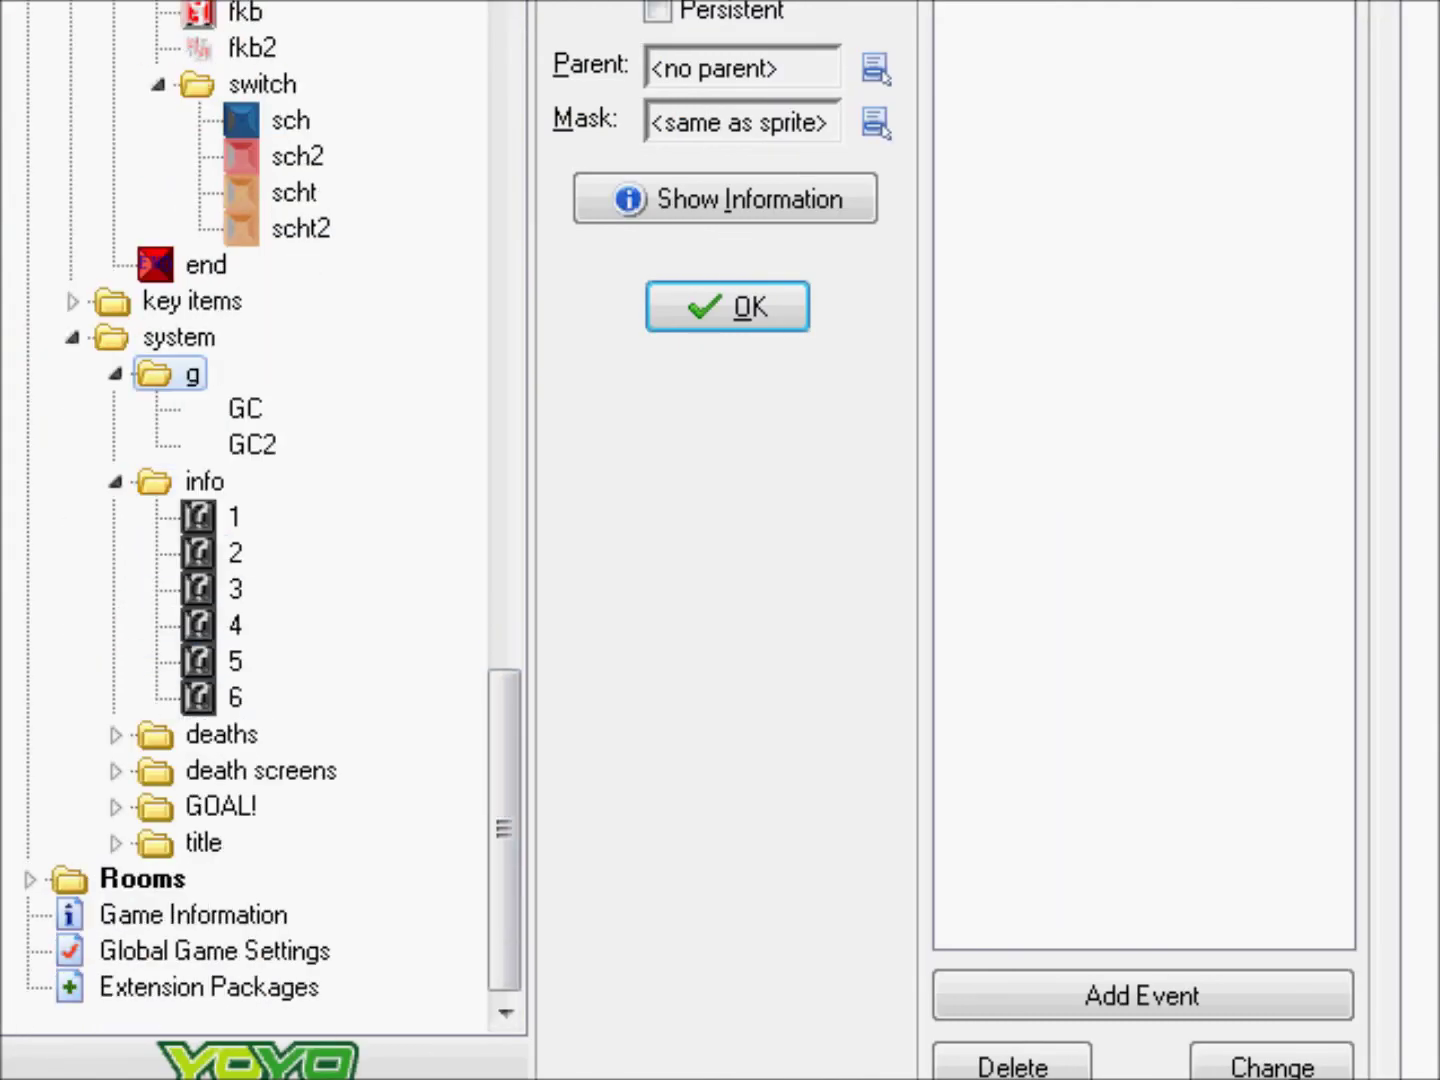
Expand the deaths, death screens, GOAL! and title subgroups in the system object group.
{"action": "left_click", "coordinate": [115, 734]}
{"action": "scroll", "coordinate": [114, 733], "scroll_direction": "down", "scroll_amount": 1}
{"action": "left_click", "coordinate": [115, 770]}
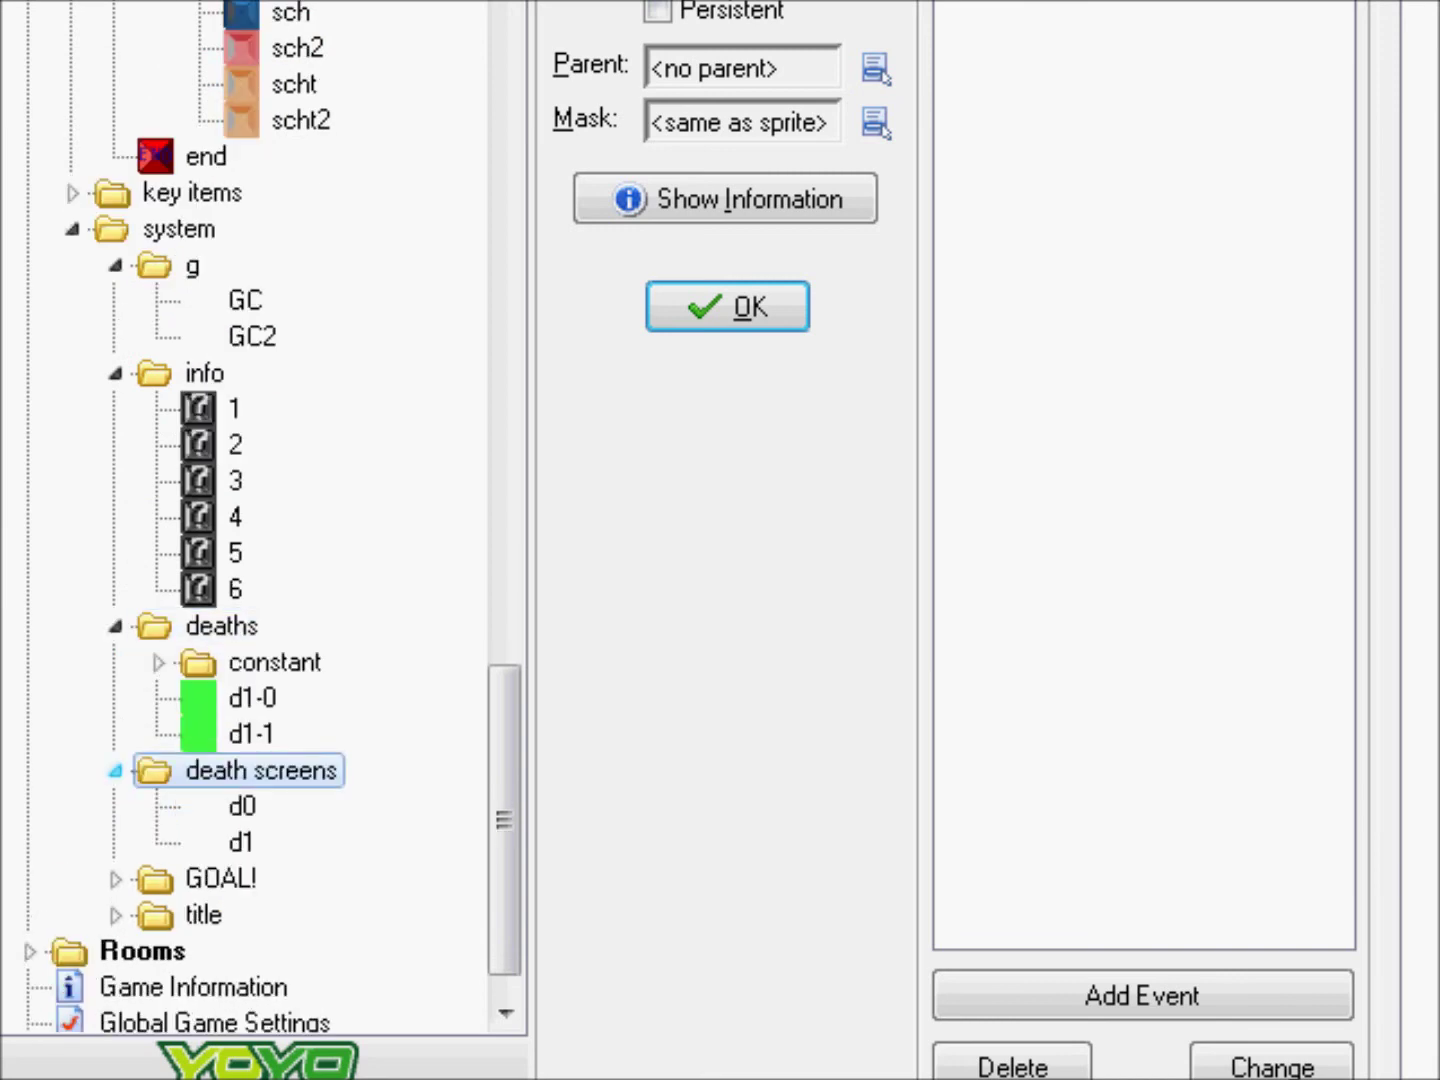
{"action": "scroll", "coordinate": [114, 770], "scroll_direction": "down", "scroll_amount": 1}
{"action": "left_click", "coordinate": [115, 805]}
{"action": "scroll", "coordinate": [114, 690], "scroll_direction": "down", "scroll_amount": 1}
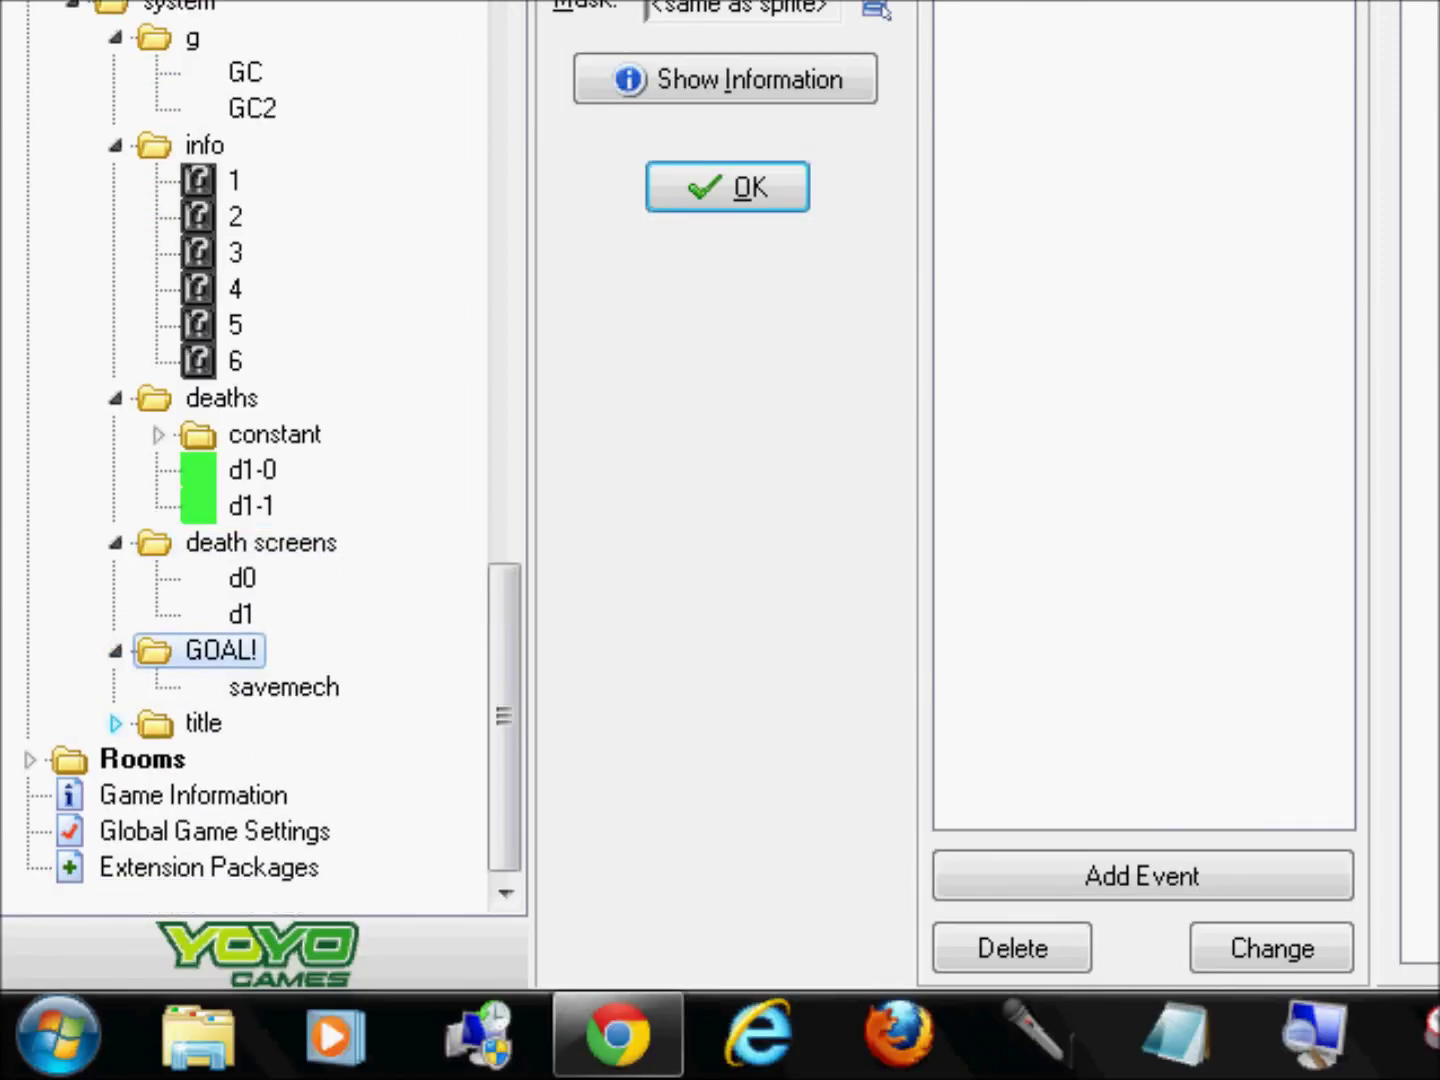
{"action": "left_click", "coordinate": [115, 723]}
{"action": "scroll", "coordinate": [260, 699], "scroll_direction": "down", "scroll_amount": 2}
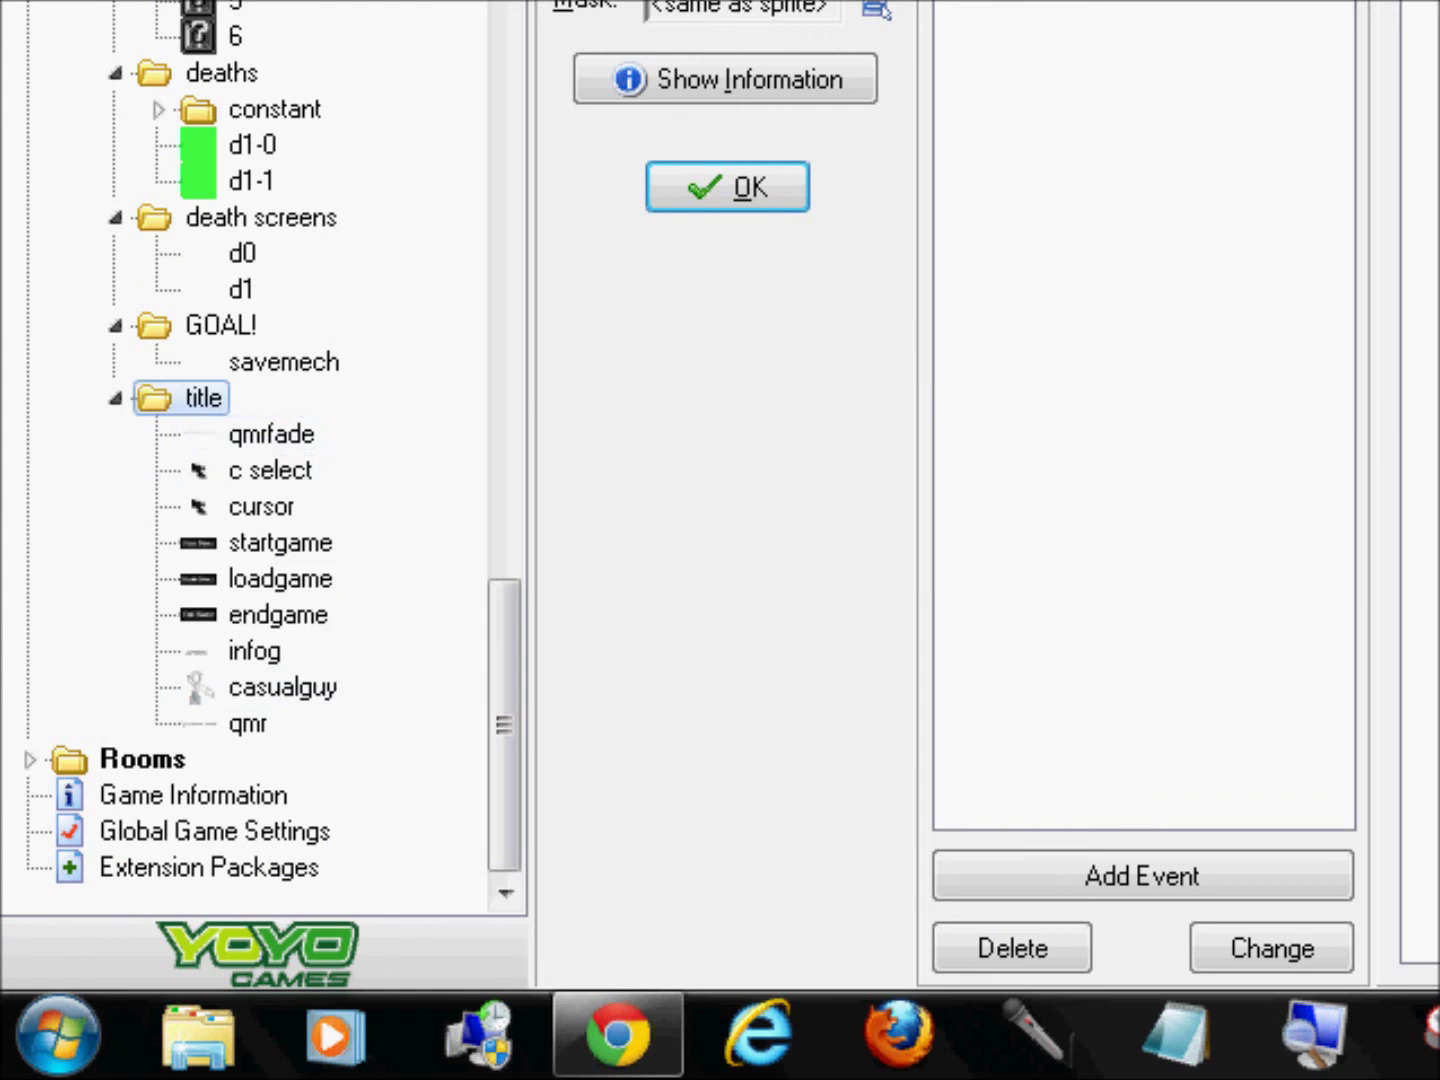
Expand the Rooms folder and its subgroup holding d1-0 and d1-1, and return to the player objects.
{"action": "left_click", "coordinate": [30, 759]}
{"action": "scroll", "coordinate": [30, 651], "scroll_direction": "down", "scroll_amount": 1}
{"action": "left_click", "coordinate": [72, 723]}
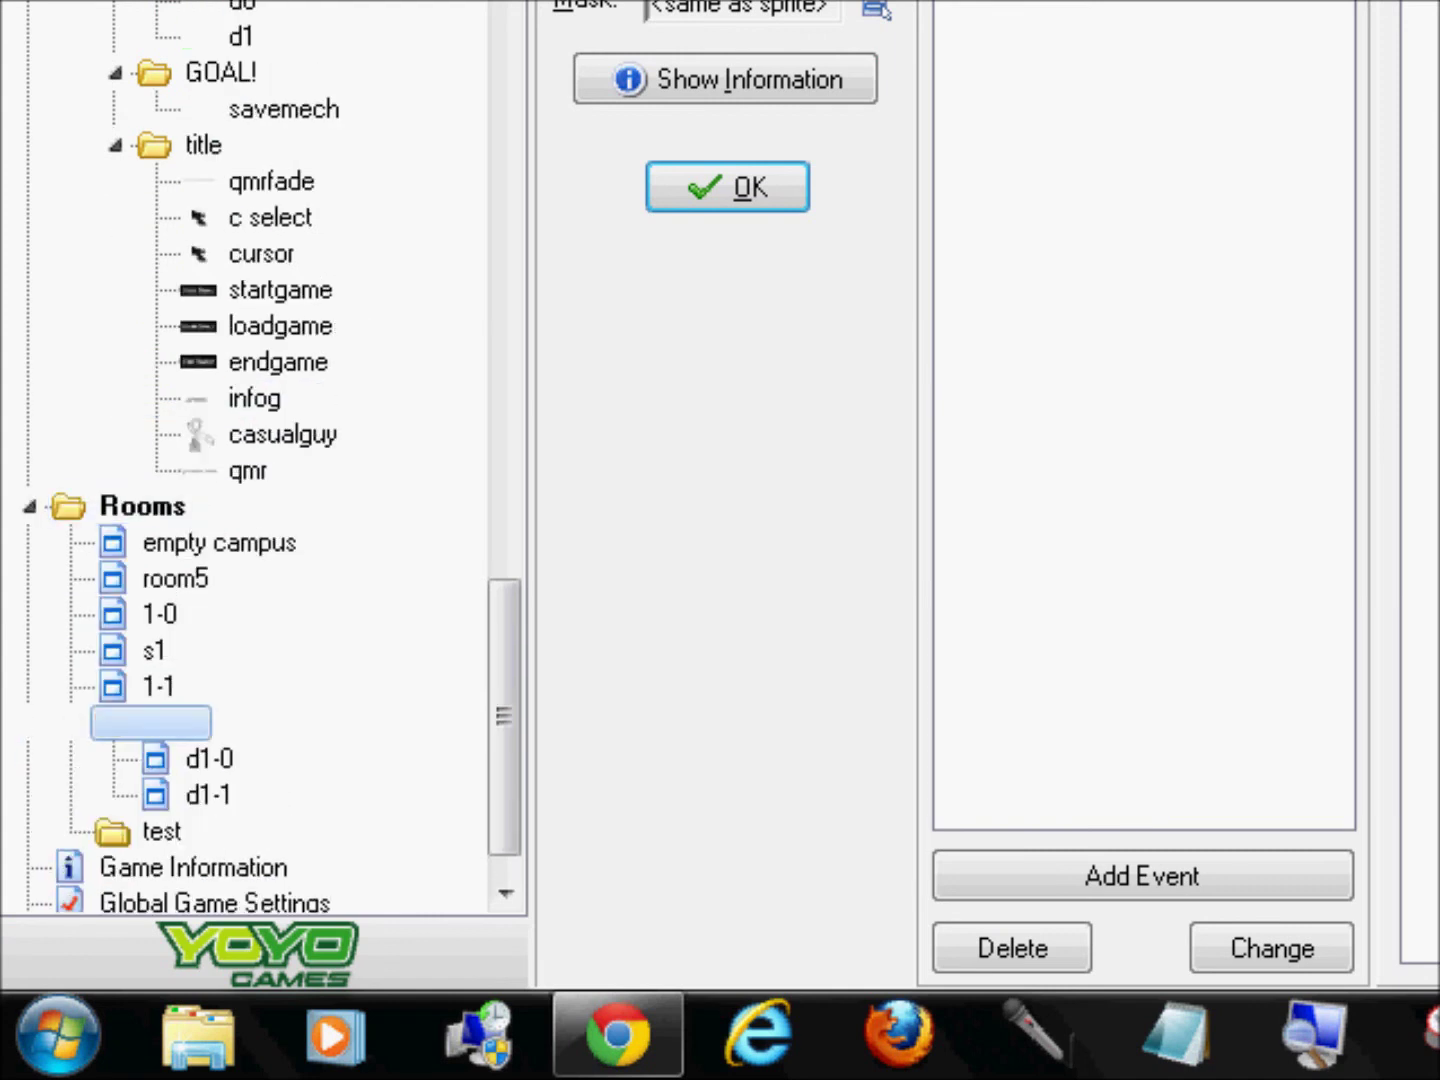
{"action": "scroll", "coordinate": [250, 540], "scroll_direction": "up", "scroll_amount": 10}
{"action": "scroll", "coordinate": [250, 540], "scroll_direction": "up", "scroll_amount": 15}
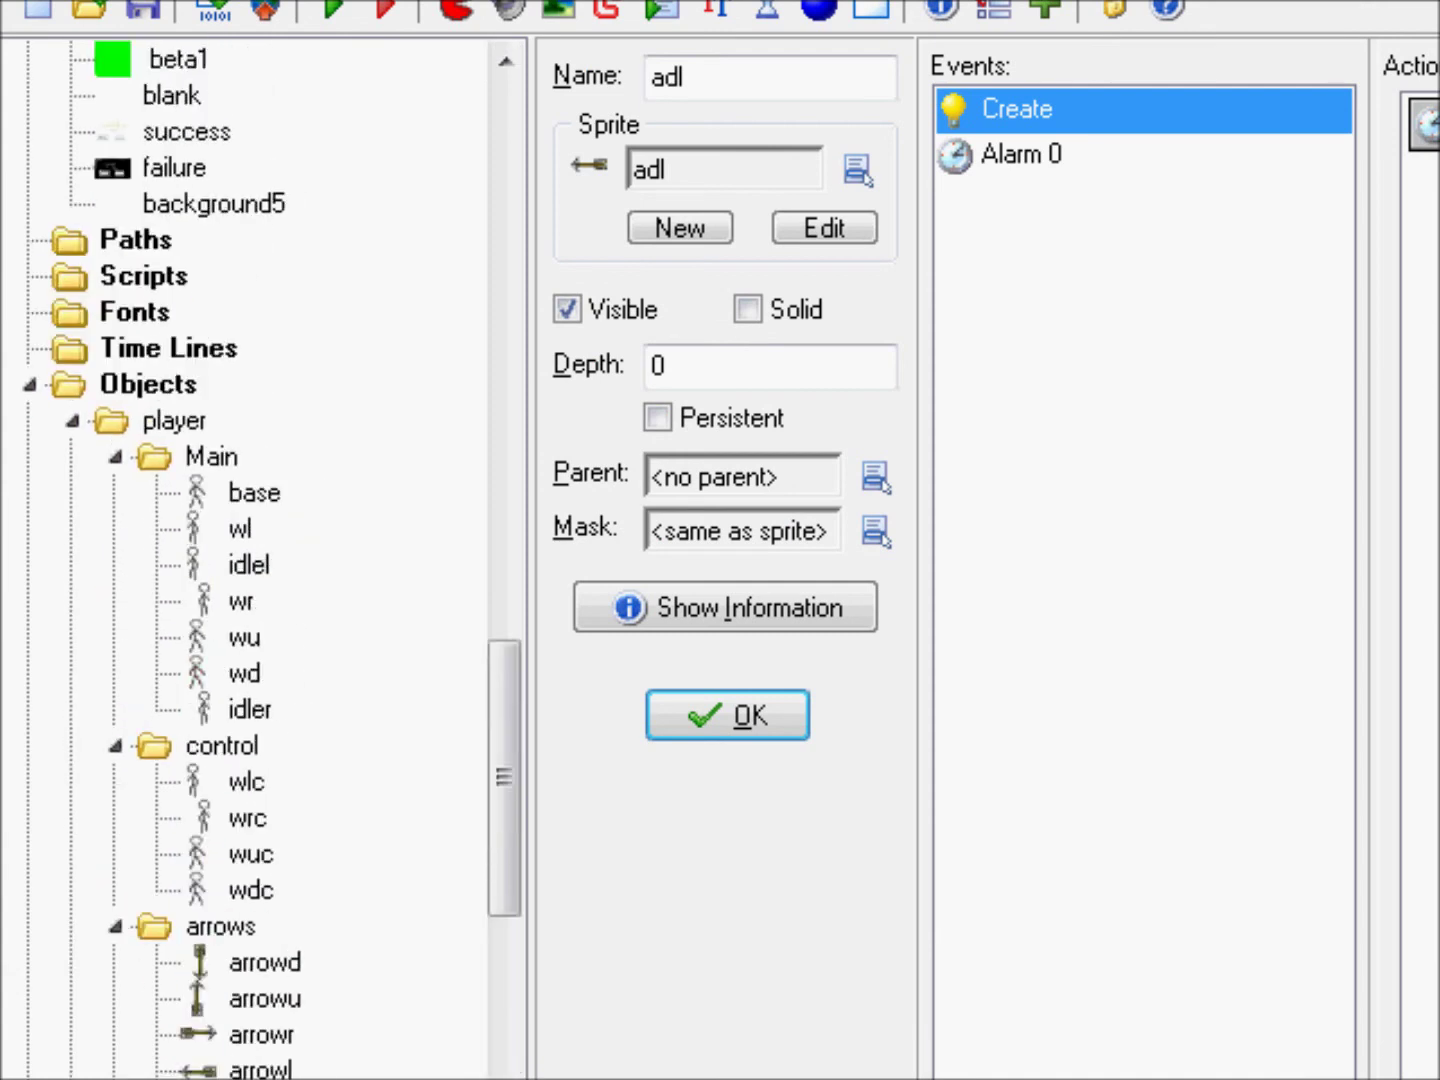